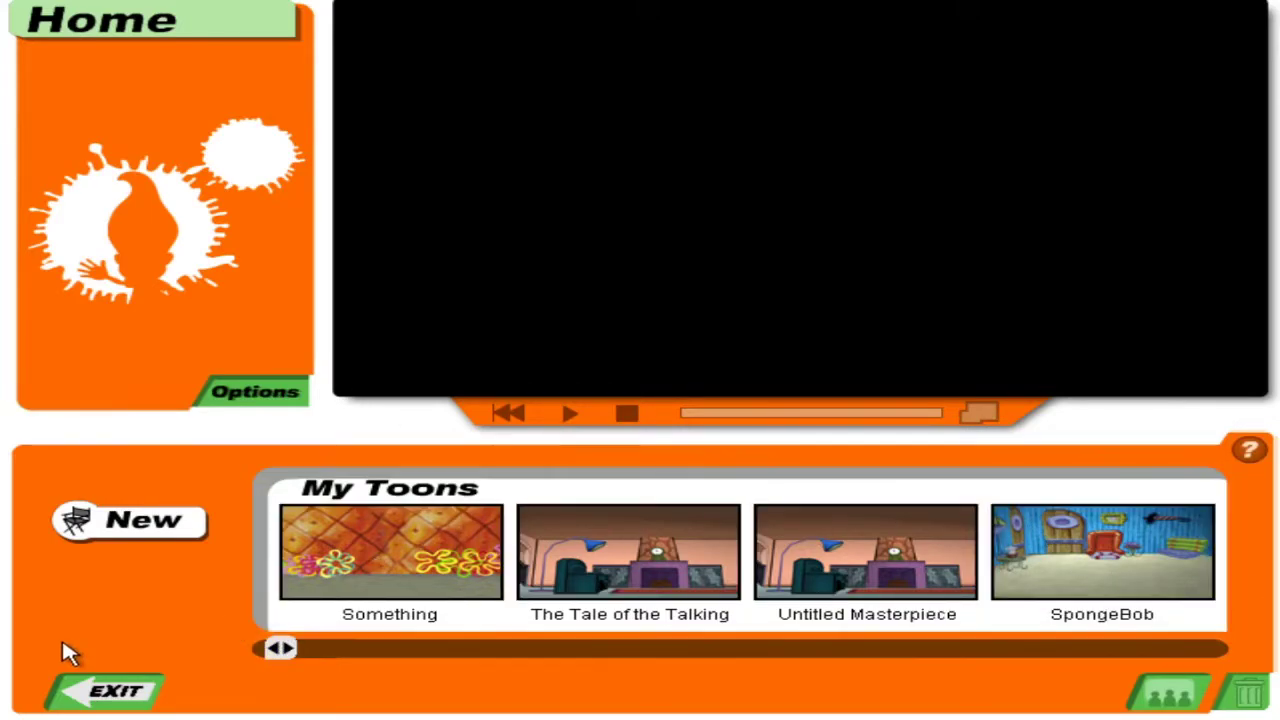
# Switch movie playback to the Large size in Options and return to the home screen.
pyautogui.moveTo(292, 651); pyautogui.dragTo(1277, 697)
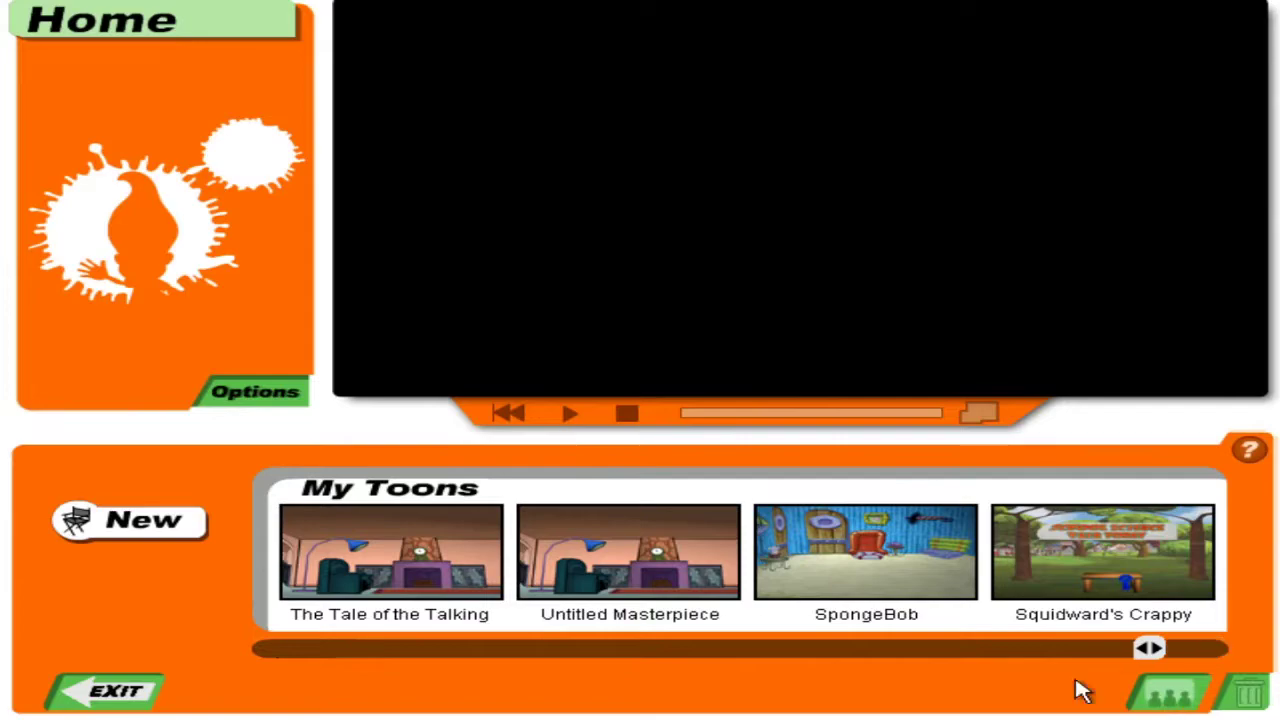
pyautogui.moveTo(1210, 648); pyautogui.dragTo(163, 666)
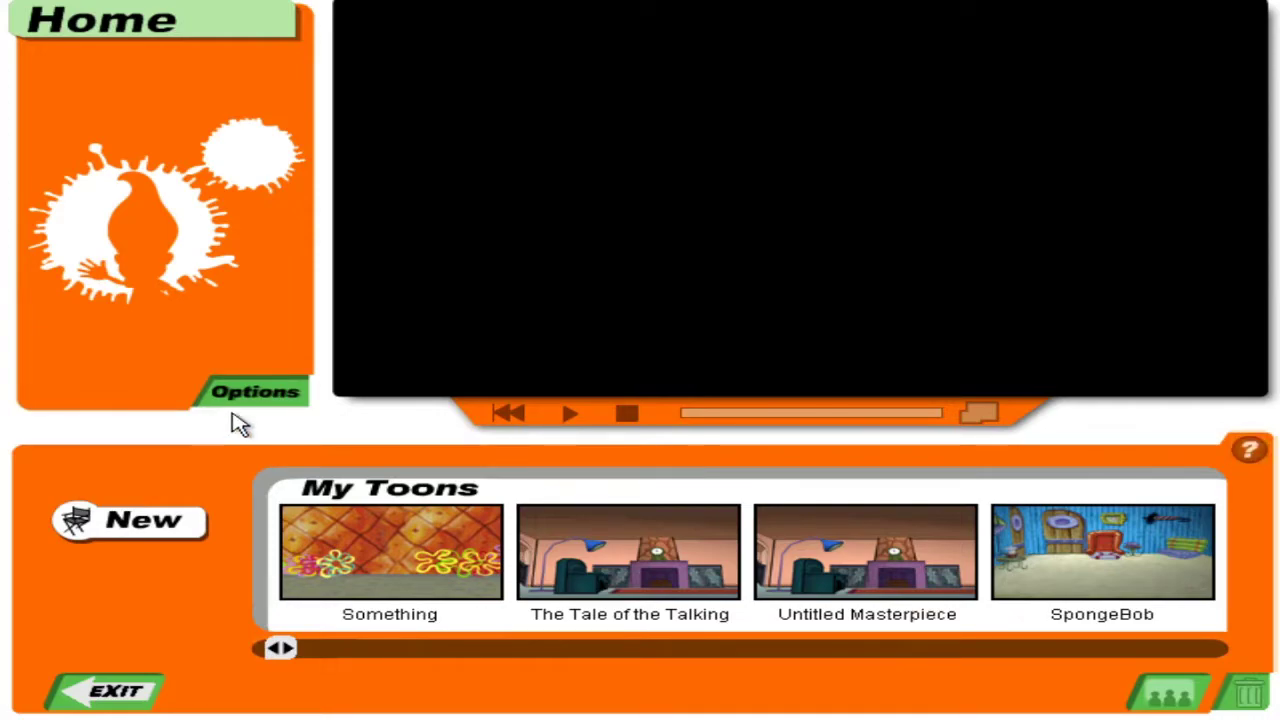
pyautogui.click(237, 401)
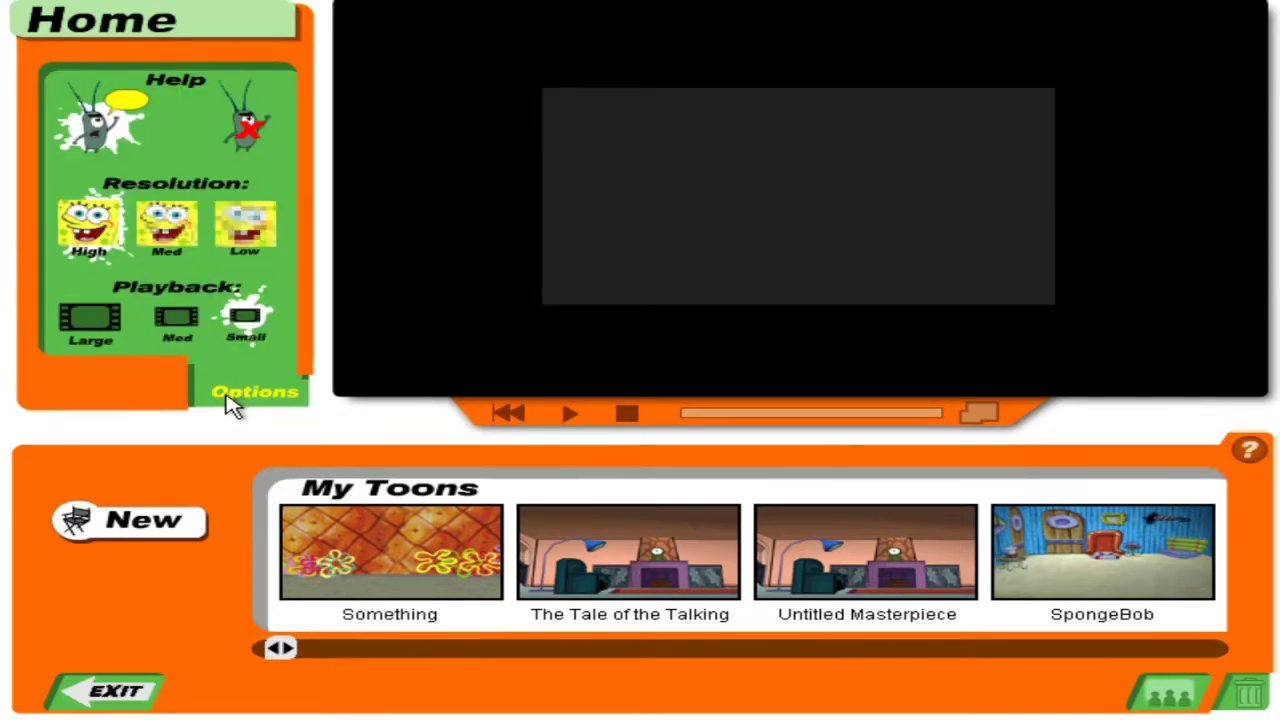
pyautogui.click(95, 320)
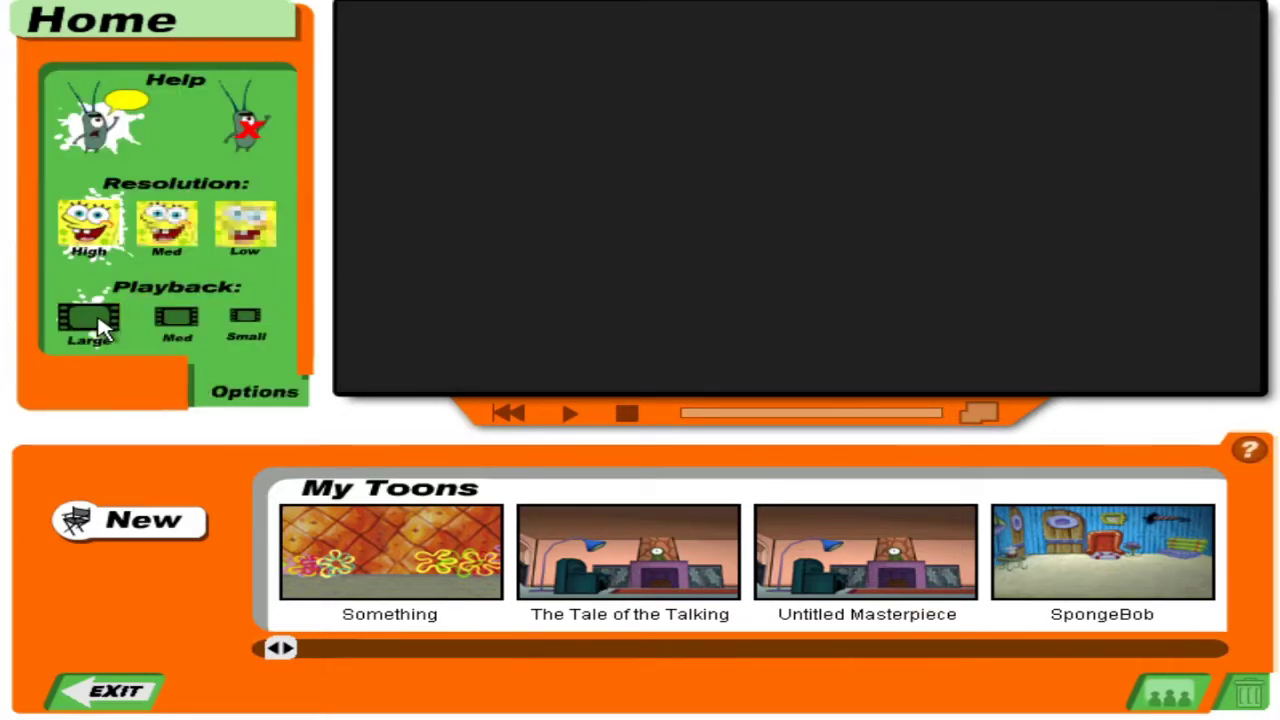
pyautogui.click(228, 400)
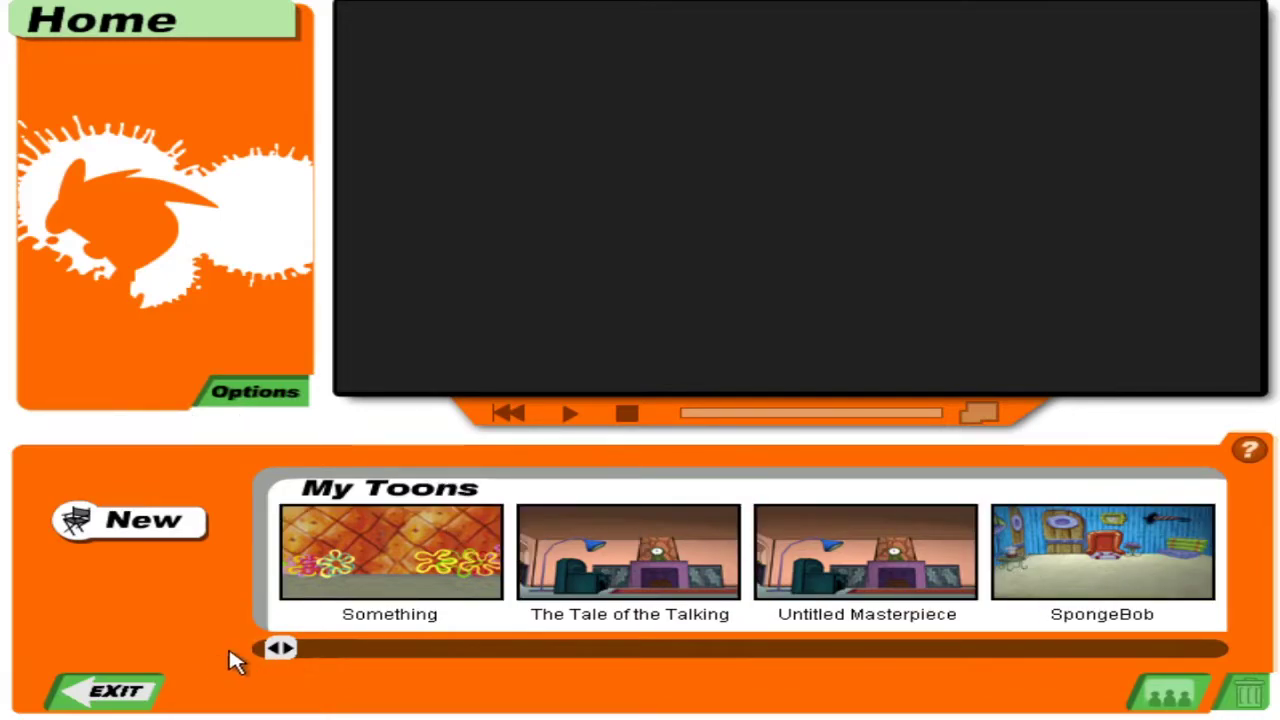
pyautogui.moveTo(280, 650); pyautogui.dragTo(6, 648)
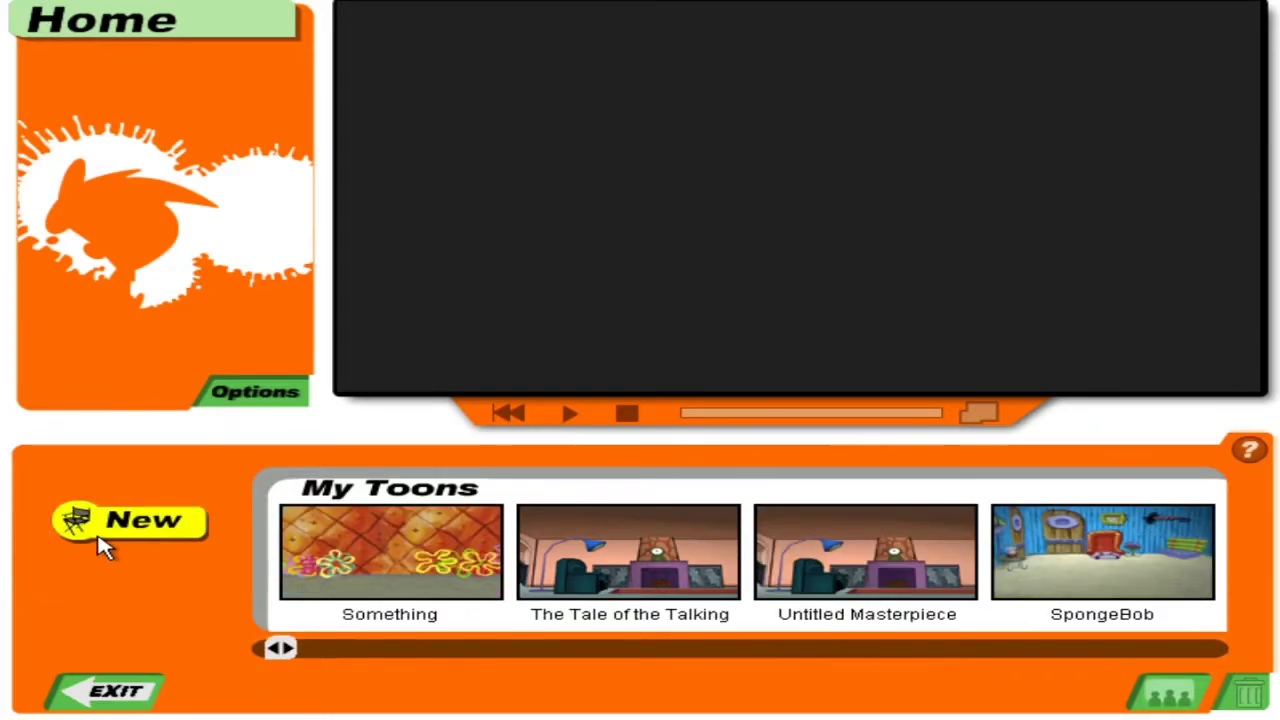
# Create a new movie and start its title as 'Jimmy Neutron'.
pyautogui.click(100, 536)
pyautogui.click(807, 112)
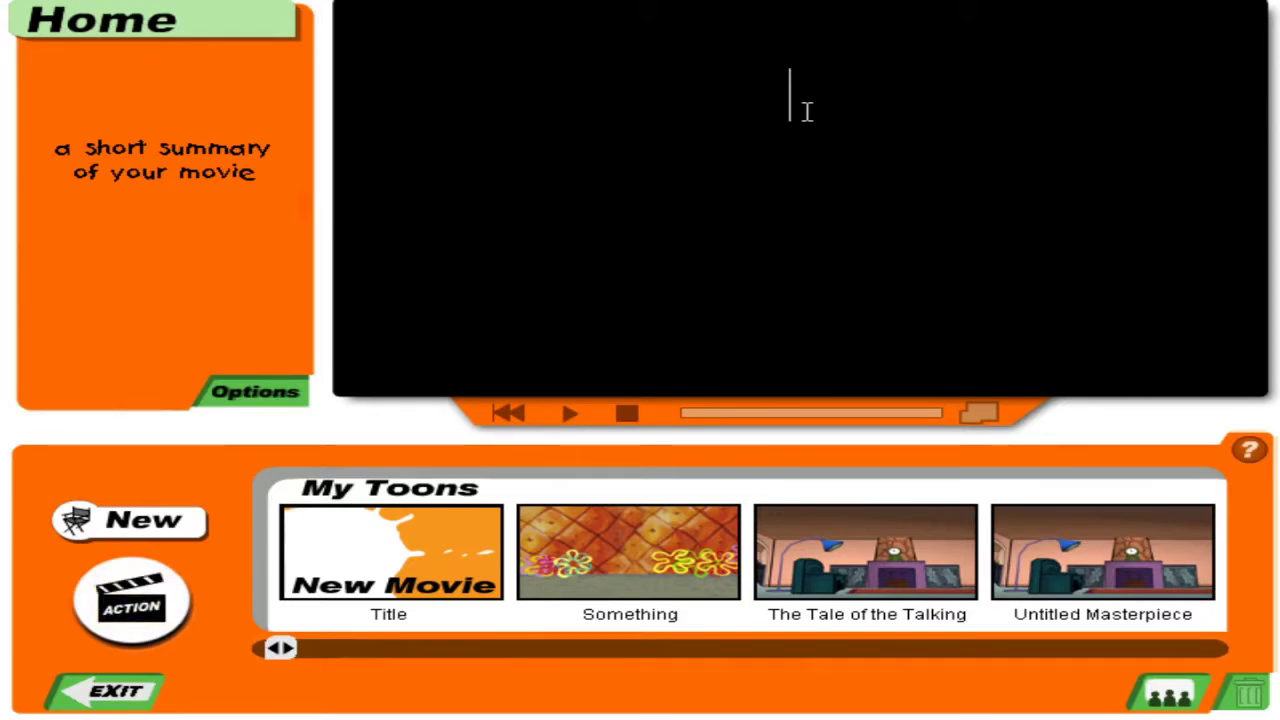
pyautogui.write('M')
pyautogui.write('P')
pyautogui.press('BackSpace')
pyautogui.write('Jimmy')
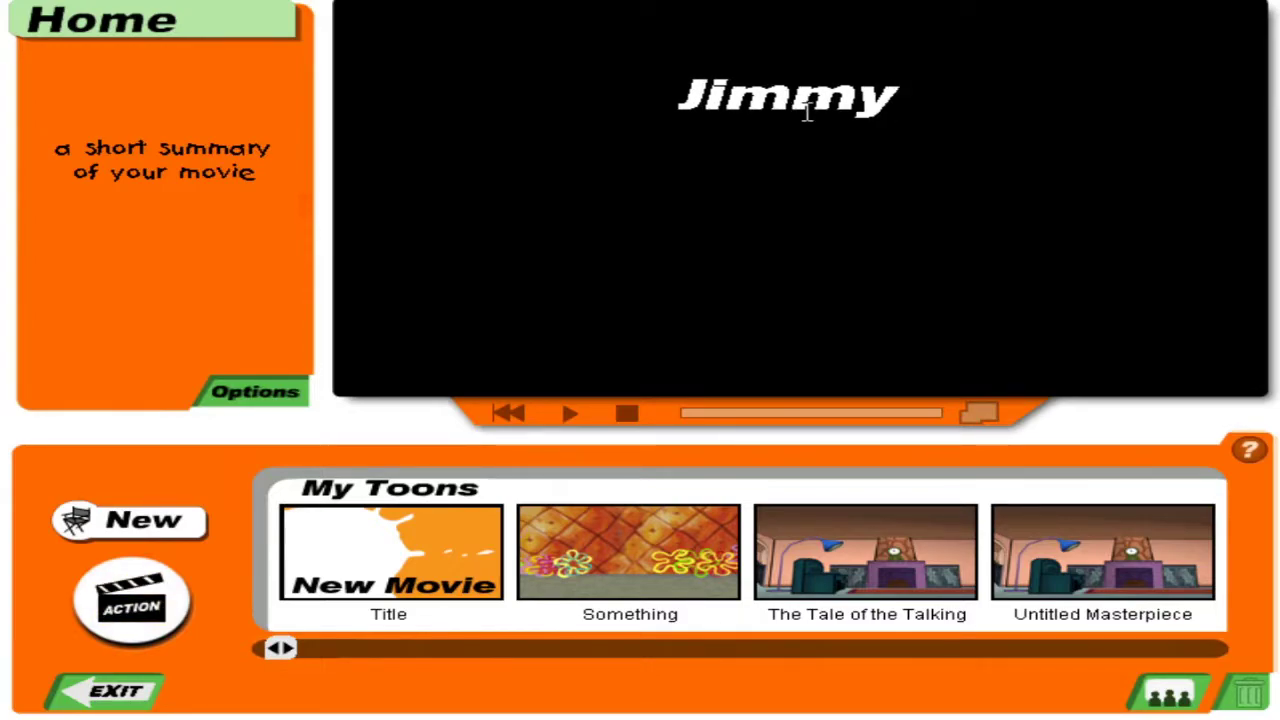
pyautogui.write(' Ne')
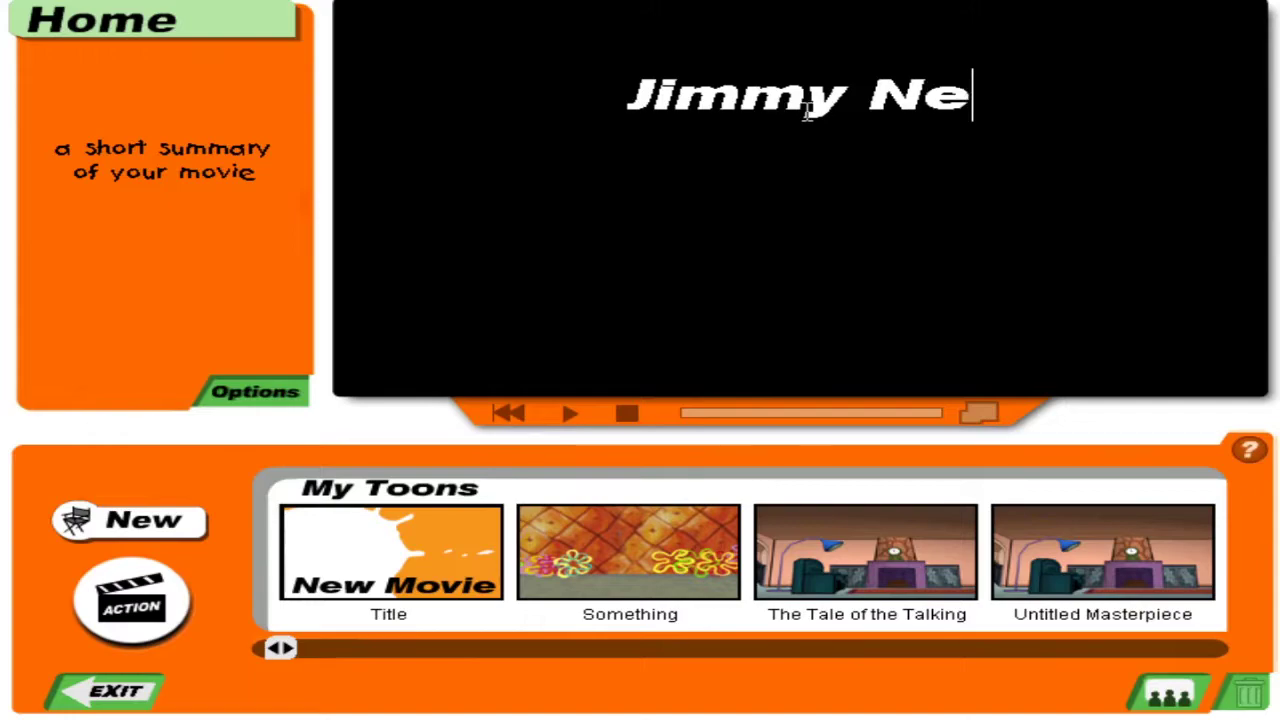
pyautogui.write('utrom')
pyautogui.press('BackSpace')
pyautogui.write('n')
pyautogui.press('BackSpace')
pyautogui.write('m')
pyautogui.press('BackSpace')
pyautogui.write('n')
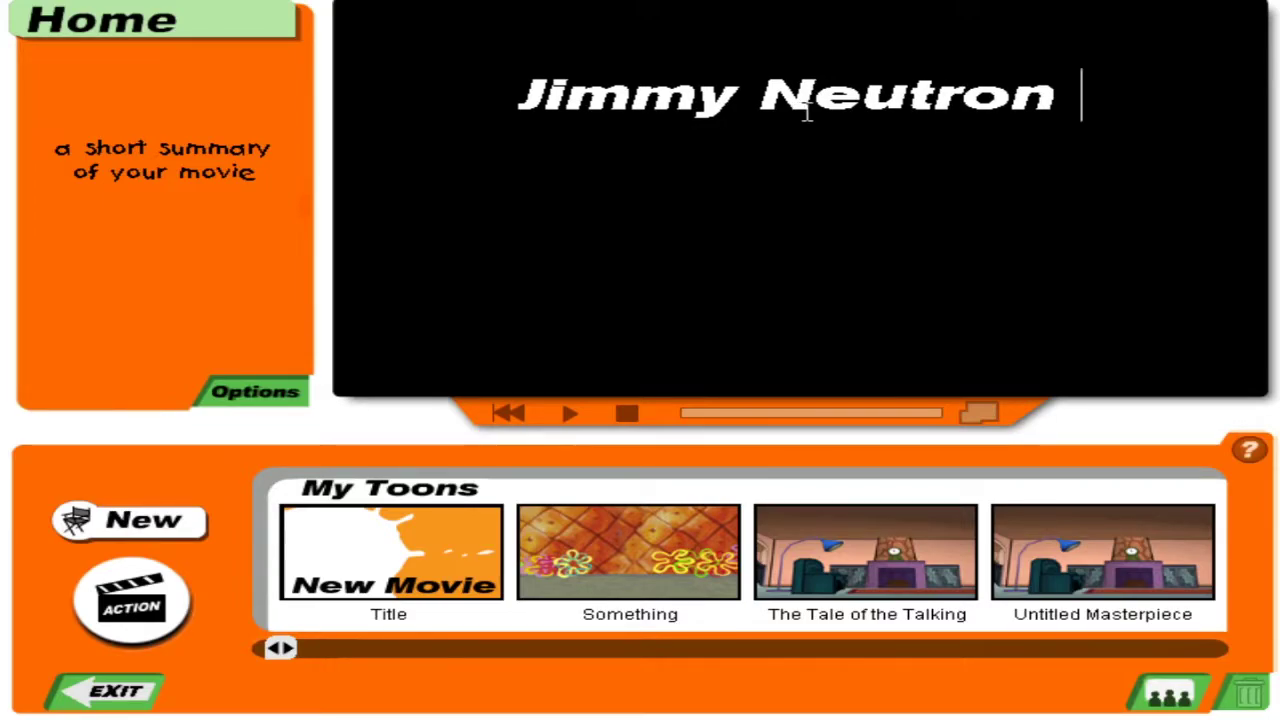
pyautogui.write(' Does')
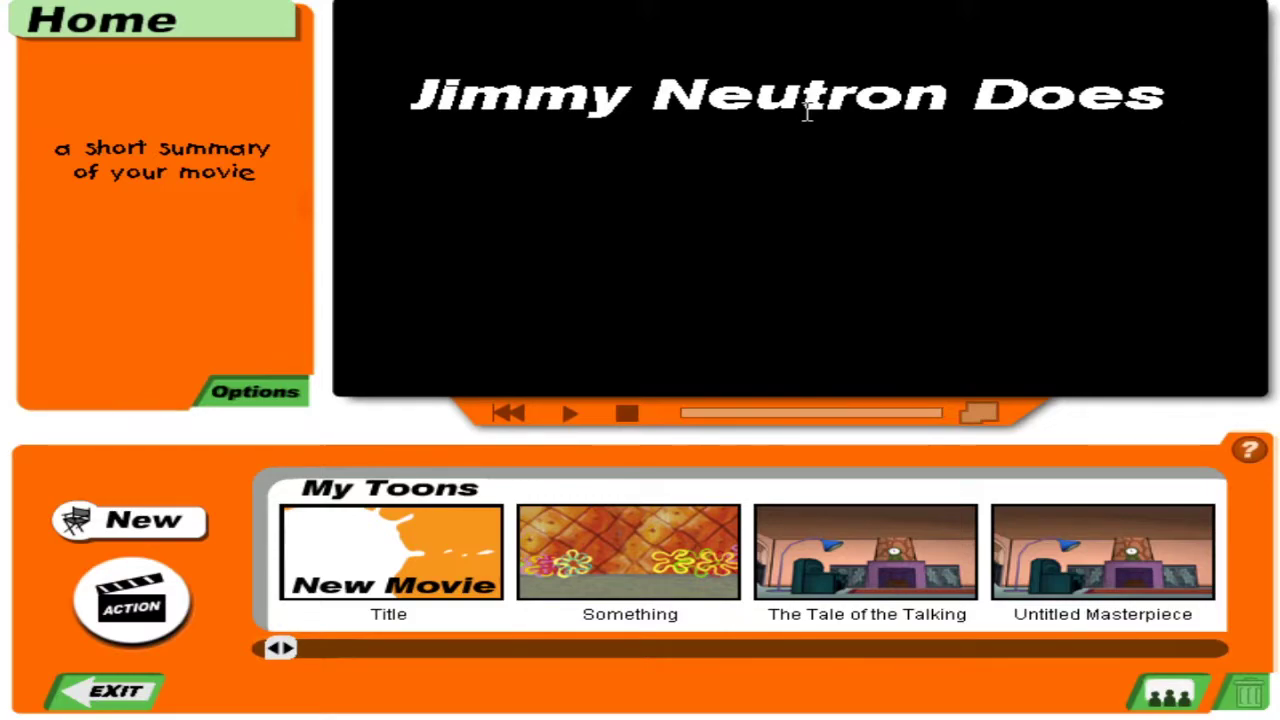
# Finish the title as 'Jimmy Neutron On Ketamine' and enter the summary 'DONUT DROG'.
pyautogui.press('BackSpace')
pyautogui.press('BackSpace')
pyautogui.press('BackSpace')
pyautogui.press('BackSpace')
pyautogui.write('On')
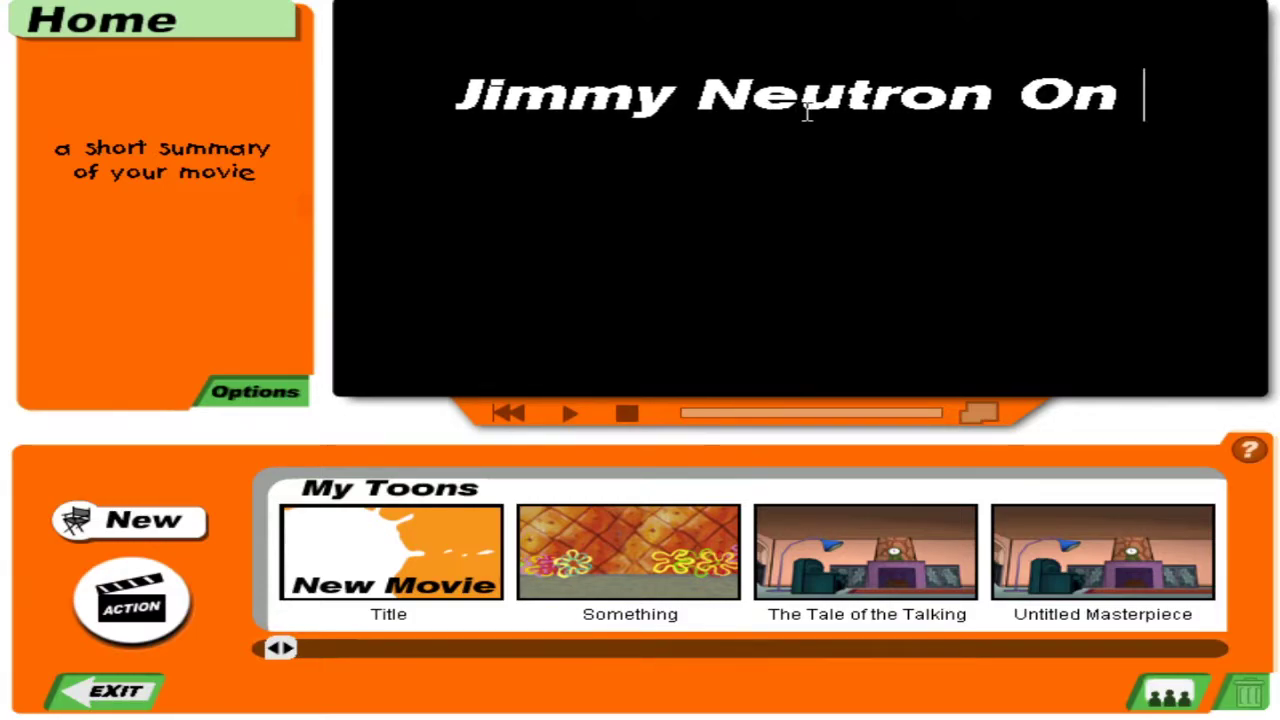
pyautogui.write(' Carl')
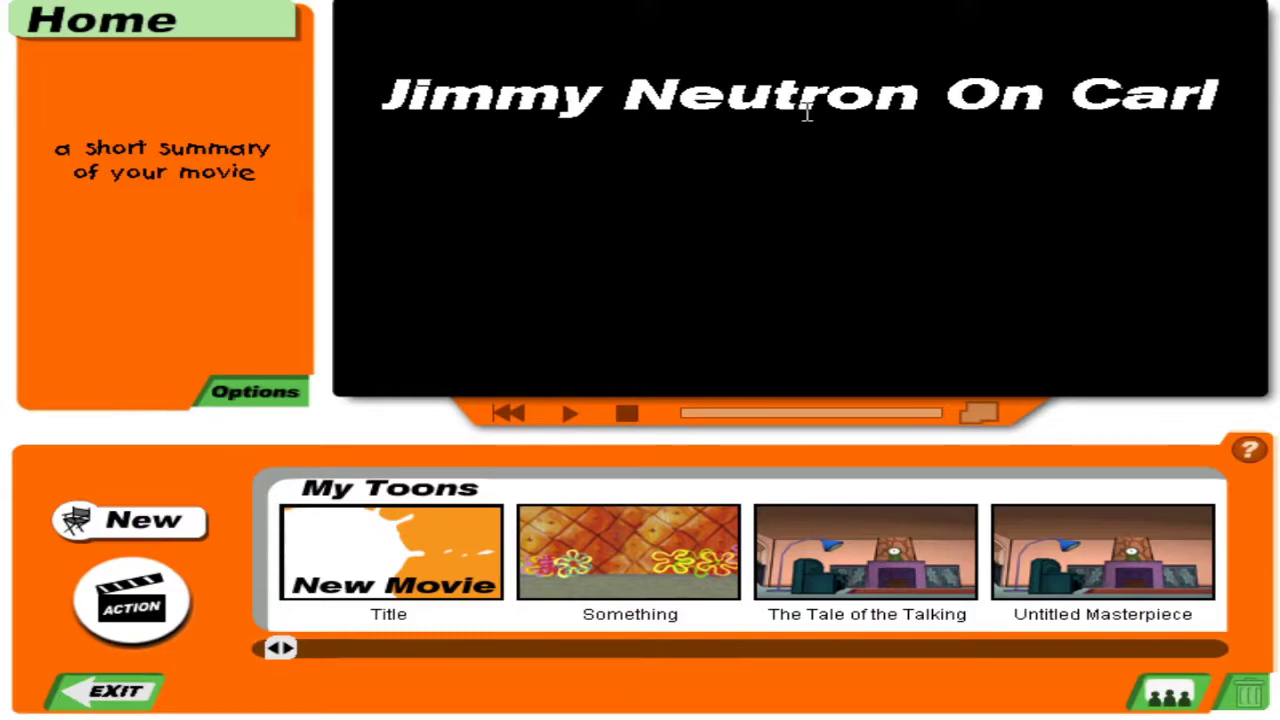
pyautogui.press('BackSpace')
pyautogui.press('BackSpace')
pyautogui.press('BackSpace')
pyautogui.press('BackSpace')
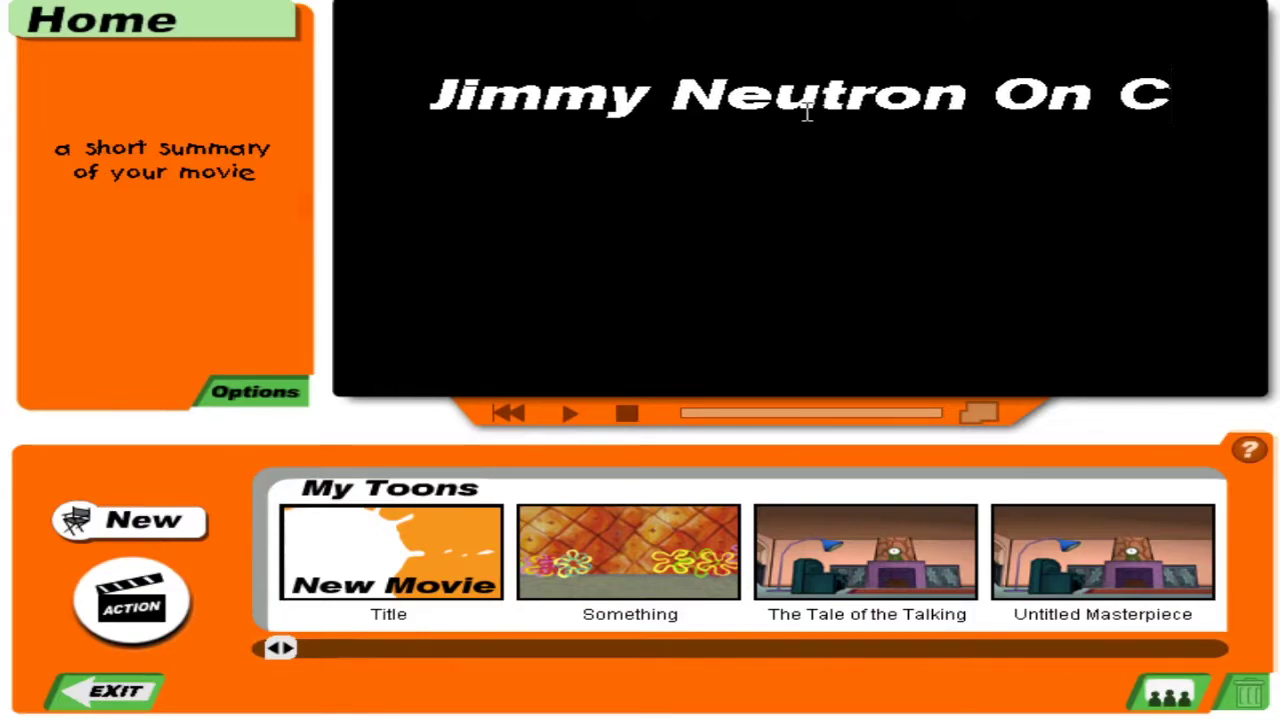
pyautogui.write('Ketamimn')
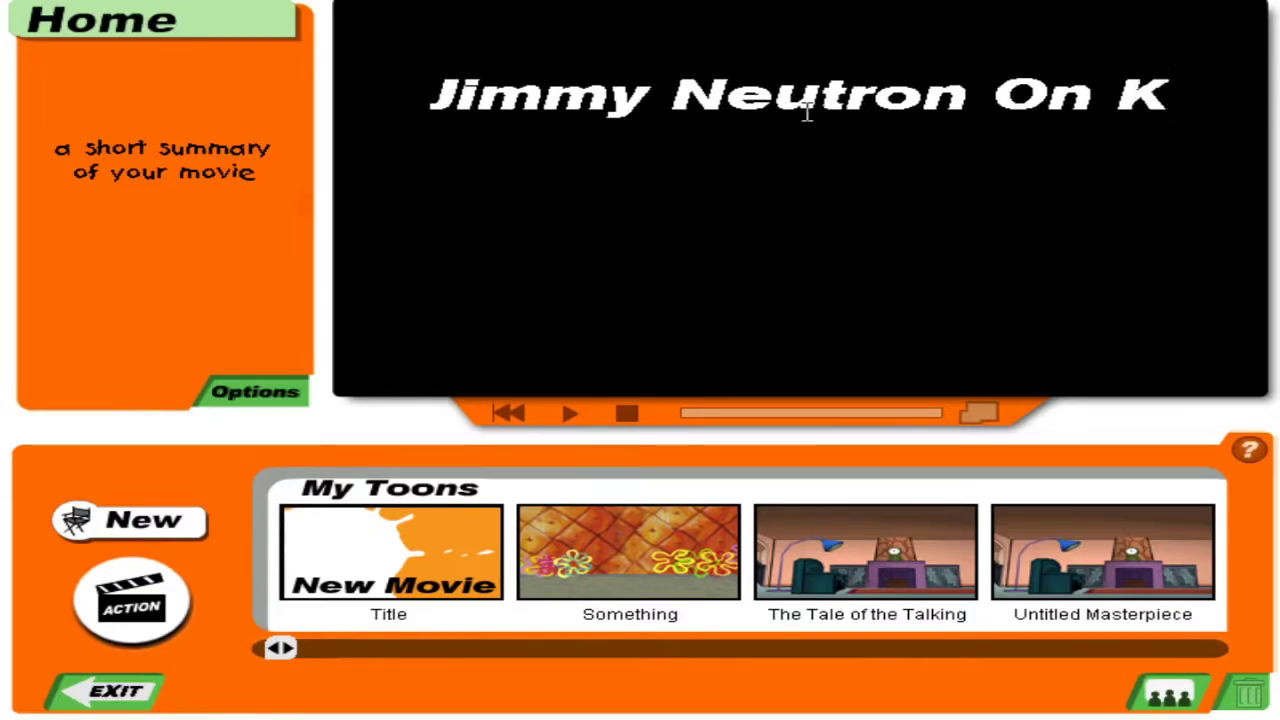
pyautogui.press('BackSpace')
pyautogui.press('BackSpace')
pyautogui.write('ne')
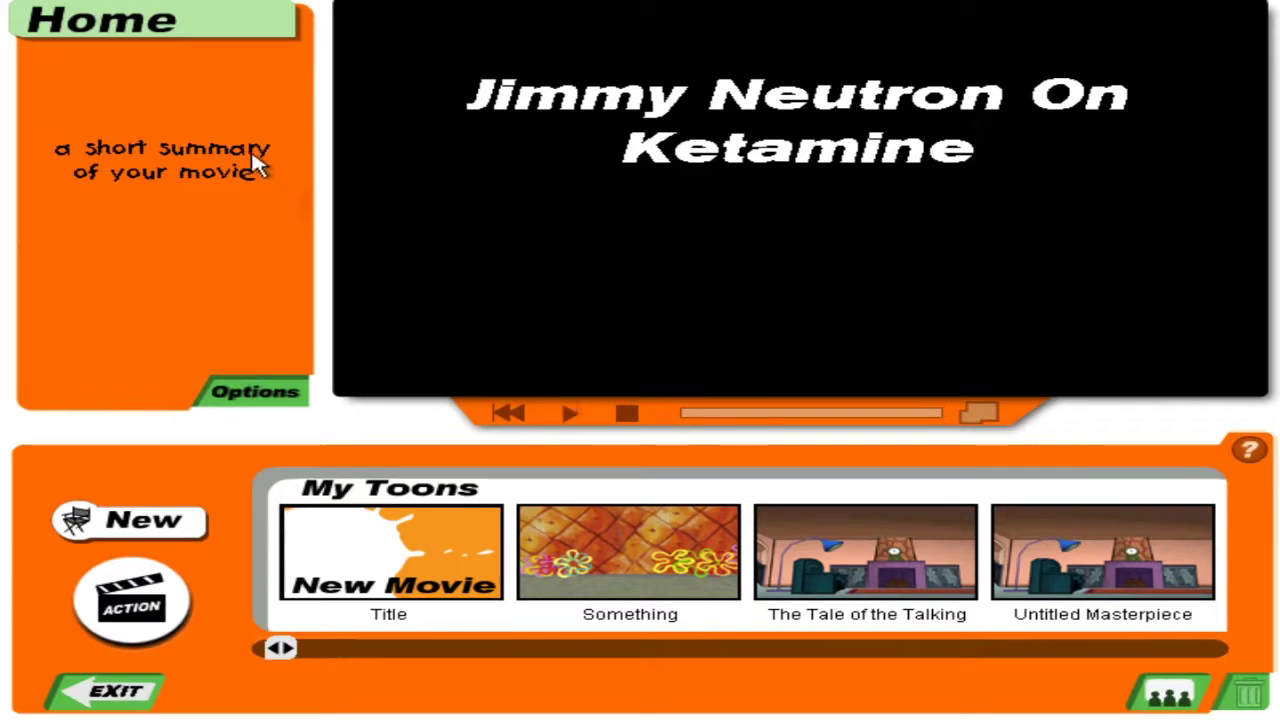
pyautogui.click(234, 178)
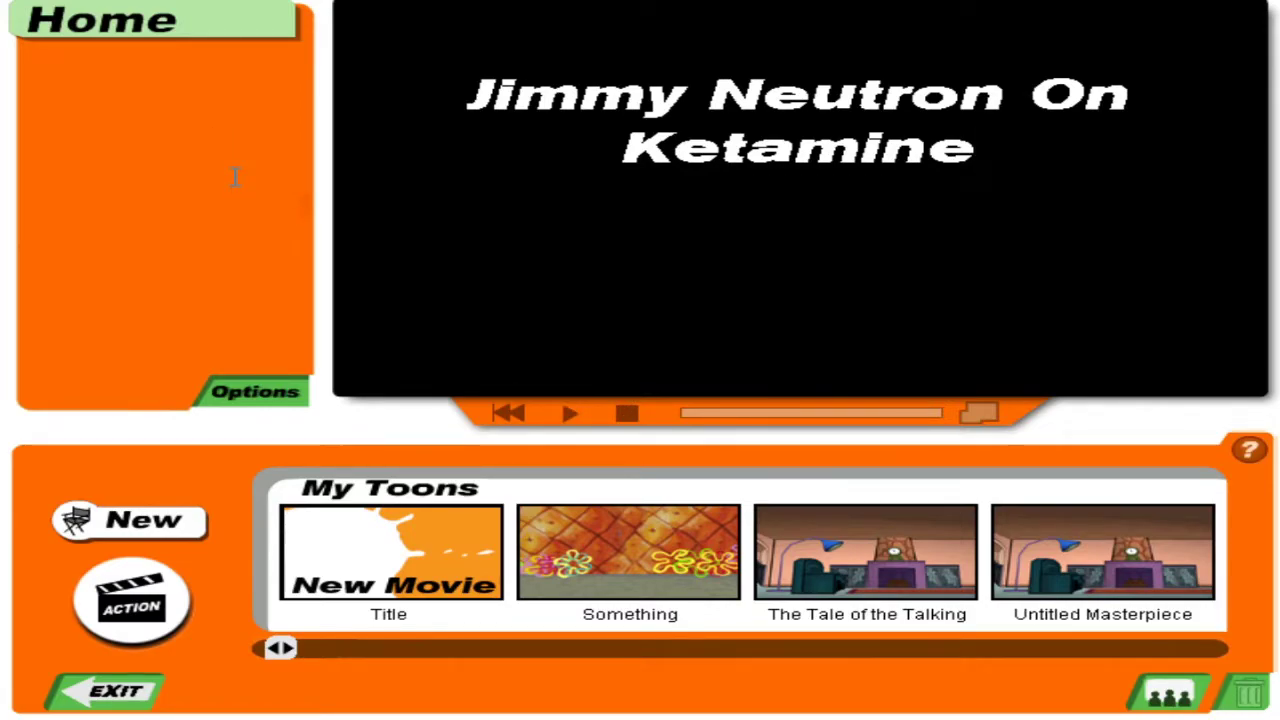
pyautogui.write('DONUT')
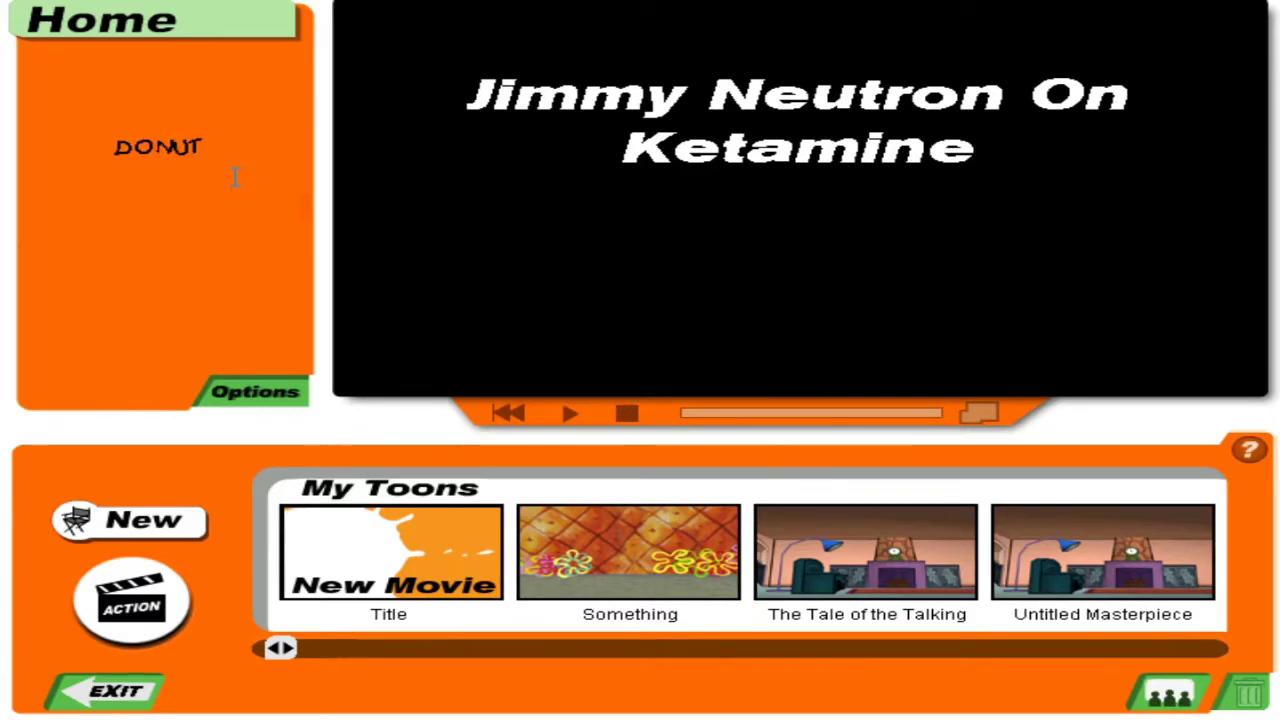
pyautogui.write(' DROG')
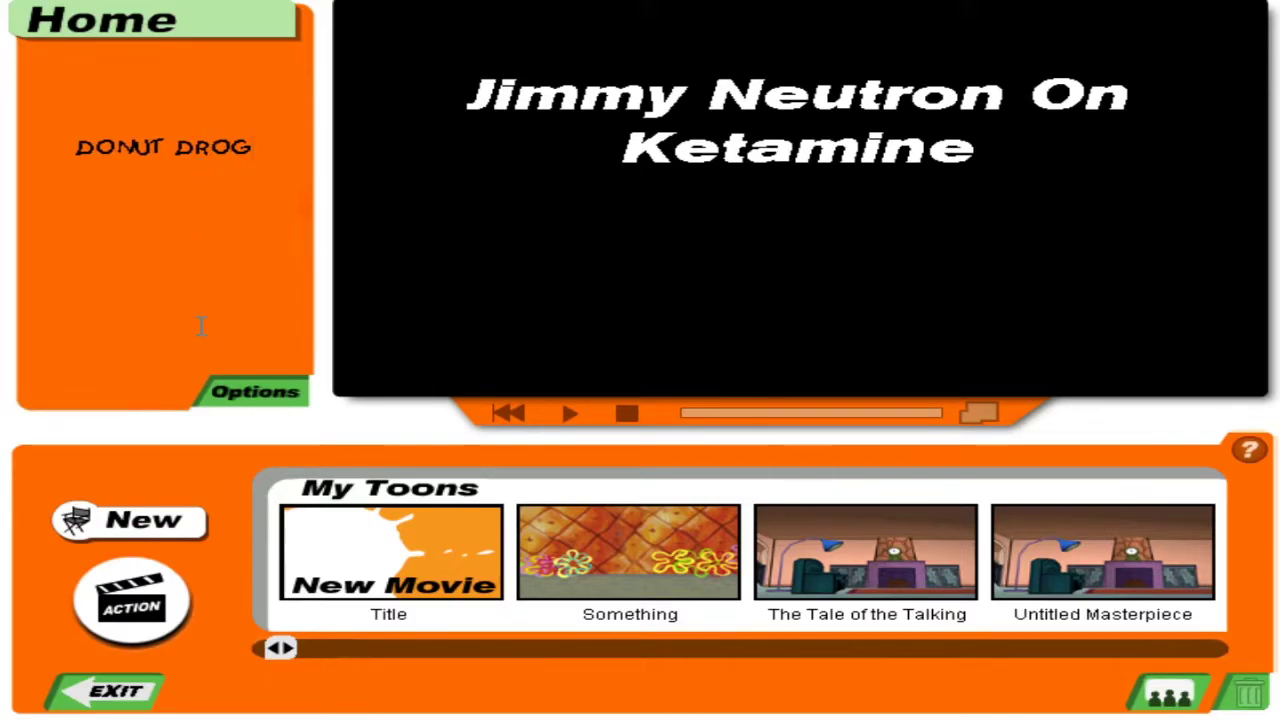
# Open the new movie and try the brick gym, beach and desert sets for Scene 1.
pyautogui.click(140, 570)
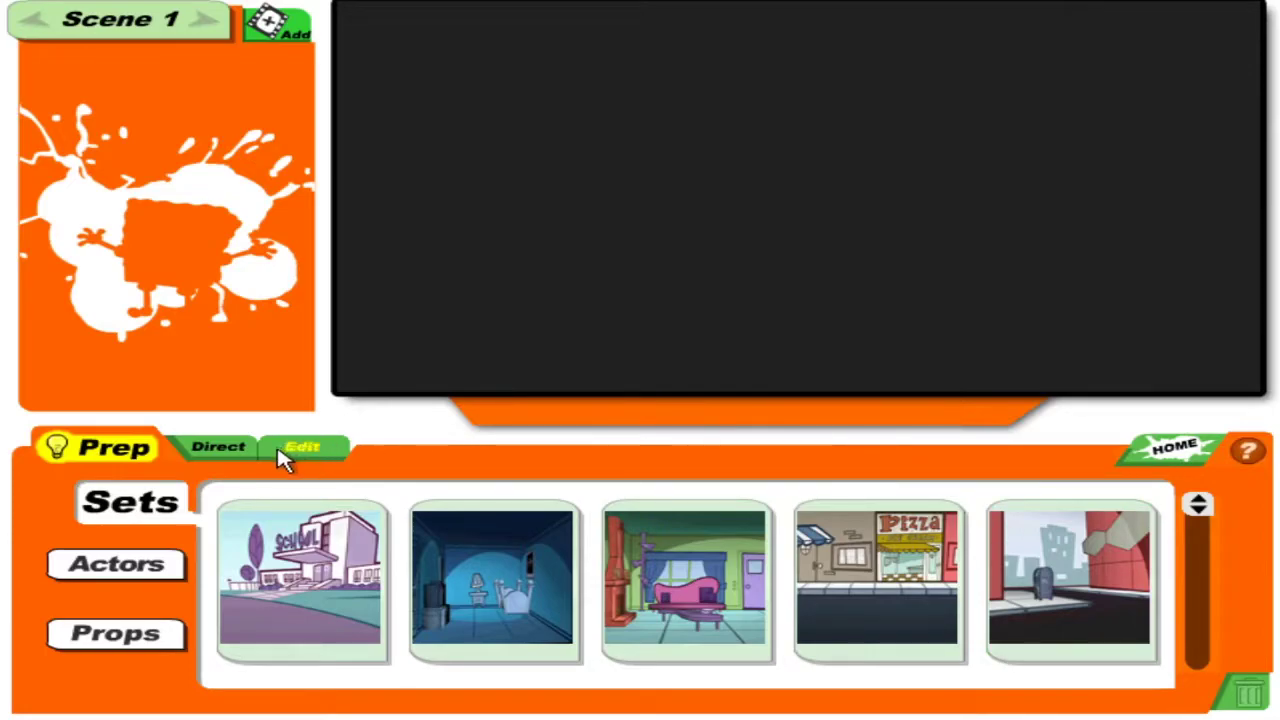
pyautogui.click(104, 572)
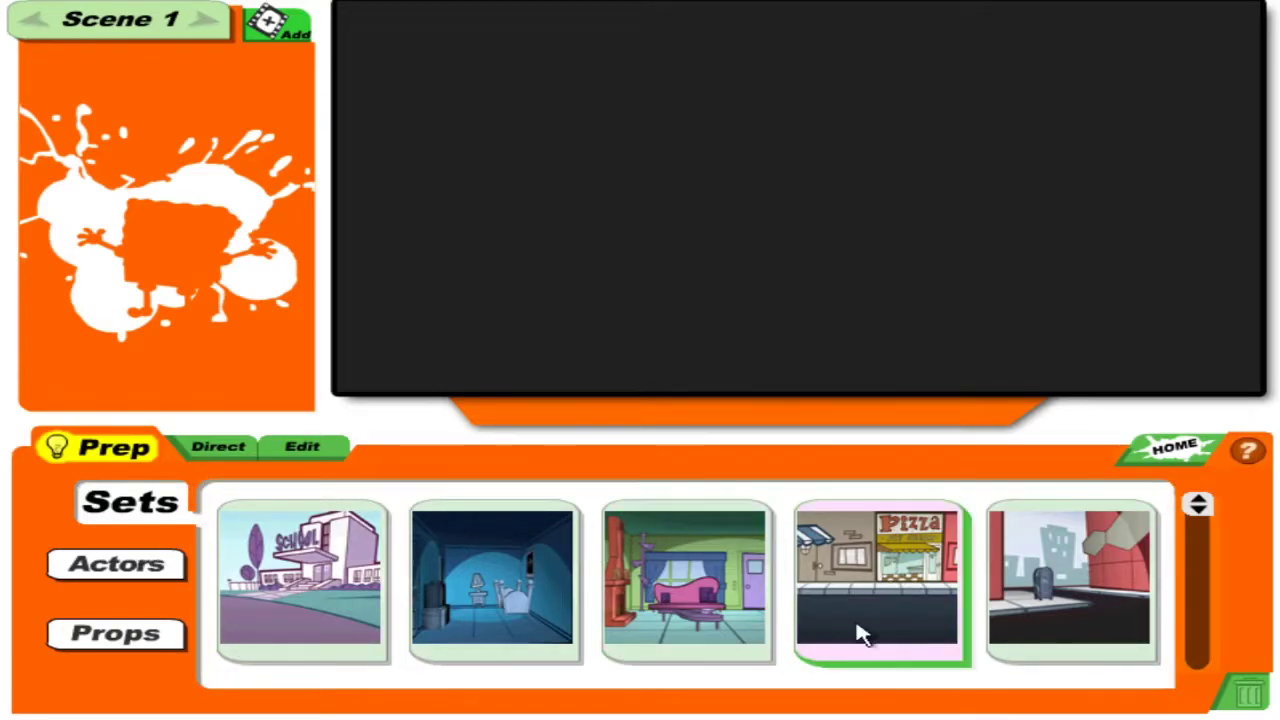
pyautogui.moveTo(1200, 520); pyautogui.dragTo(1155, 480)
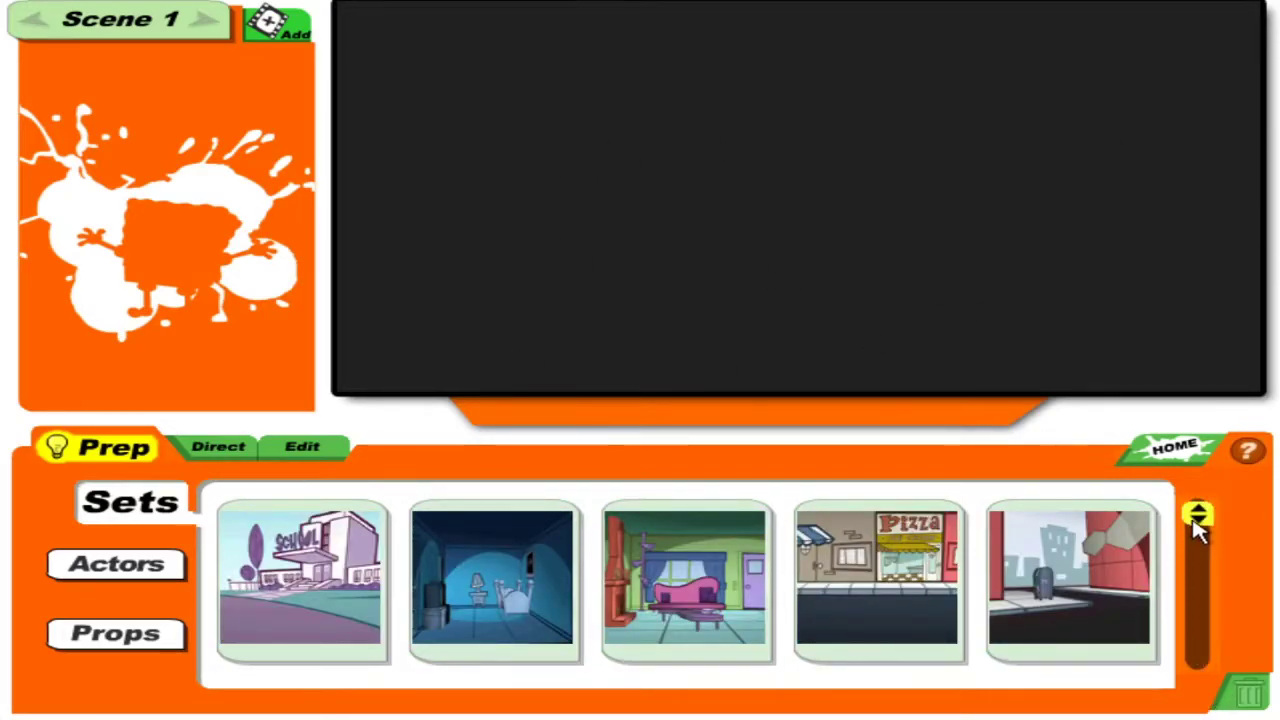
pyautogui.moveTo(1197, 514); pyautogui.dragTo(1214, 614)
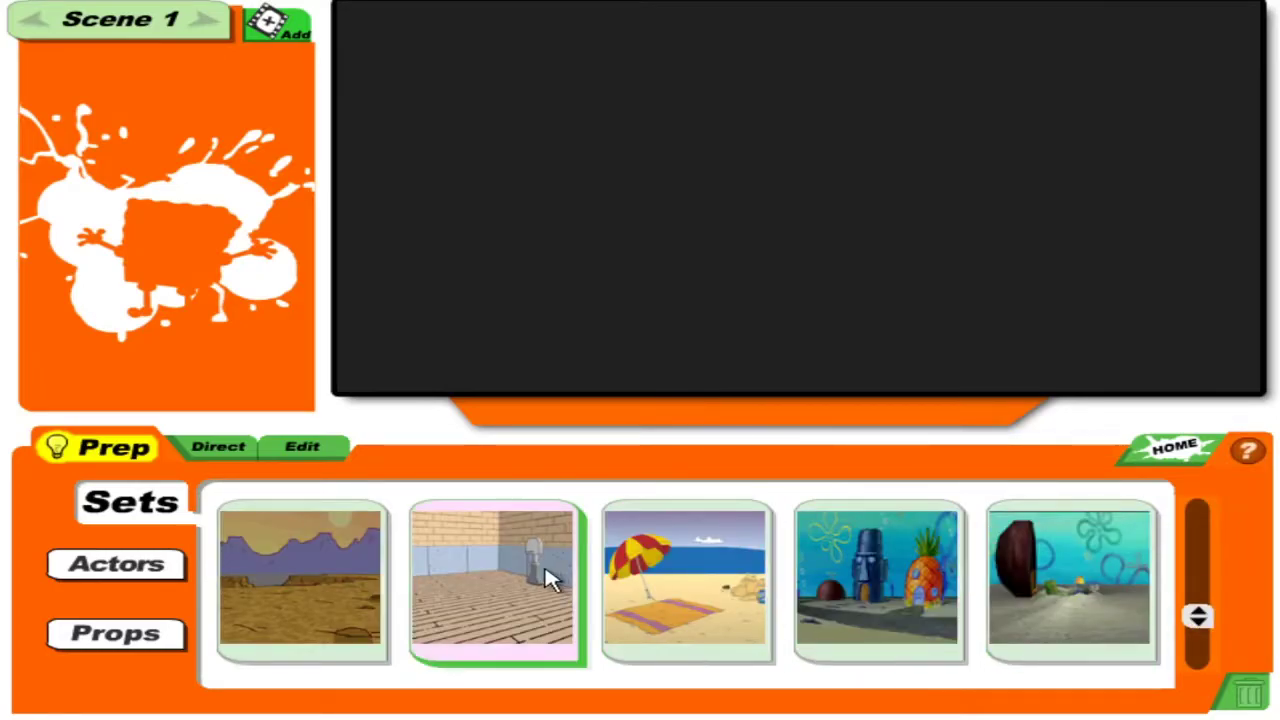
pyautogui.click(535, 575)
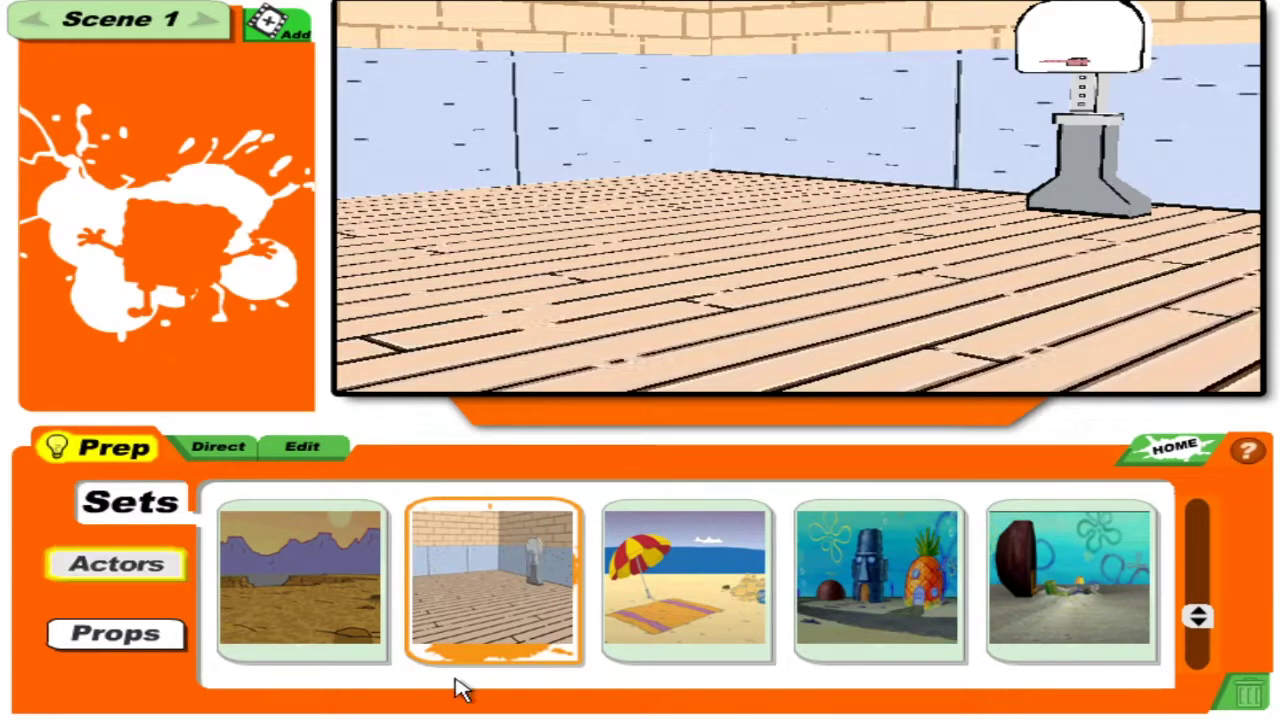
pyautogui.click(662, 590)
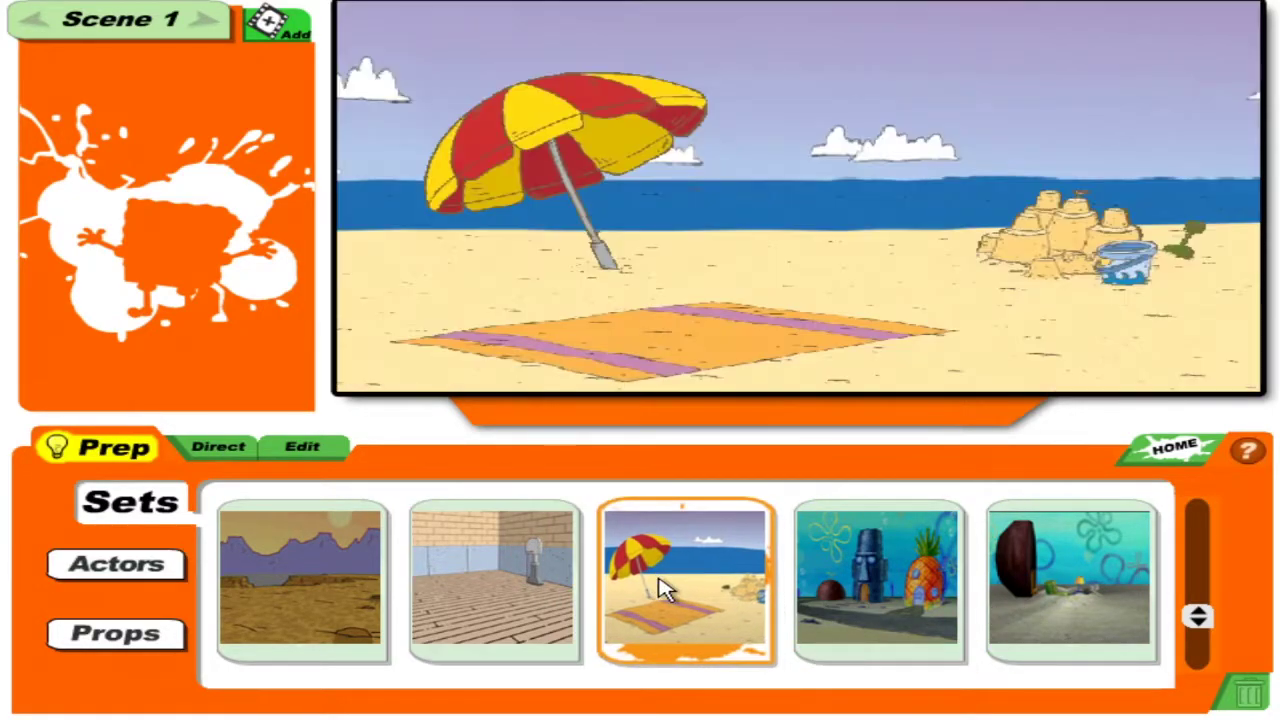
pyautogui.click(320, 600)
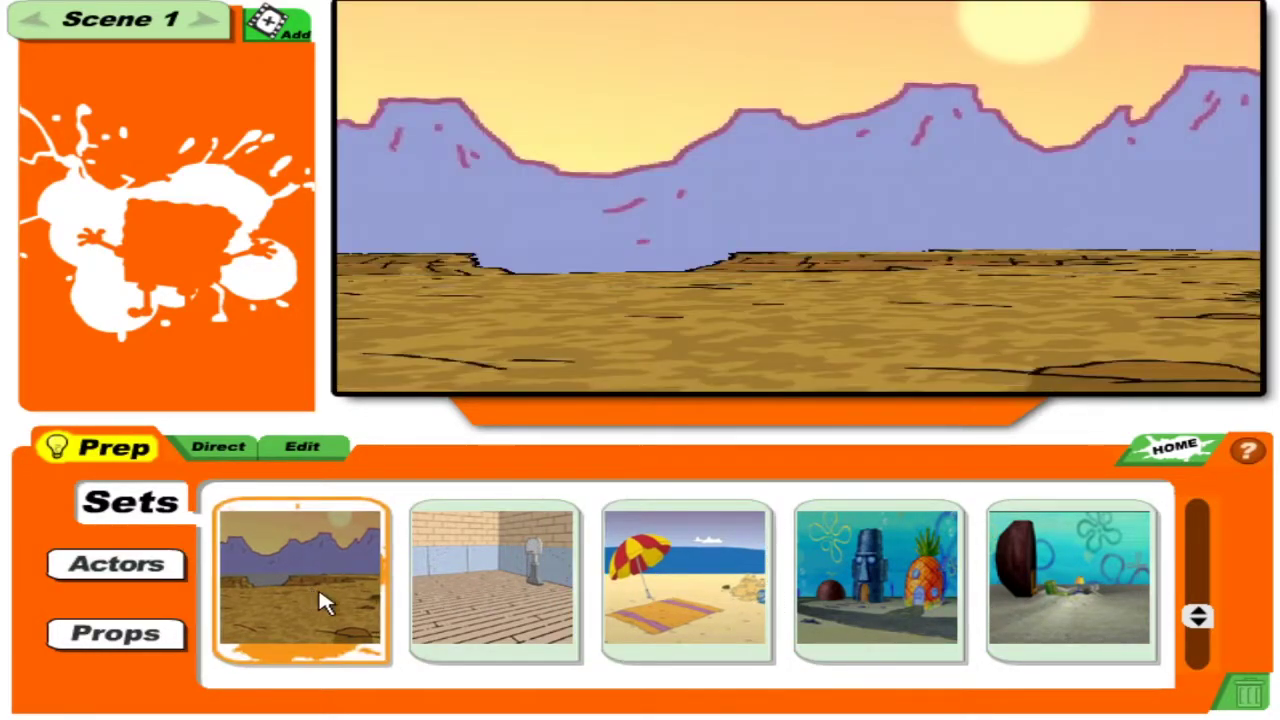
# Try the snowy landscape, kitchen, yard, forest and living room sets from the next page.
pyautogui.click(1200, 622)
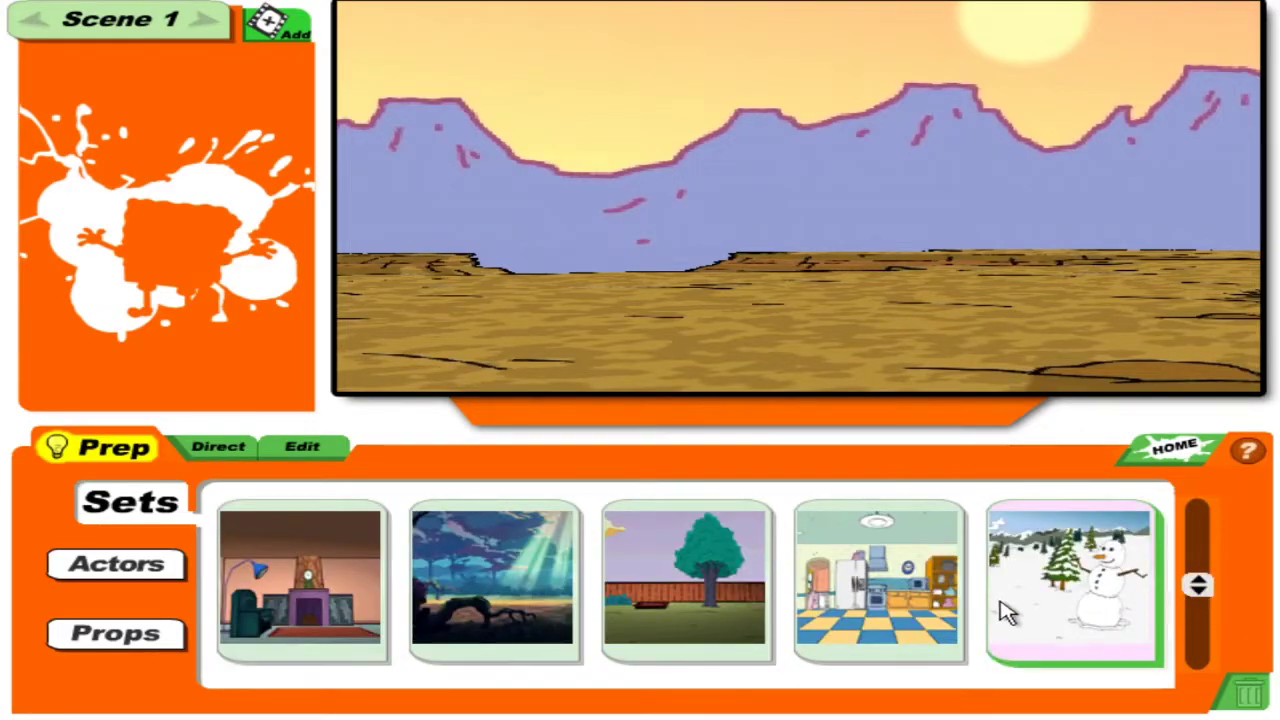
pyautogui.click(1030, 598)
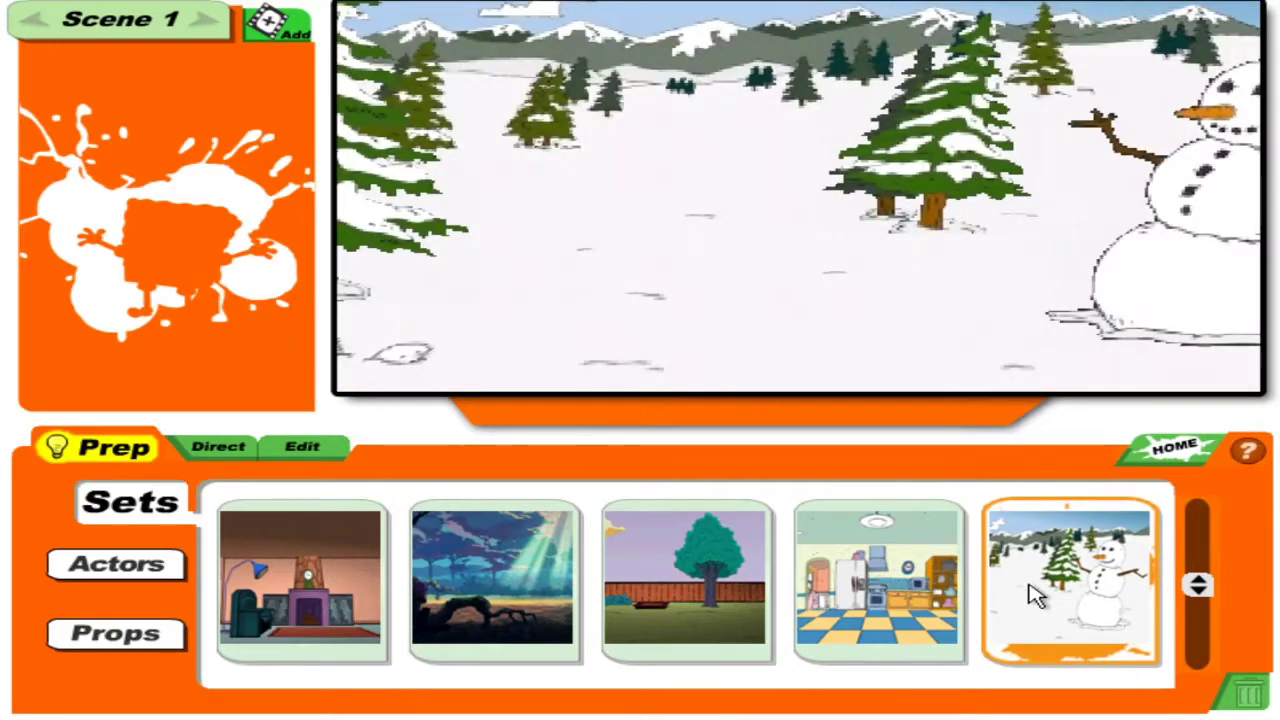
pyautogui.click(958, 590)
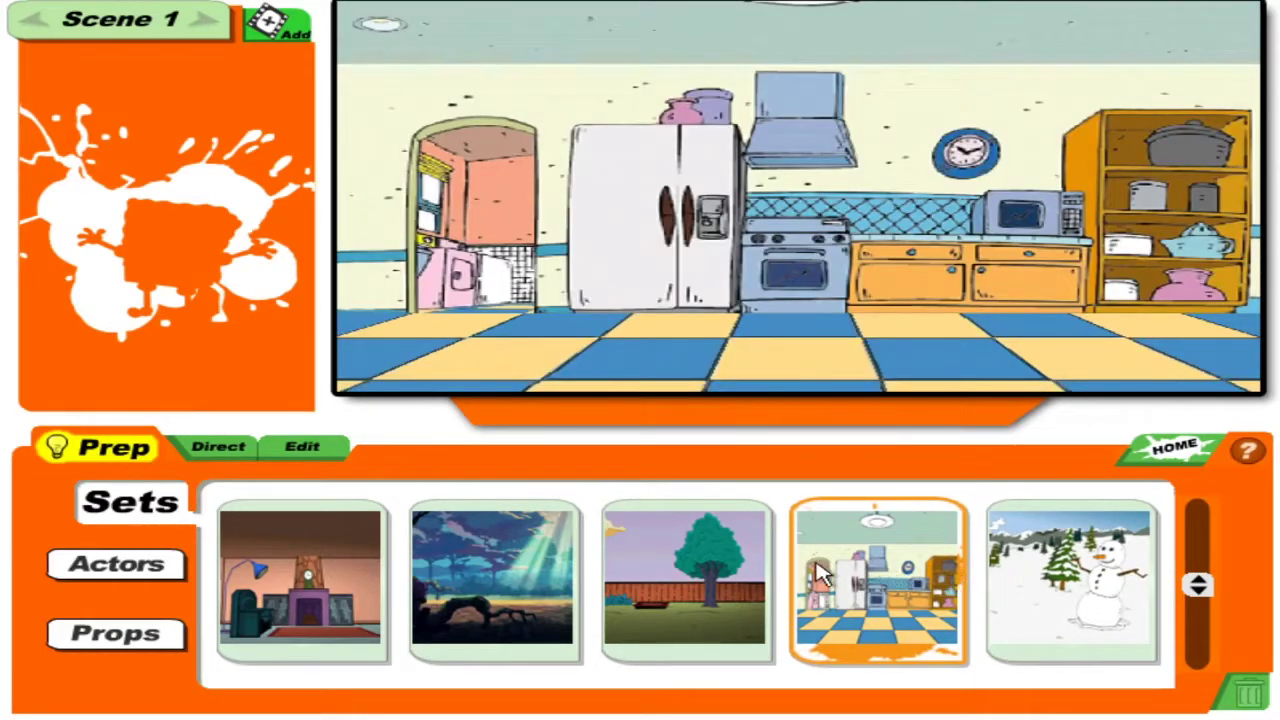
pyautogui.click(697, 572)
pyautogui.click(535, 588)
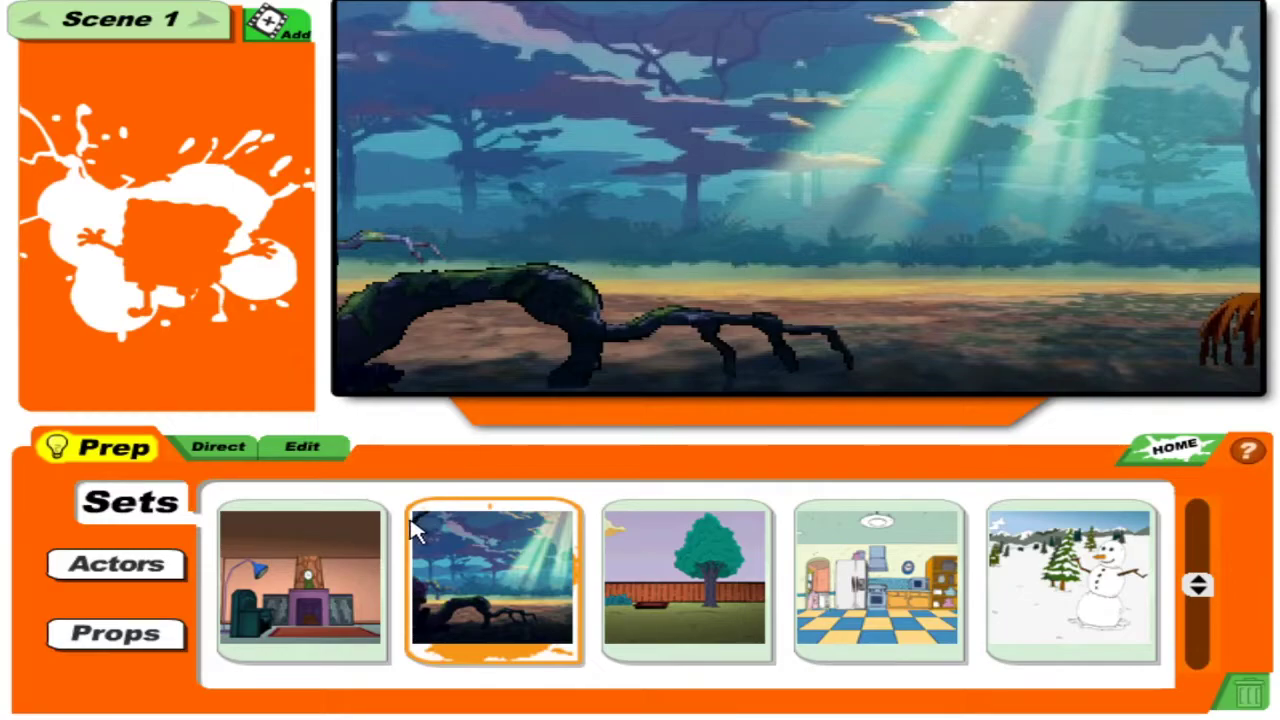
pyautogui.click(300, 580)
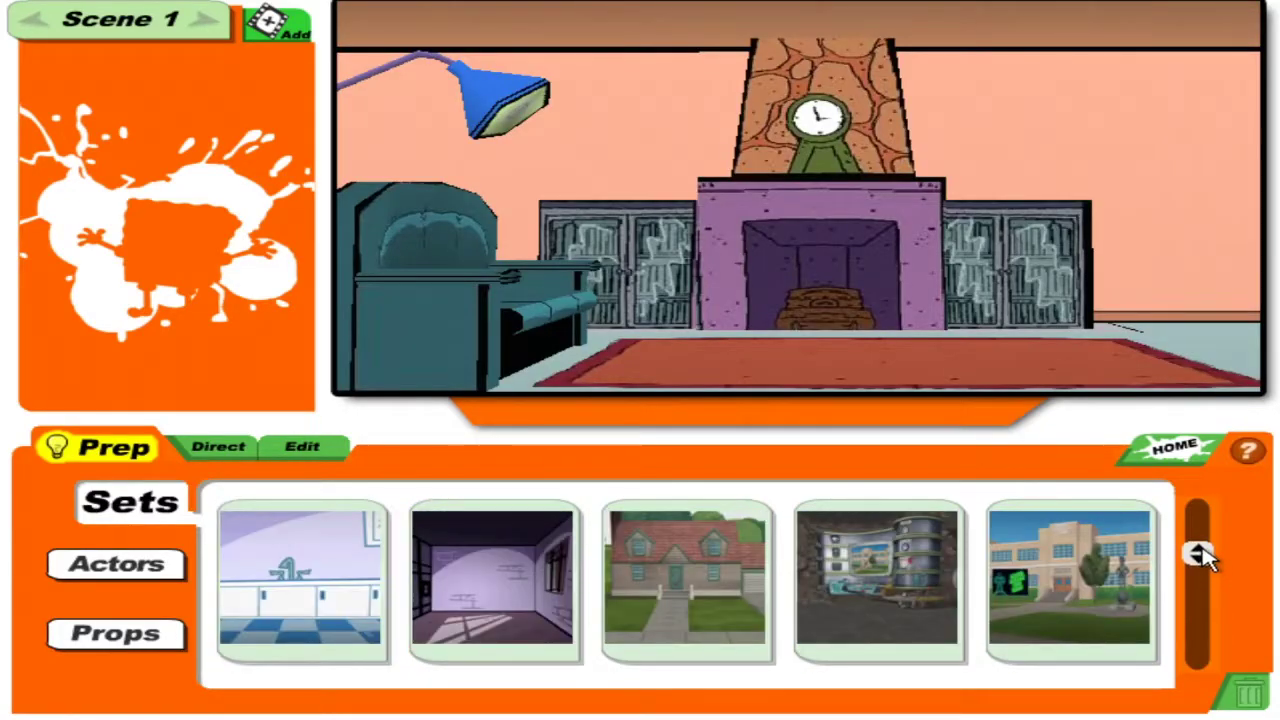
# Choose the Deli street set as Scene 1's backdrop.
pyautogui.scroll(-1, 1210, 568)
pyautogui.scroll(1, 1215, 570)
pyautogui.scroll(-1, 1220, 567)
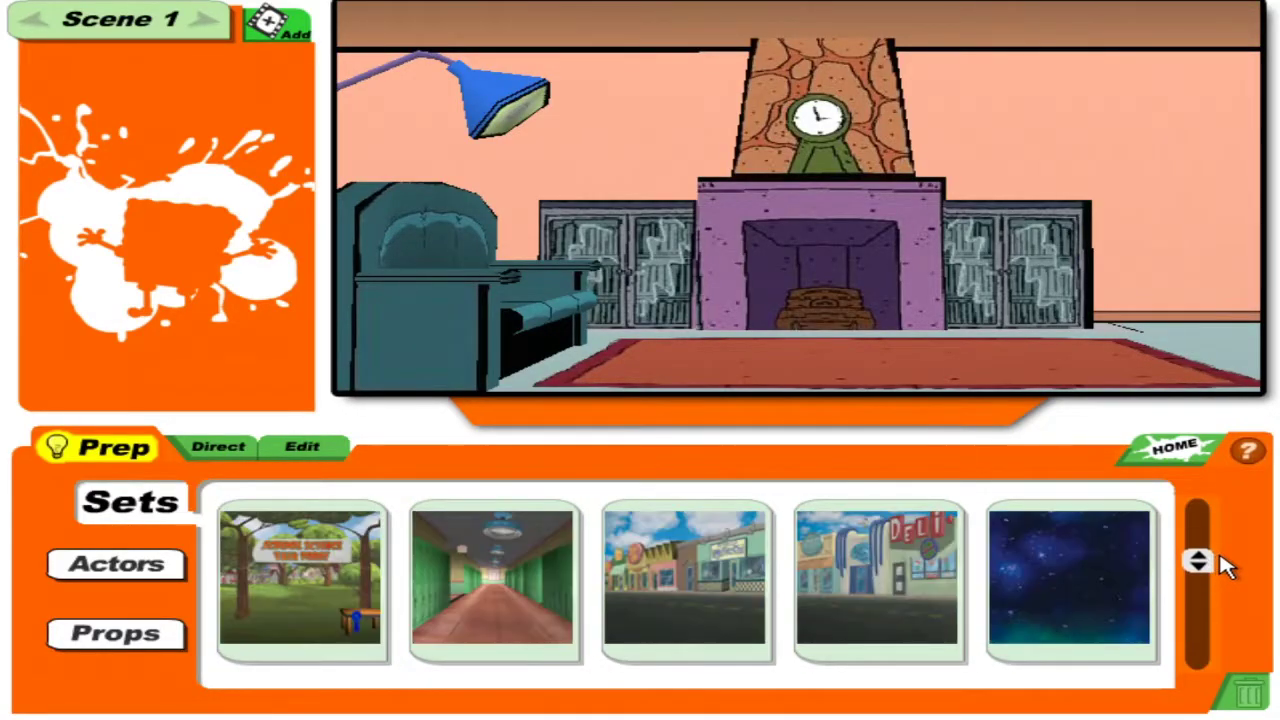
pyautogui.click(920, 582)
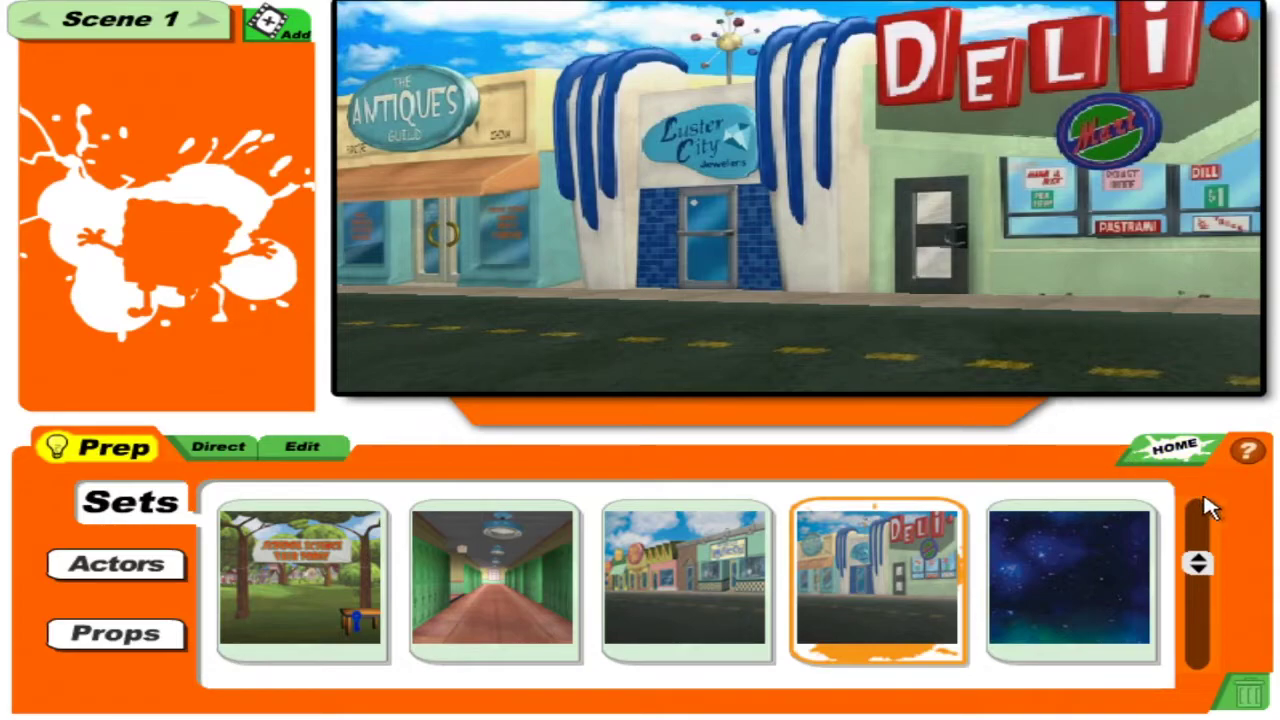
pyautogui.scroll(1, 1203, 568)
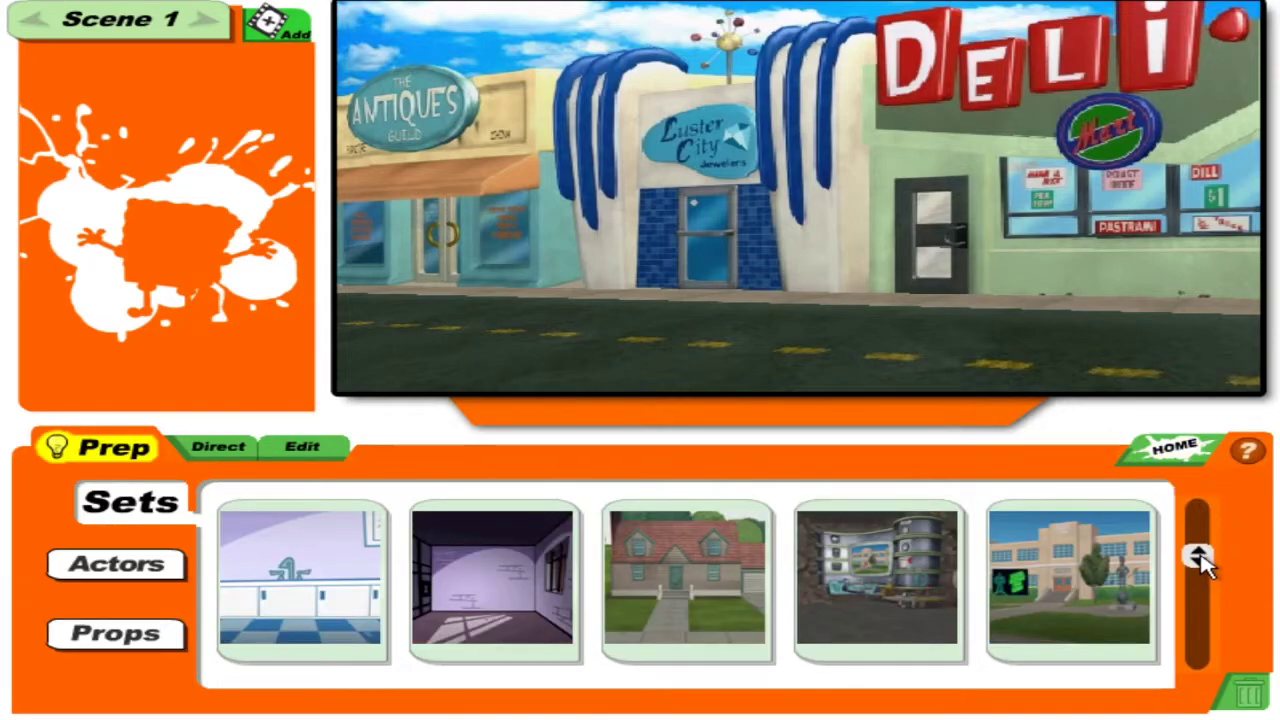
pyautogui.scroll(-1, 1203, 568)
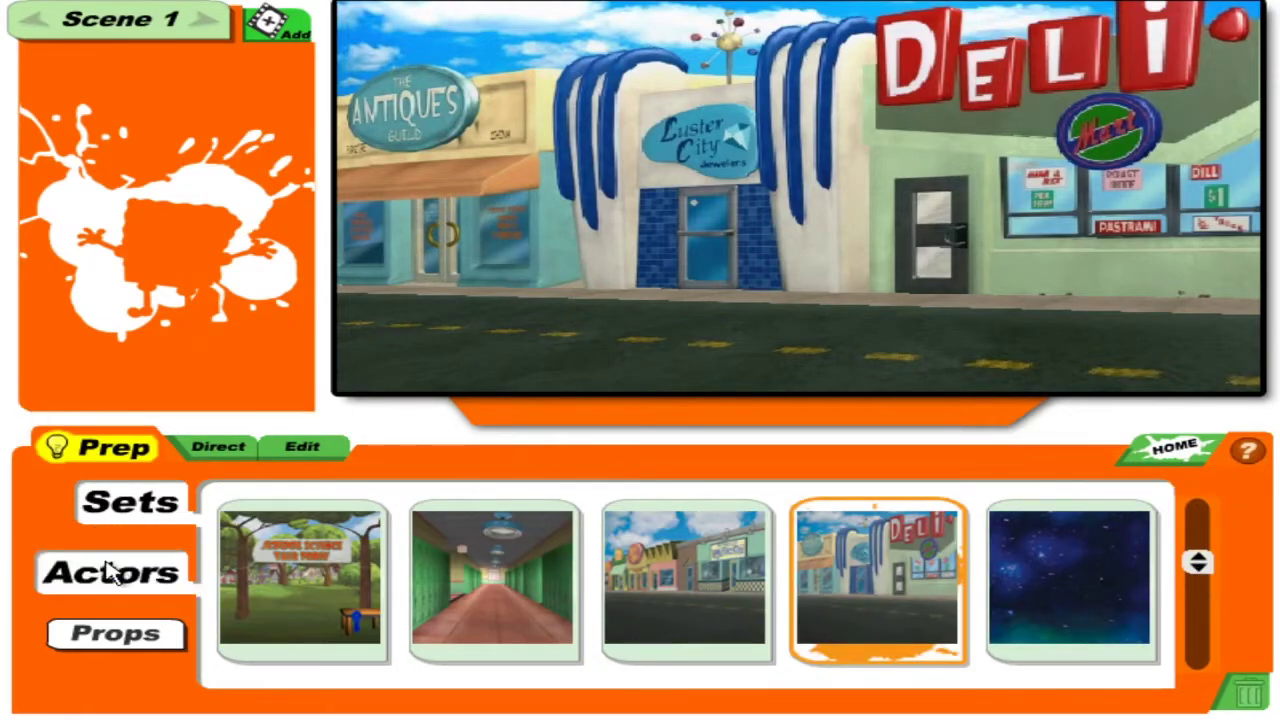
# Add Jimmy and move him to the street's left edge by the Antiques shop.
pyautogui.click(137, 569)
pyautogui.moveTo(1200, 511); pyautogui.dragTo(1211, 590)
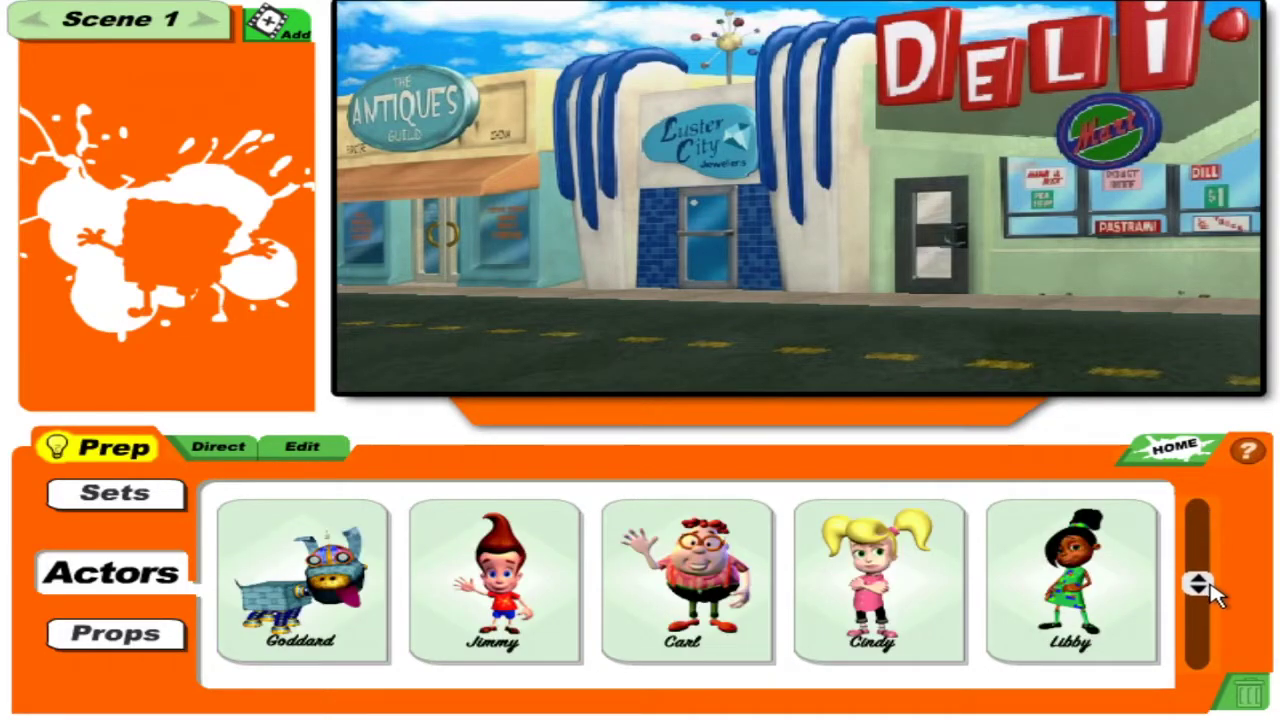
pyautogui.click(525, 635)
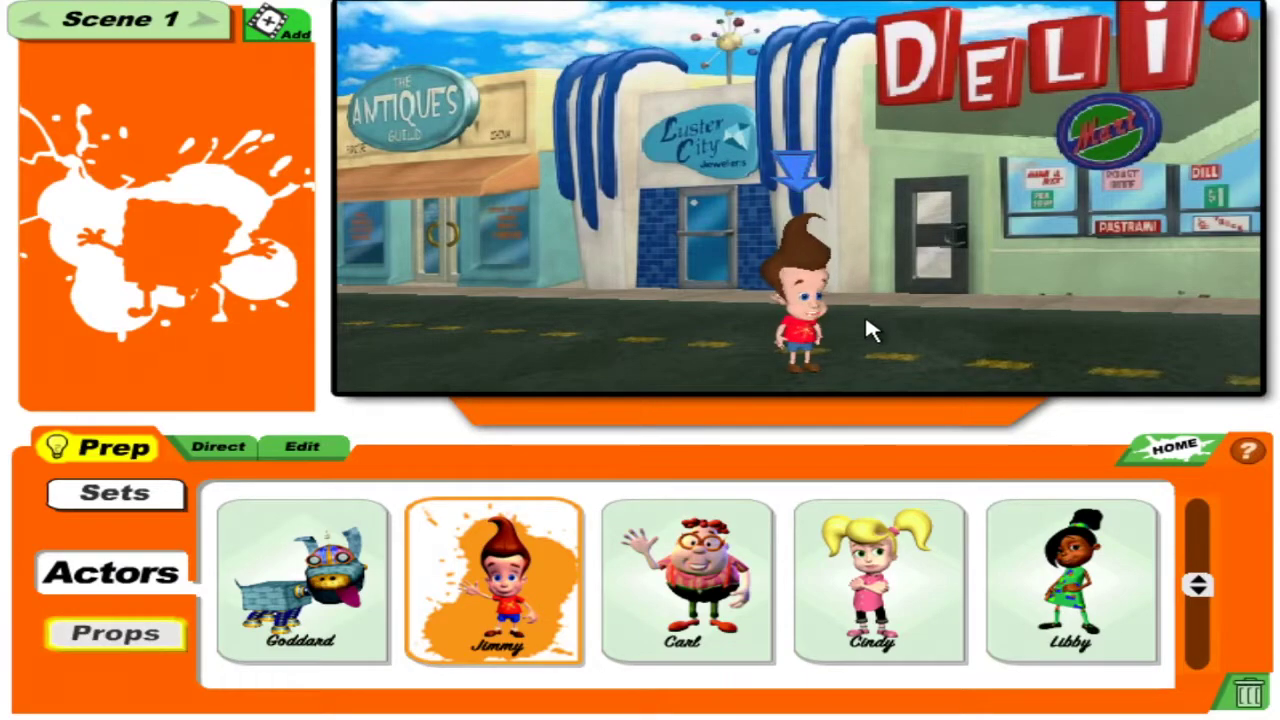
pyautogui.moveTo(785, 300); pyautogui.dragTo(466, 206)
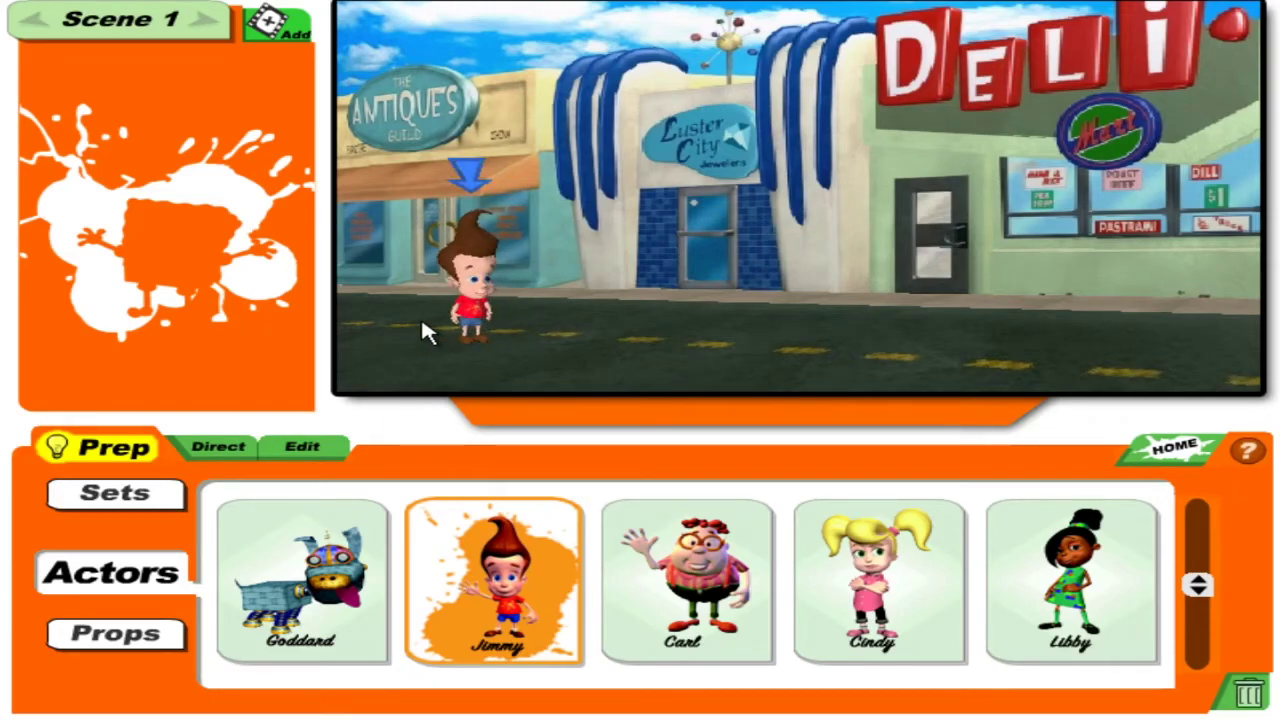
pyautogui.moveTo(471, 334); pyautogui.dragTo(297, 198)
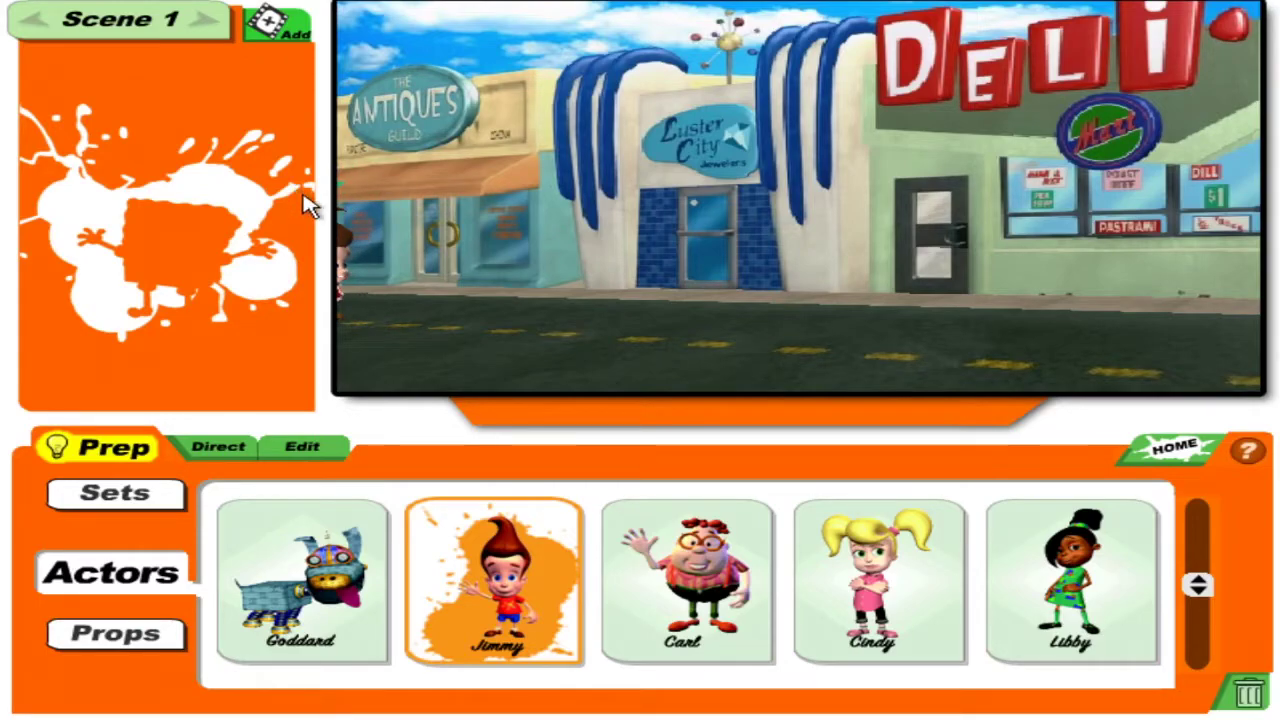
# Add Mr. Krabs and position him beside the Deli door.
pyautogui.moveTo(1200, 588); pyautogui.dragTo(1198, 518)
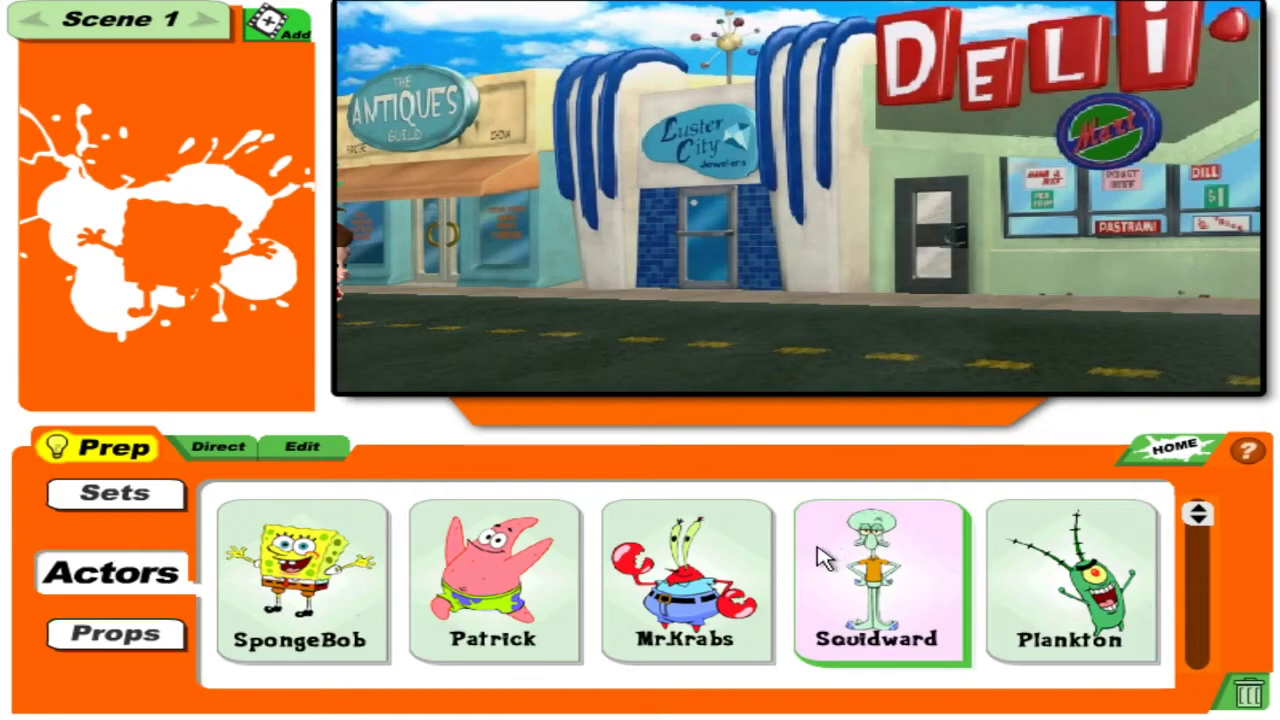
pyautogui.click(724, 558)
pyautogui.moveTo(975, 313); pyautogui.dragTo(920, 225)
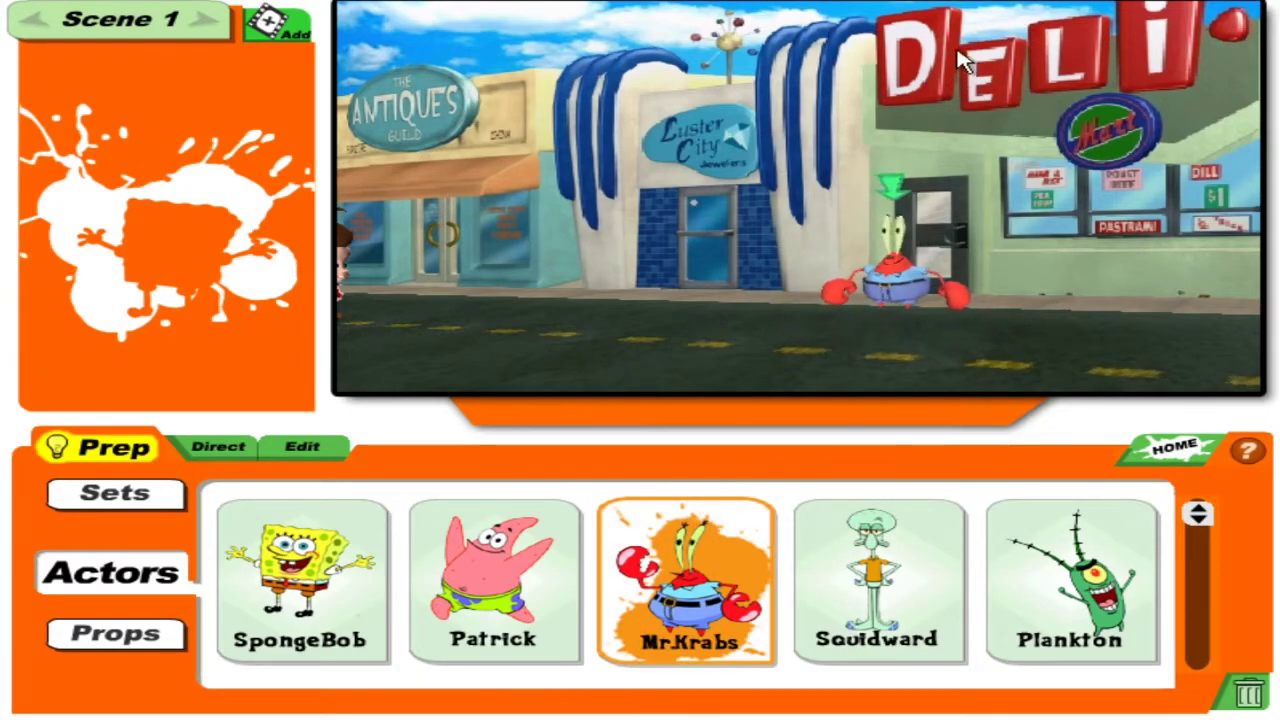
pyautogui.moveTo(905, 262); pyautogui.dragTo(903, 250)
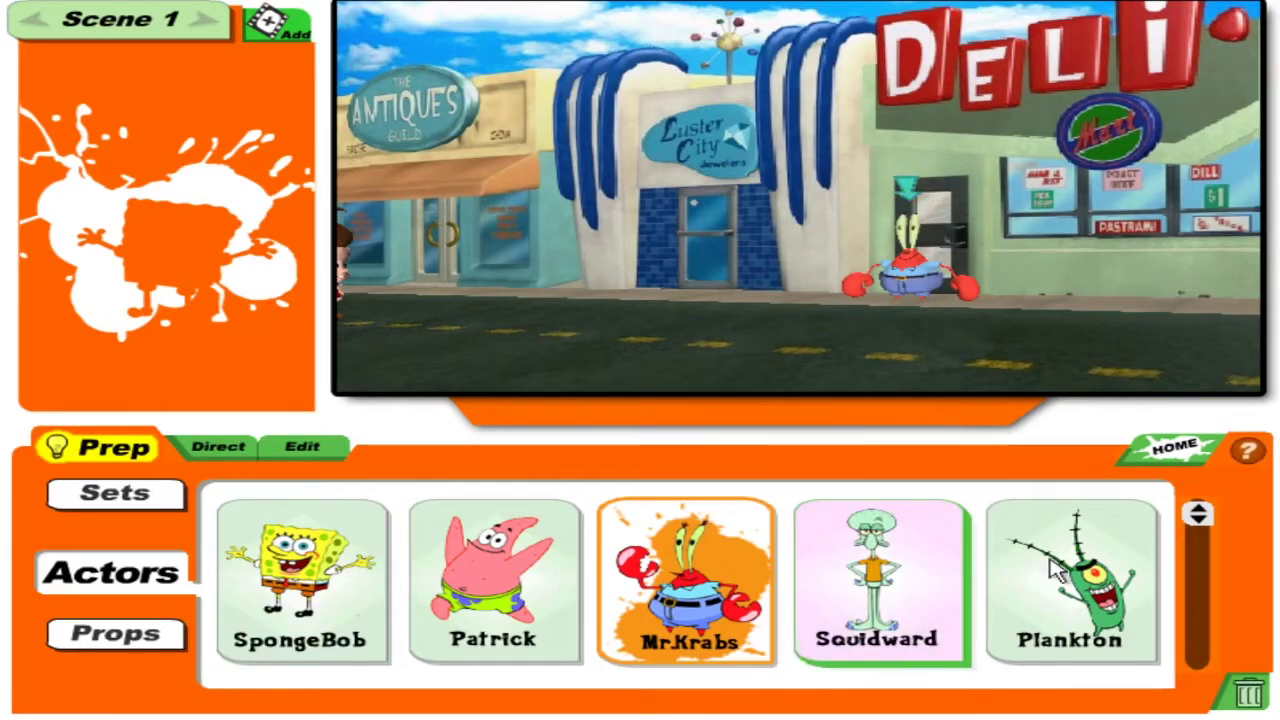
# Add Patrick and Carl as a trial, then remove both from the scene.
pyautogui.click(429, 557)
pyautogui.click(551, 609)
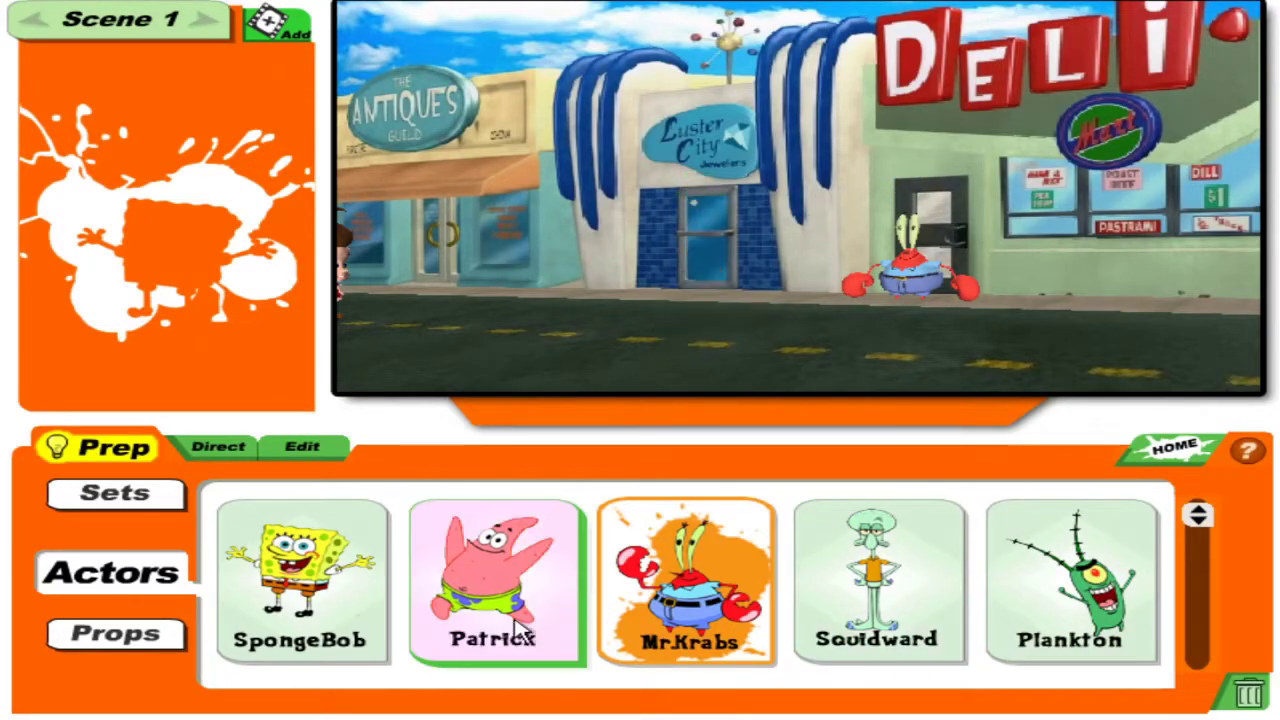
pyautogui.moveTo(1195, 530); pyautogui.dragTo(1197, 582)
pyautogui.click(740, 600)
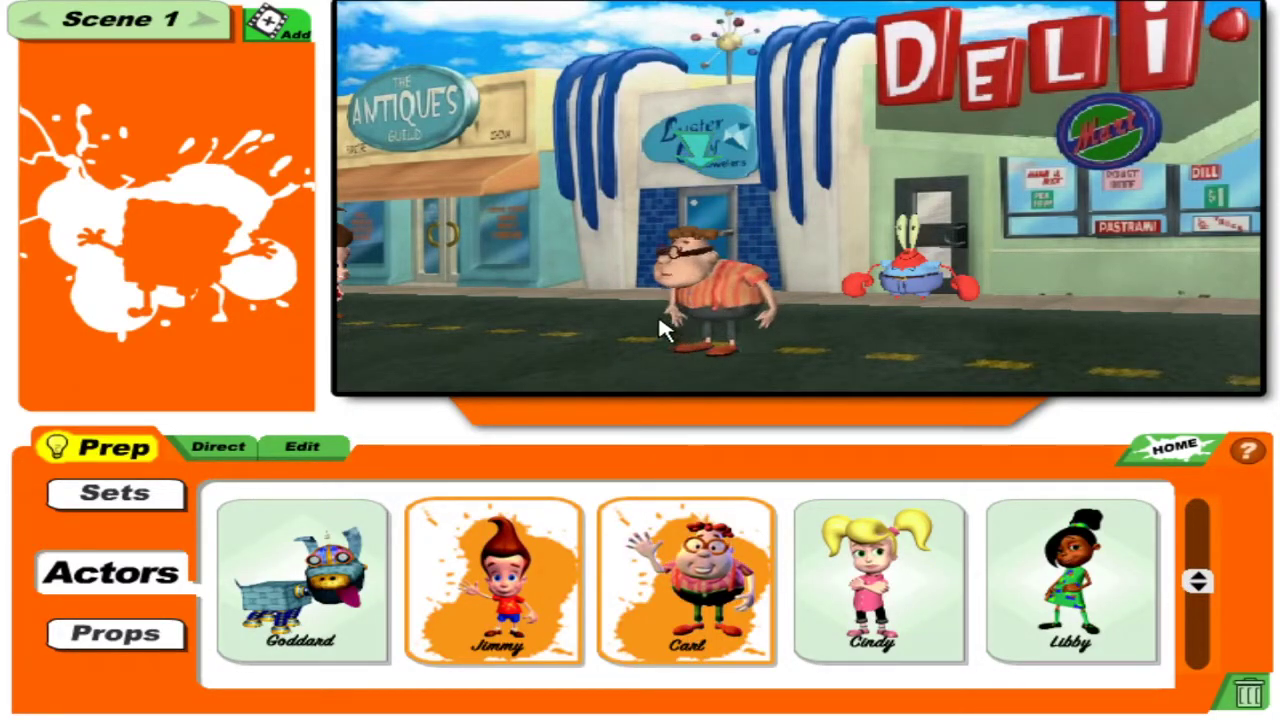
pyautogui.moveTo(689, 317); pyautogui.dragTo(875, 280)
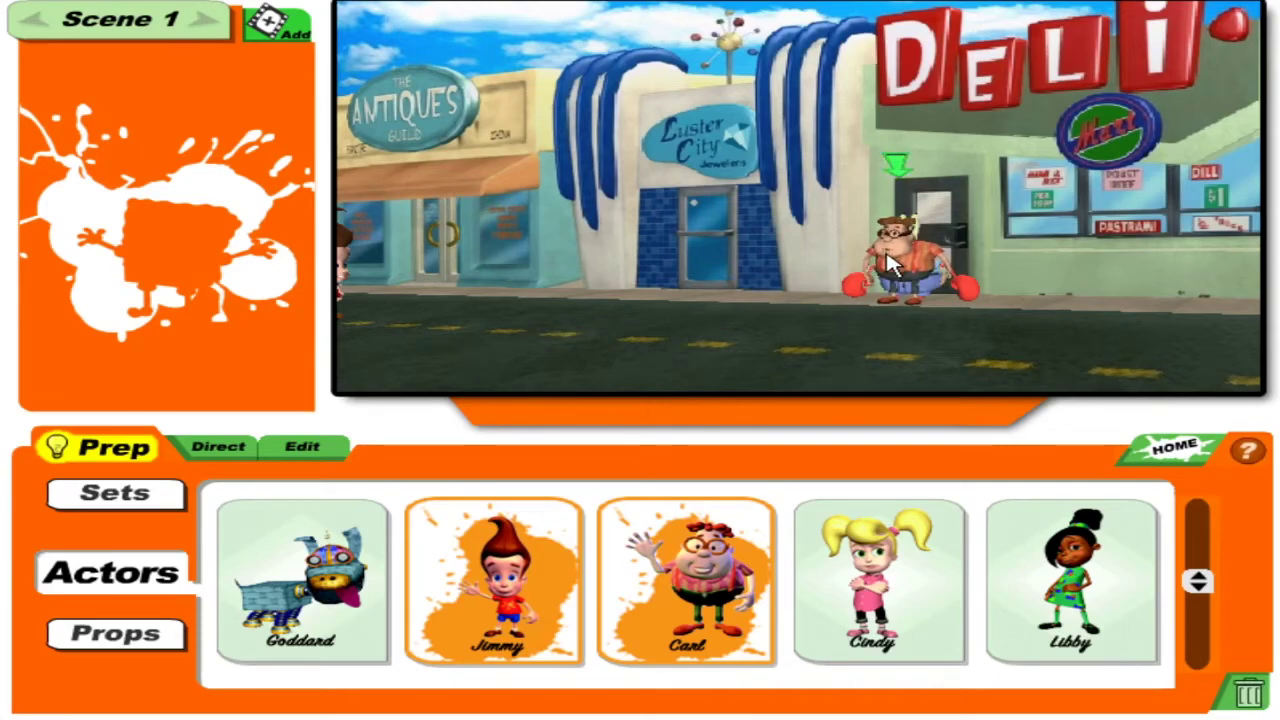
pyautogui.click(740, 530)
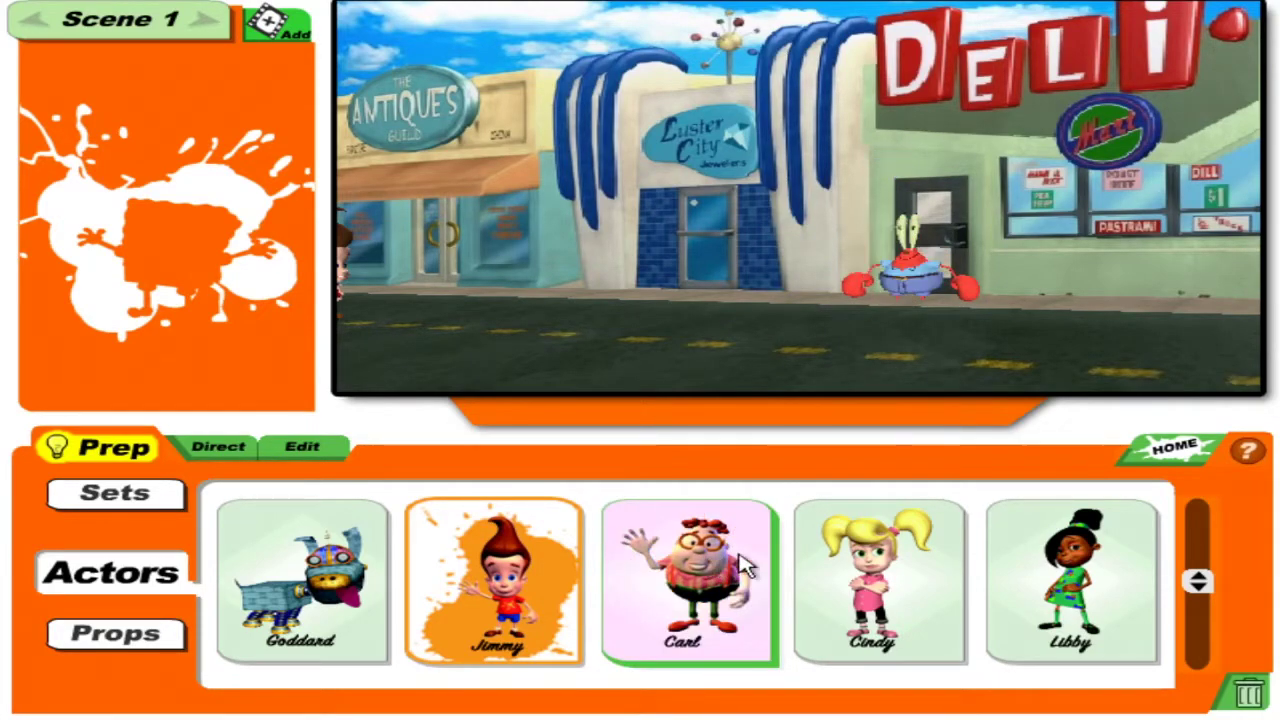
pyautogui.moveTo(1207, 598); pyautogui.dragTo(1197, 657)
pyautogui.click(1198, 614)
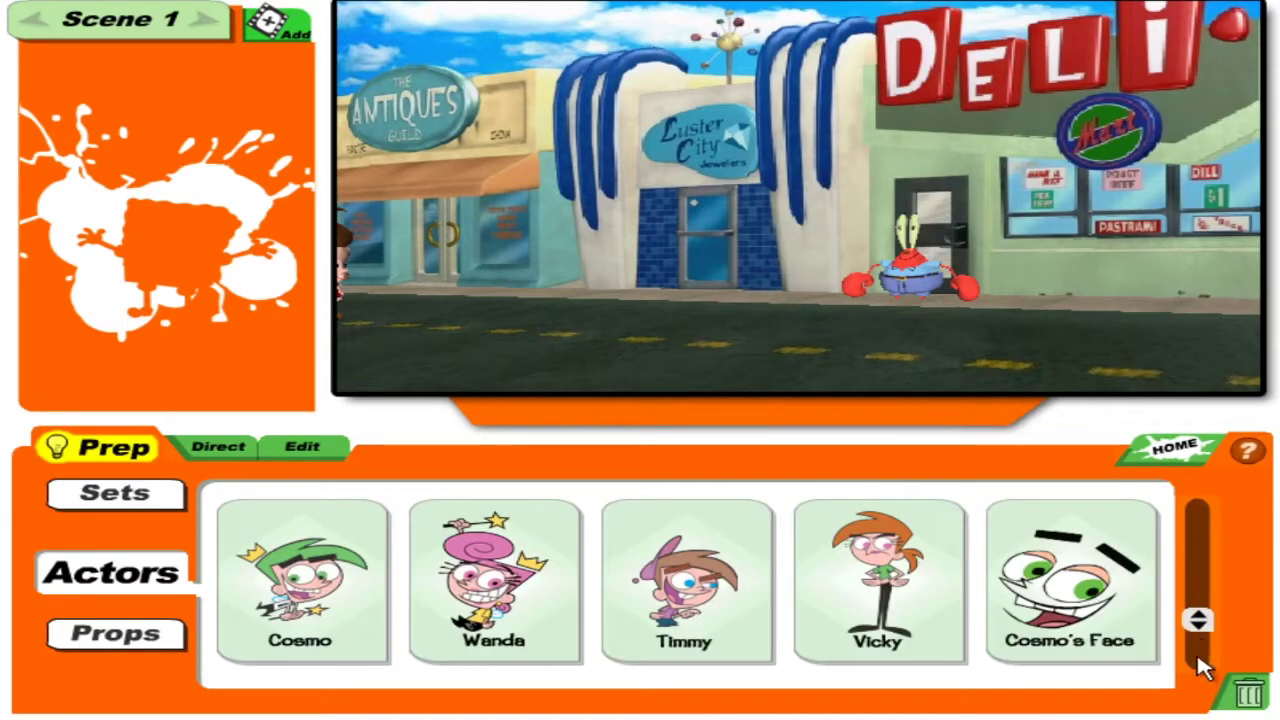
# Add Cosmo's Face, move it onto the DELI sign at upper right and enlarge it.
pyautogui.click(1003, 585)
pyautogui.click(671, 314)
pyautogui.moveTo(750, 345); pyautogui.dragTo(895, 258)
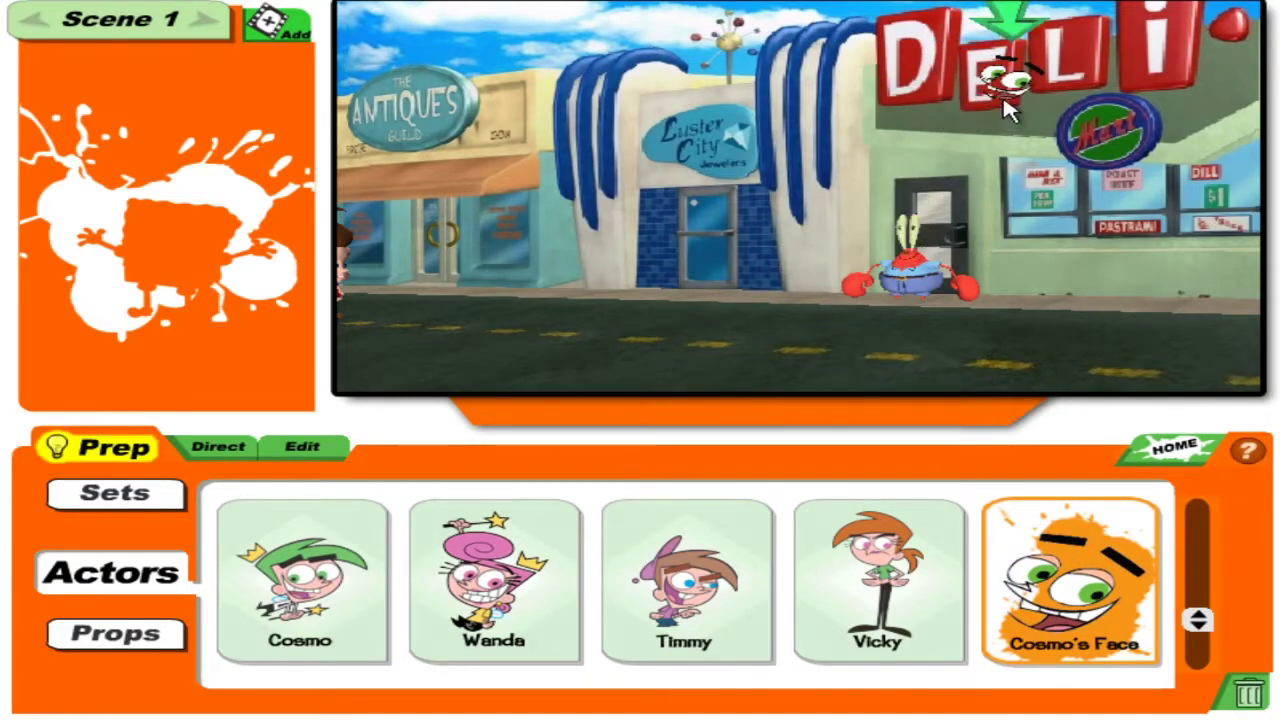
pyautogui.click(1080, 40)
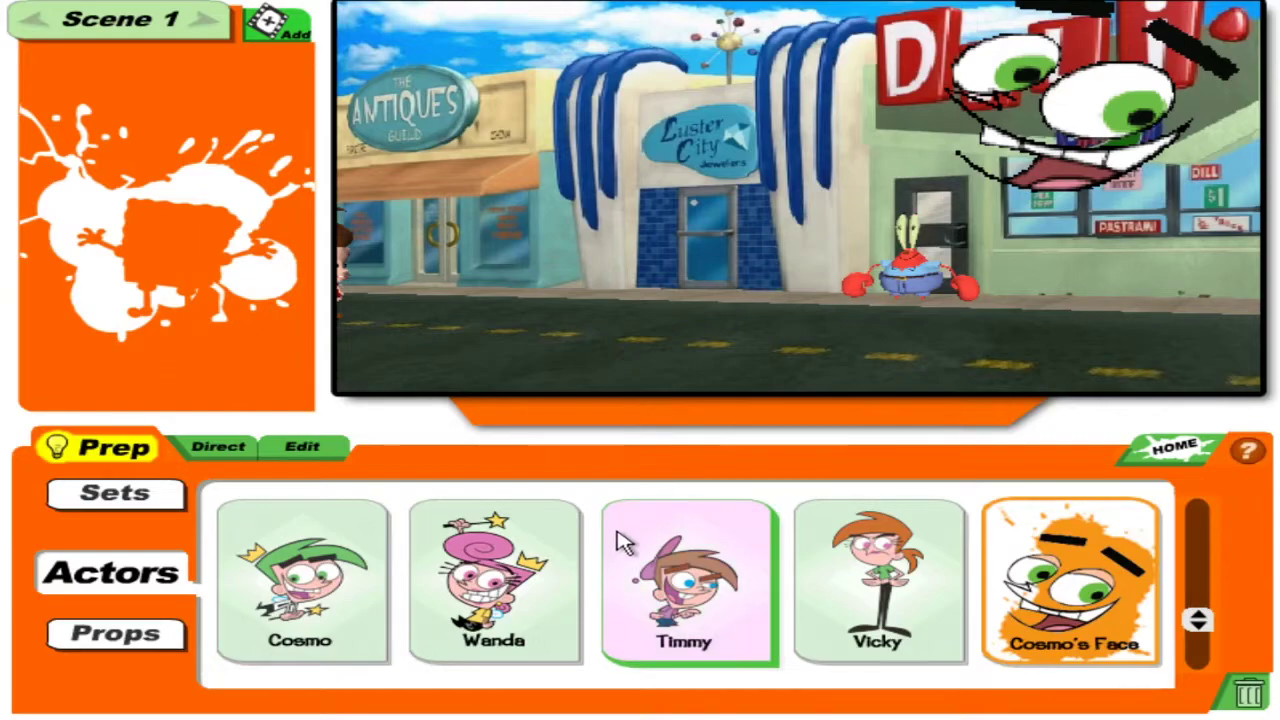
pyautogui.click(1203, 632)
pyautogui.click(1200, 618)
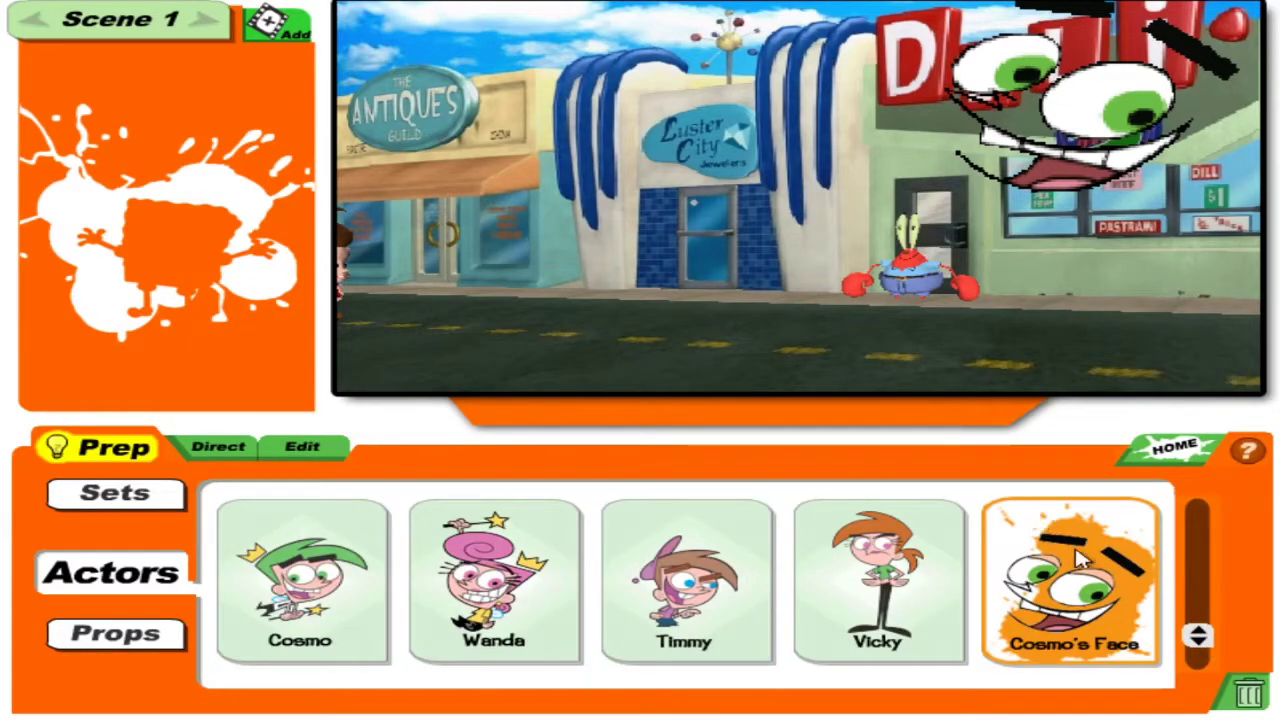
pyautogui.moveTo(1205, 642); pyautogui.dragTo(1197, 586)
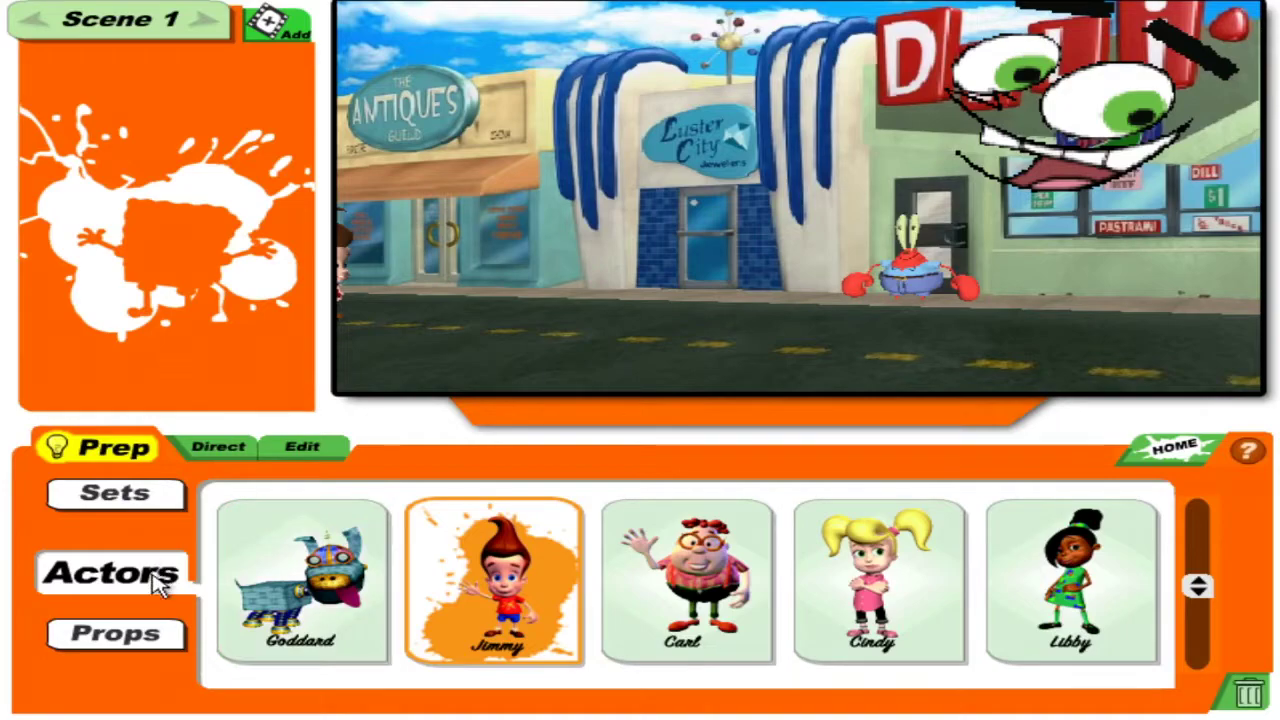
pyautogui.click(150, 634)
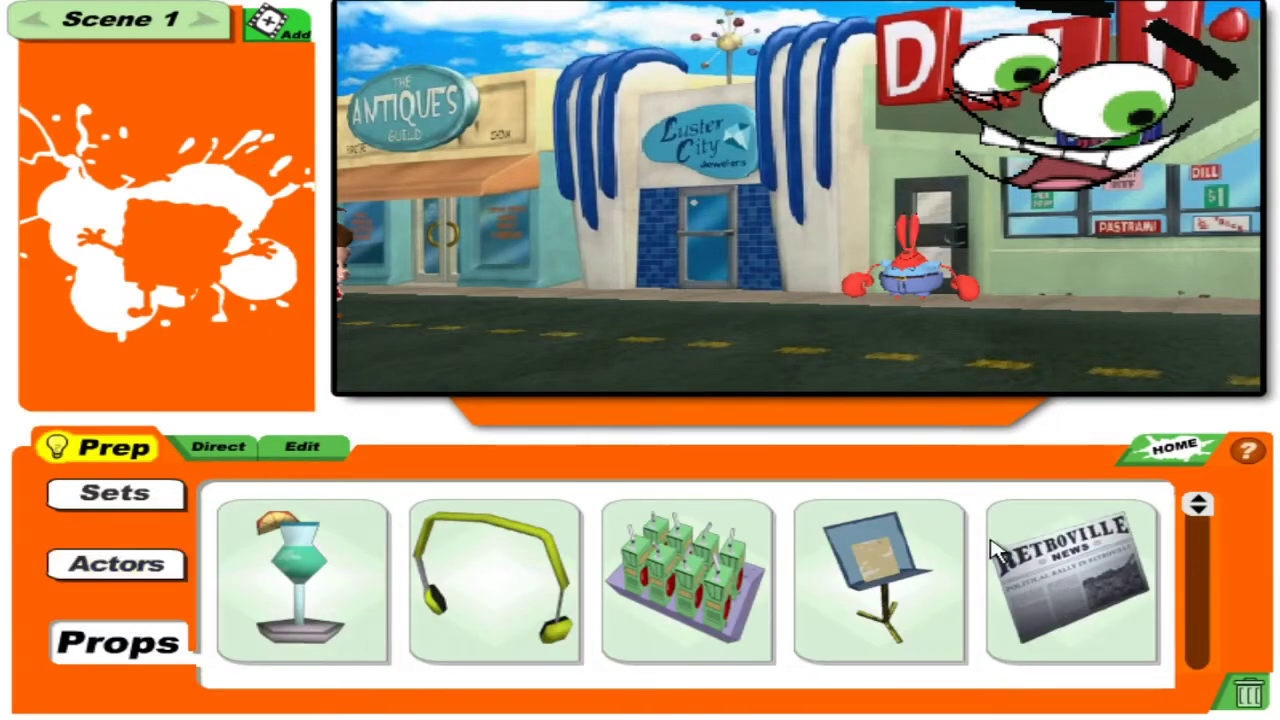
# Place Carl's Inhaler prop at Mr. Krabs's claw.
pyautogui.click(1203, 512)
pyautogui.click(1205, 522)
pyautogui.moveTo(1203, 525); pyautogui.dragTo(1205, 618)
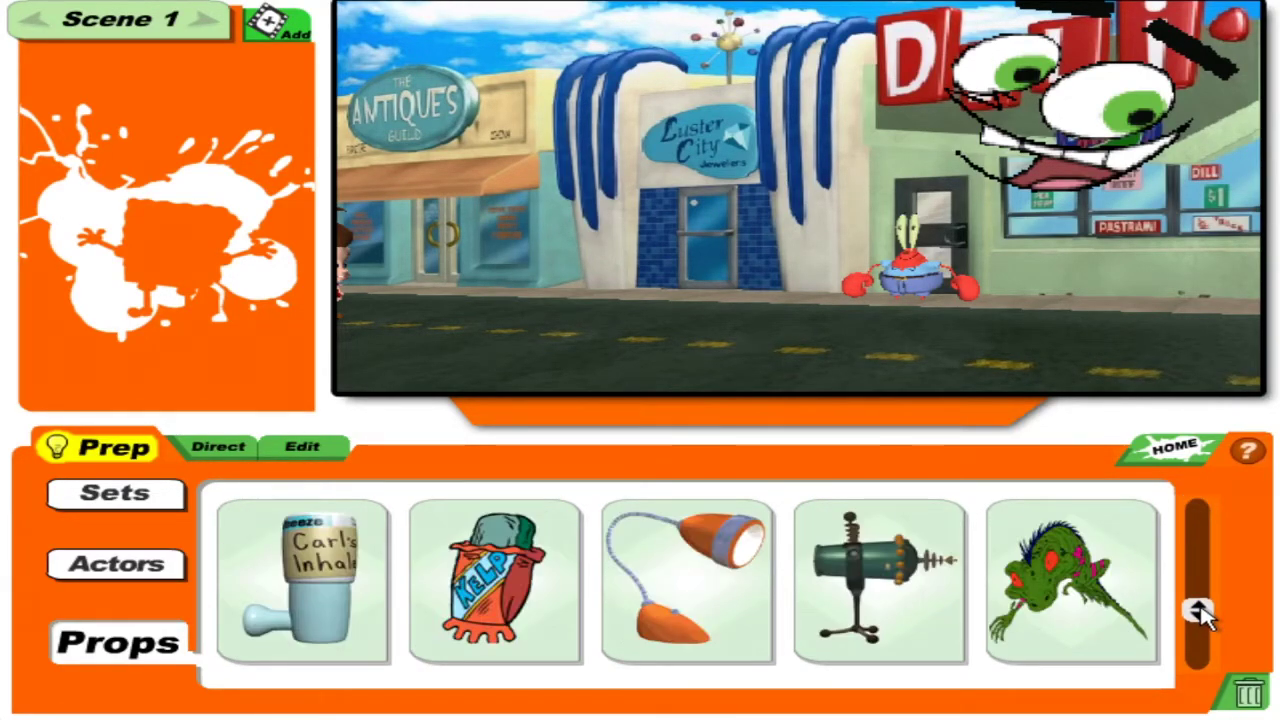
pyautogui.moveTo(314, 614)
pyautogui.mouseDown()
pyautogui.moveTo(731, 337)
pyautogui.moveTo(905, 385)
pyautogui.moveTo(908, 290)
pyautogui.moveTo(920, 300)
pyautogui.moveTo(894, 171)
pyautogui.moveTo(866, 307)
pyautogui.moveTo(866, 294)
pyautogui.mouseUp()
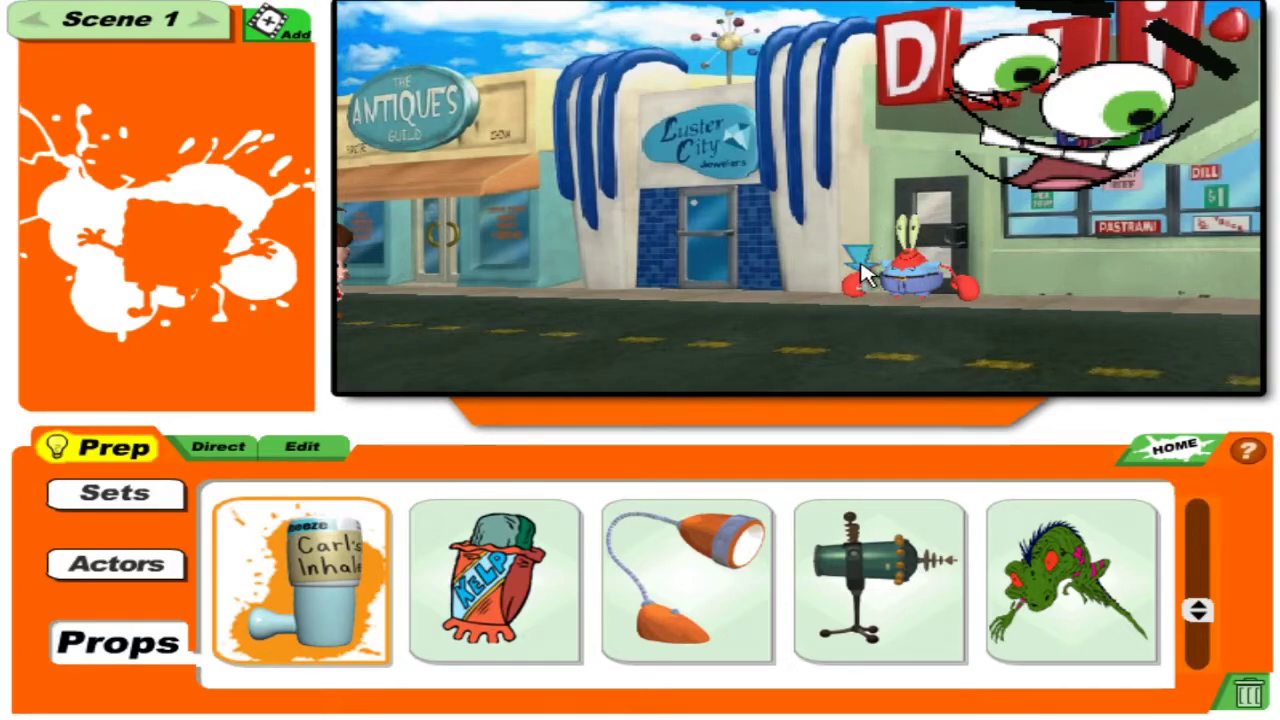
pyautogui.moveTo(866, 294)
pyautogui.mouseDown()
pyautogui.moveTo(837, 243)
pyautogui.moveTo(876, 290)
pyautogui.moveTo(875, 258)
pyautogui.mouseUp()
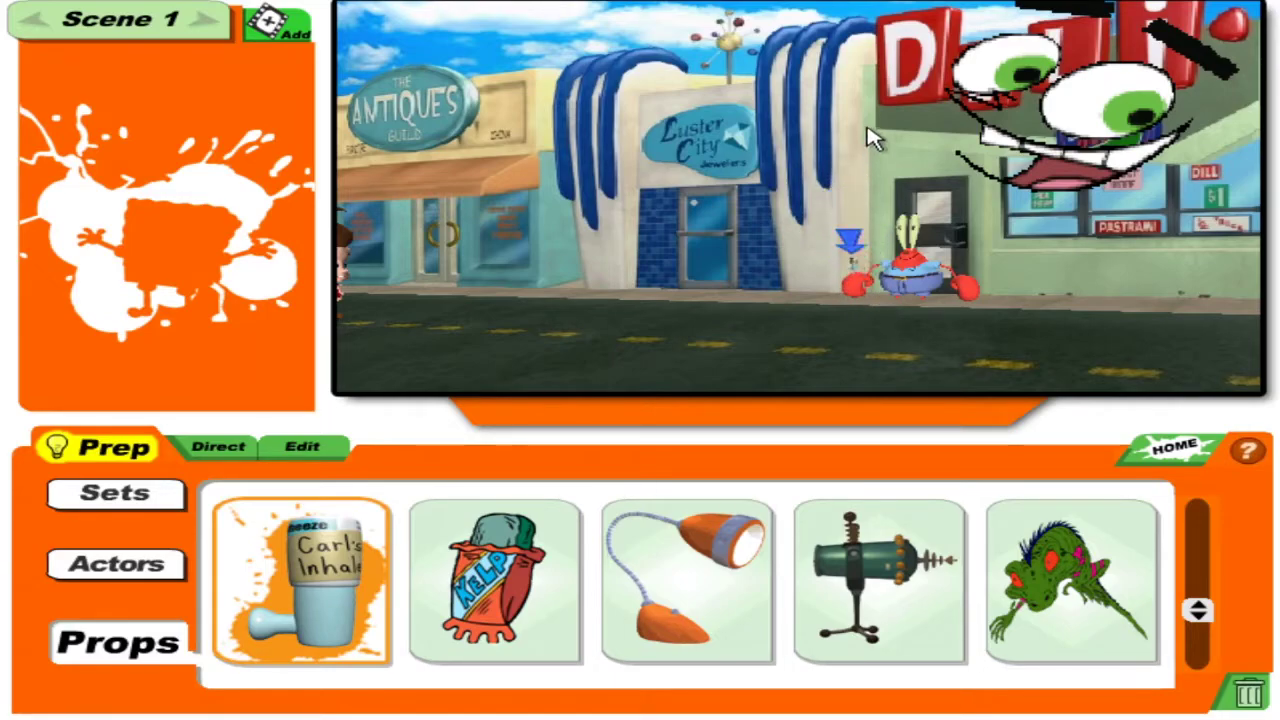
pyautogui.click(848, 258)
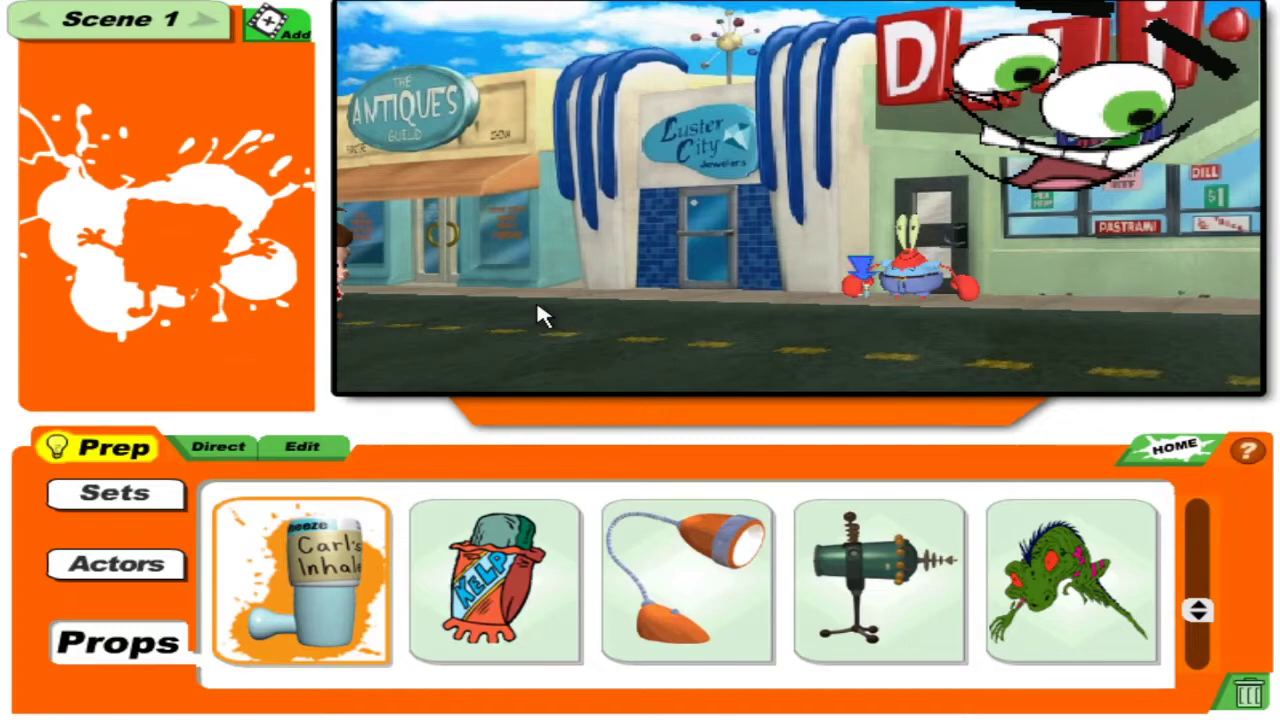
# Put the green monster prop atop the jewelers and move on to directing Scene 1.
pyautogui.moveTo(1057, 614); pyautogui.dragTo(715, 333)
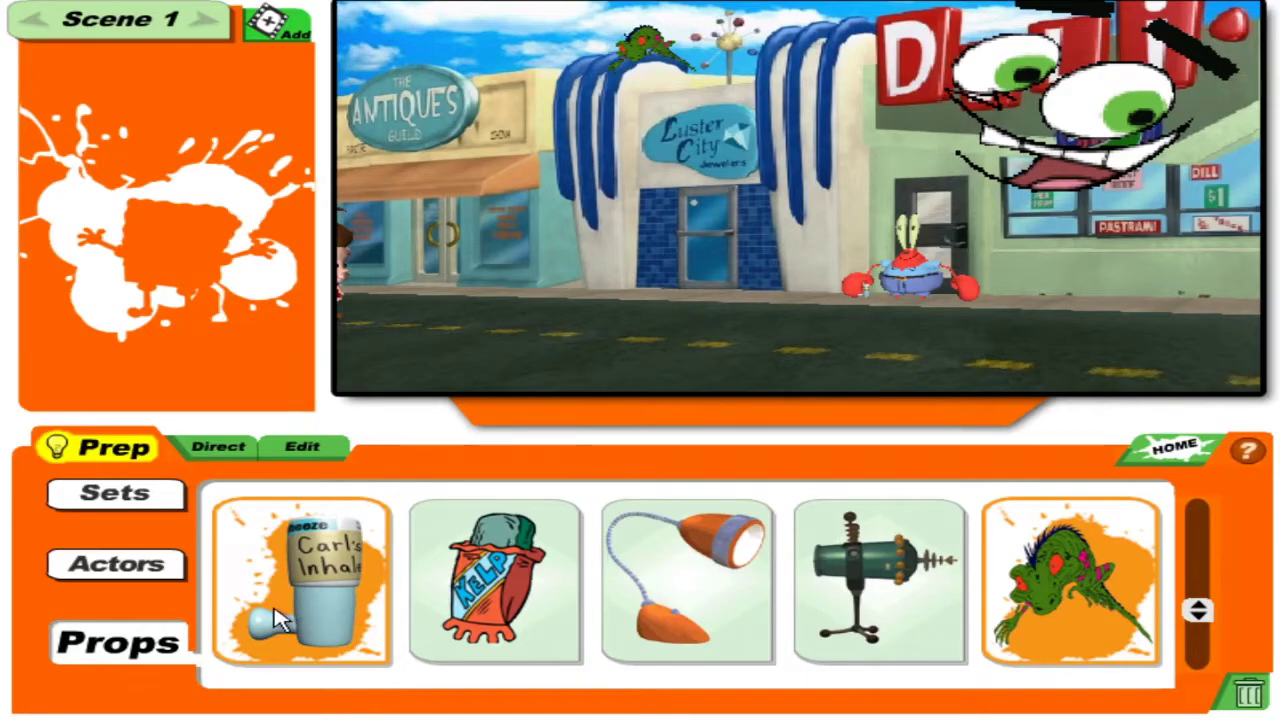
pyautogui.click(152, 576)
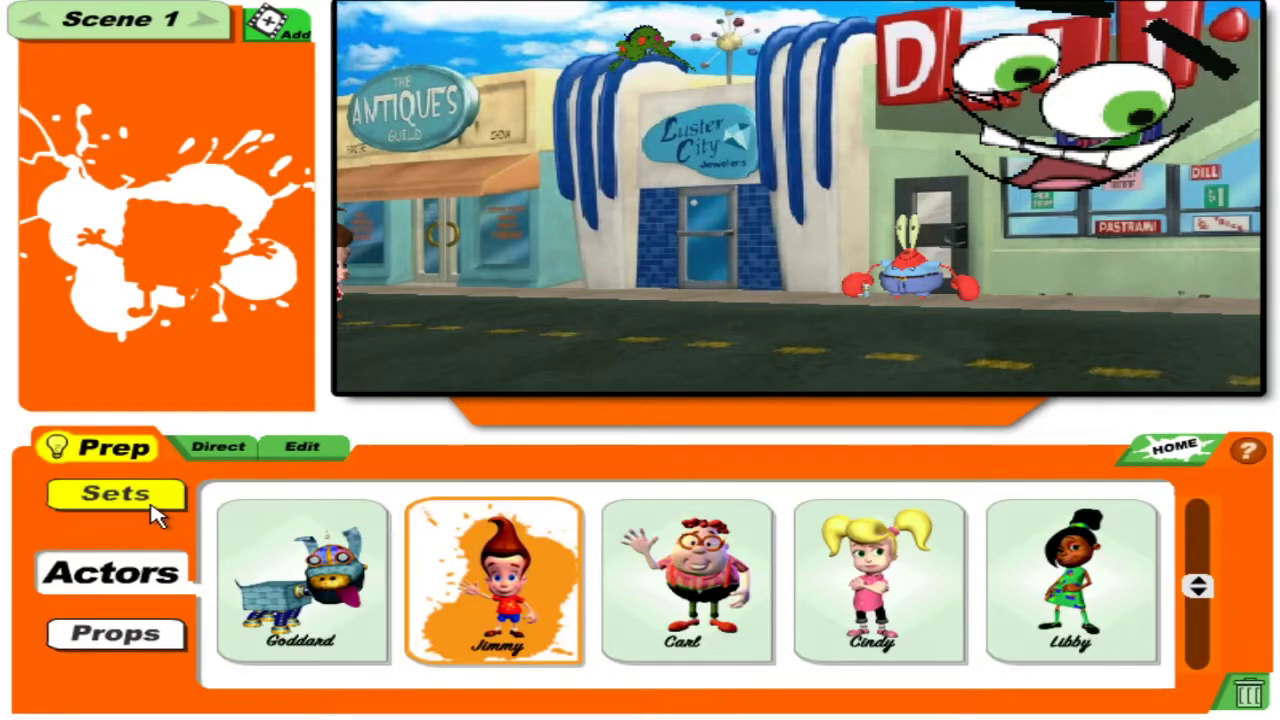
pyautogui.click(155, 512)
pyautogui.click(145, 558)
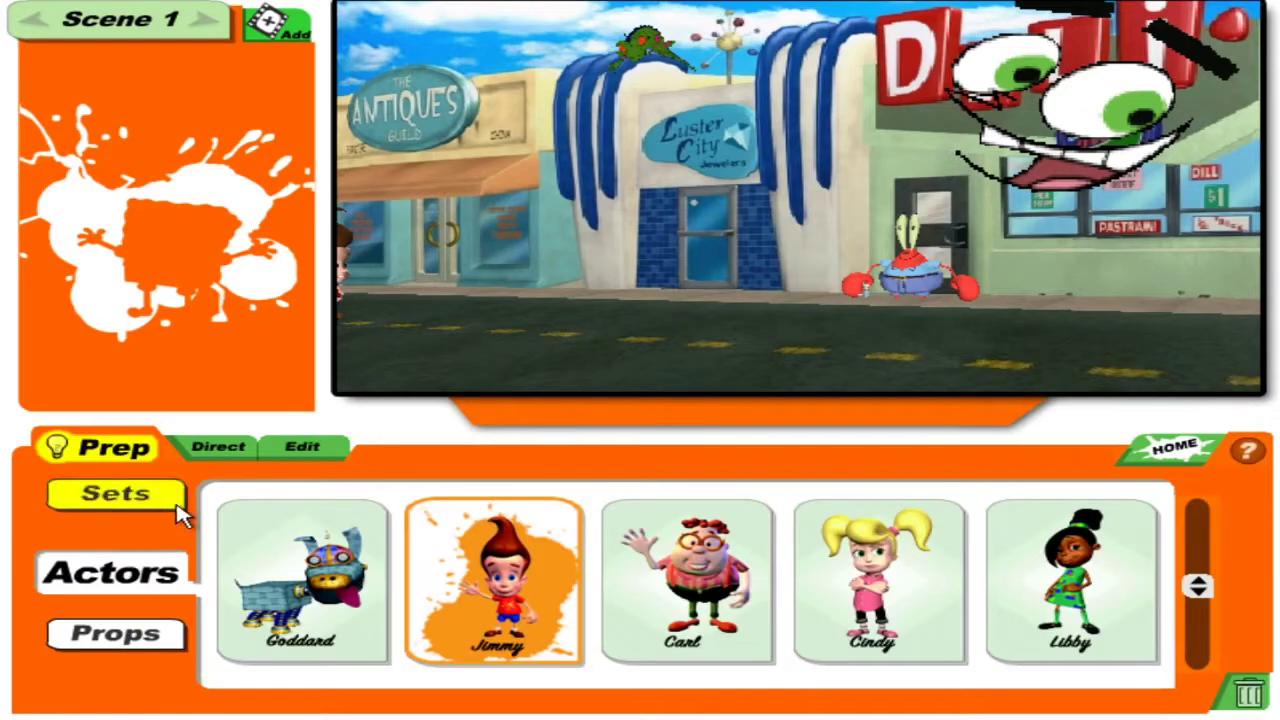
pyautogui.click(148, 516)
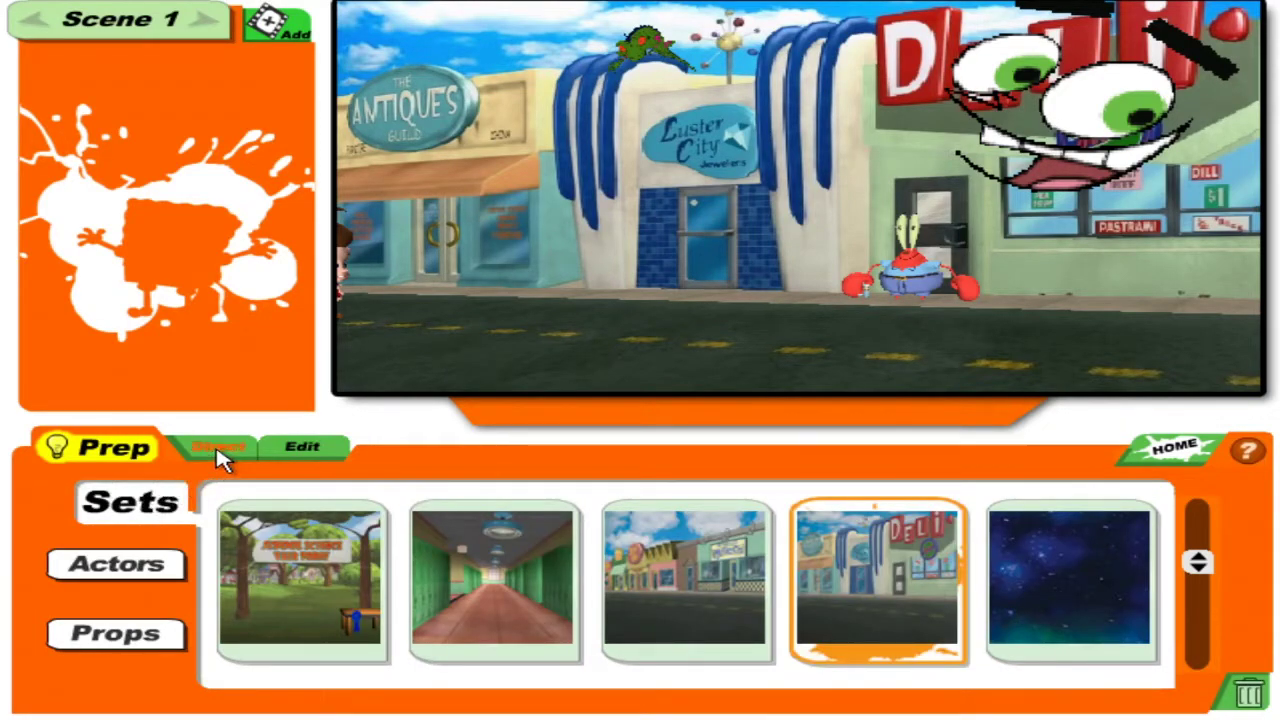
pyautogui.click(152, 464)
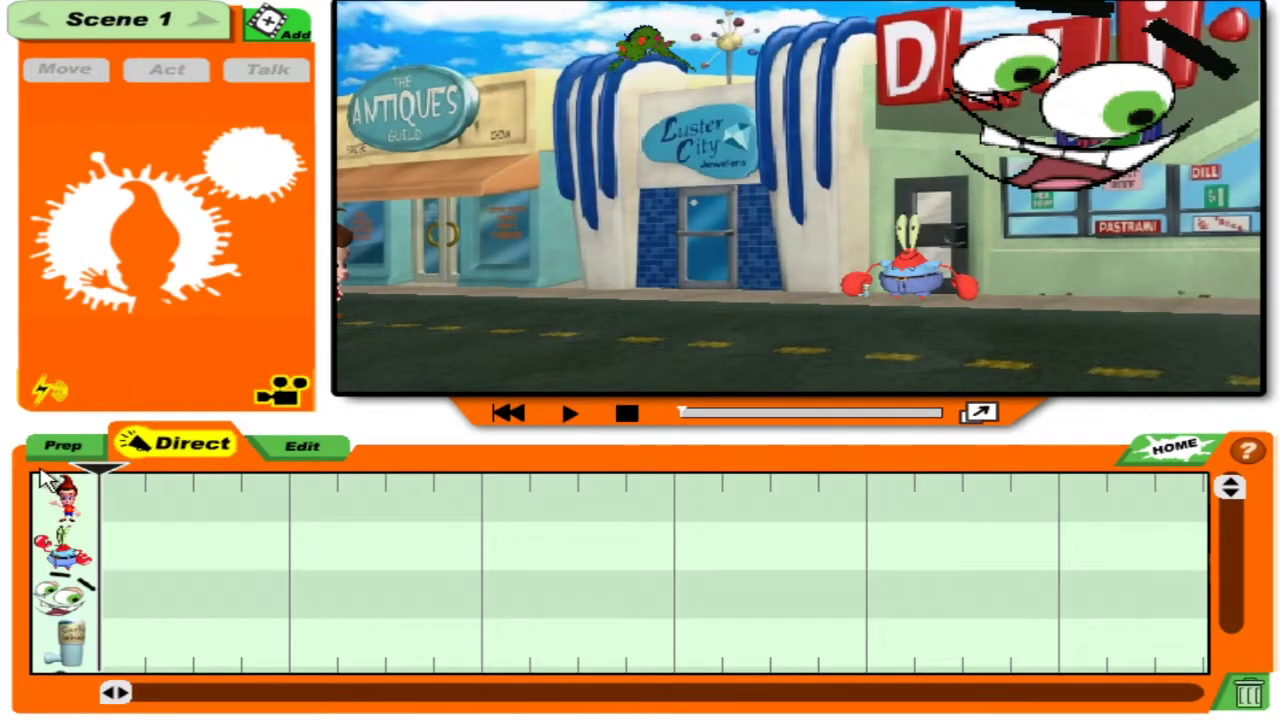
# Record a Walk for Jimmy from the left edge to mid-street, then rewind the timeline.
pyautogui.click(58, 538)
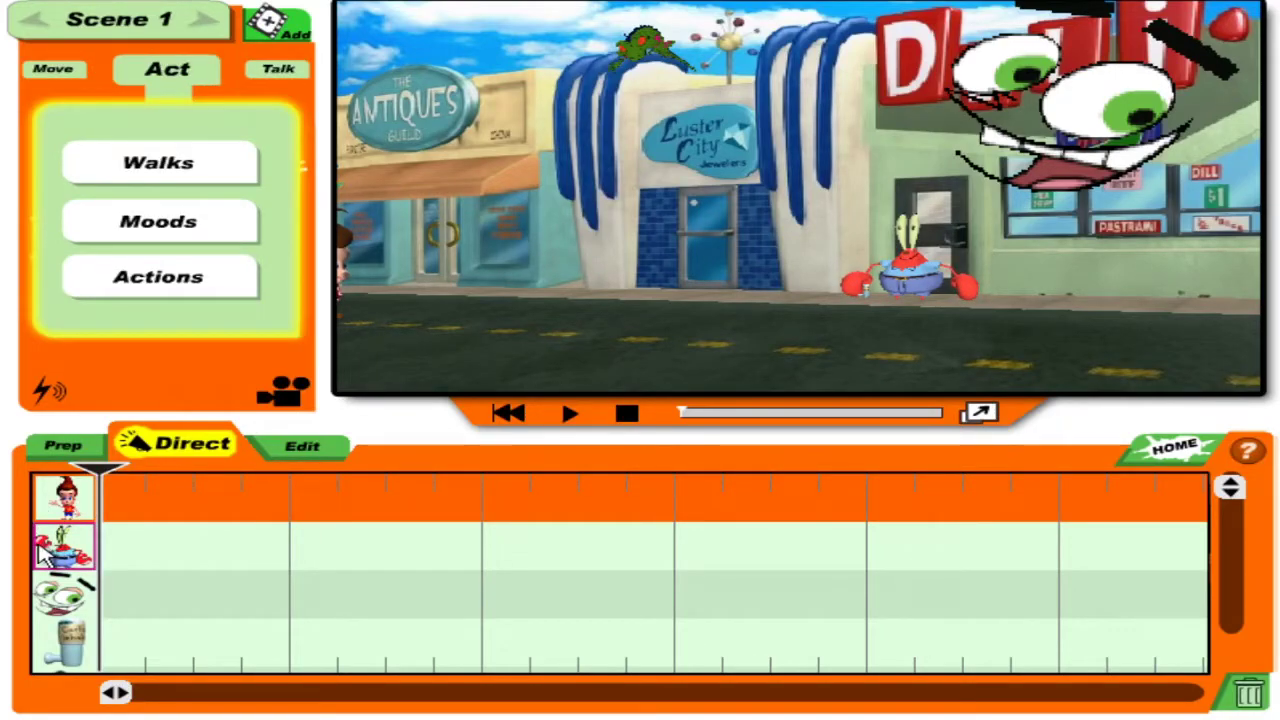
pyautogui.click(64, 497)
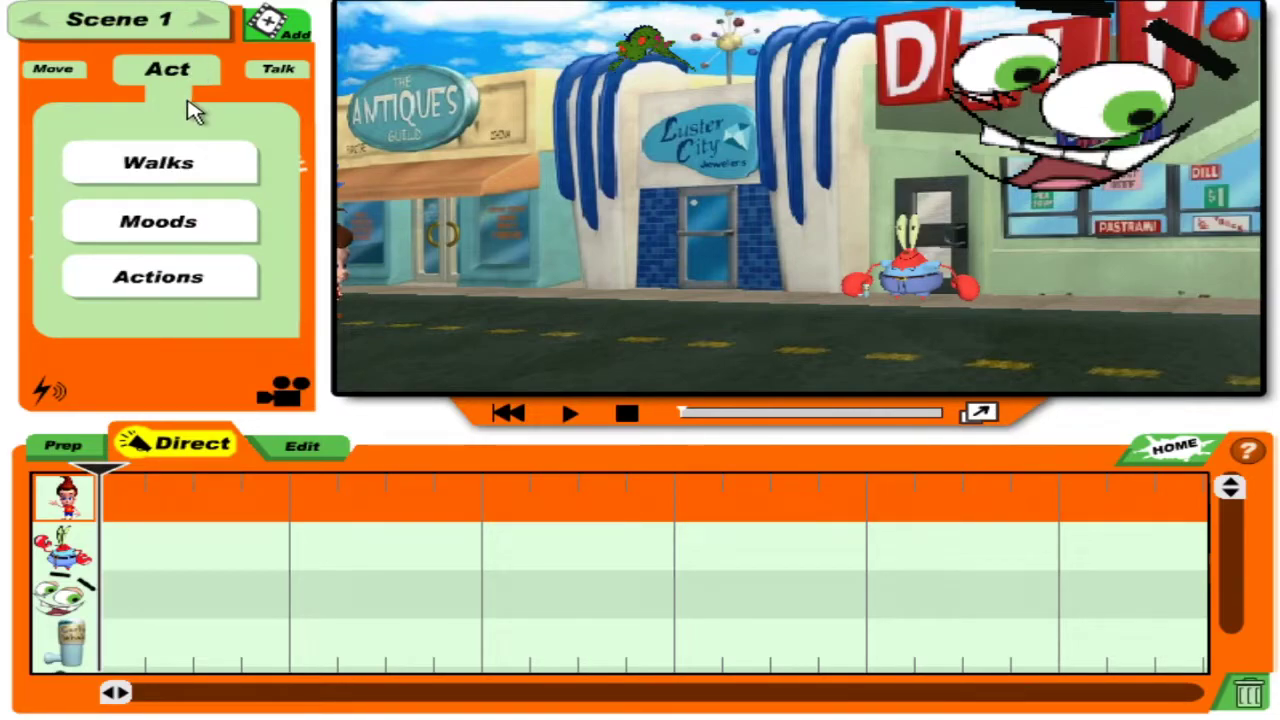
pyautogui.click(170, 165)
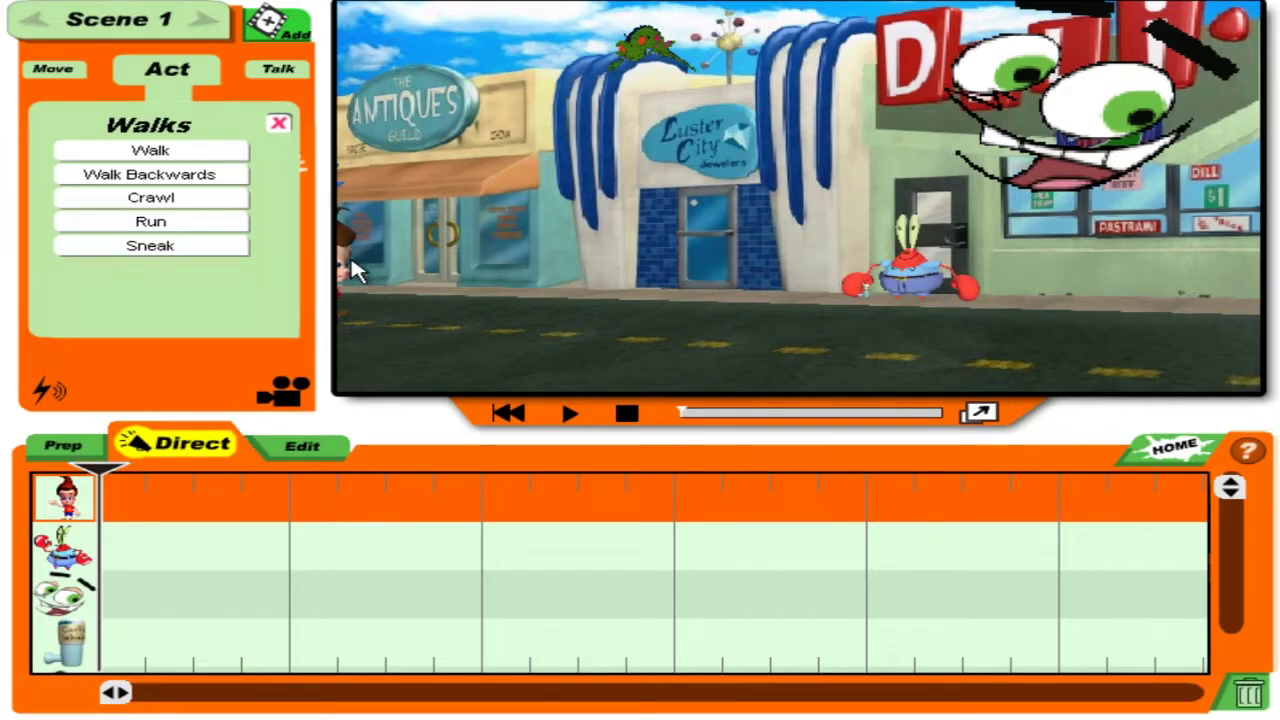
pyautogui.moveTo(340, 274)
pyautogui.mouseDown()
pyautogui.moveTo(534, 354)
pyautogui.moveTo(791, 440)
pyautogui.mouseUp()
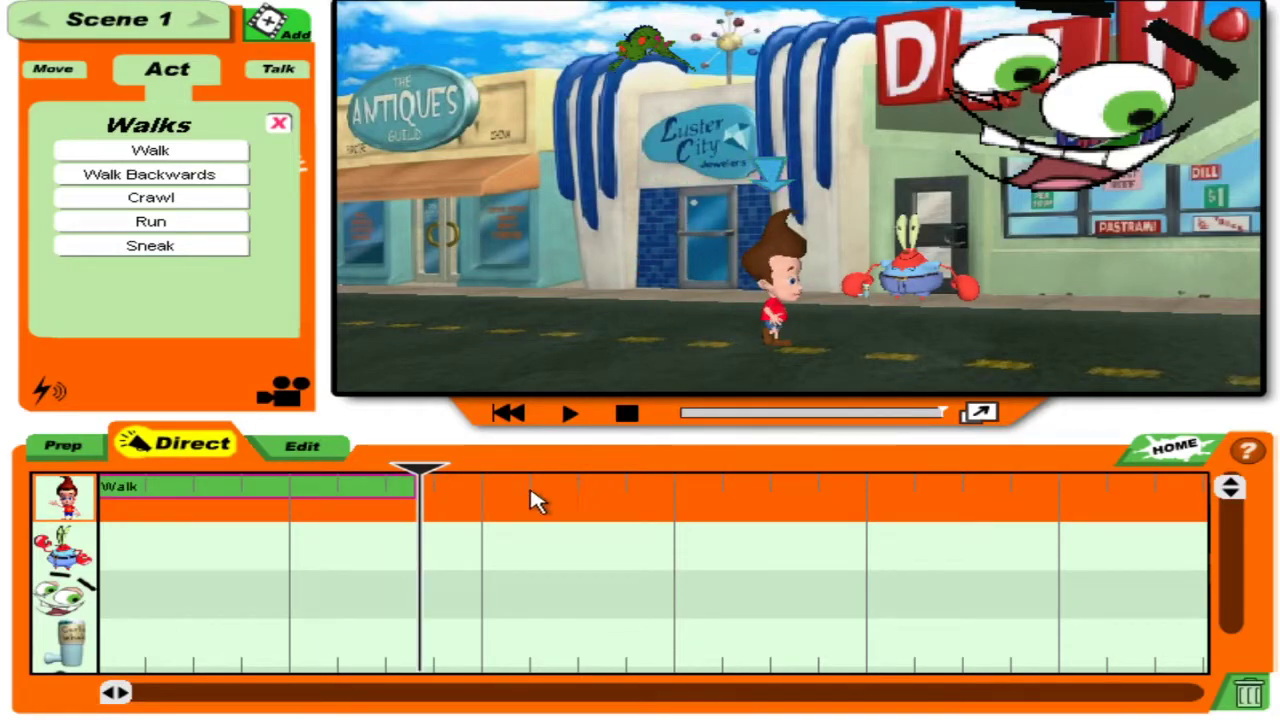
pyautogui.moveTo(423, 472)
pyautogui.mouseDown()
pyautogui.moveTo(5, 478)
pyautogui.moveTo(410, 480)
pyautogui.moveTo(285, 484)
pyautogui.mouseUp()
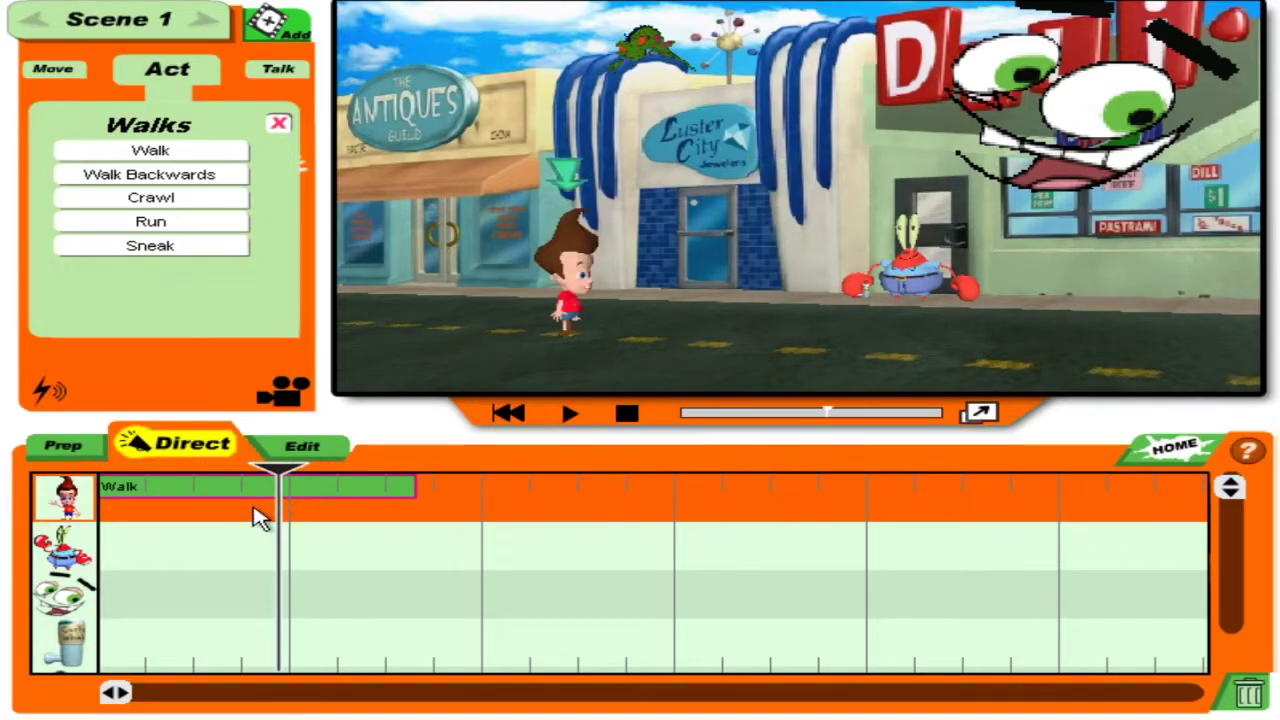
pyautogui.click(80, 554)
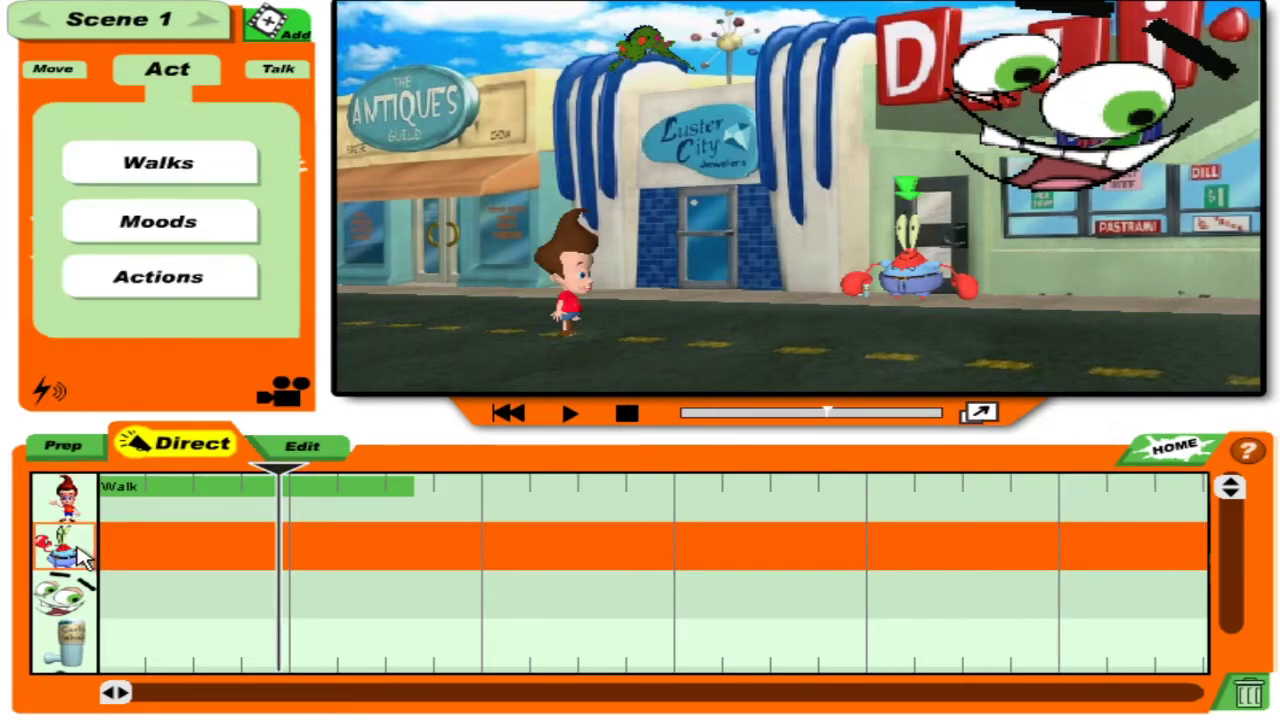
# Add a trial 'Hi Jimmy!' greeting to Mr. Krabs from Talk > Hellos, then delete it.
pyautogui.click(278, 74)
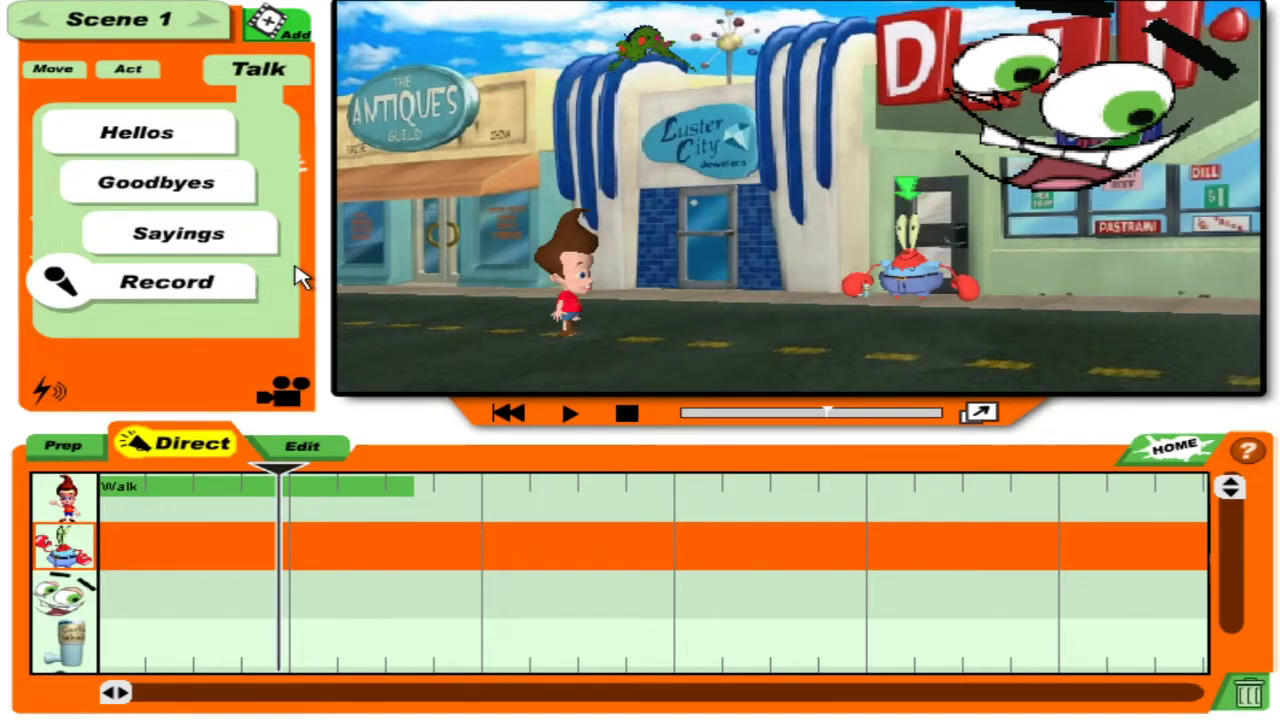
pyautogui.click(232, 144)
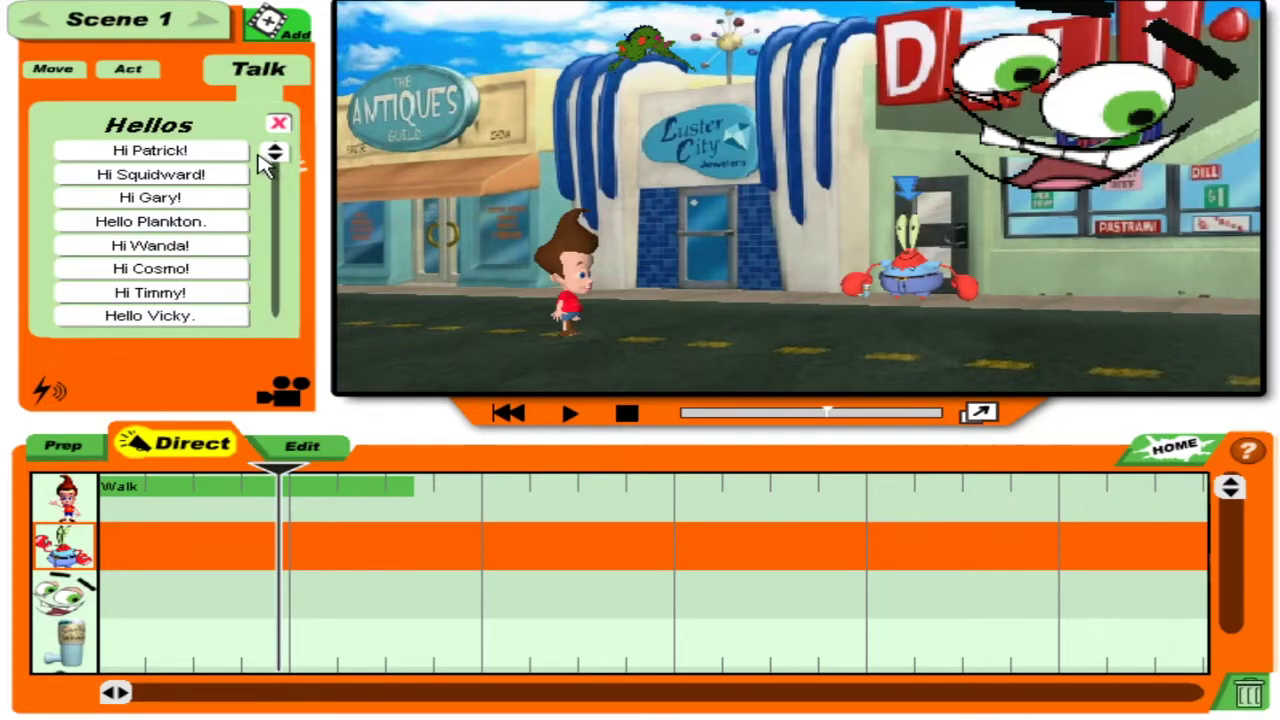
pyautogui.moveTo(274, 165); pyautogui.dragTo(280, 120)
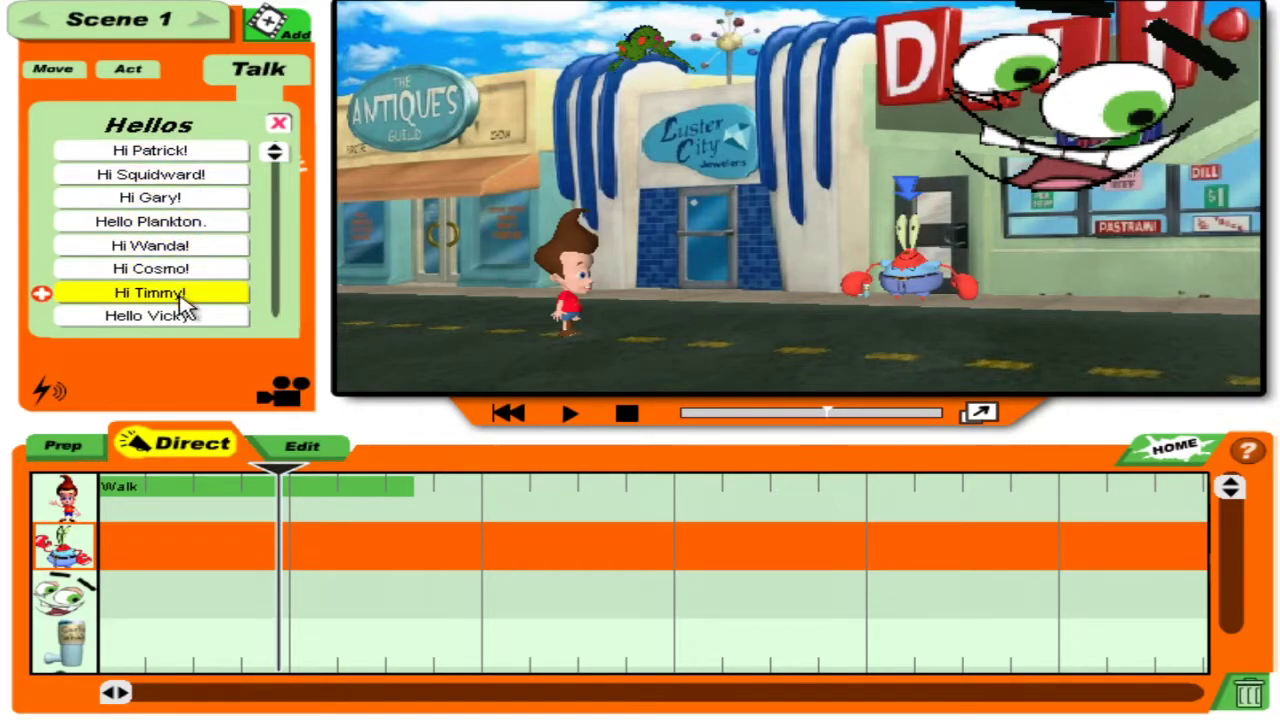
pyautogui.moveTo(276, 163); pyautogui.dragTo(262, 240)
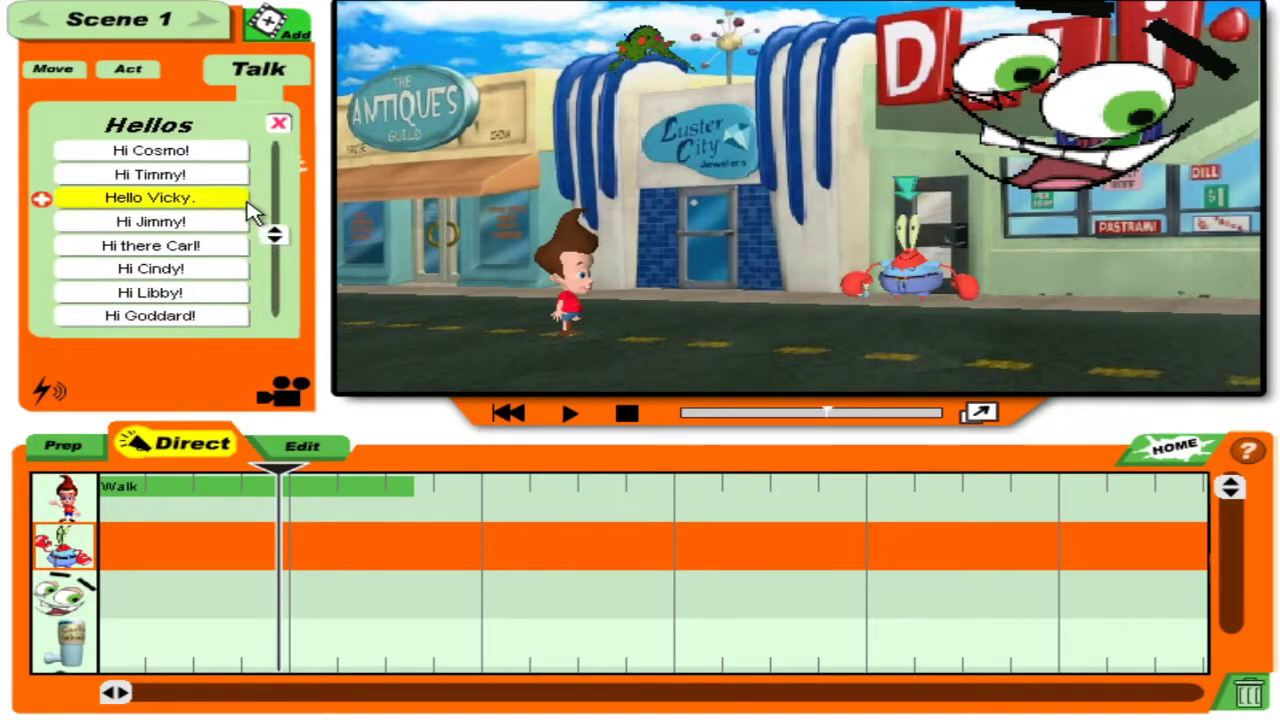
pyautogui.click(203, 224)
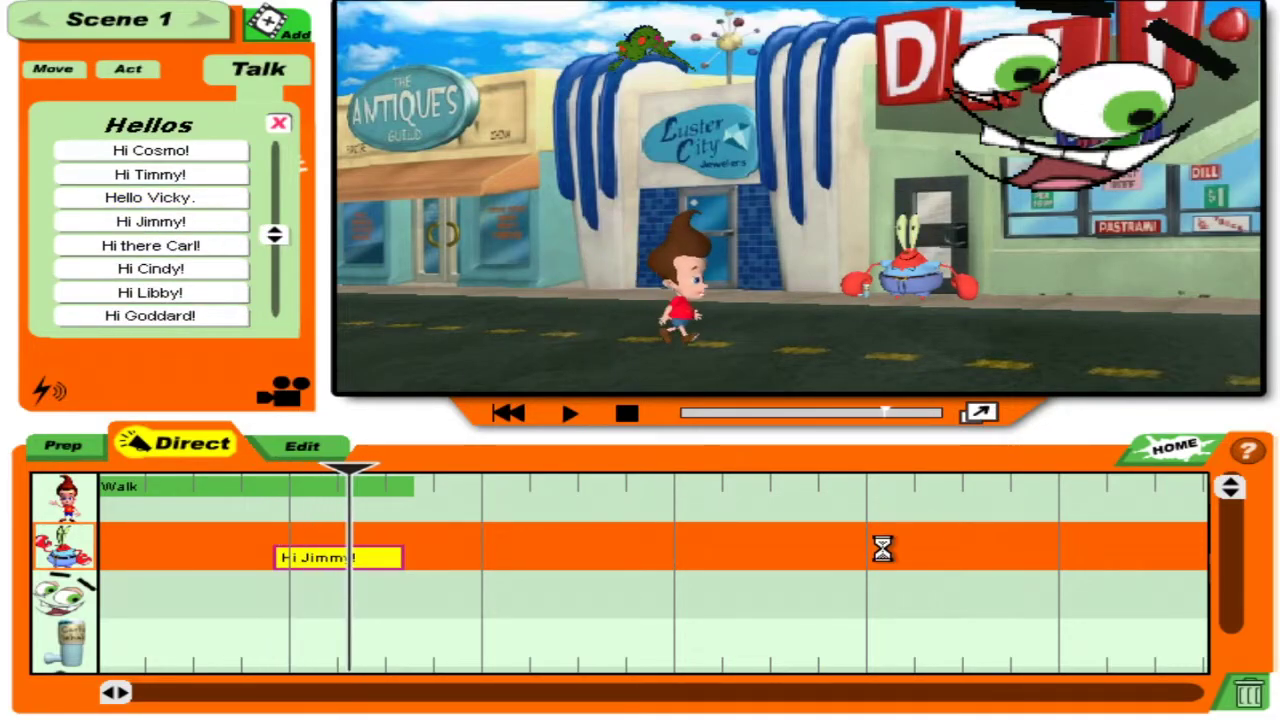
pyautogui.click(1247, 696)
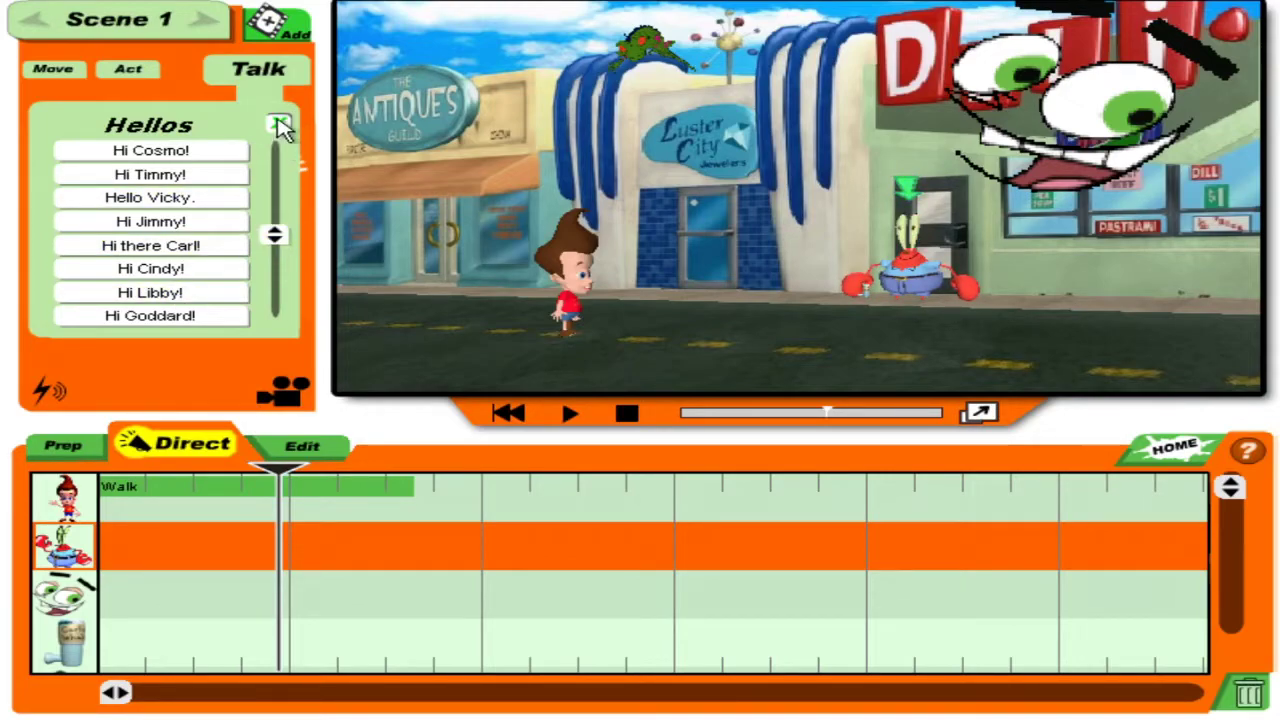
# Record a custom voice line for Mr. Krabs and play the scene back to check it.
pyautogui.click(281, 124)
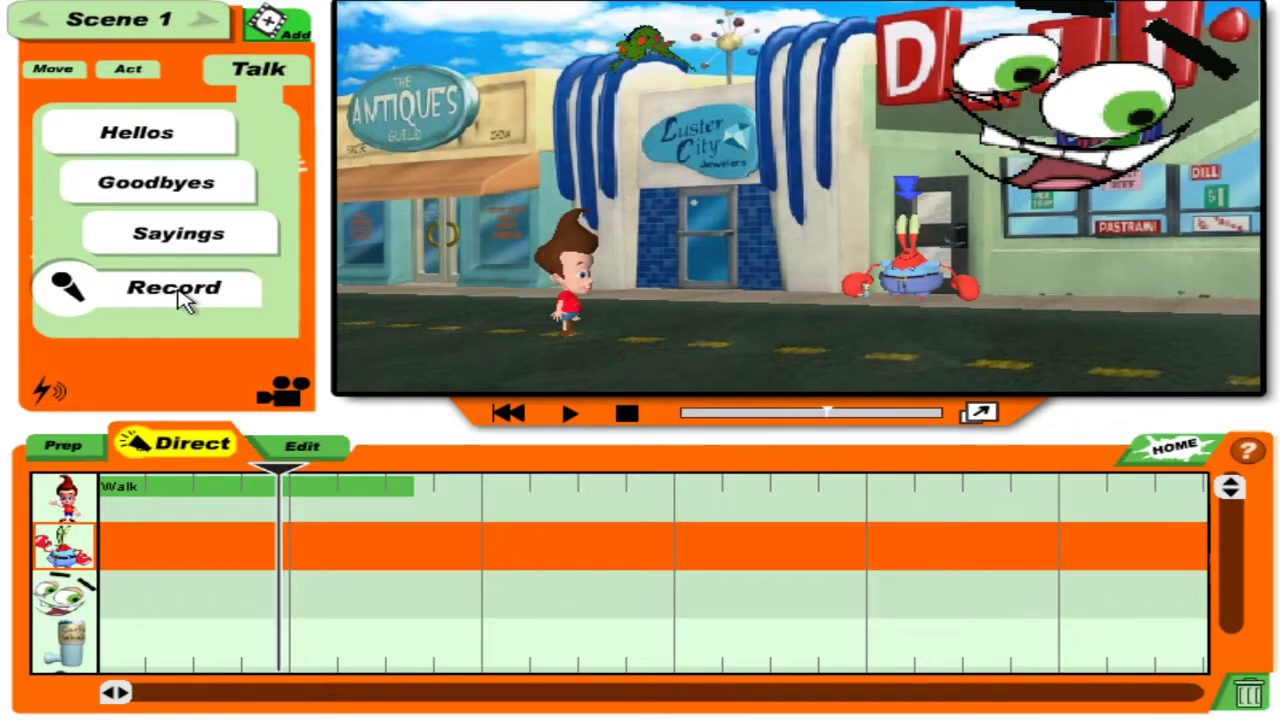
pyautogui.click(180, 292)
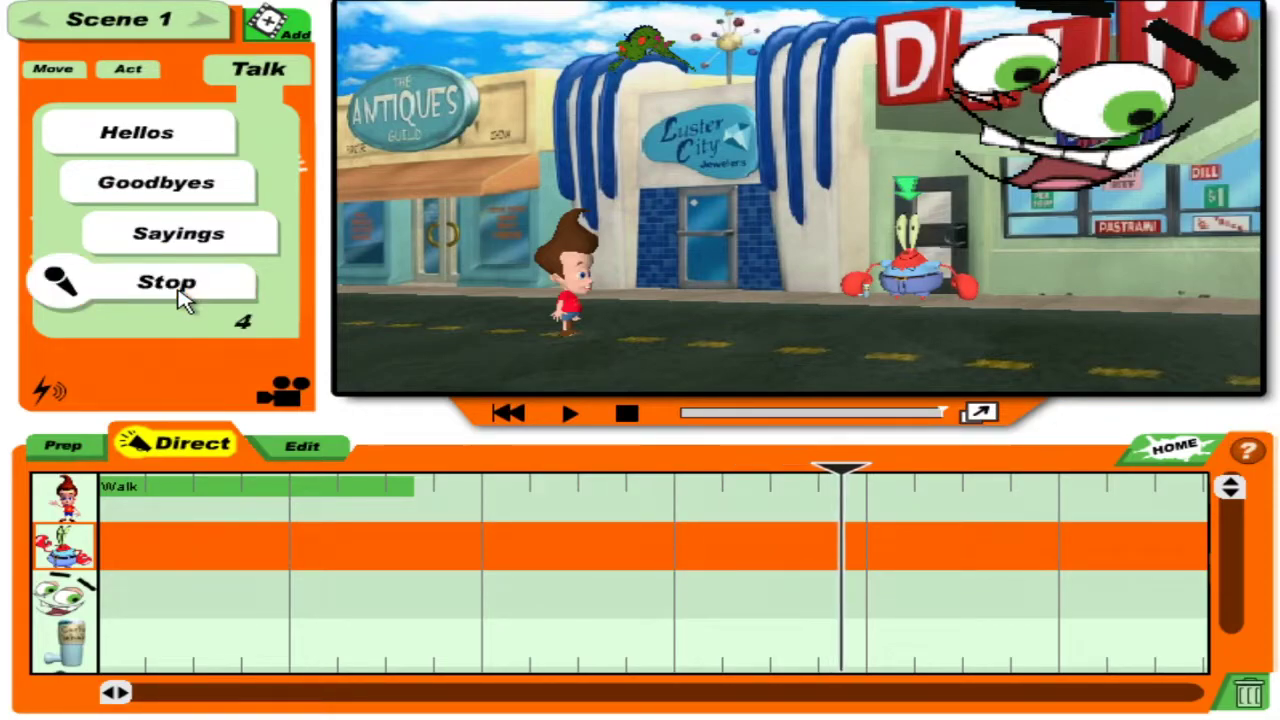
pyautogui.click(183, 298)
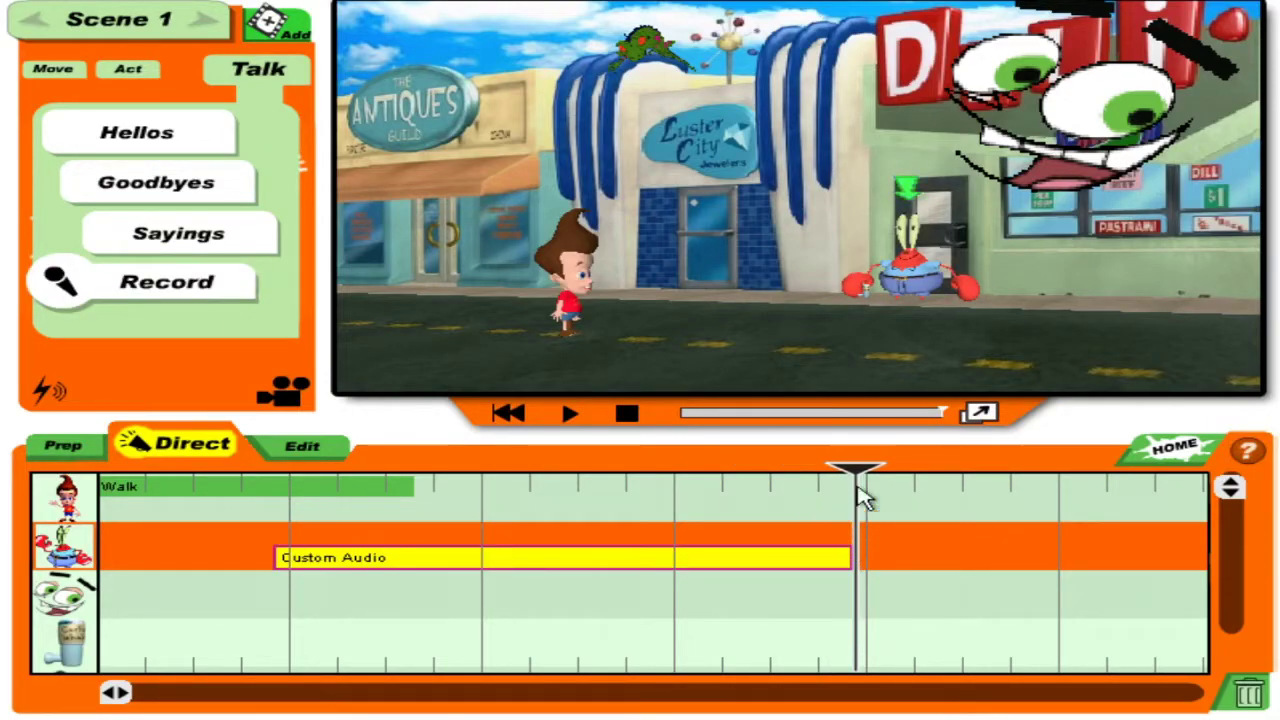
pyautogui.moveTo(860, 467); pyautogui.dragTo(268, 470)
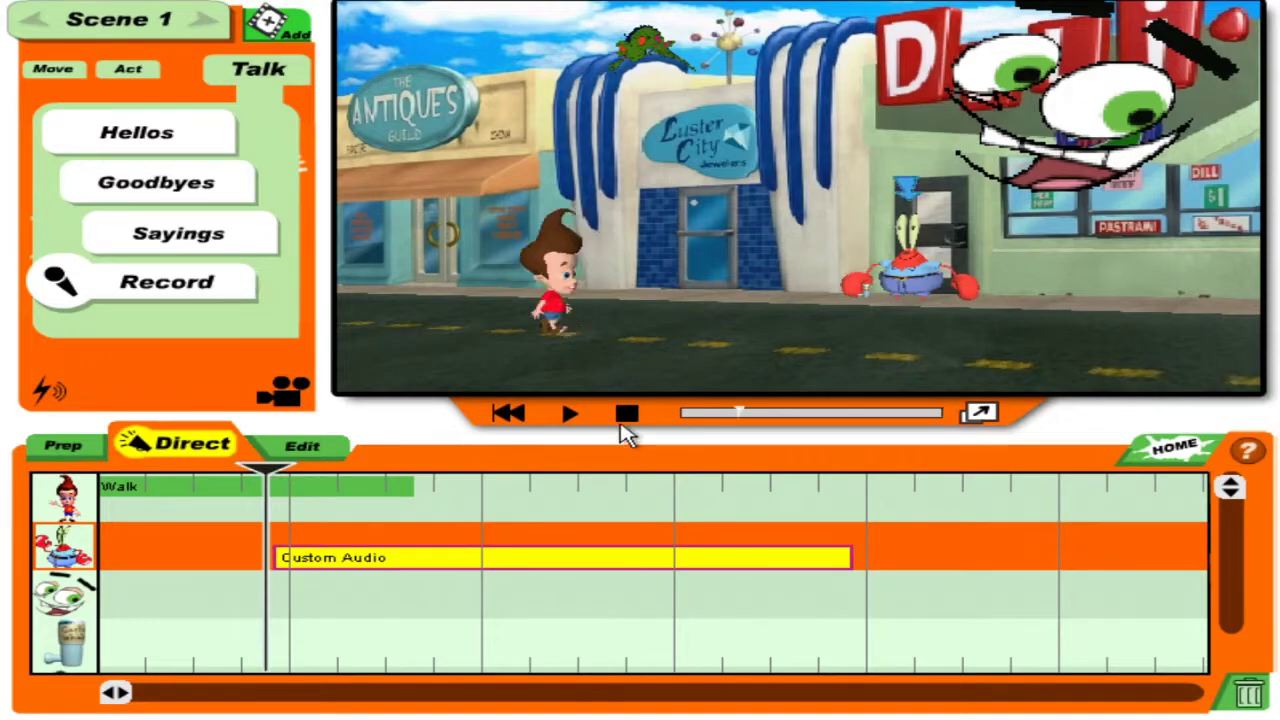
pyautogui.click(571, 414)
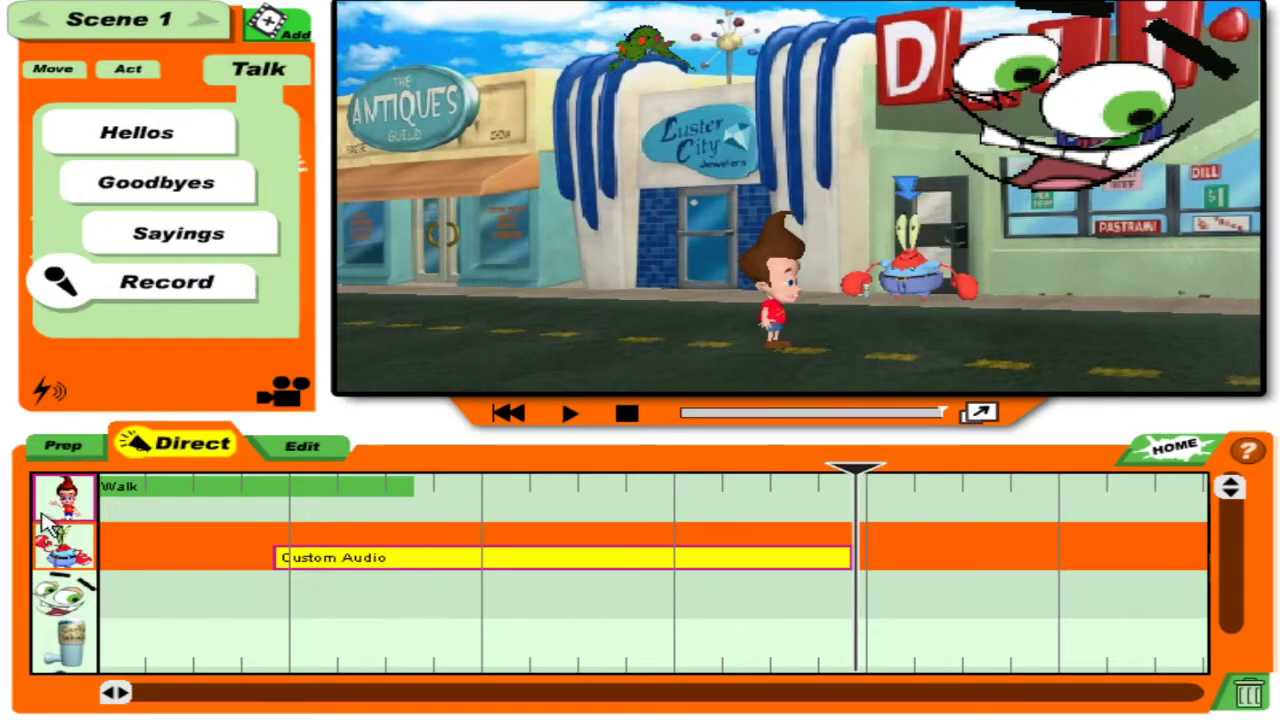
pyautogui.moveTo(856, 468); pyautogui.dragTo(430, 470)
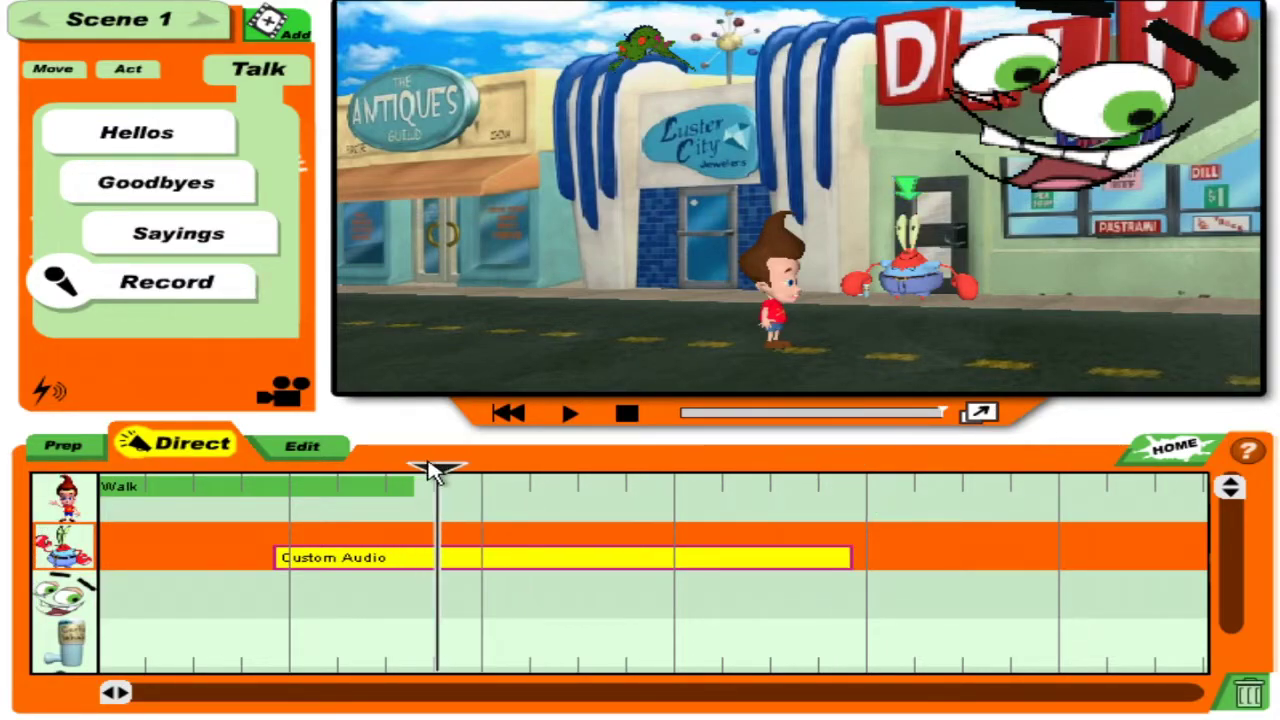
pyautogui.click(122, 510)
# Record a Rotate move turning Jimmy away from the camera after his walk.
pyautogui.moveTo(870, 295); pyautogui.dragTo(895, 375)
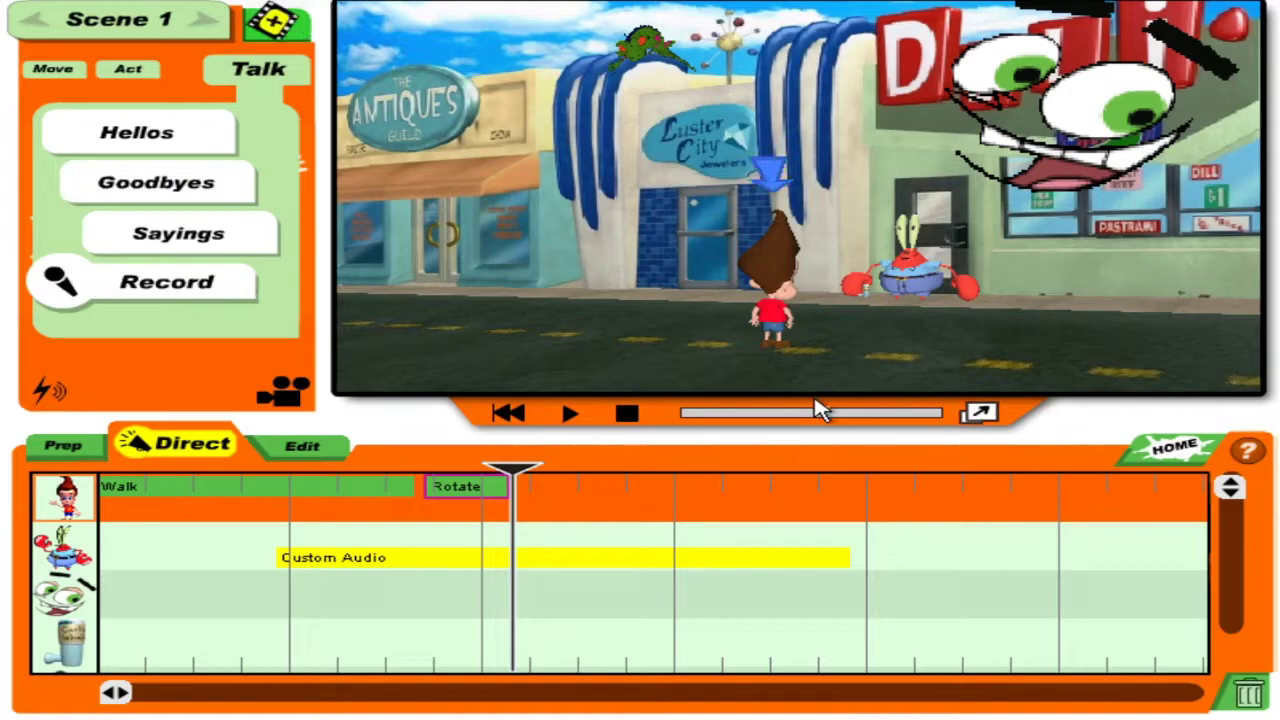
pyautogui.click(80, 550)
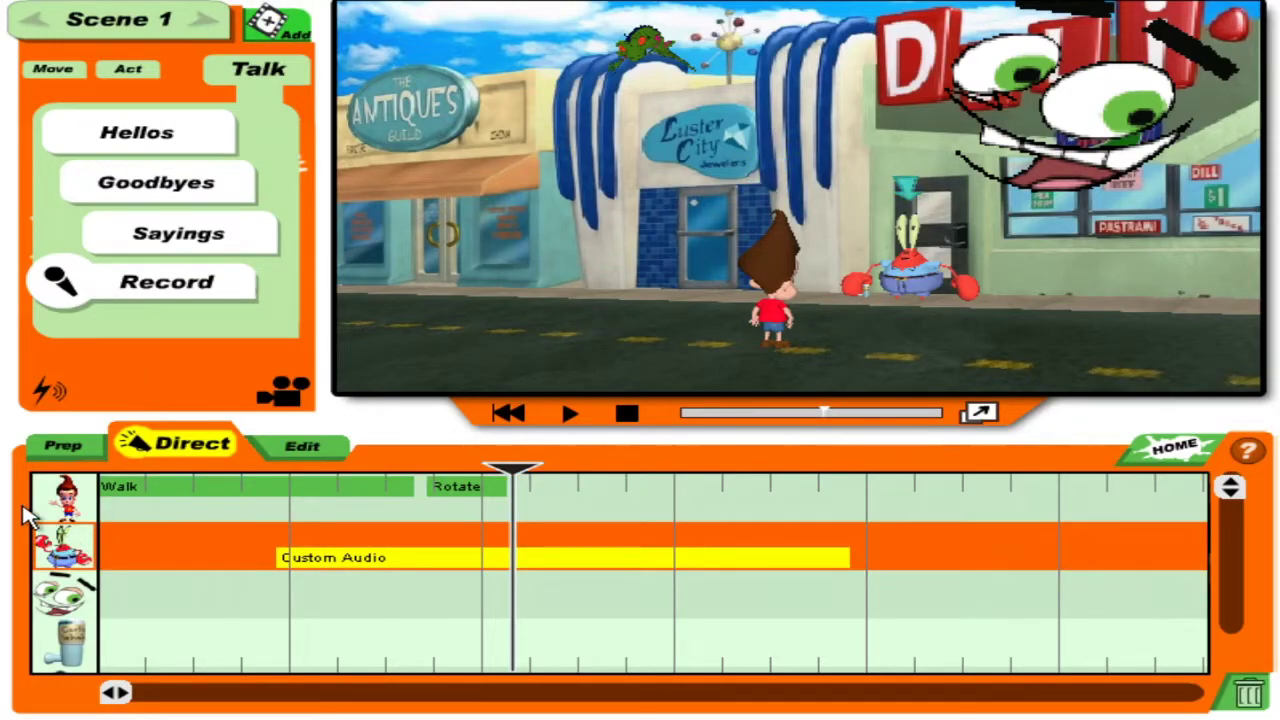
pyautogui.click(58, 508)
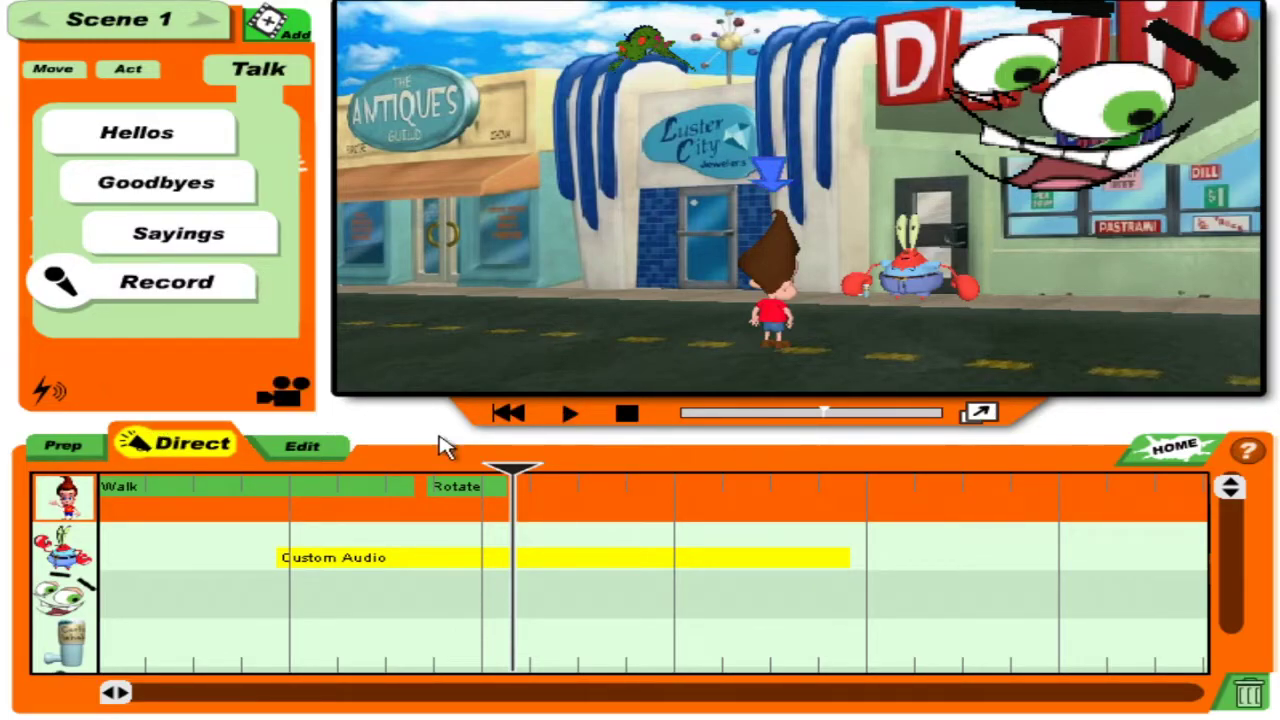
# Record Jimmy's Custom Audio line starting where Mr. Krabs' audio ends, then play it back.
pyautogui.moveTo(505, 477)
pyautogui.mouseDown()
pyautogui.moveTo(889, 487)
pyautogui.moveTo(865, 492)
pyautogui.mouseUp()
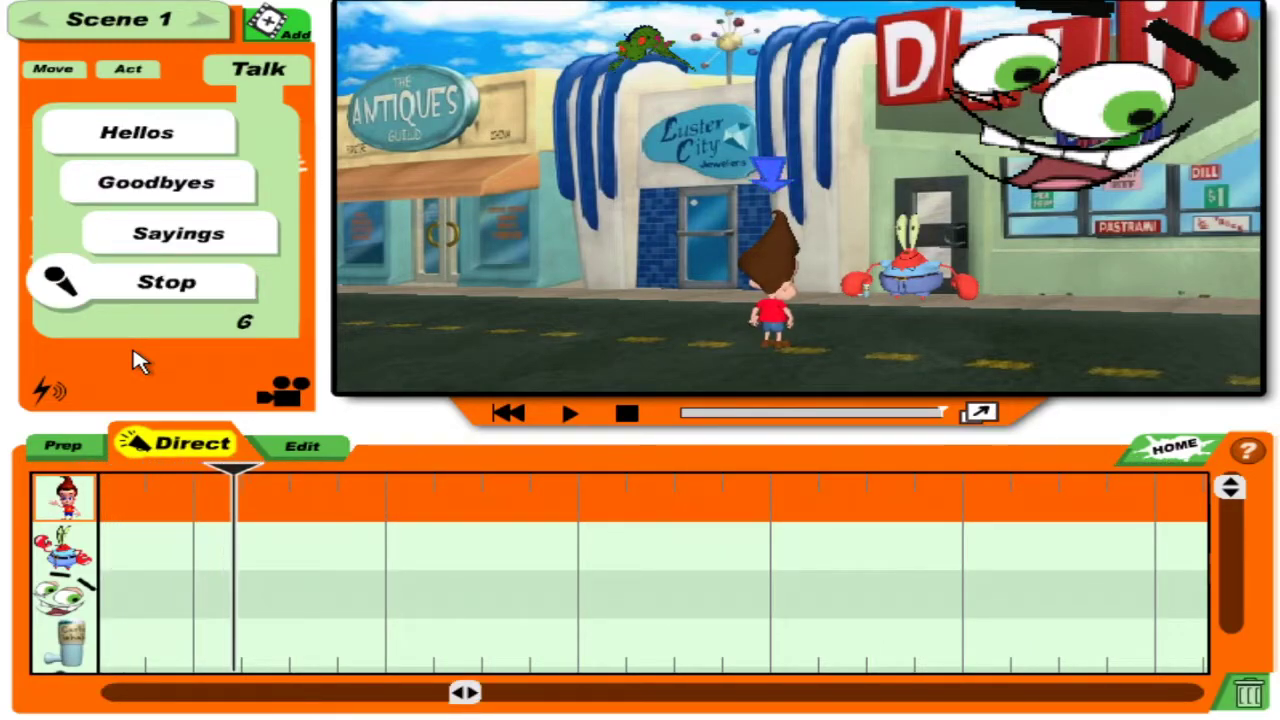
pyautogui.click(100, 281)
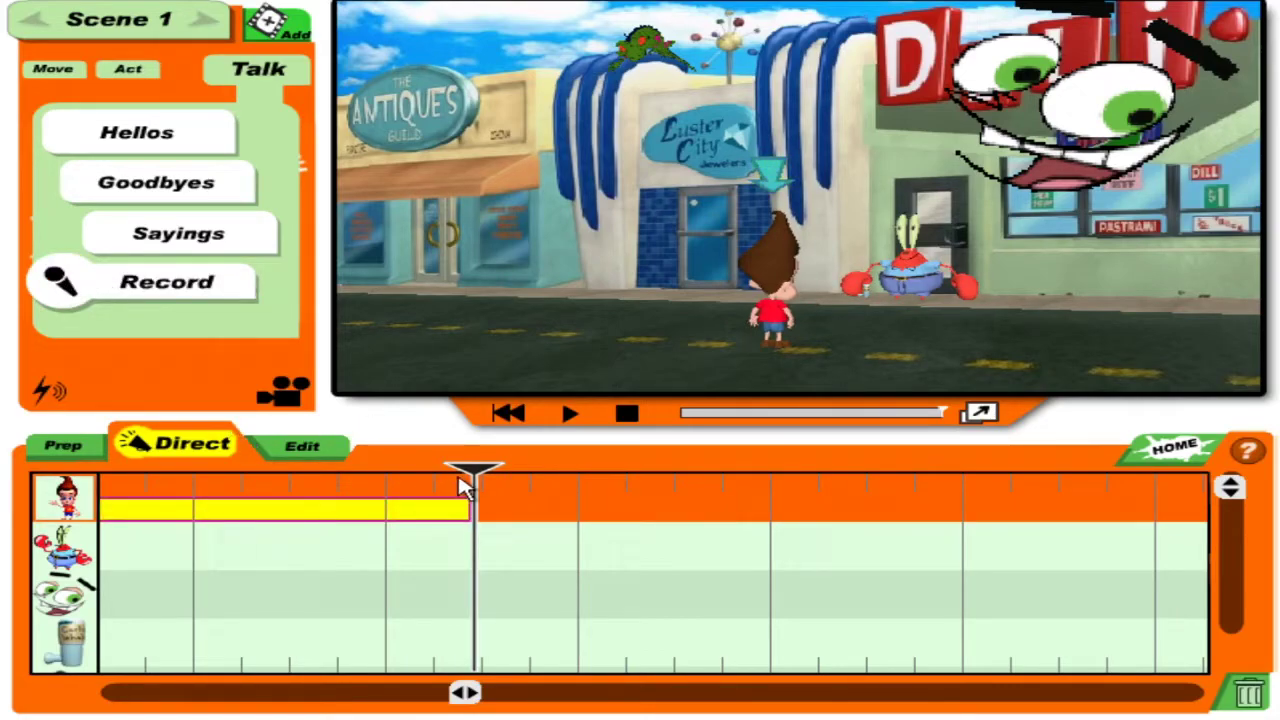
pyautogui.moveTo(100, 468)
pyautogui.mouseDown()
pyautogui.moveTo(937, 534)
pyautogui.moveTo(826, 530)
pyautogui.mouseUp()
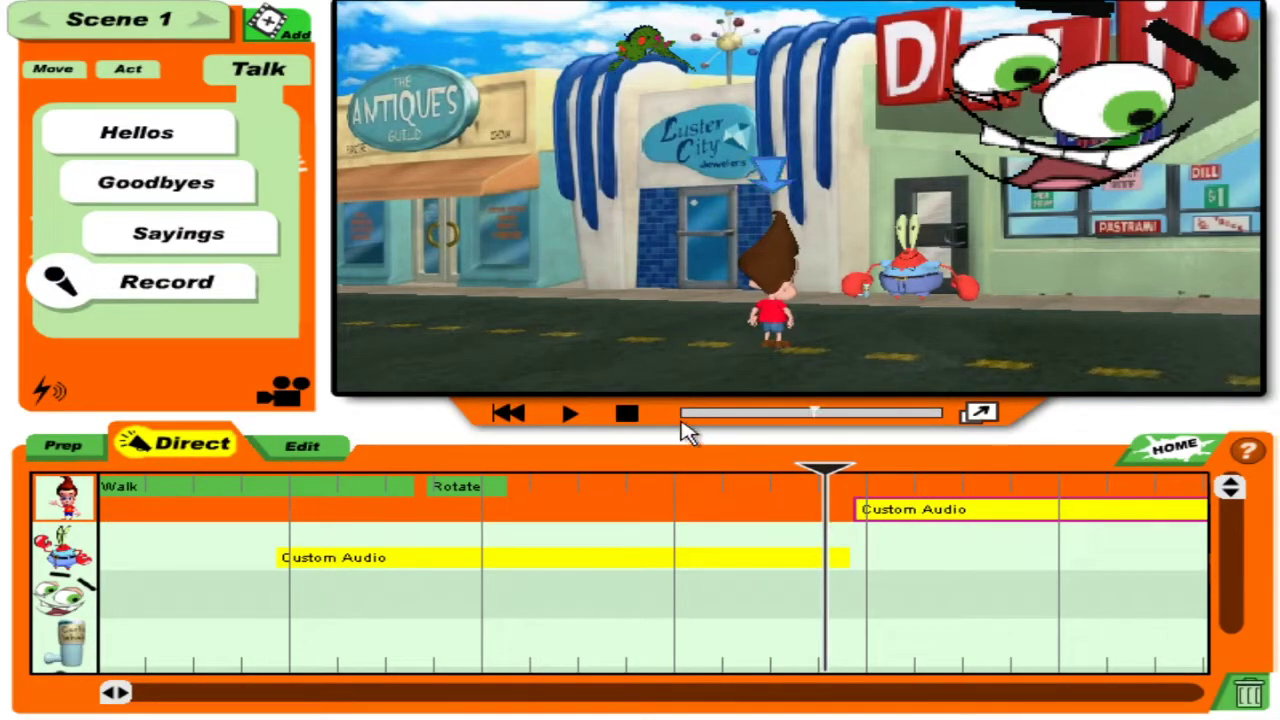
pyautogui.click(567, 415)
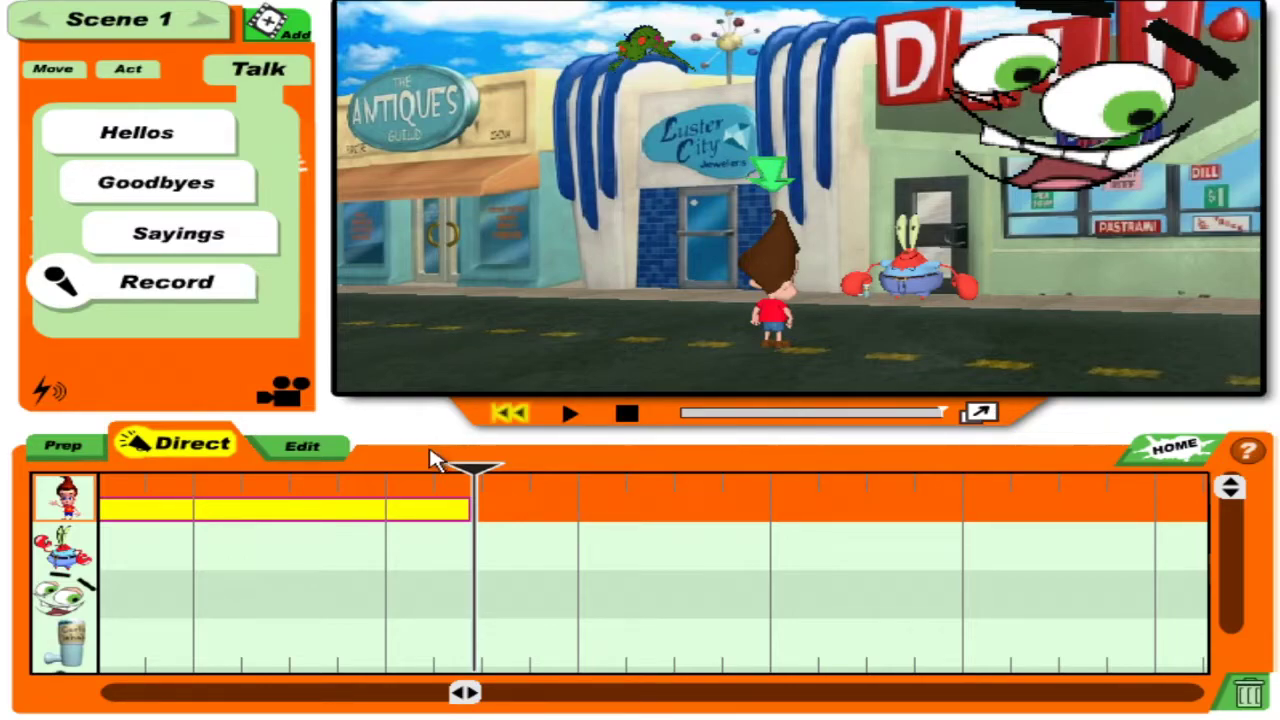
pyautogui.moveTo(473, 477); pyautogui.dragTo(648, 527)
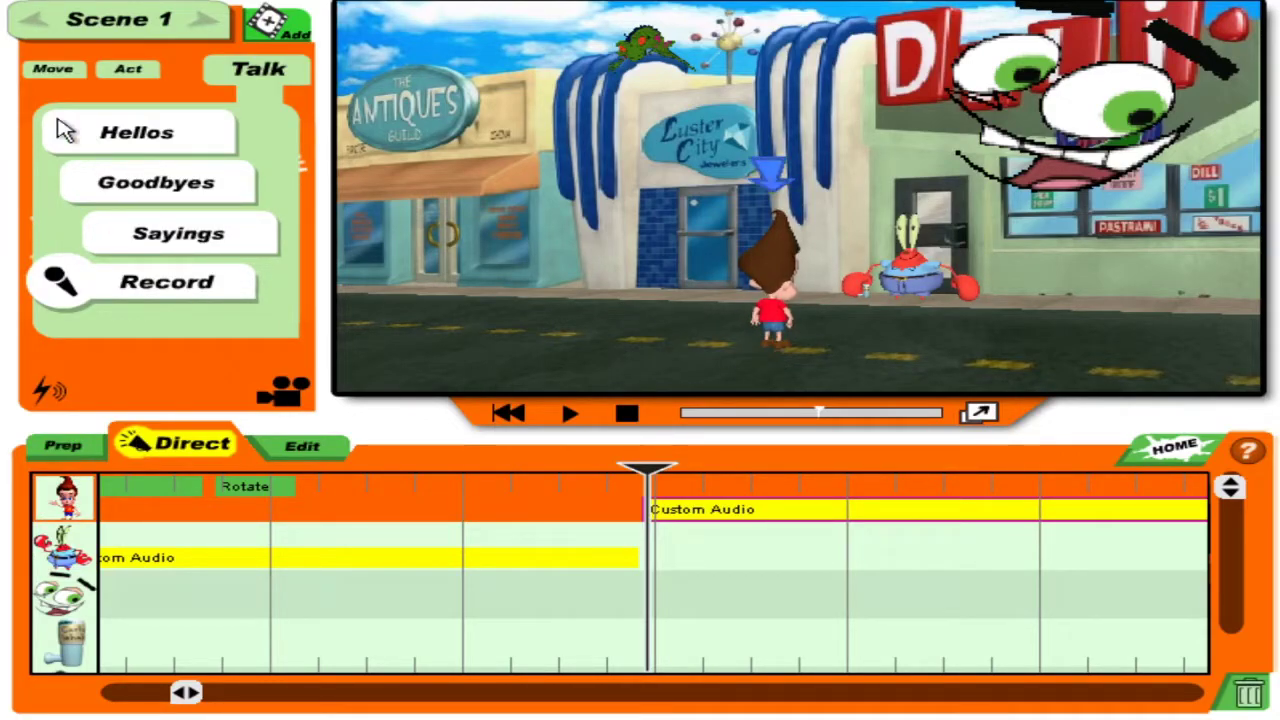
# Give Jimmy a regular Walk to the right toward Mr. Krabs.
pyautogui.click(120, 78)
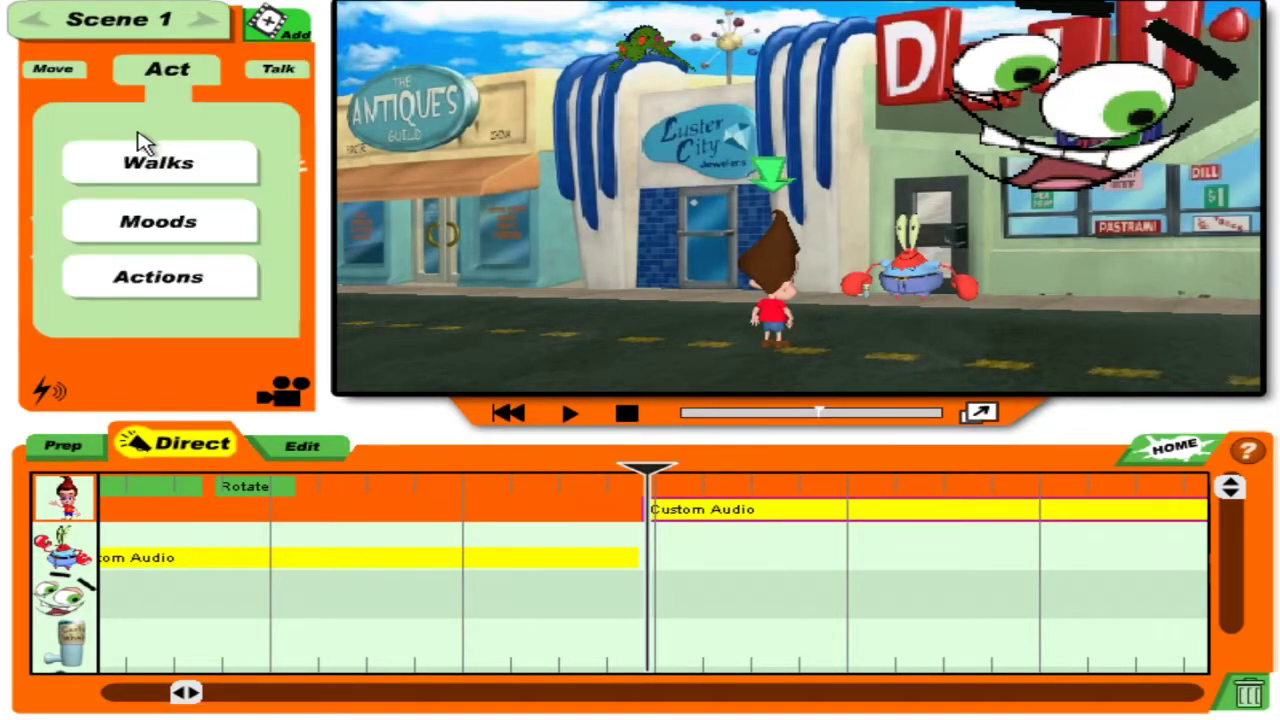
pyautogui.click(165, 158)
pyautogui.click(229, 155)
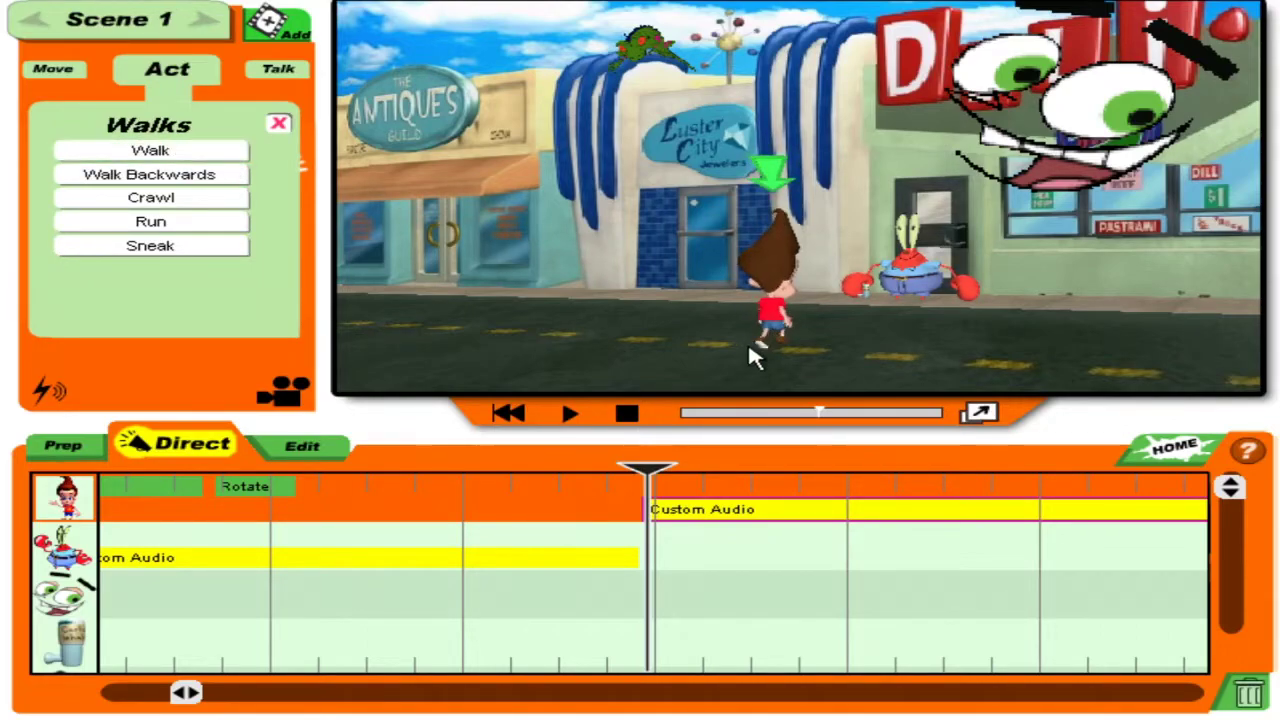
pyautogui.moveTo(770, 330); pyautogui.dragTo(828, 176)
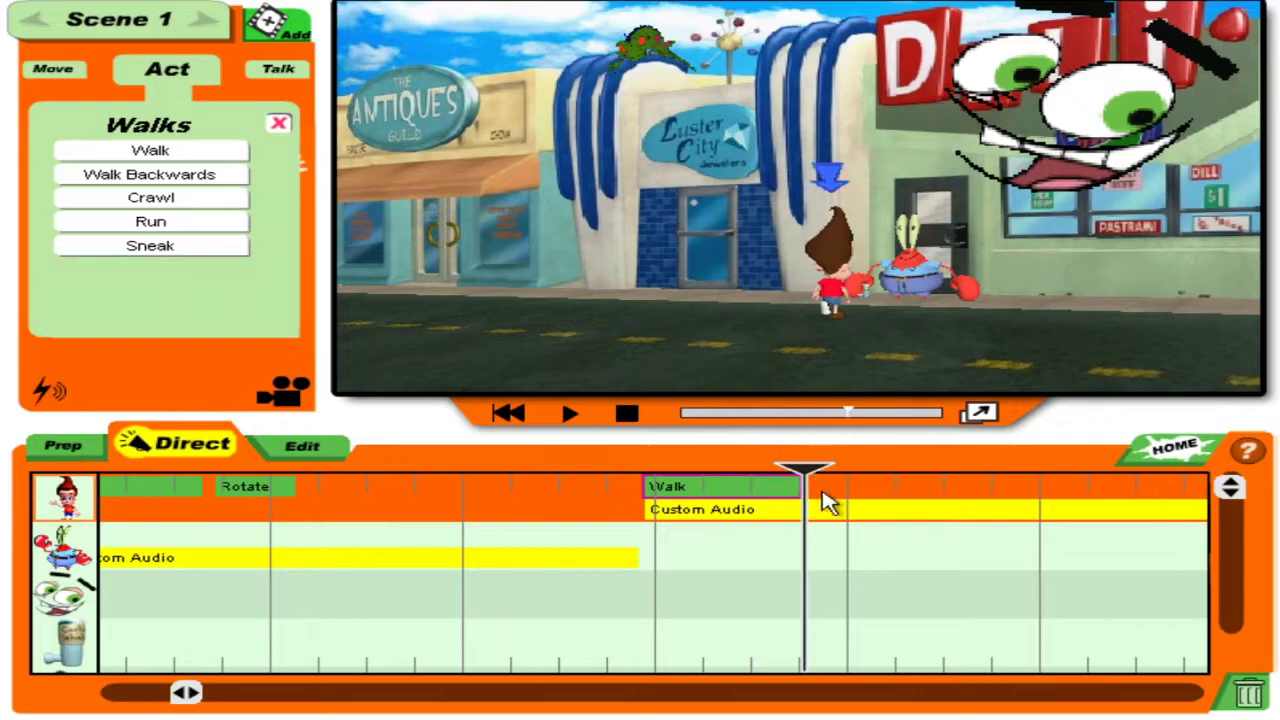
pyautogui.moveTo(810, 482); pyautogui.dragTo(322, 484)
# Shift Jimmy's Custom Audio clip earlier to start with his Walk, and replay the scene.
pyautogui.click(52, 563)
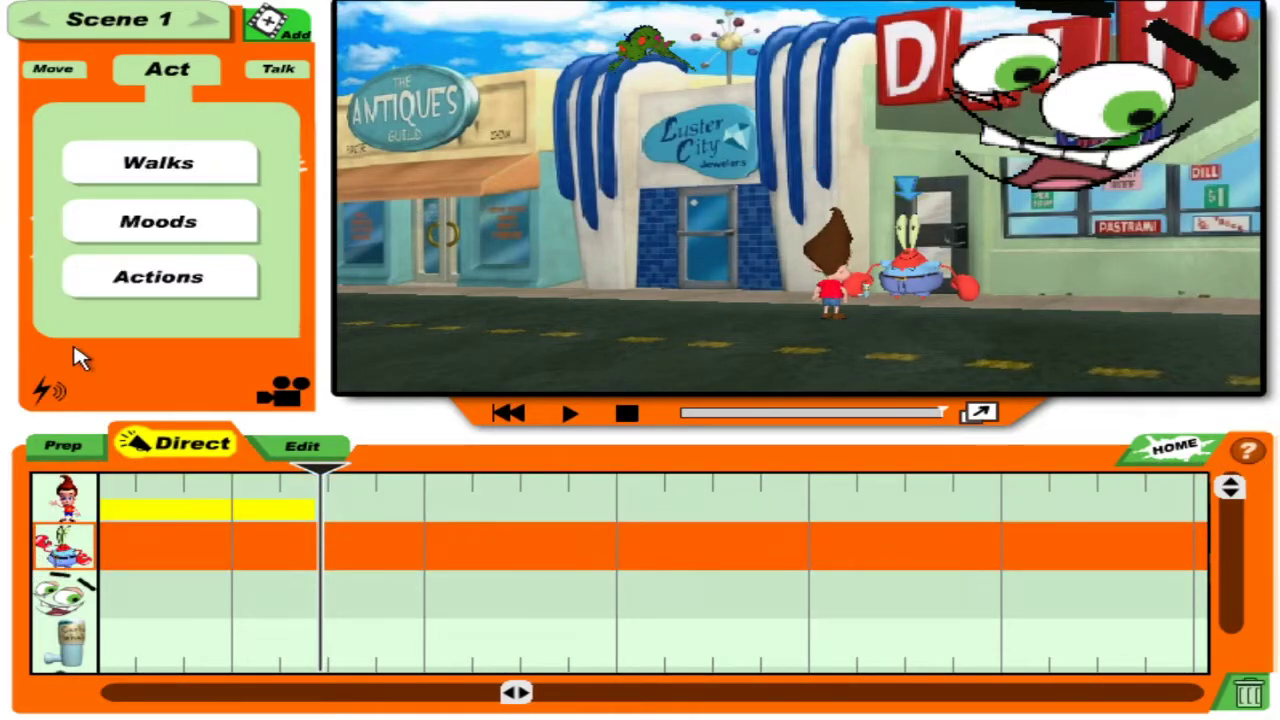
pyautogui.click(279, 74)
pyautogui.moveTo(330, 472); pyautogui.dragTo(422, 462)
pyautogui.click(568, 414)
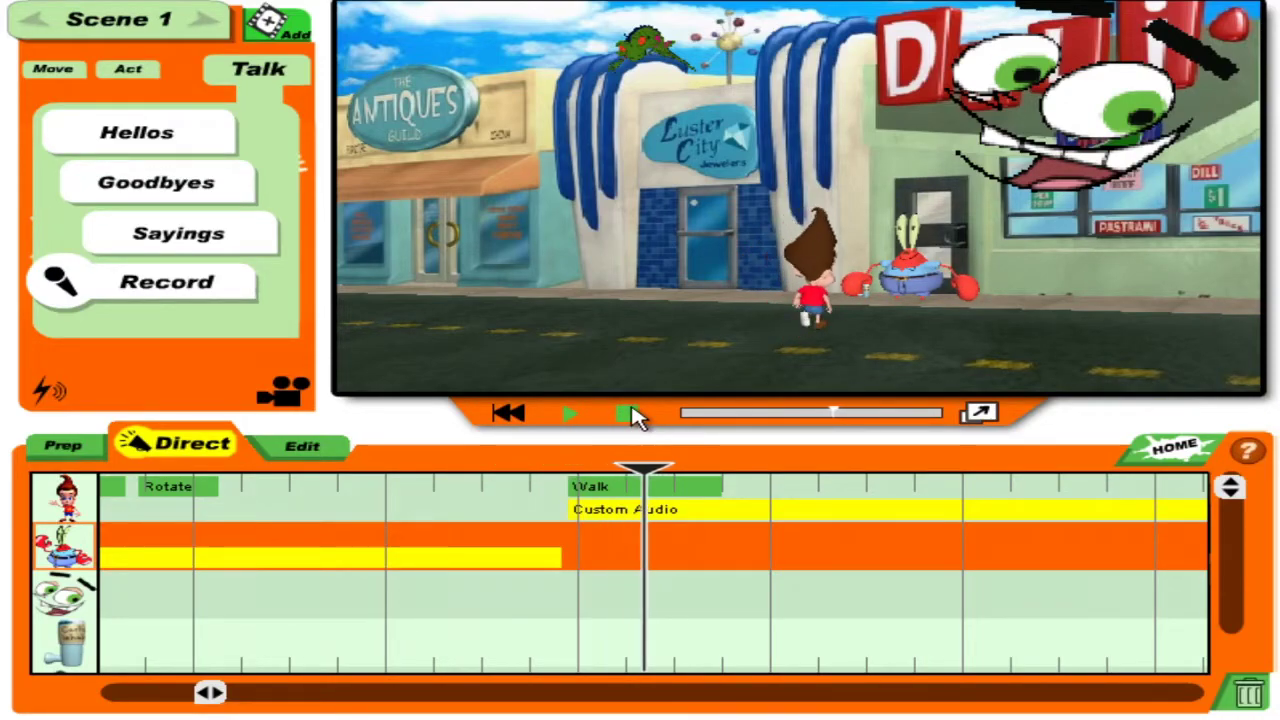
pyautogui.moveTo(590, 520); pyautogui.dragTo(560, 489)
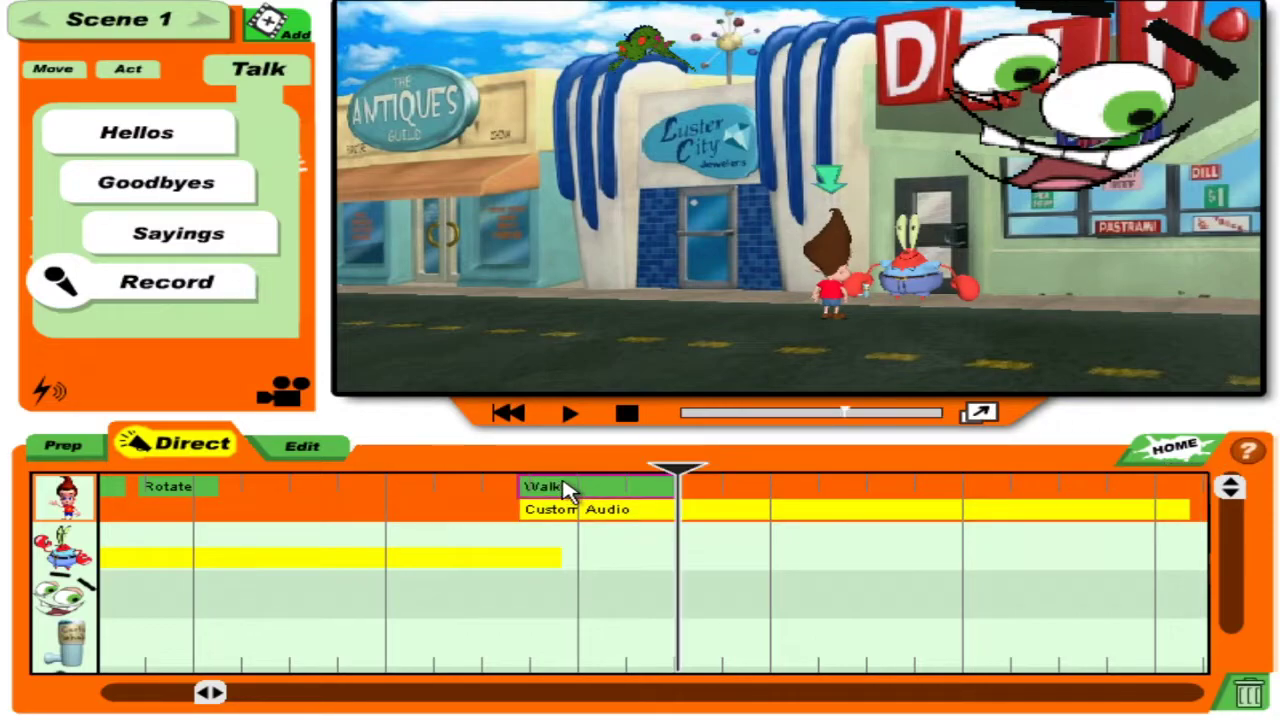
pyautogui.click(445, 512)
pyautogui.click(575, 413)
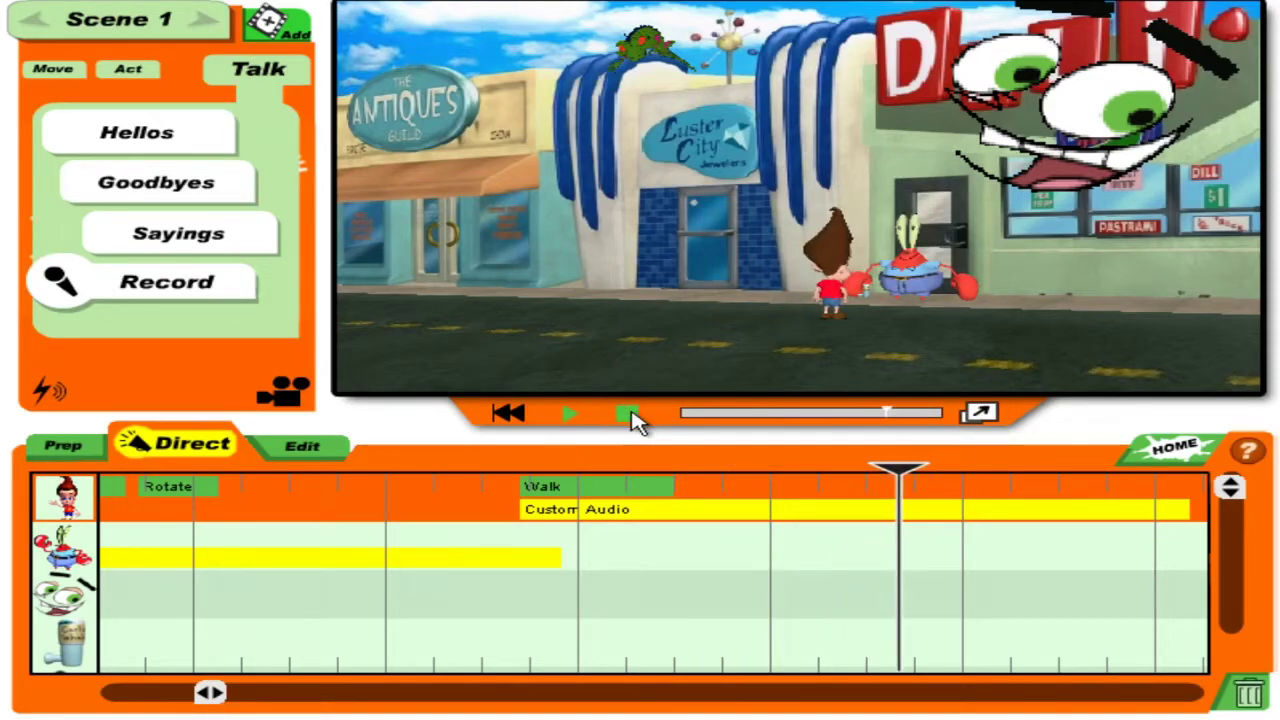
pyautogui.click(627, 416)
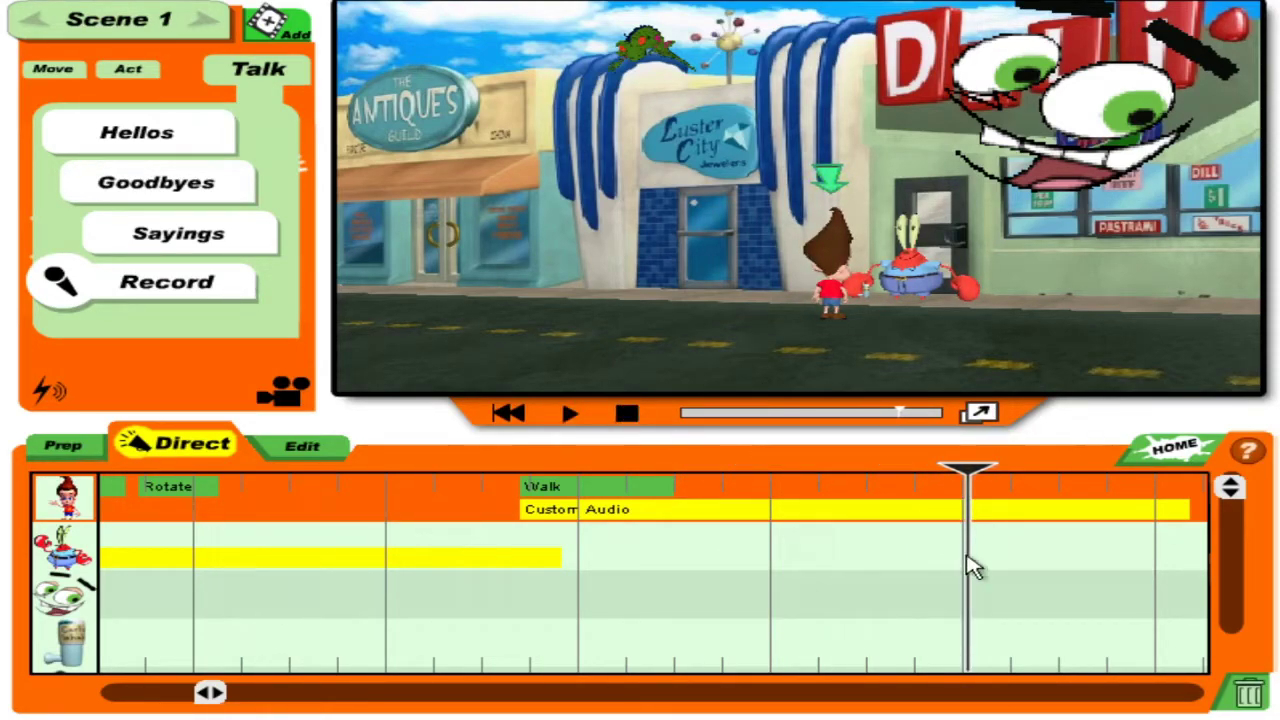
# Select Mr. Krabs' track and place the playhead near the scene's end.
pyautogui.moveTo(972, 567); pyautogui.dragTo(988, 567)
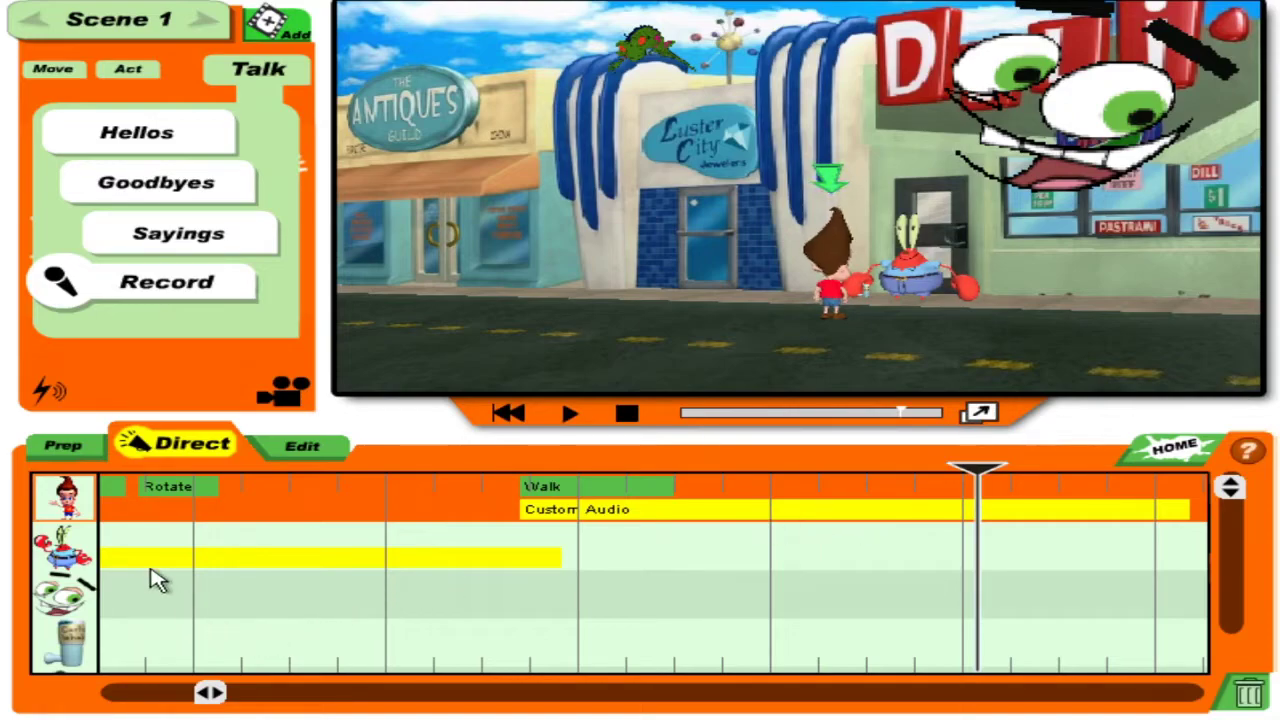
pyautogui.click(108, 560)
pyautogui.moveTo(583, 485); pyautogui.dragTo(968, 485)
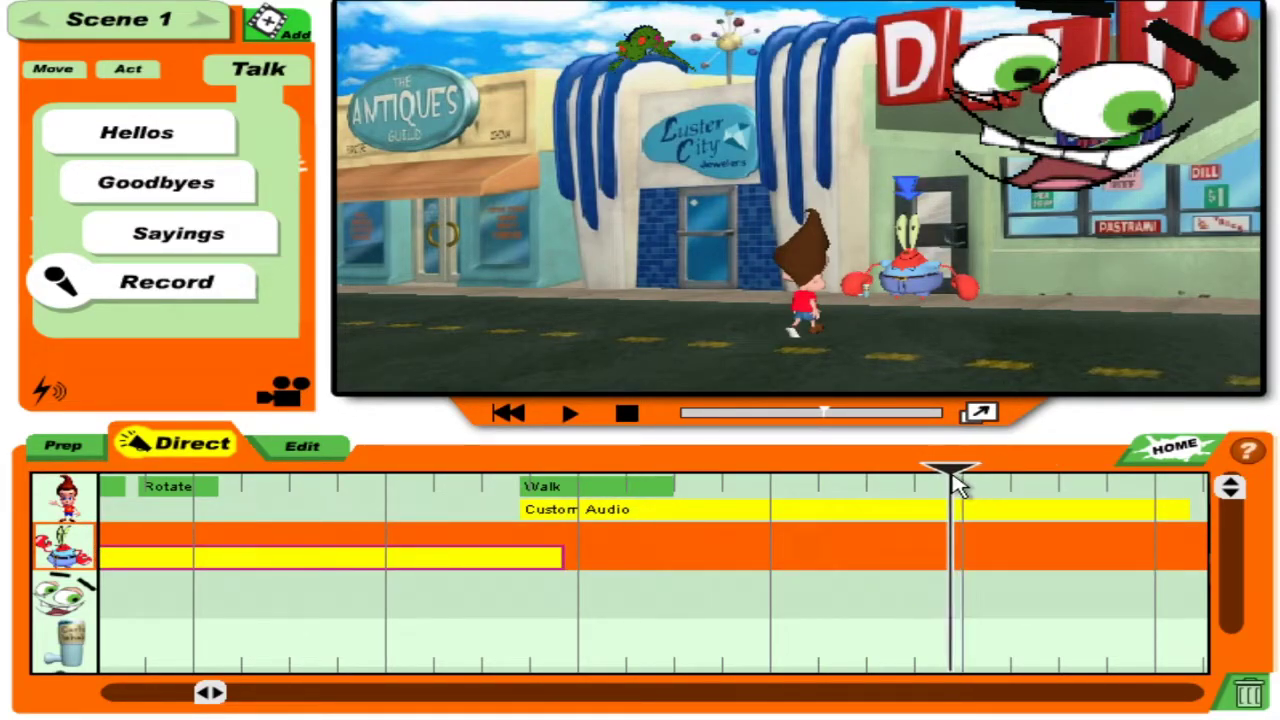
# Record a new Custom Audio line for Mr. Krabs and play the scene to hear it.
pyautogui.click(173, 289)
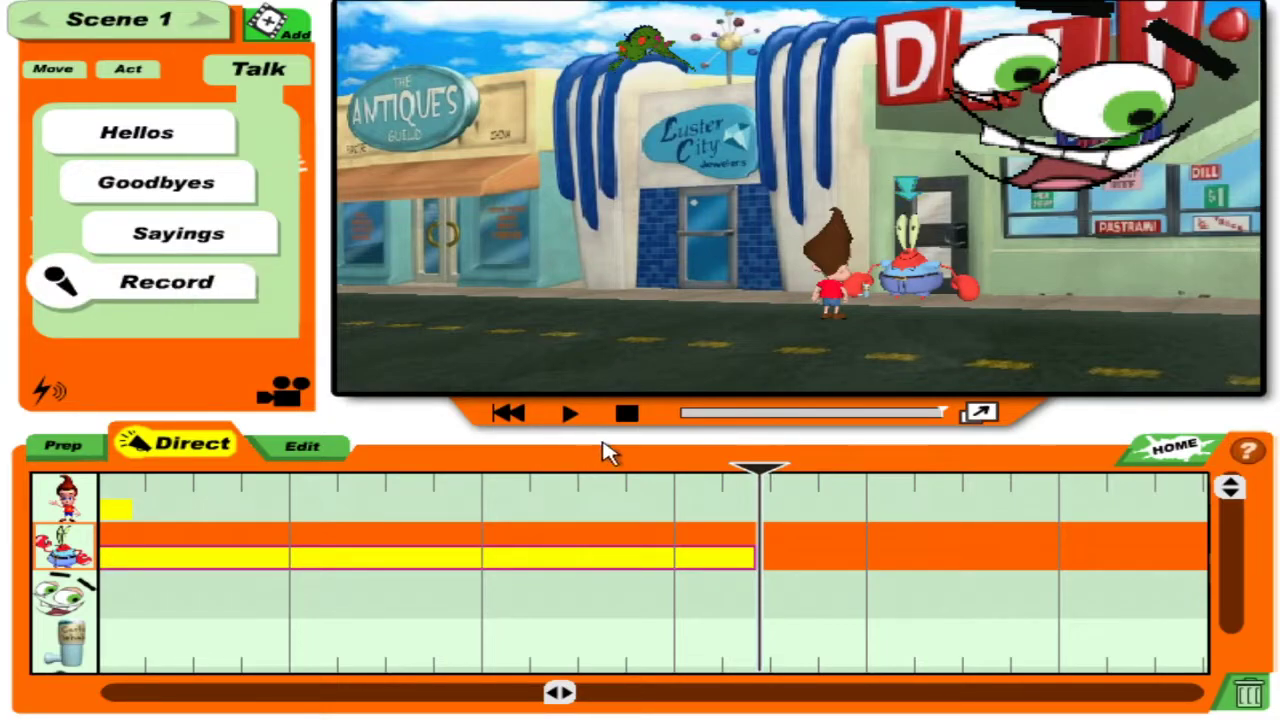
pyautogui.moveTo(738, 480); pyautogui.dragTo(780, 462)
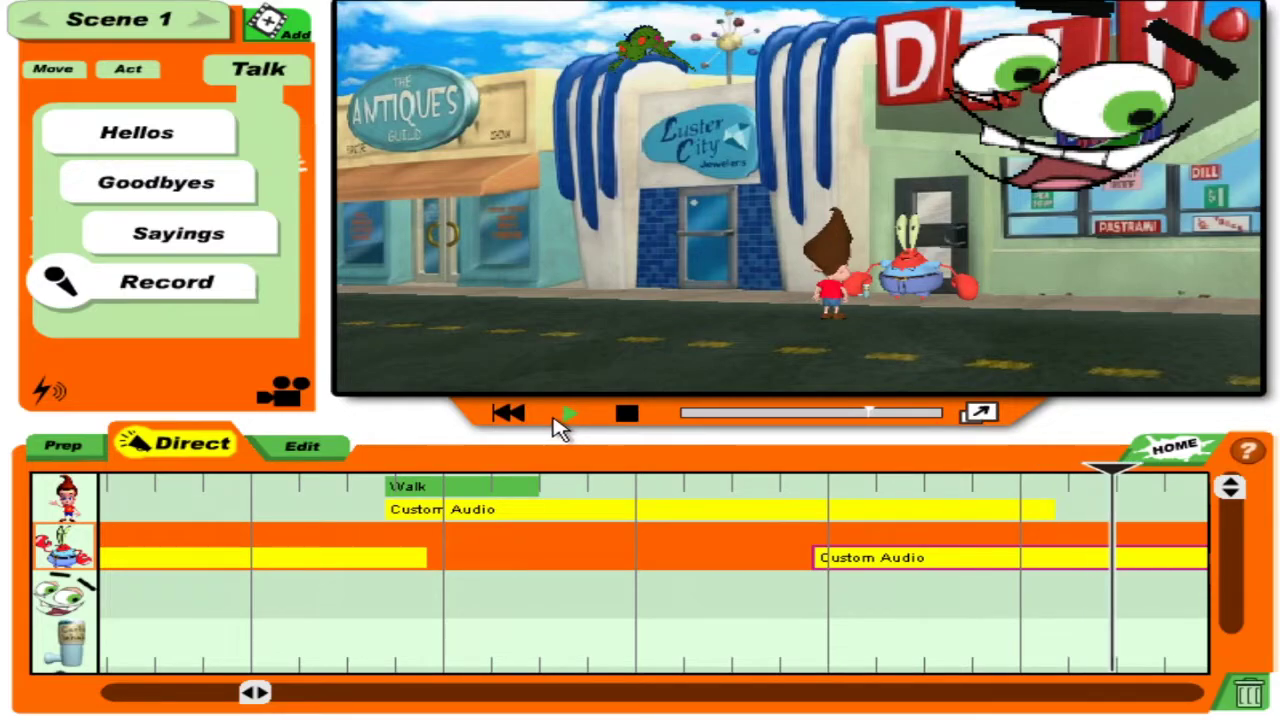
pyautogui.click(527, 418)
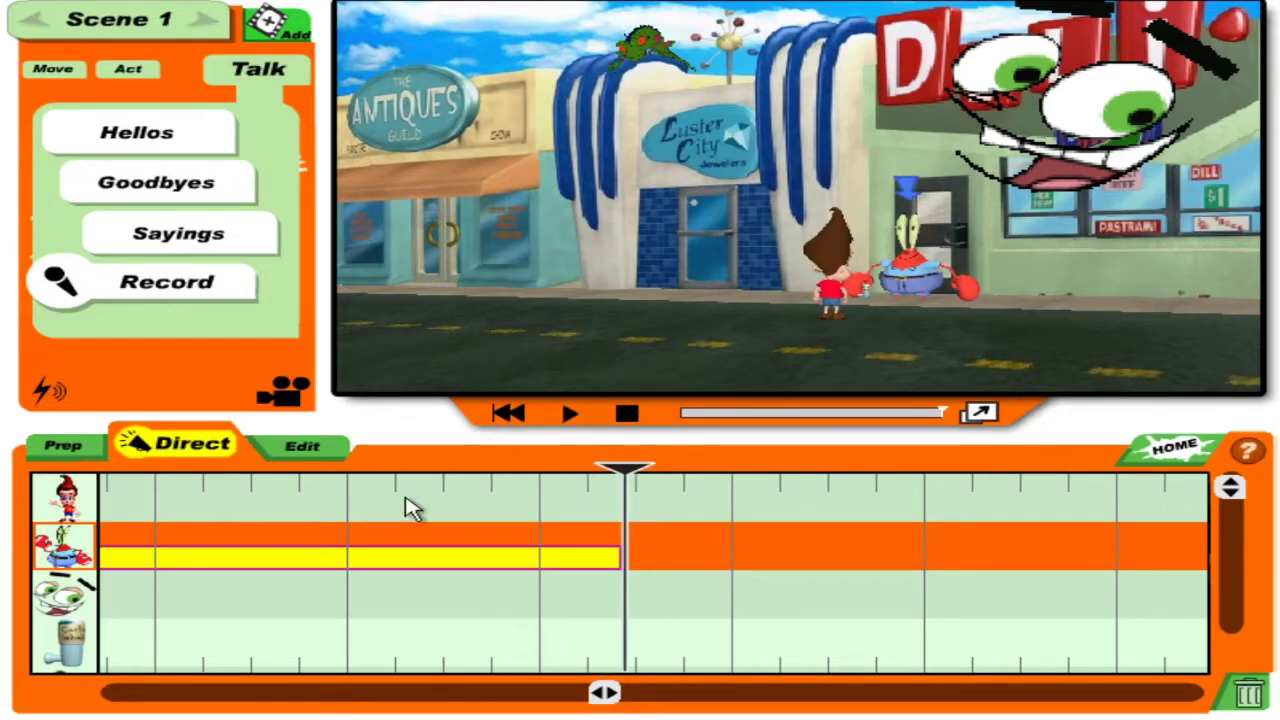
# Record Jimmy's reply right after Mr. Krabs' line and play it back.
pyautogui.click(76, 506)
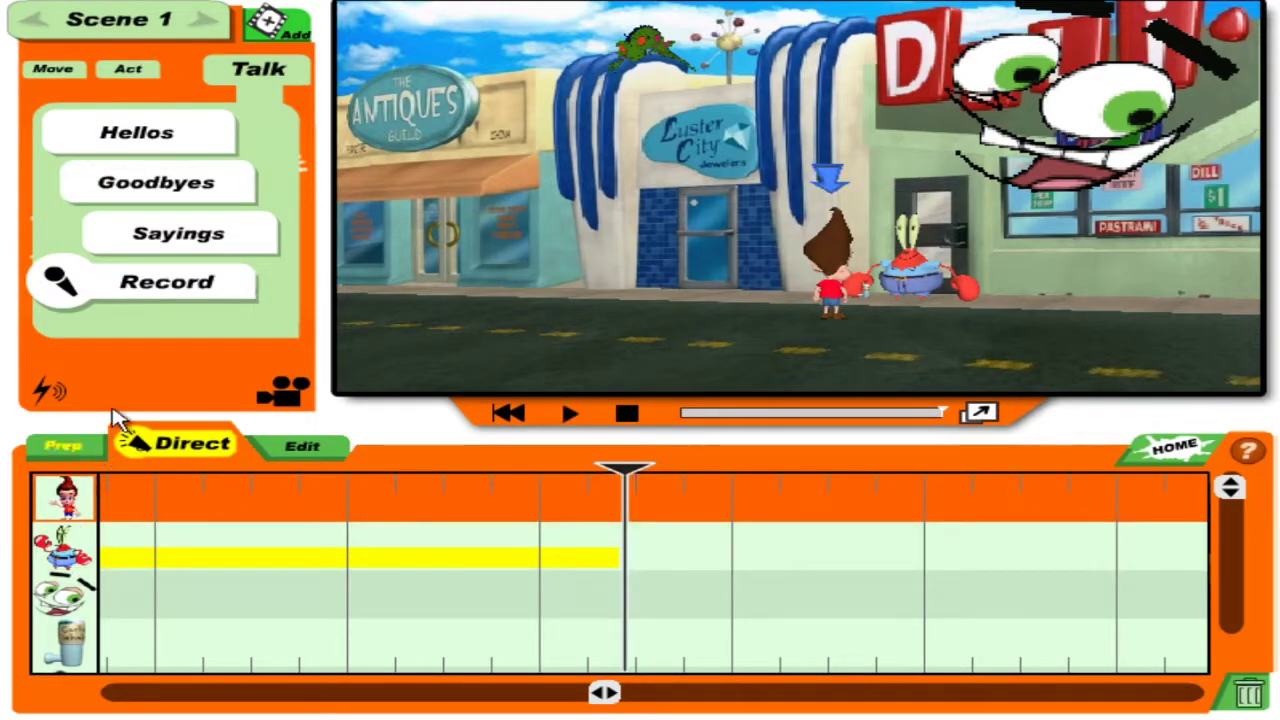
pyautogui.click(166, 281)
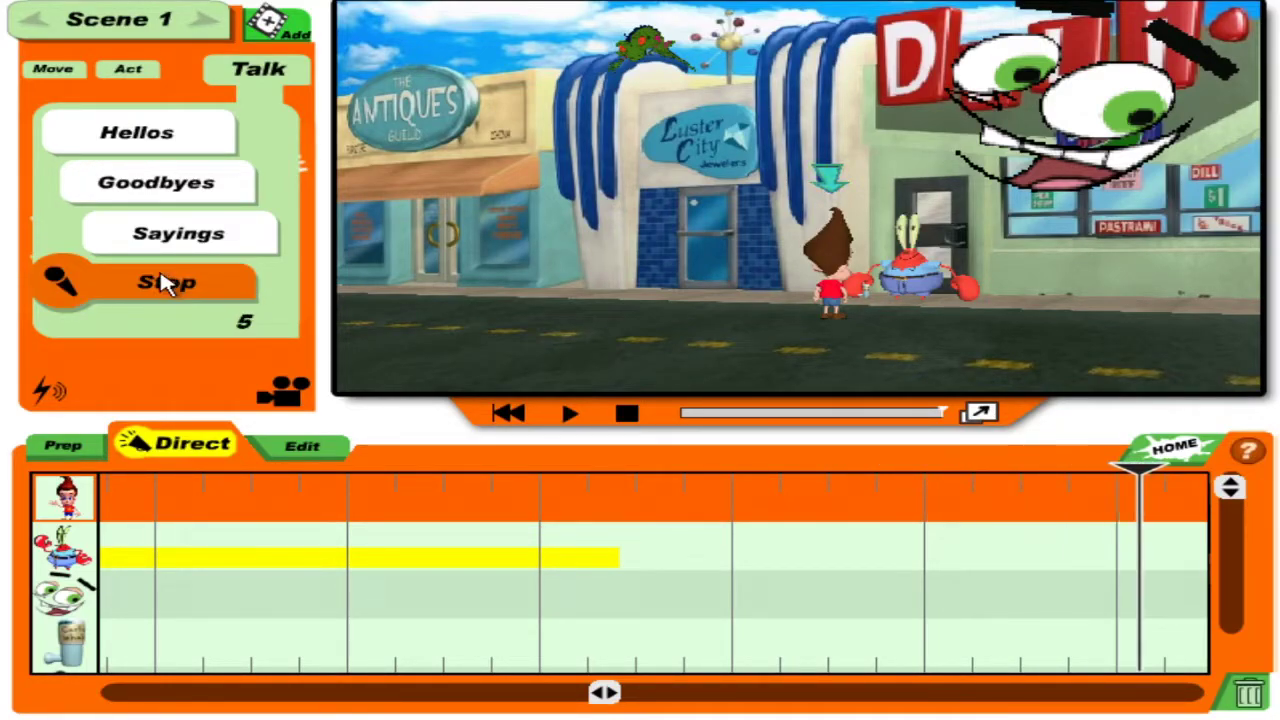
pyautogui.click(615, 510)
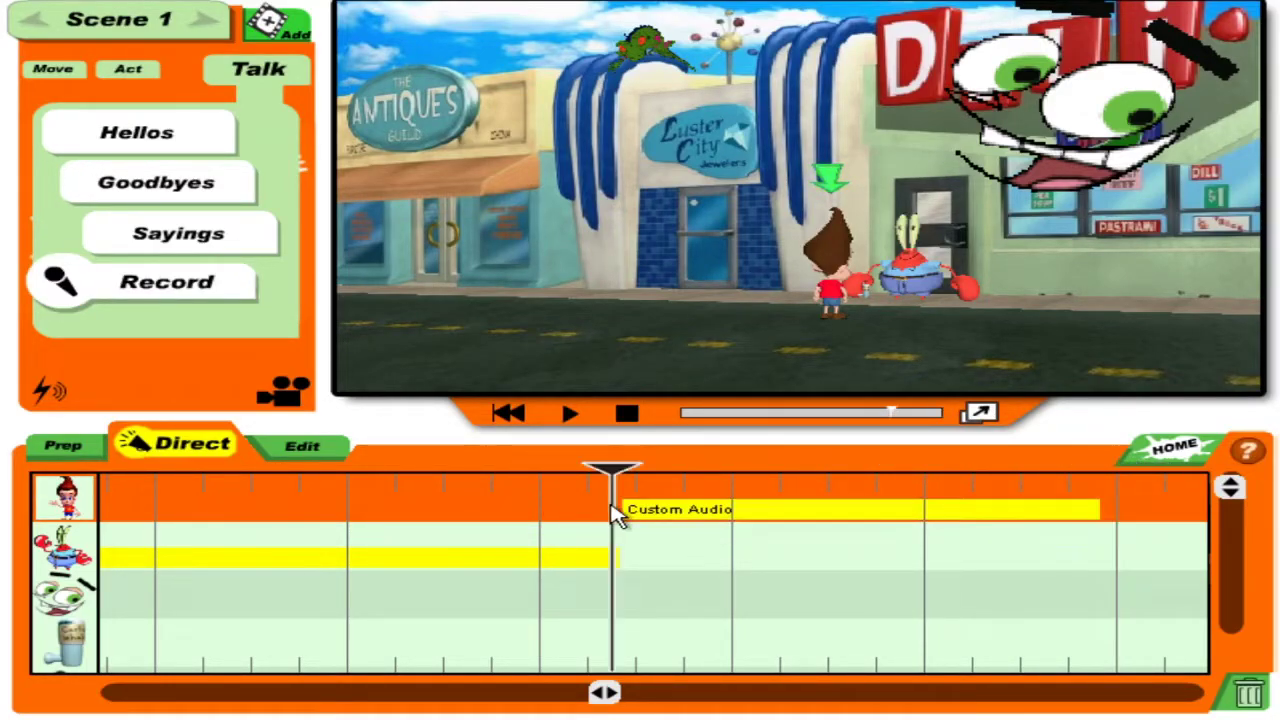
pyautogui.click(576, 416)
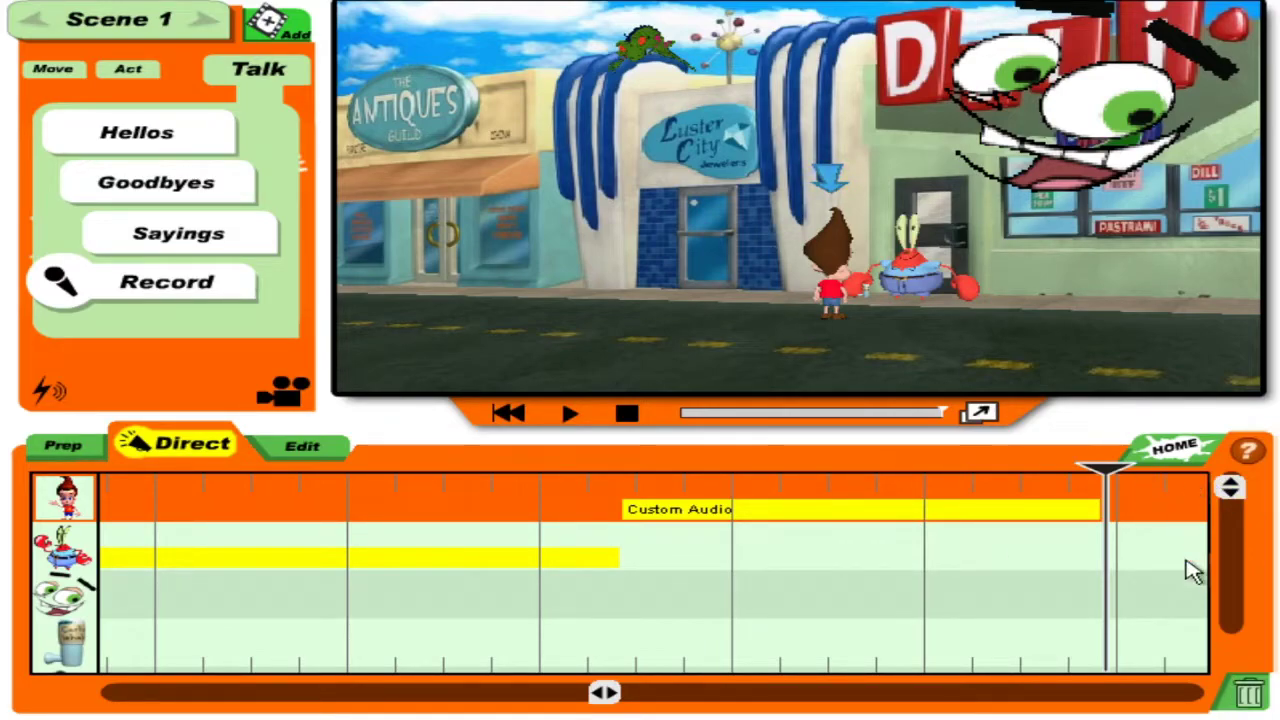
# Record another short Custom Audio line for Mr. Krabs and check it on the timeline.
pyautogui.click(42, 565)
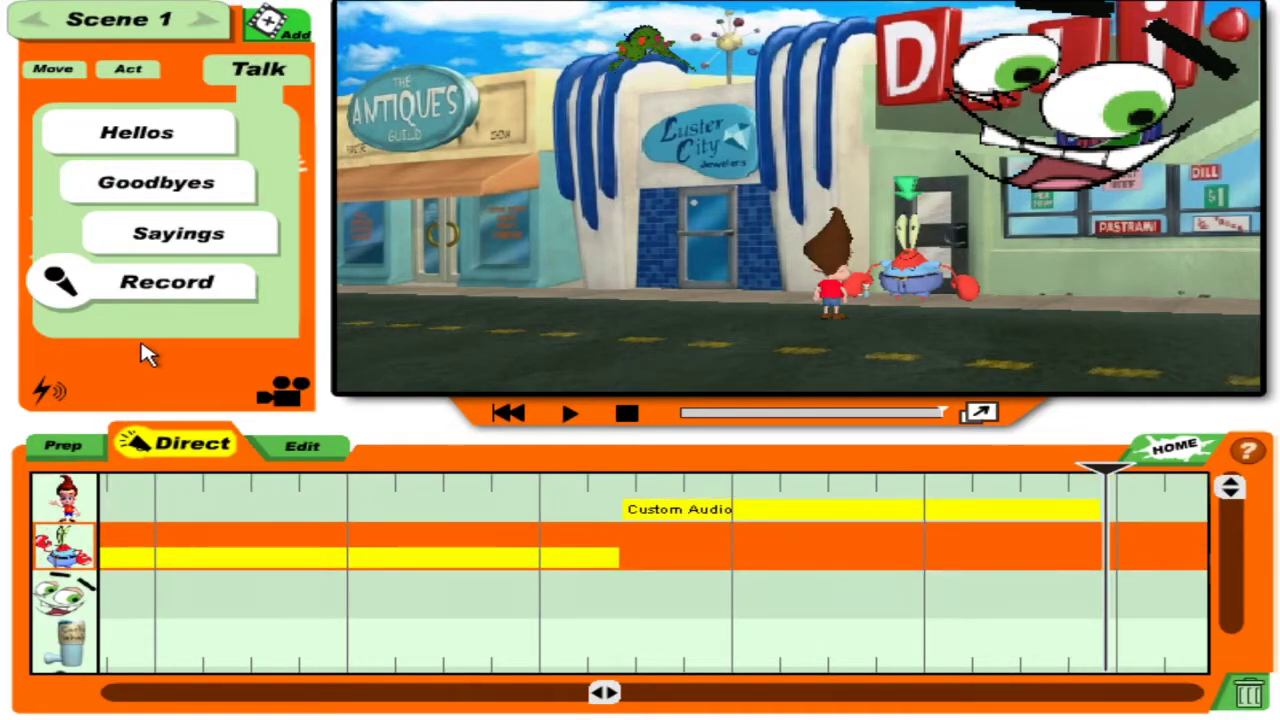
pyautogui.click(195, 284)
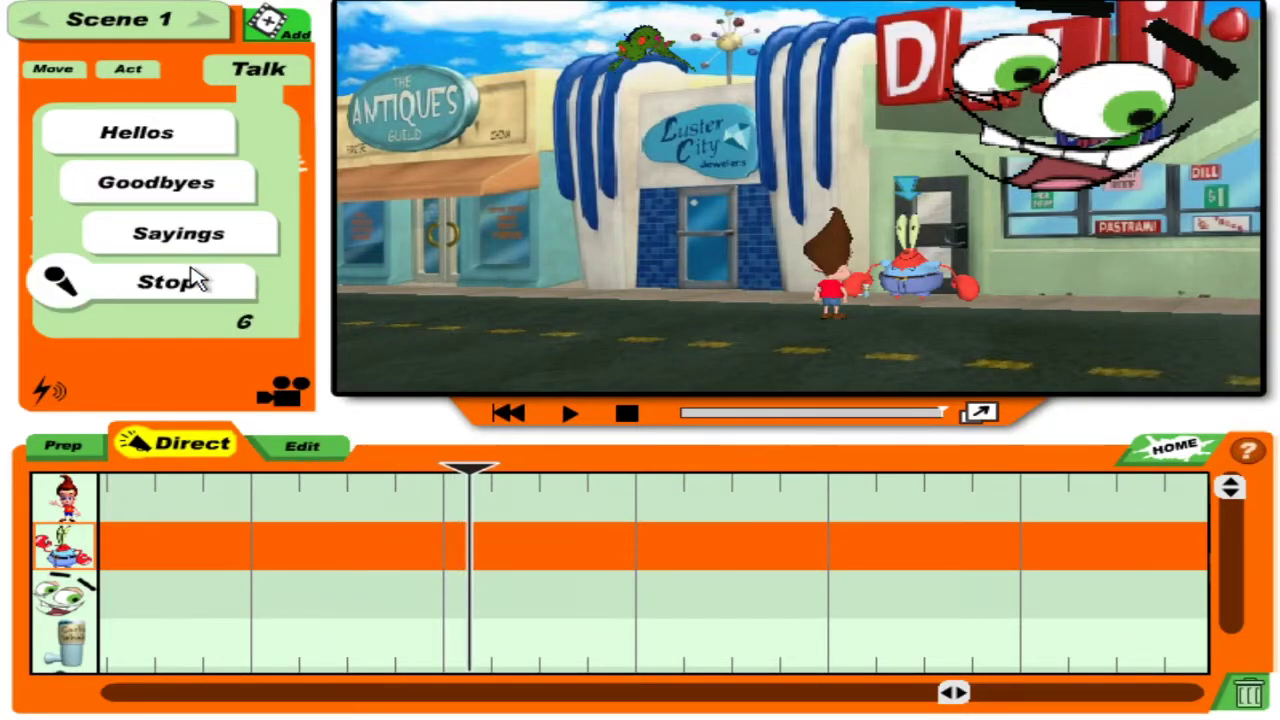
pyautogui.click(195, 280)
pyautogui.moveTo(450, 478); pyautogui.dragTo(878, 466)
# Record Jimmy's next line following Mr. Krabs' recording.
pyautogui.click(62, 500)
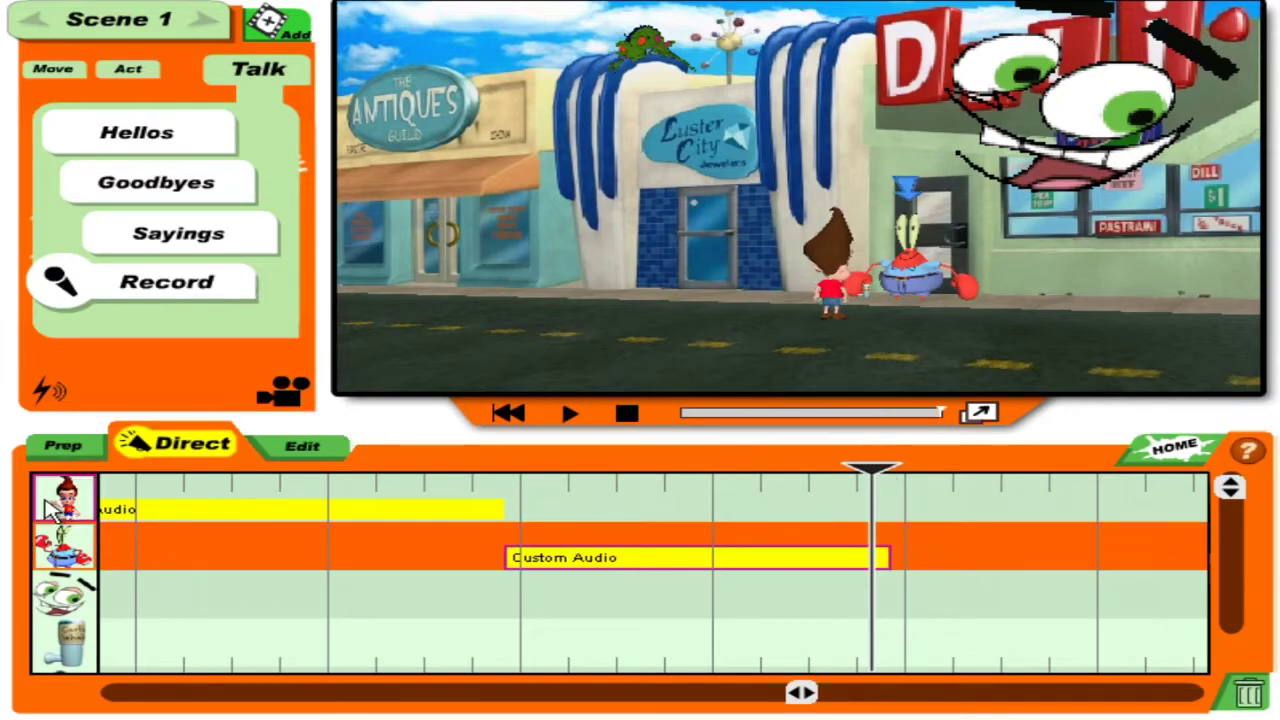
pyautogui.click(183, 284)
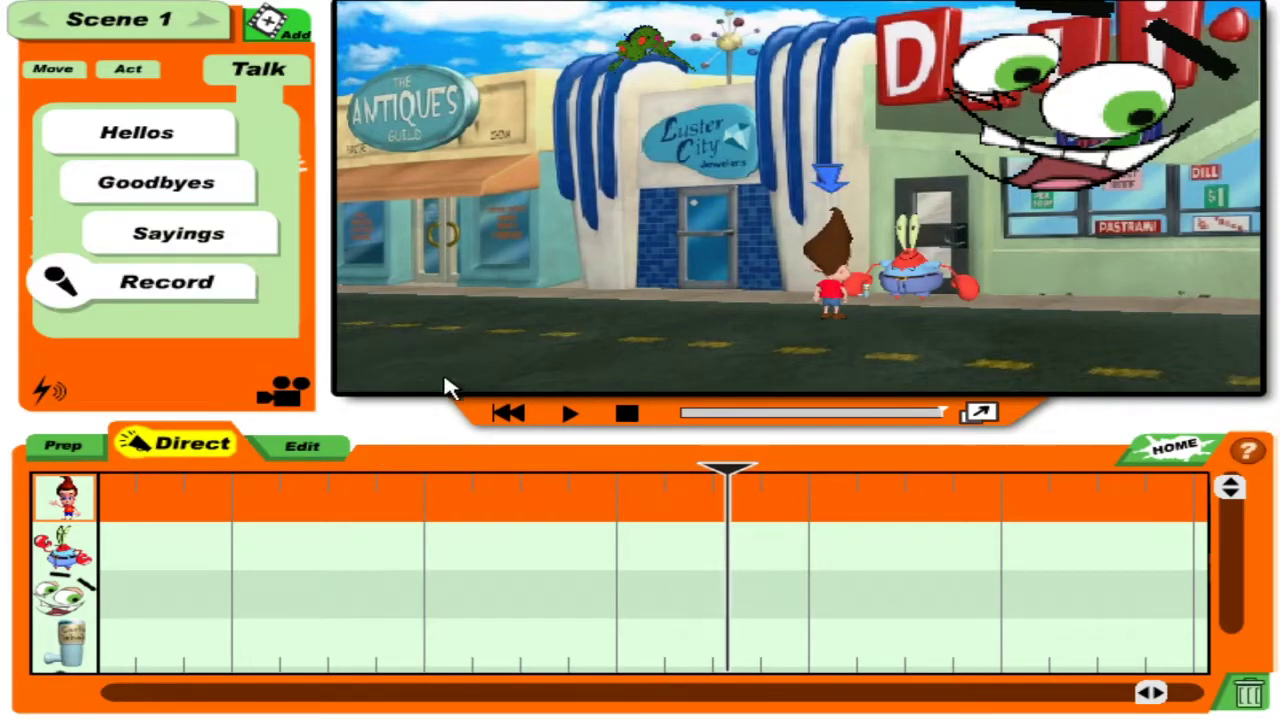
pyautogui.click(63, 548)
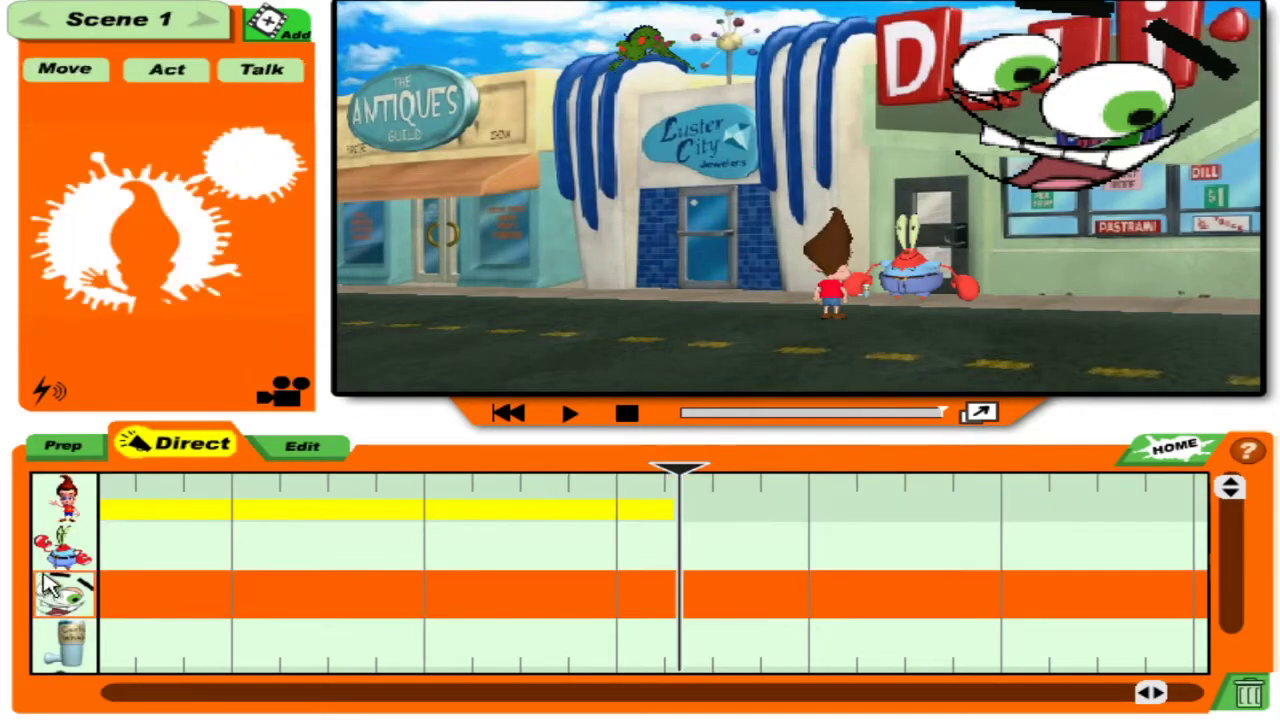
# Record a Custom Audio reply for Mr. Krabs after Jimmy's line.
pyautogui.click(128, 68)
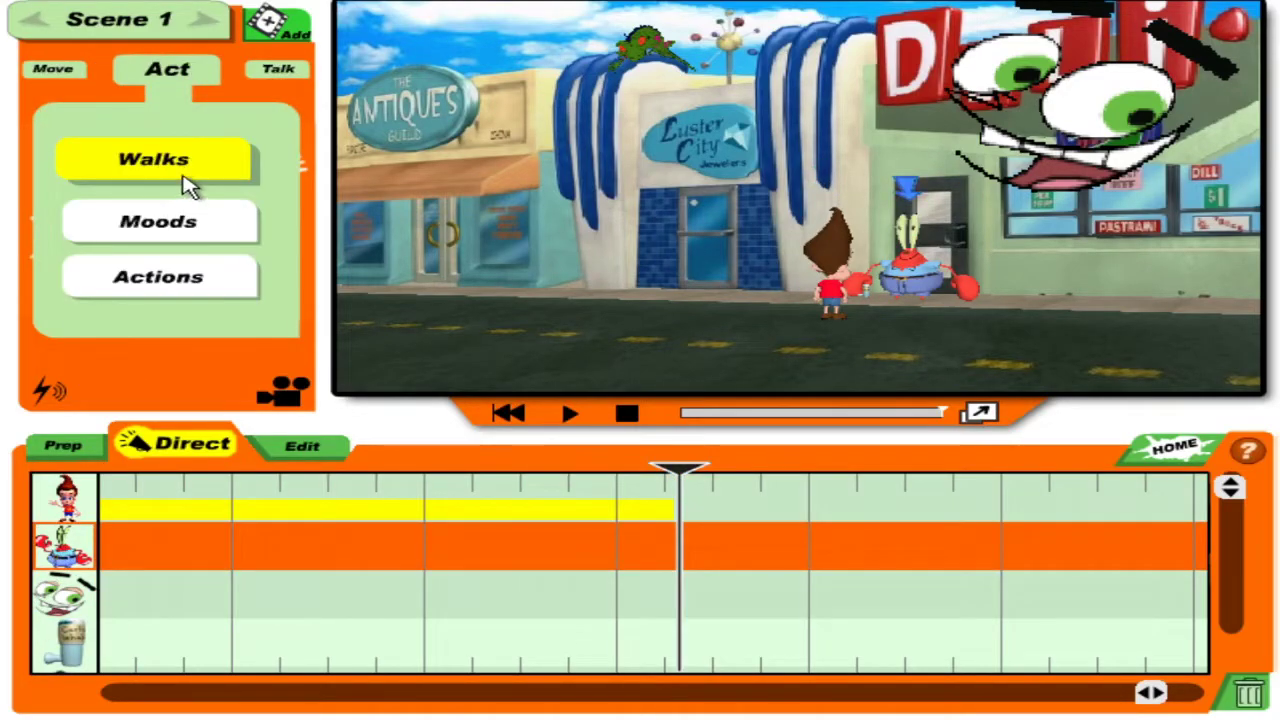
pyautogui.click(275, 74)
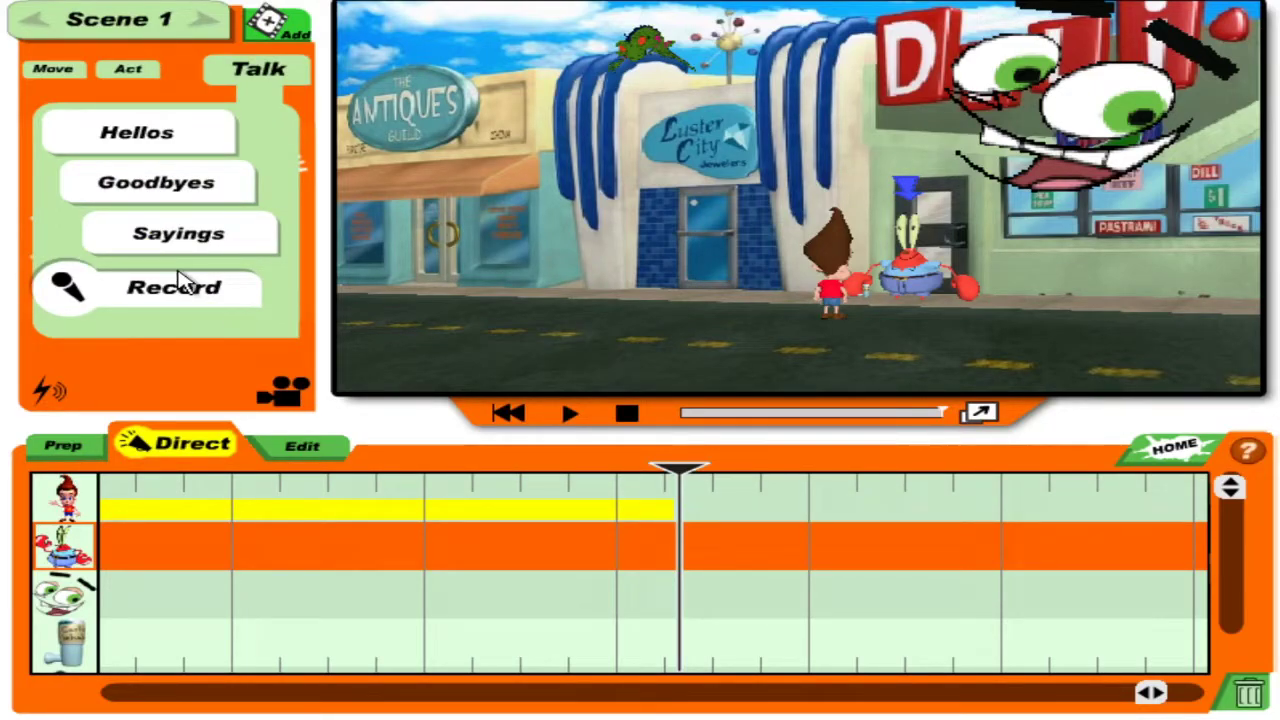
pyautogui.click(178, 282)
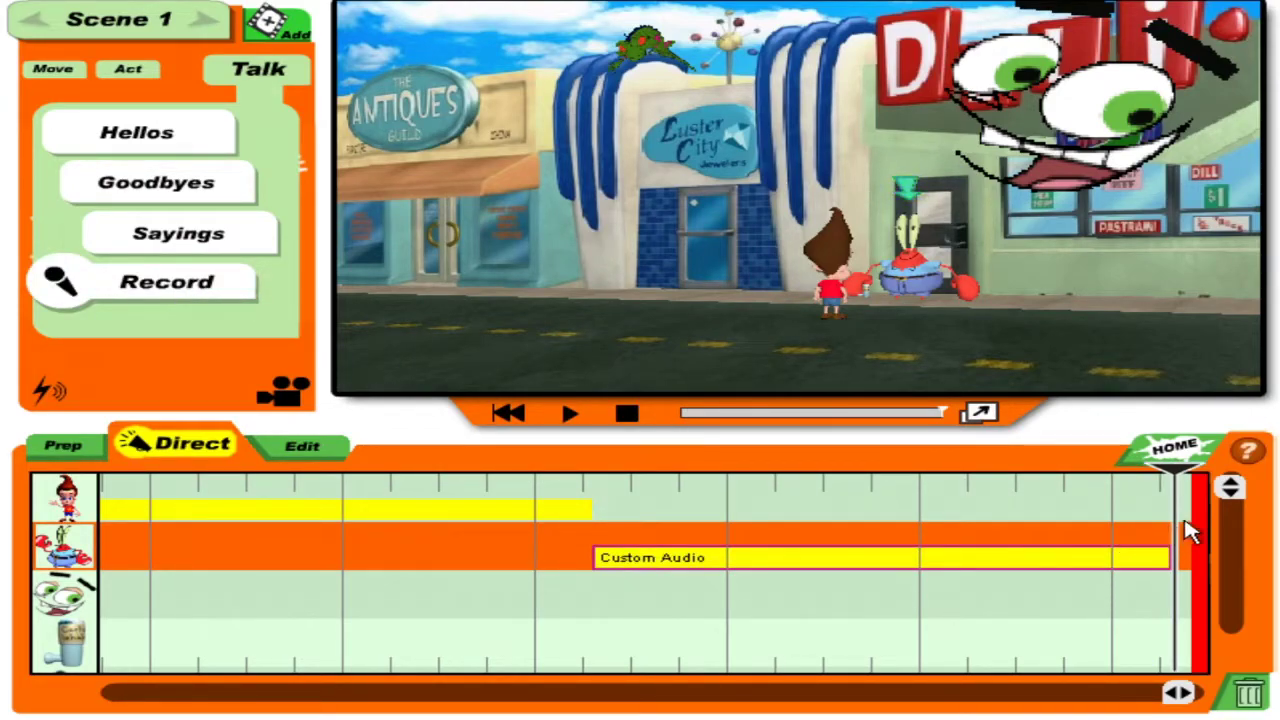
# Browse the Hellos greetings, set the playhead where Jimmy's line ends, and select the floating face's track.
pyautogui.click(195, 140)
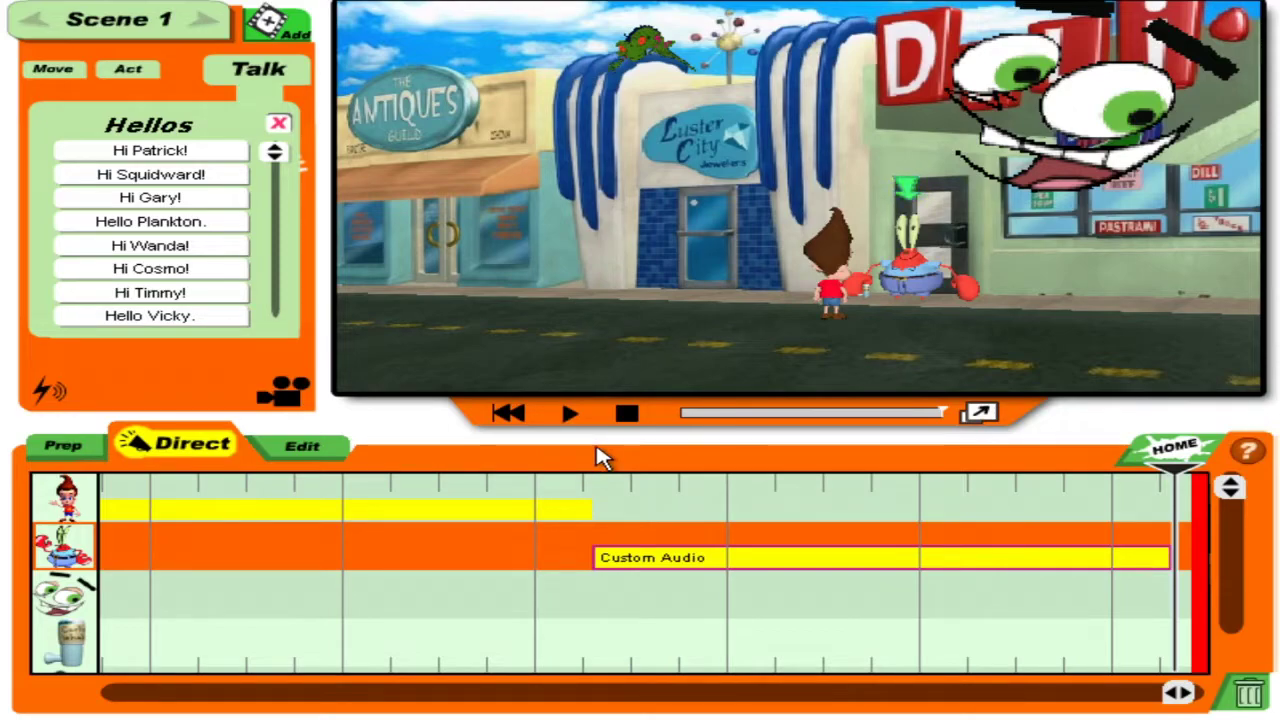
pyautogui.click(672, 488)
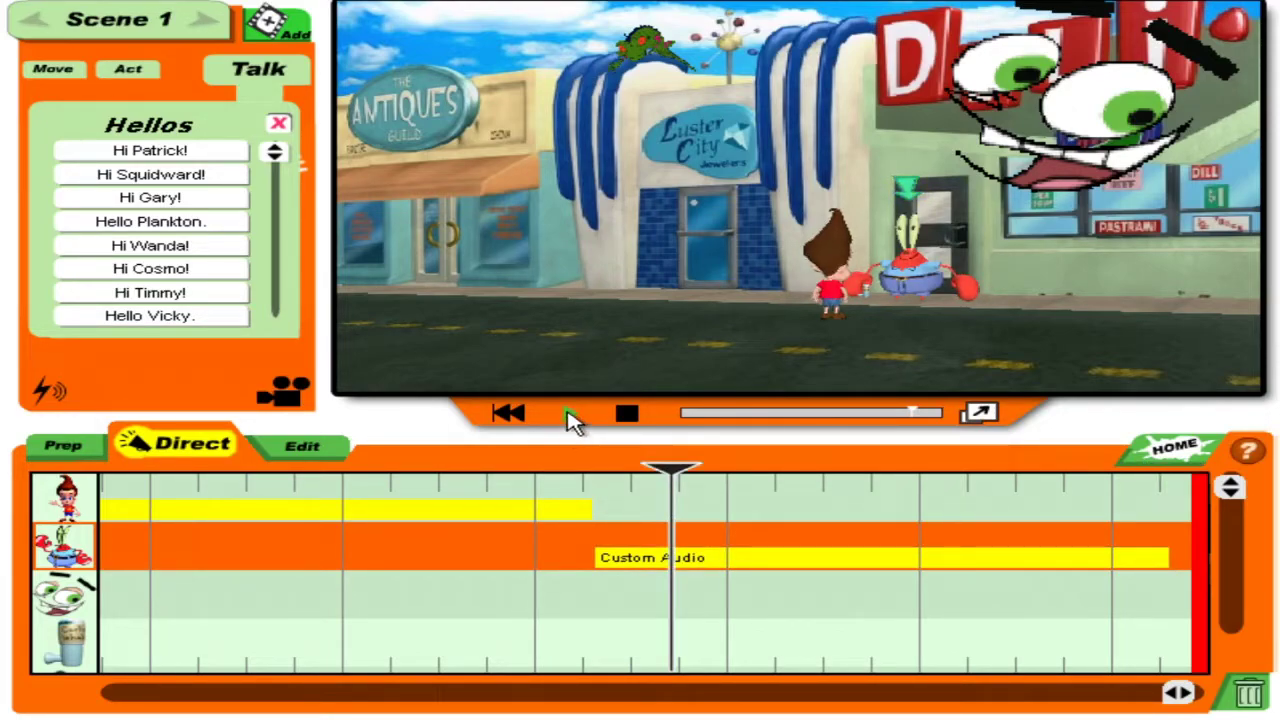
pyautogui.click(585, 540)
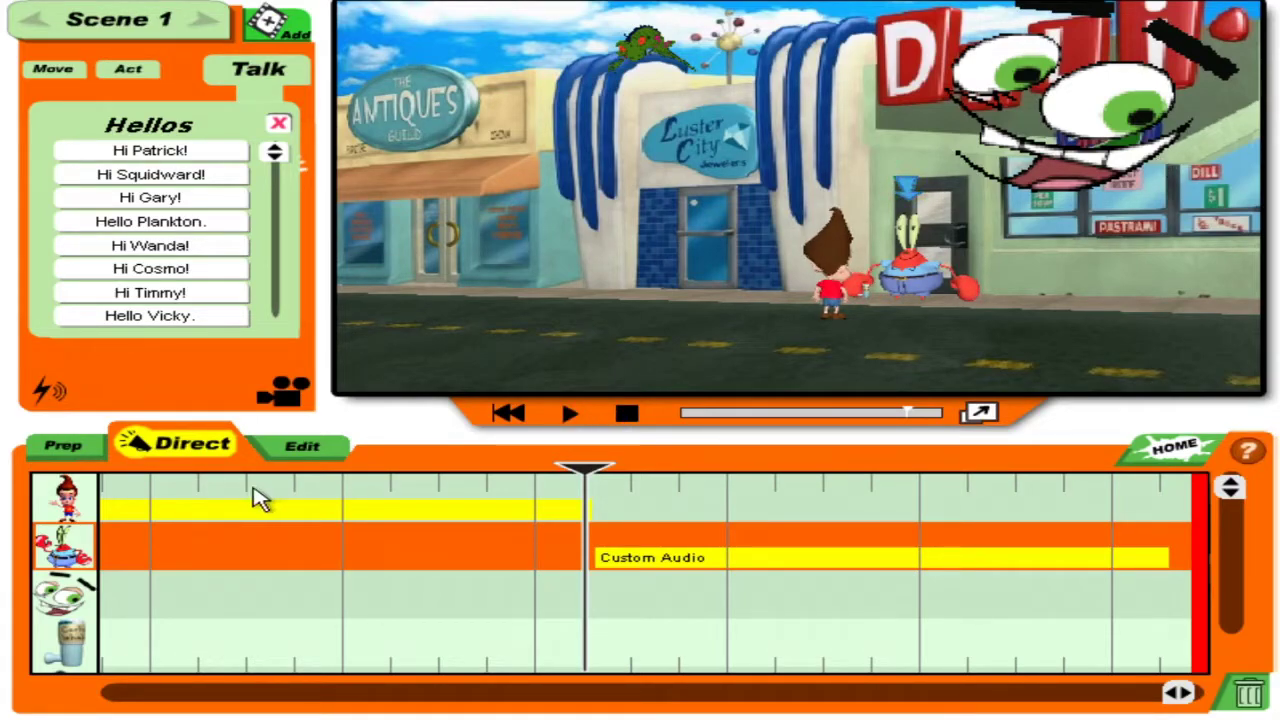
pyautogui.click(65, 598)
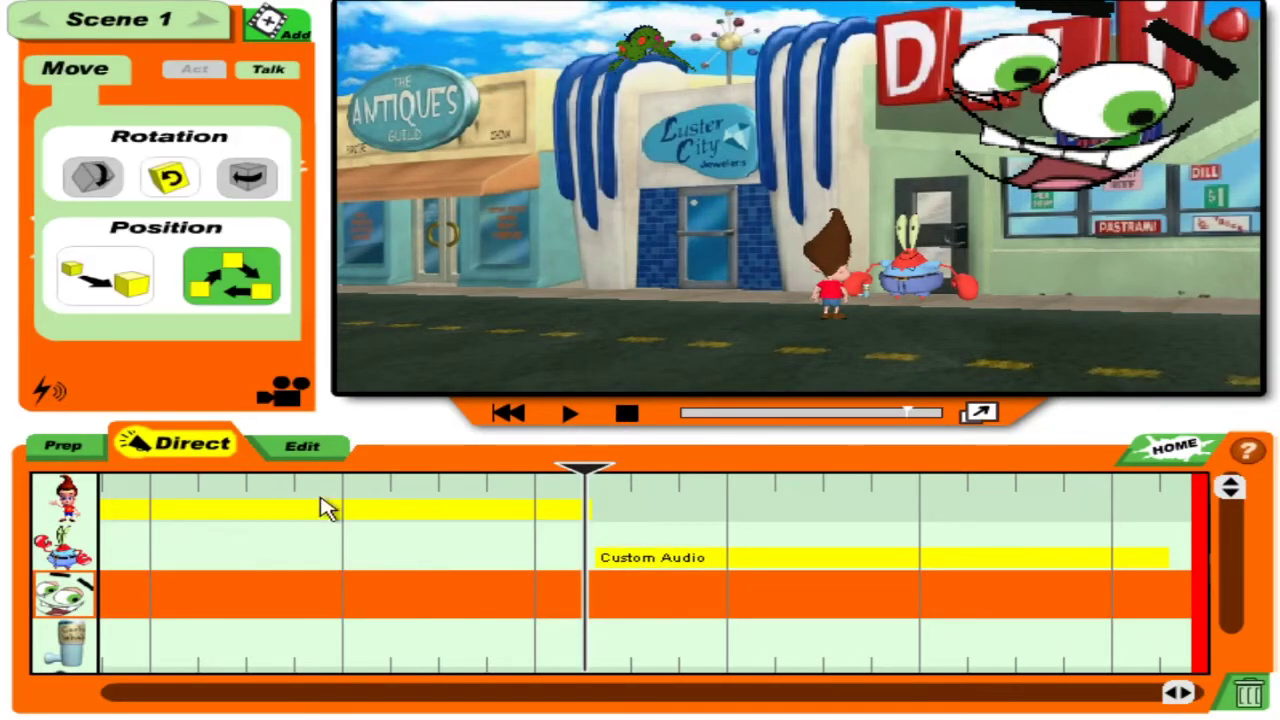
# Record a Custom Audio line for Cosmo's floating face, then replay Scene 1 from the start.
pyautogui.click(298, 72)
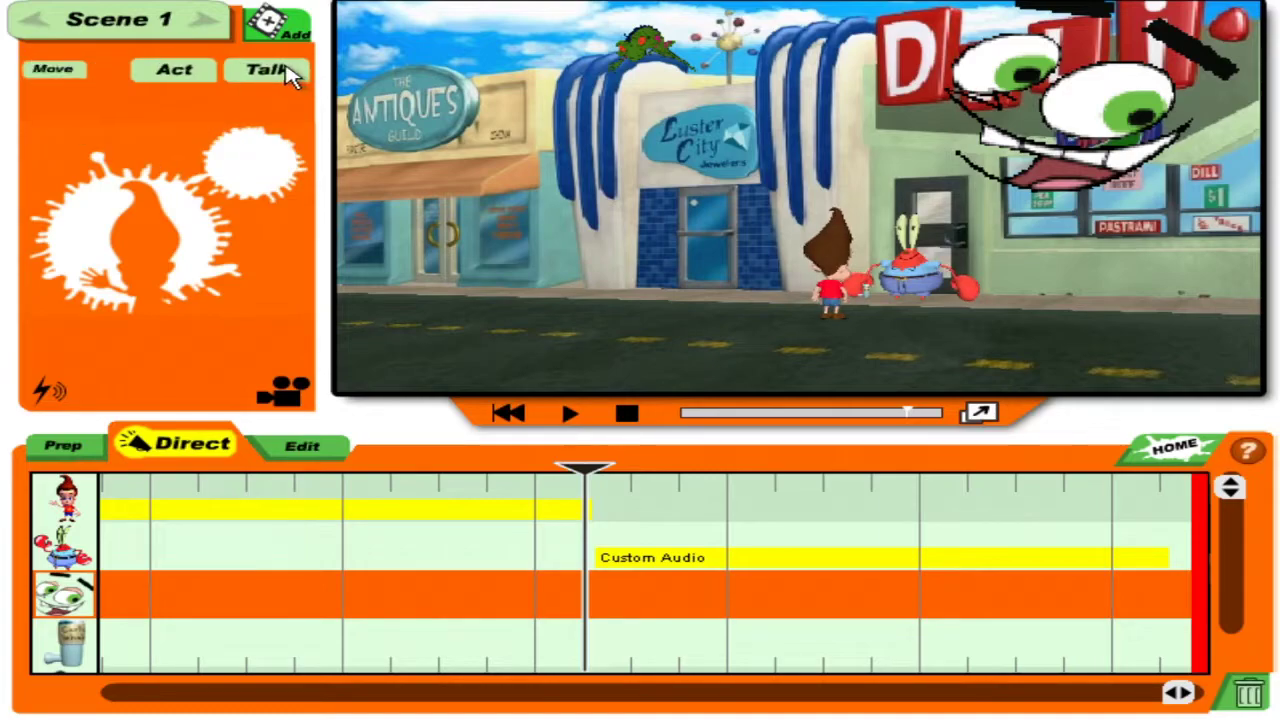
pyautogui.click(230, 284)
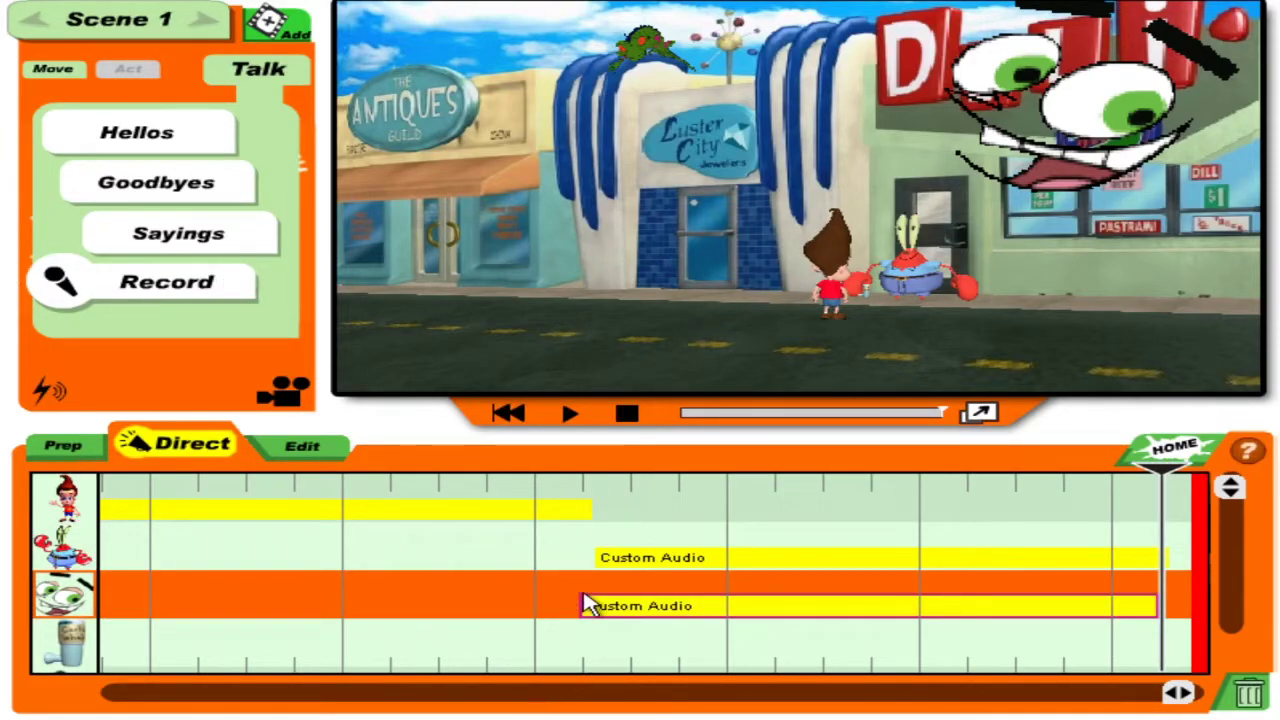
pyautogui.click(542, 589)
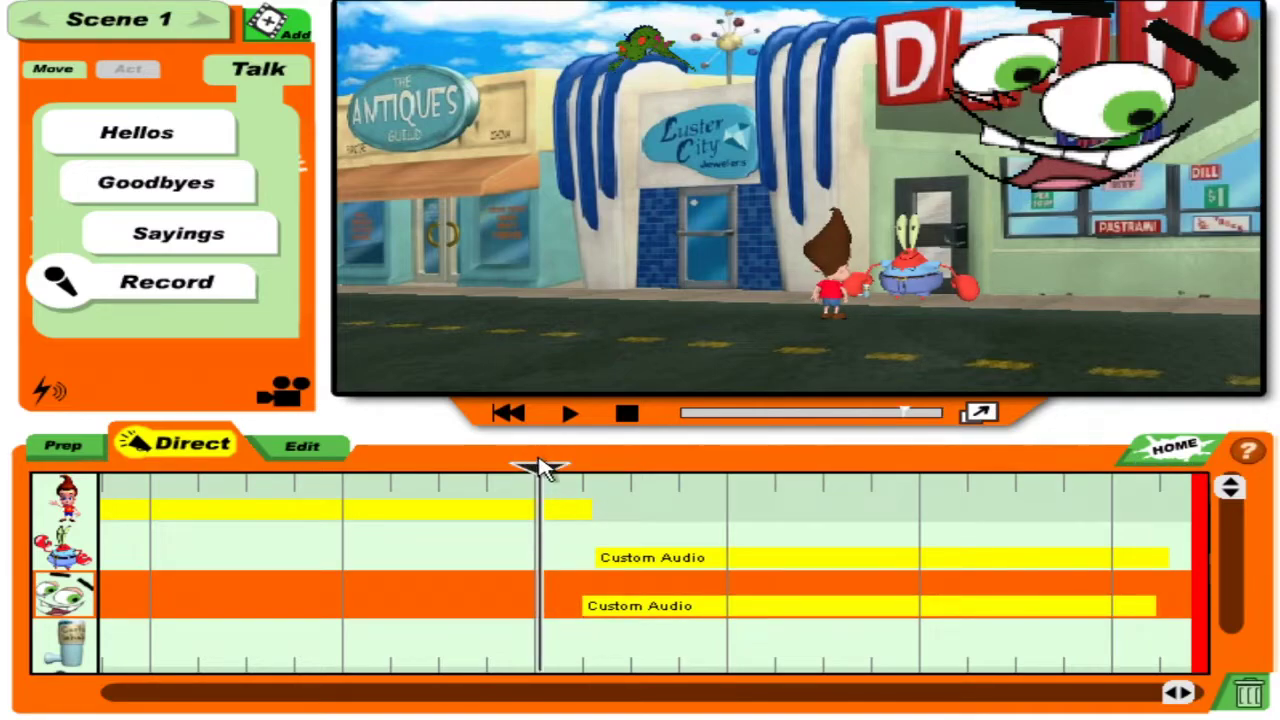
pyautogui.moveTo(545, 470); pyautogui.dragTo(8, 395)
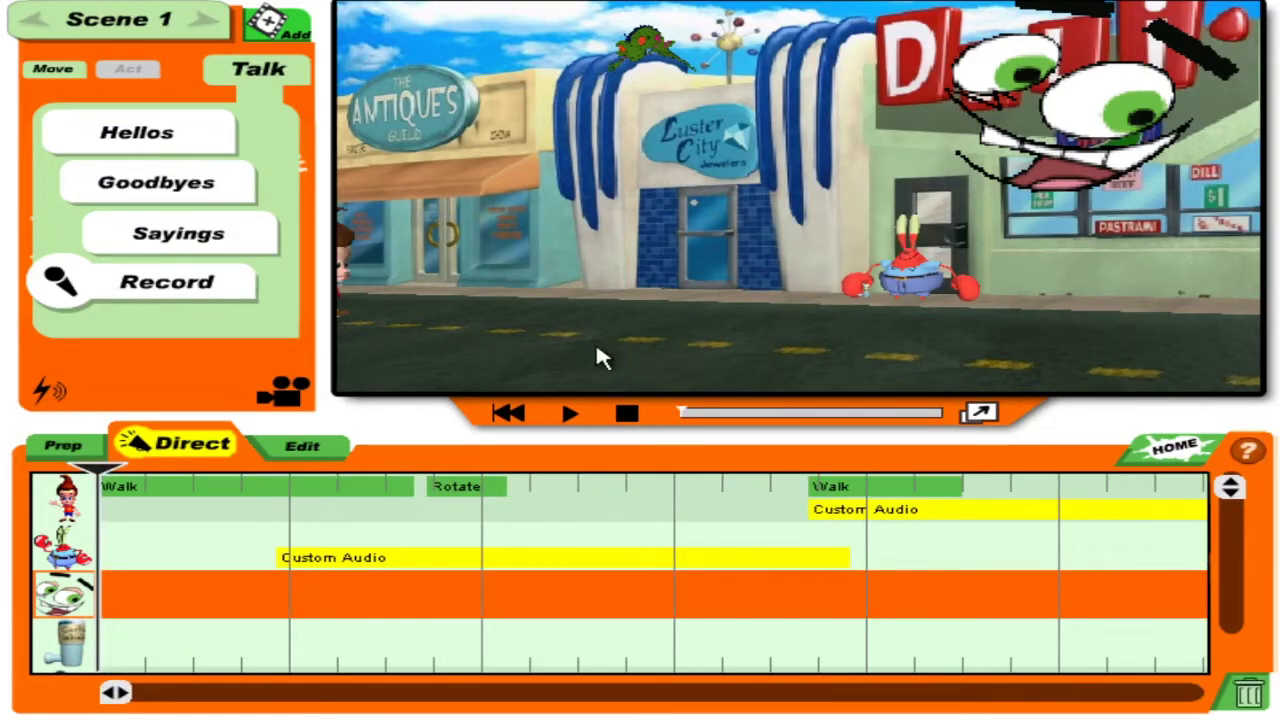
pyautogui.click(577, 414)
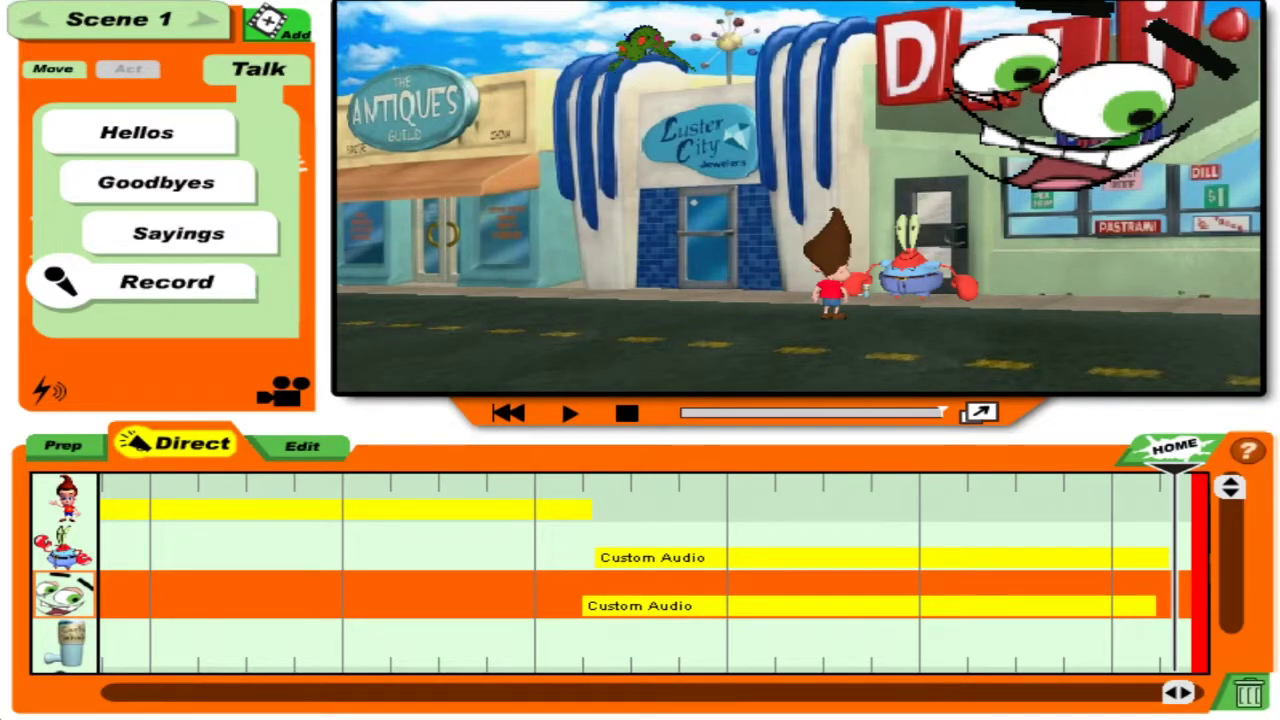
# Give the green creature a recorded path move and a straight move, then add a blank scene.
pyautogui.click(69, 675)
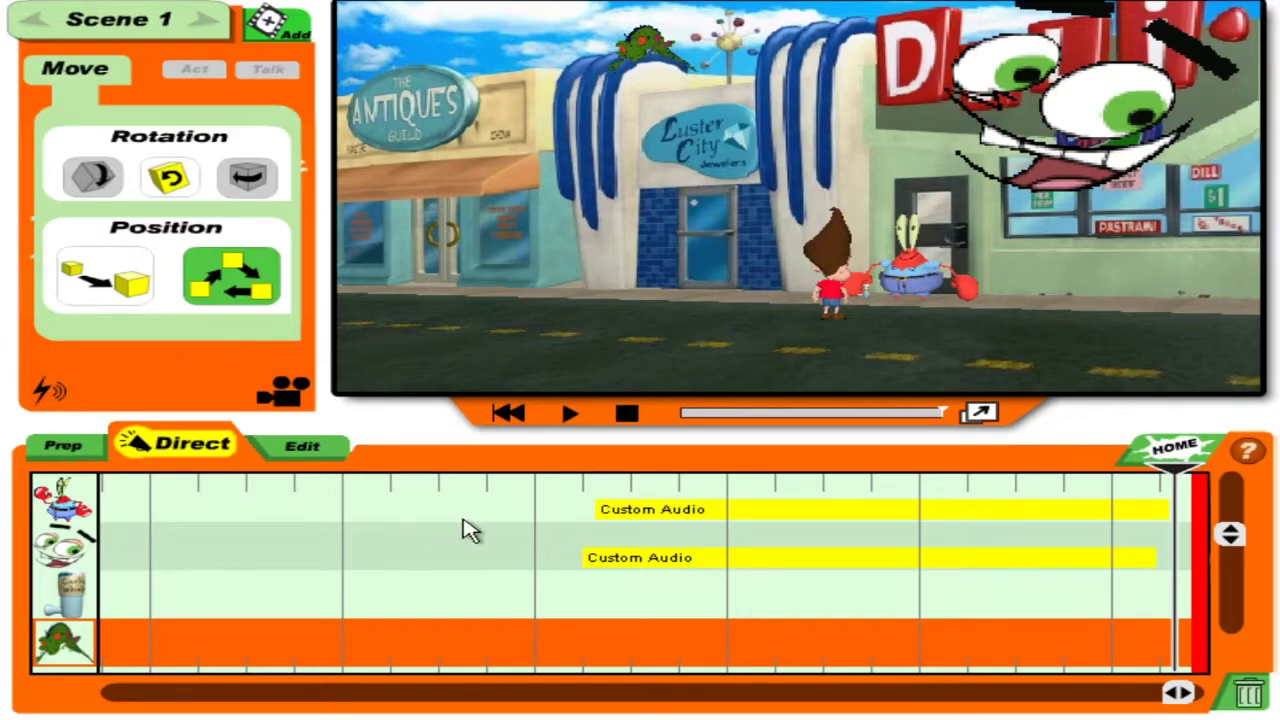
pyautogui.click(340, 540)
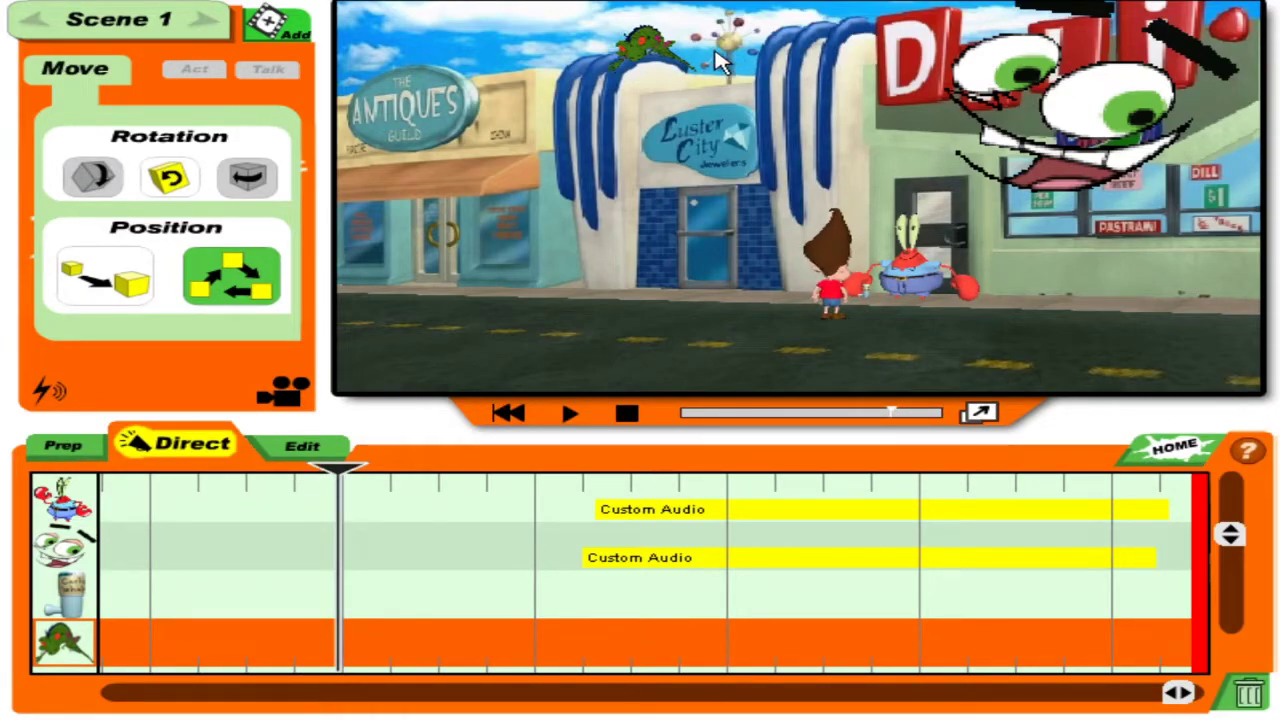
pyautogui.moveTo(648, 47)
pyautogui.mouseDown()
pyautogui.moveTo(831, 77)
pyautogui.moveTo(833, 284)
pyautogui.moveTo(458, 130)
pyautogui.moveTo(1195, 128)
pyautogui.moveTo(437, 280)
pyautogui.moveTo(9, 100)
pyautogui.moveTo(1260, 214)
pyautogui.moveTo(810, 262)
pyautogui.moveTo(657, 211)
pyautogui.moveTo(760, 140)
pyautogui.mouseUp()
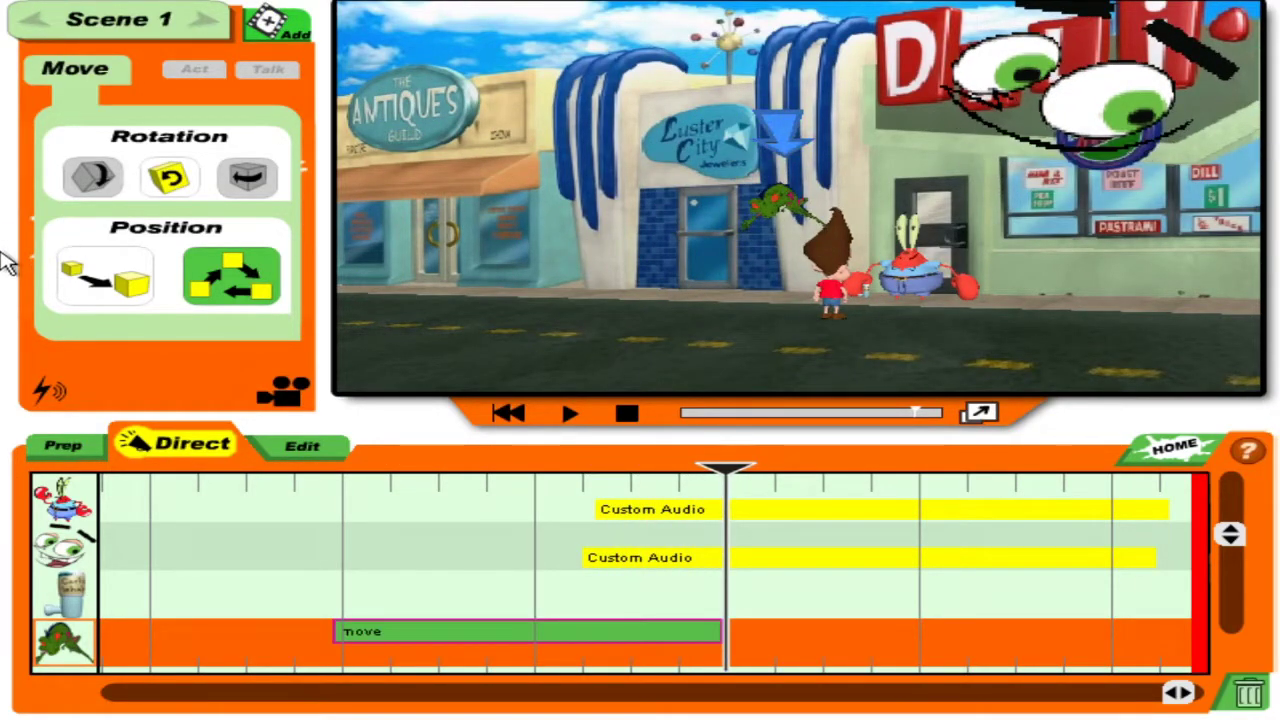
pyautogui.click(94, 286)
pyautogui.moveTo(727, 468); pyautogui.dragTo(765, 468)
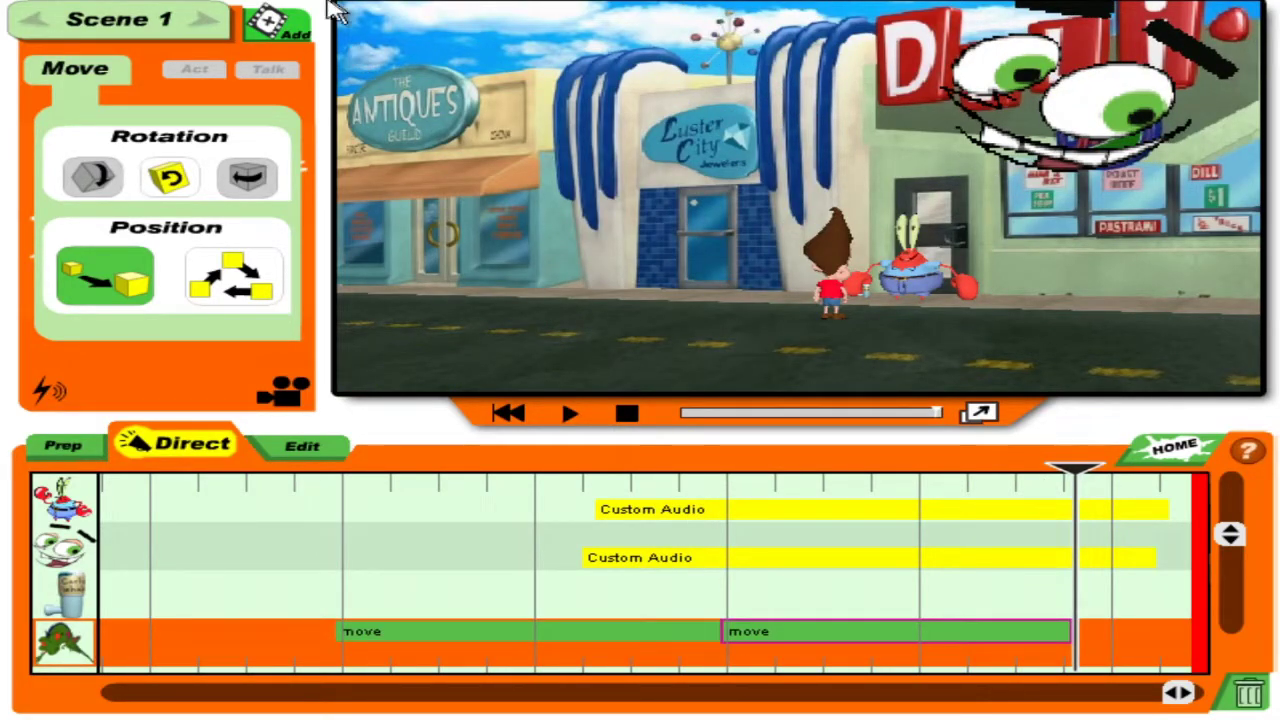
pyautogui.click(280, 32)
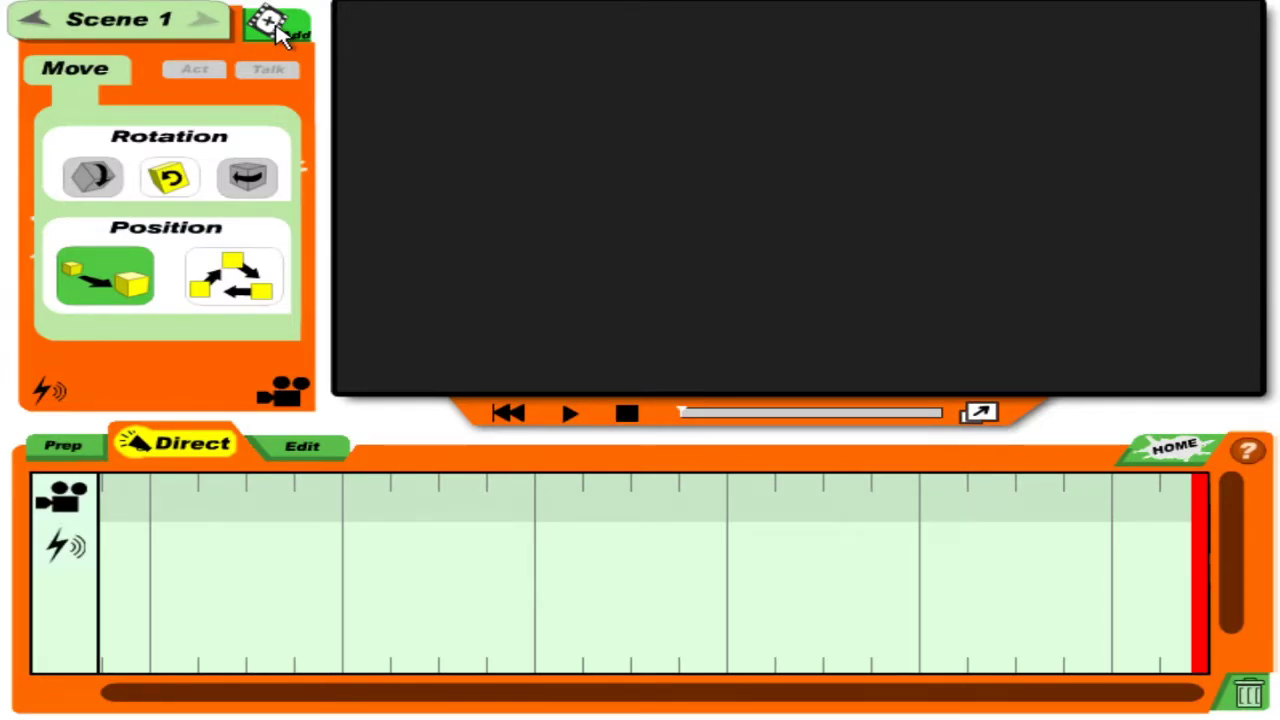
# Set Scene 2 on the Deli street set and add Mr. Krabs to it.
pyautogui.click(280, 32)
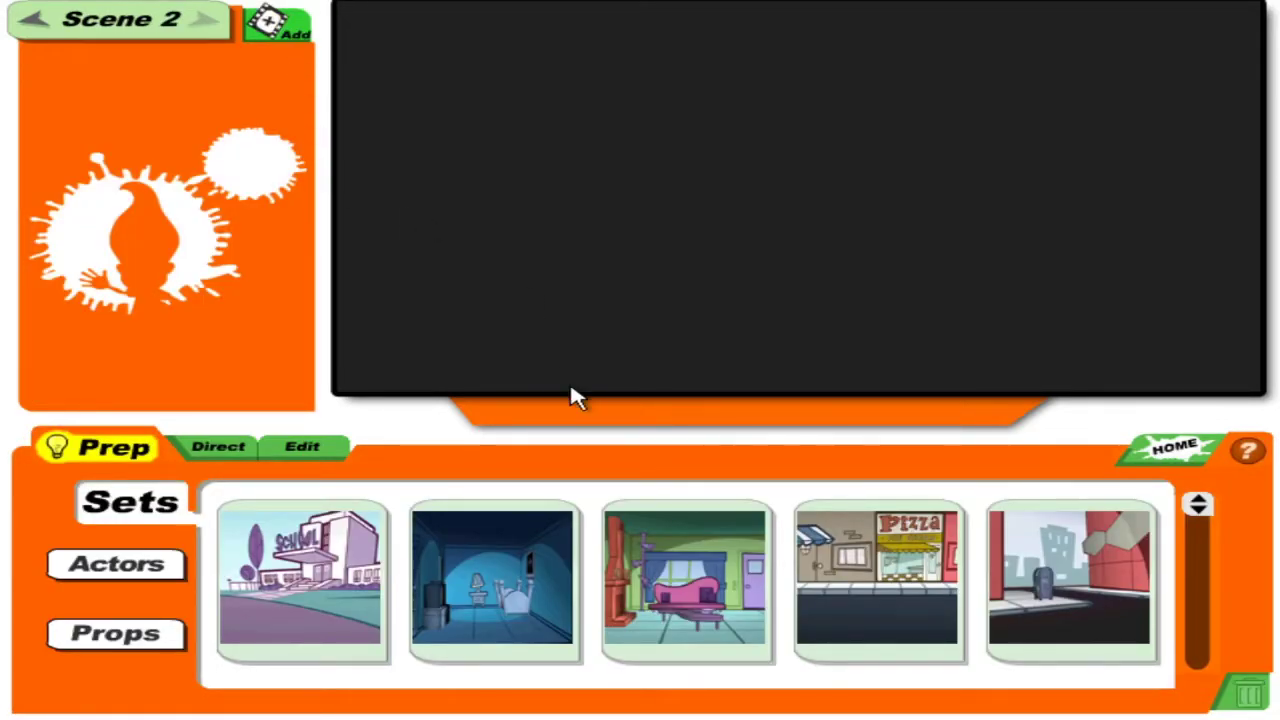
pyautogui.moveTo(1200, 503); pyautogui.dragTo(1198, 572)
pyautogui.click(889, 572)
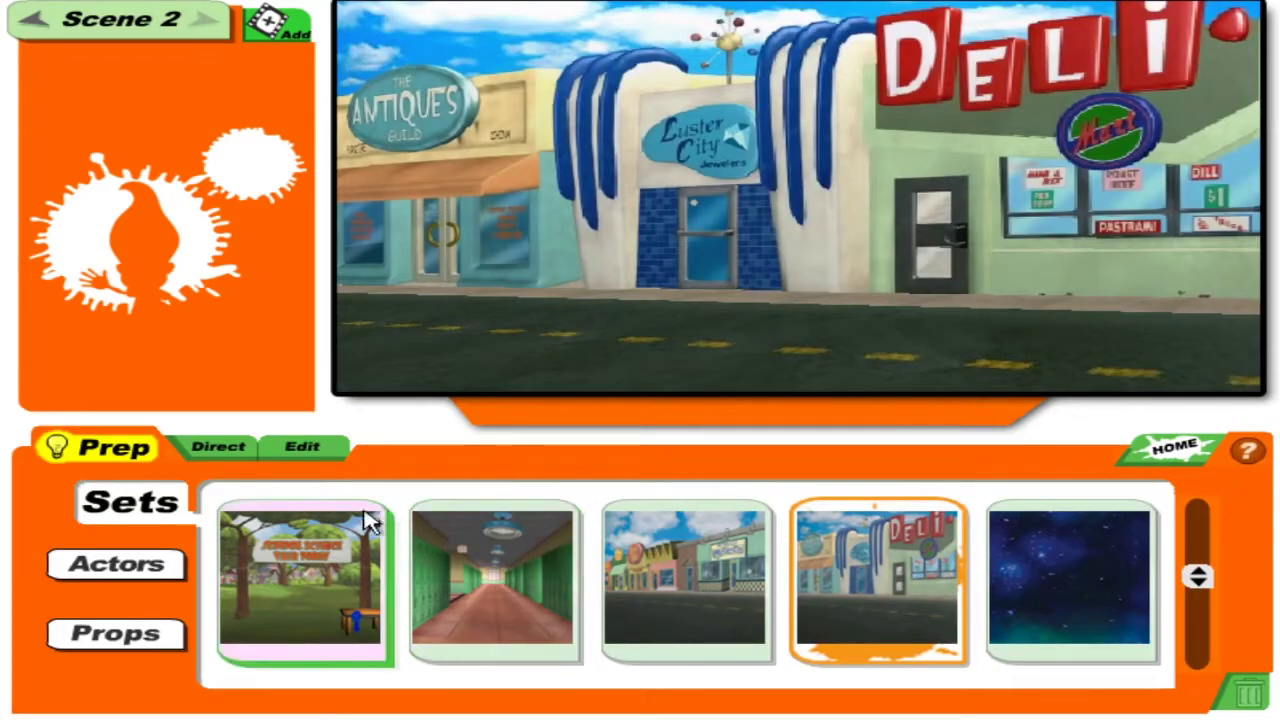
pyautogui.click(170, 580)
pyautogui.click(686, 580)
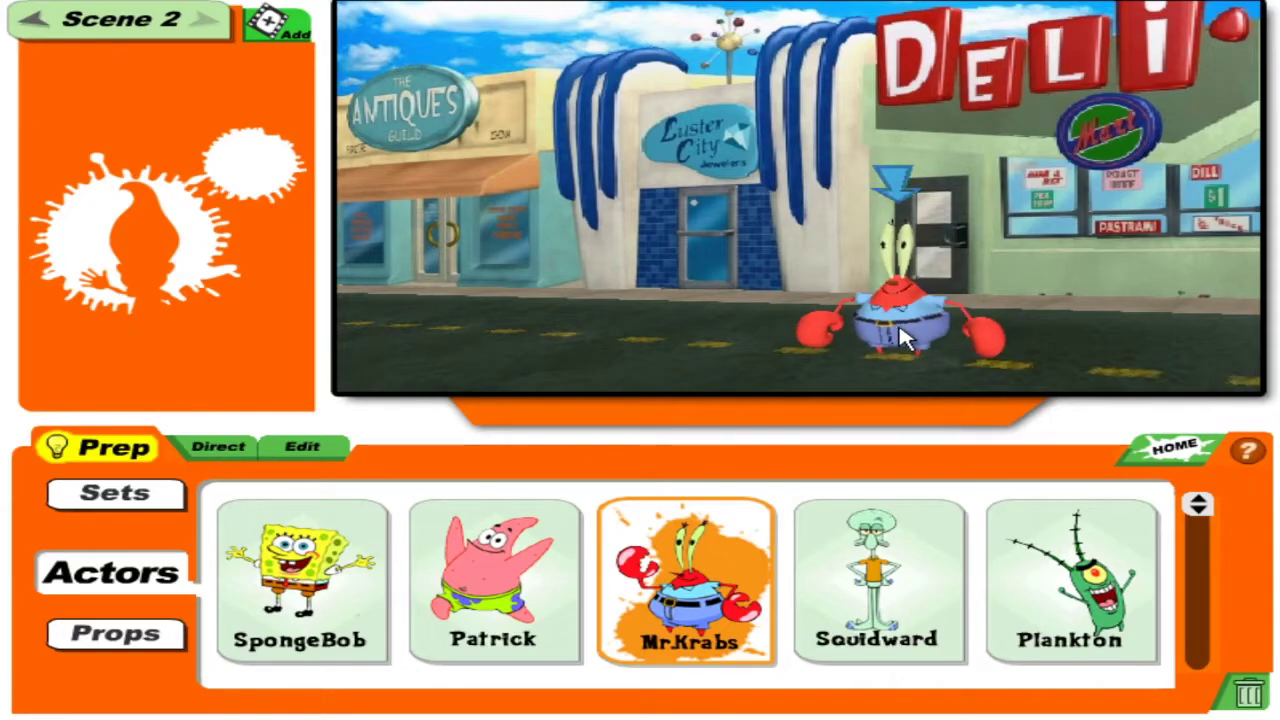
# Place Mr. Krabs by the deli door and add Jimmy standing near him.
pyautogui.moveTo(897, 333); pyautogui.dragTo(894, 235)
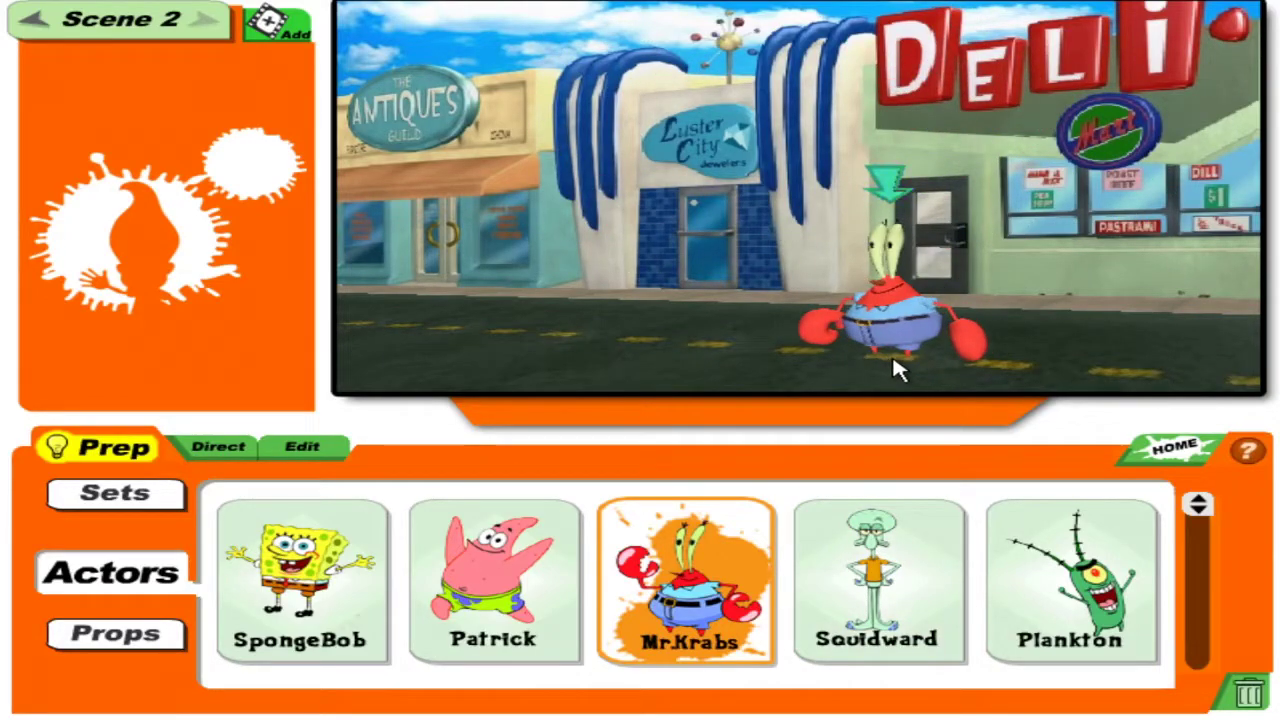
pyautogui.moveTo(877, 343); pyautogui.dragTo(951, 23)
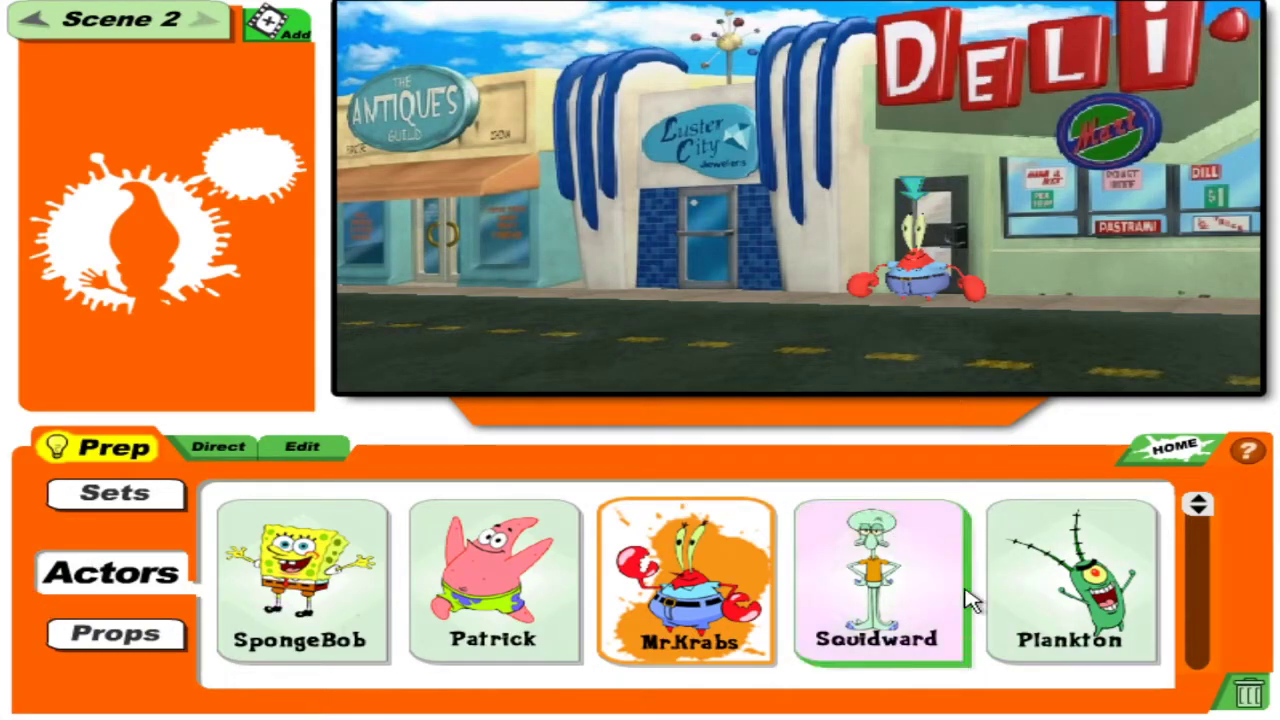
pyautogui.moveTo(1205, 512); pyautogui.dragTo(1200, 563)
pyautogui.click(449, 588)
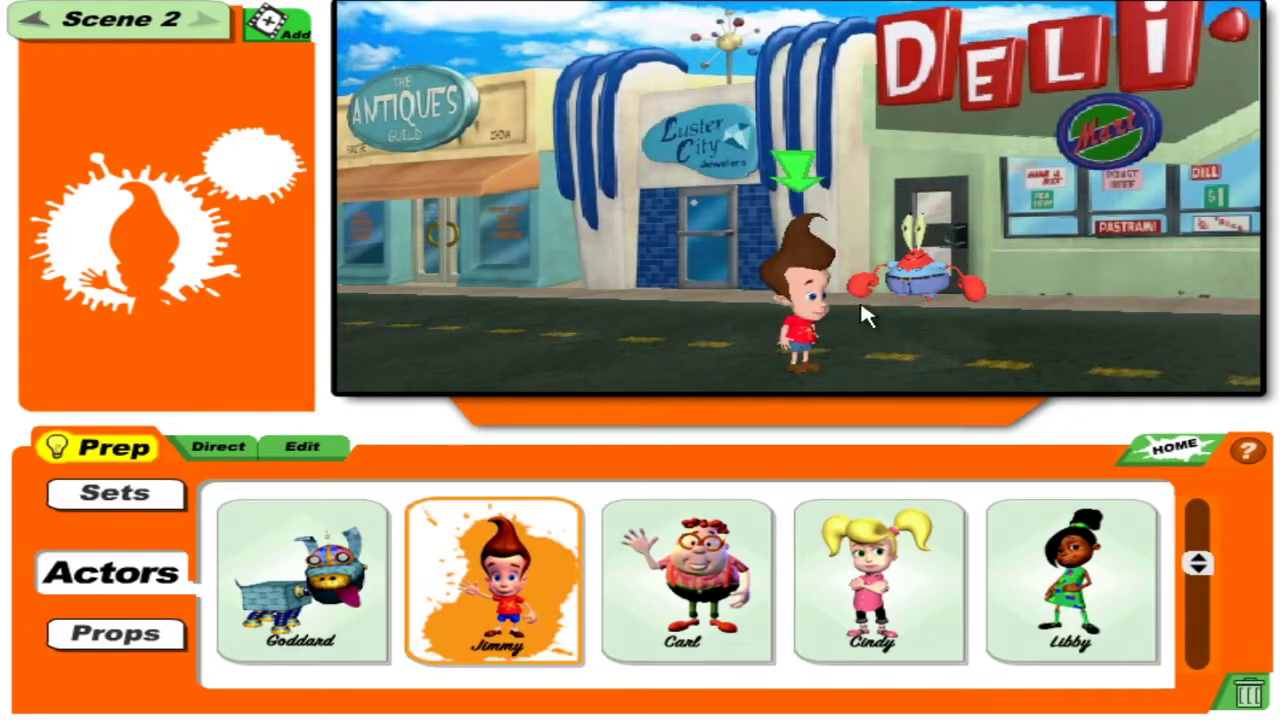
pyautogui.moveTo(848, 340); pyautogui.dragTo(838, 200)
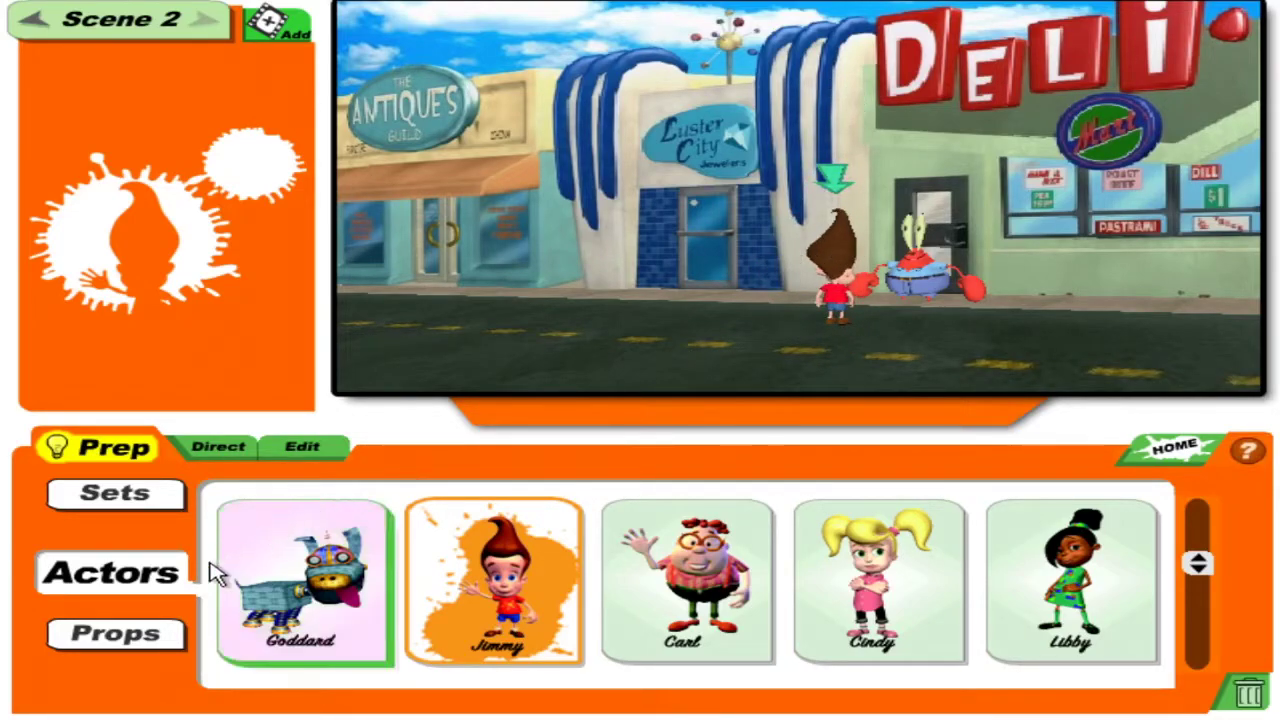
# Add Carl's Inhaler prop between Jimmy and Mr. Krabs.
pyautogui.click(152, 636)
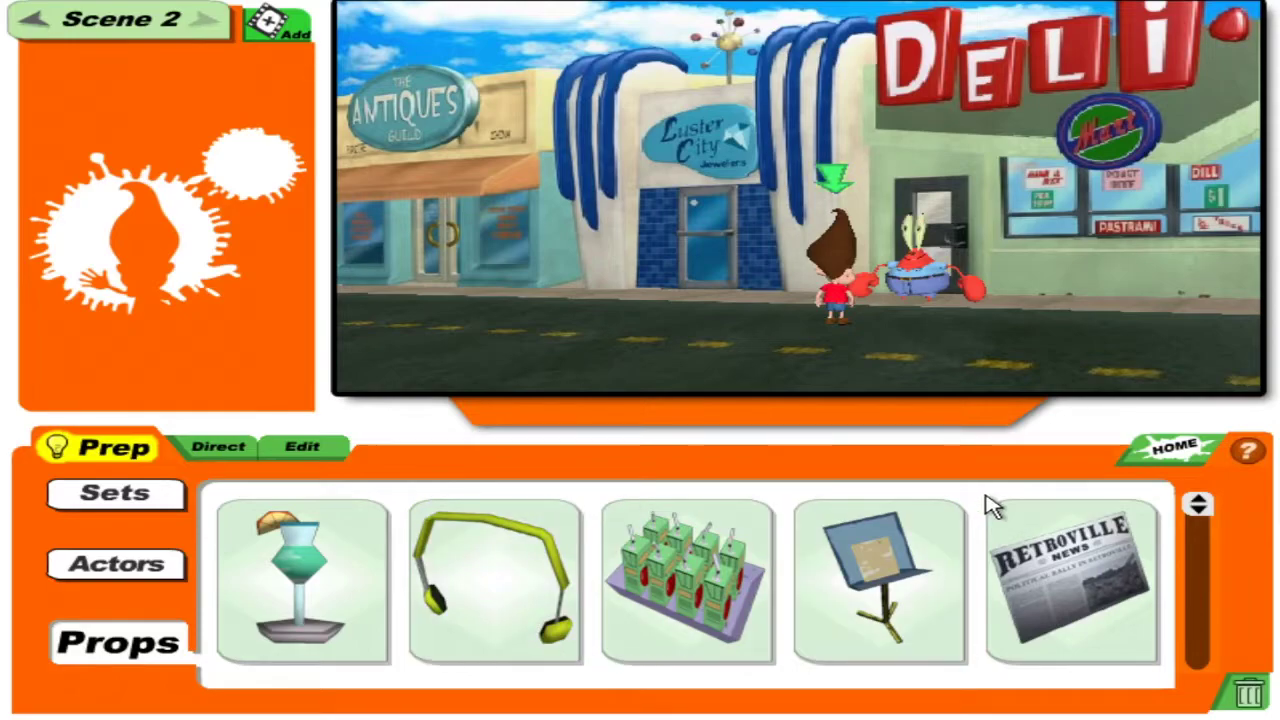
pyautogui.moveTo(1180, 505); pyautogui.dragTo(1197, 605)
pyautogui.moveTo(250, 540); pyautogui.dragTo(870, 372)
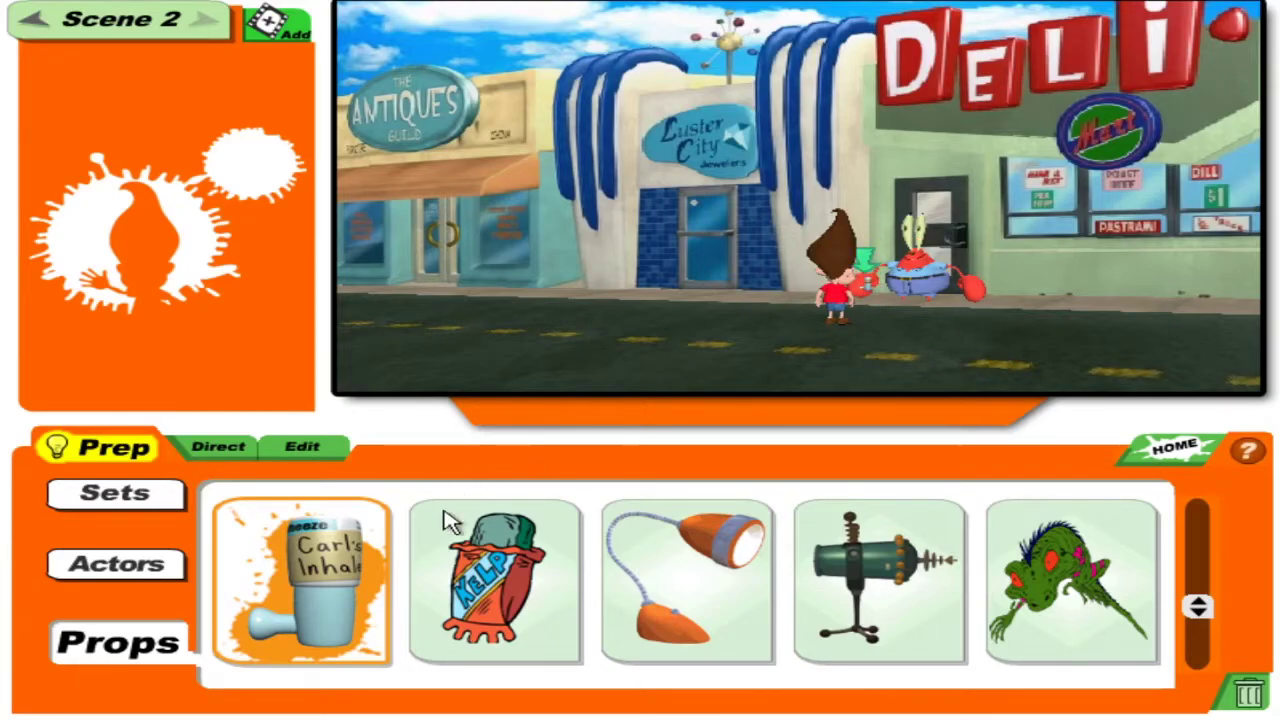
pyautogui.click(190, 572)
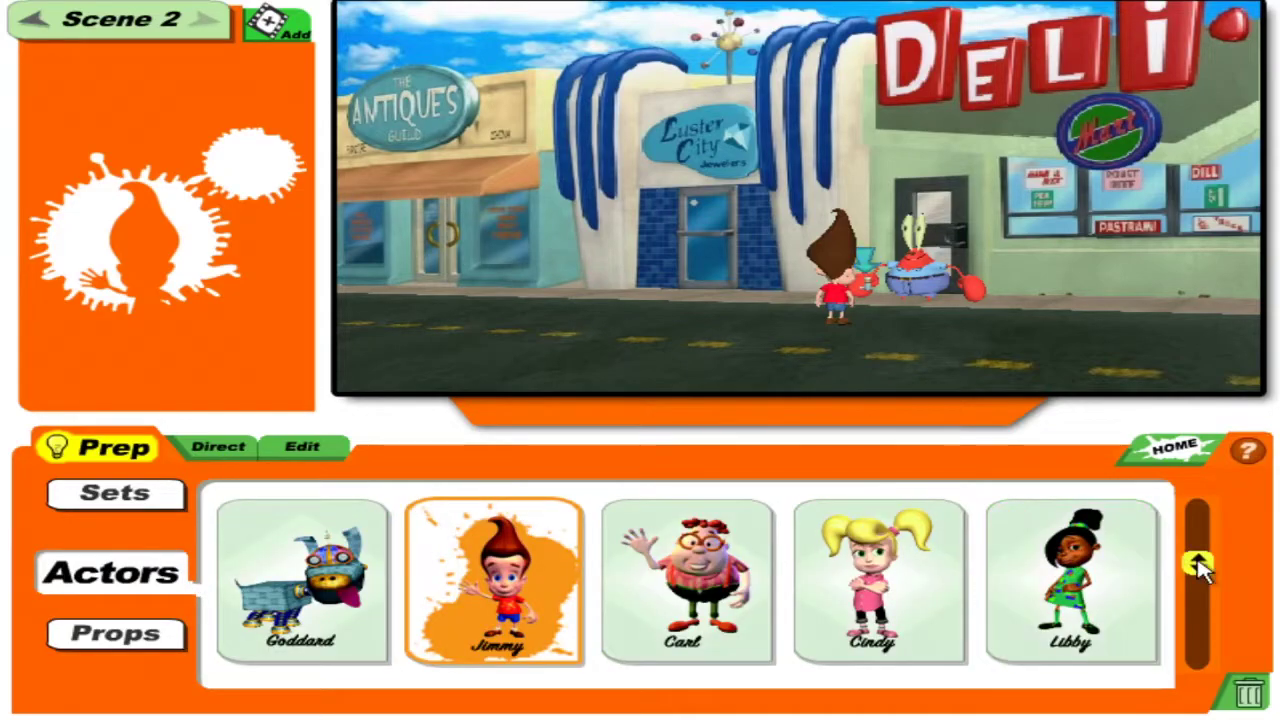
# Add Wanda's Face and position it floating over the DELI sign.
pyautogui.moveTo(1196, 562); pyautogui.dragTo(1210, 710)
pyautogui.click(290, 590)
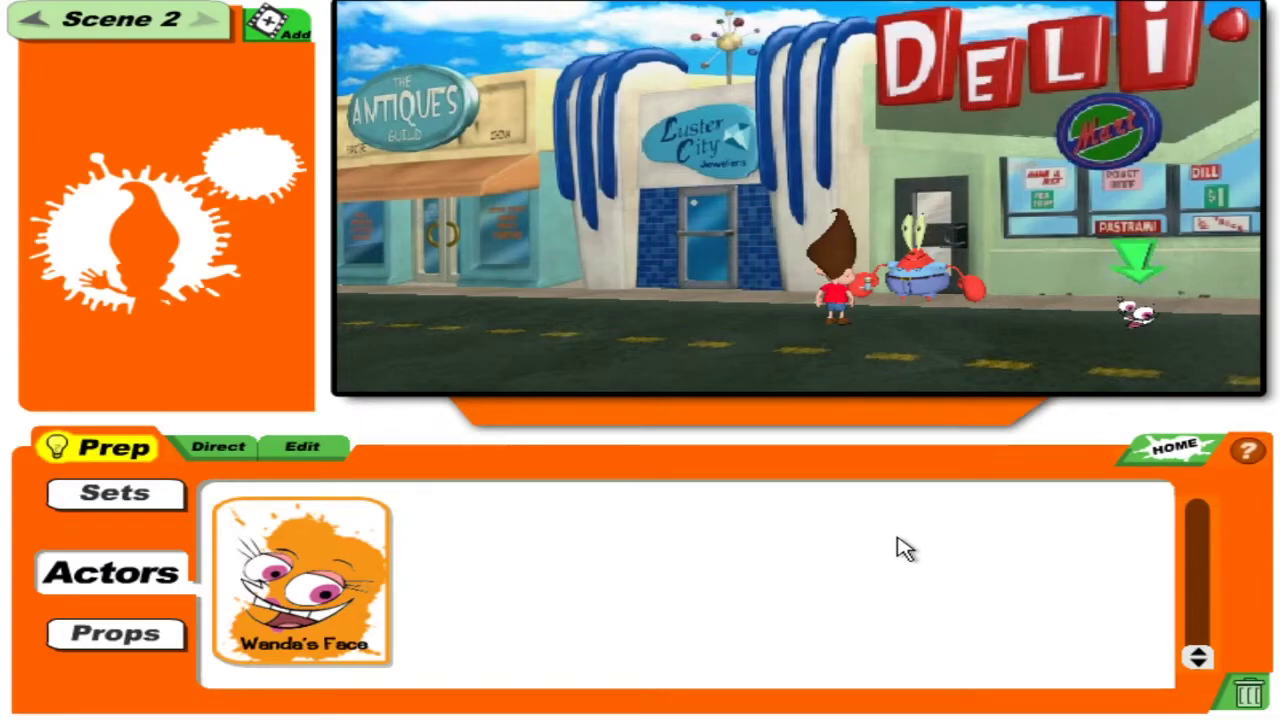
pyautogui.moveTo(1140, 255); pyautogui.dragTo(1105, 143)
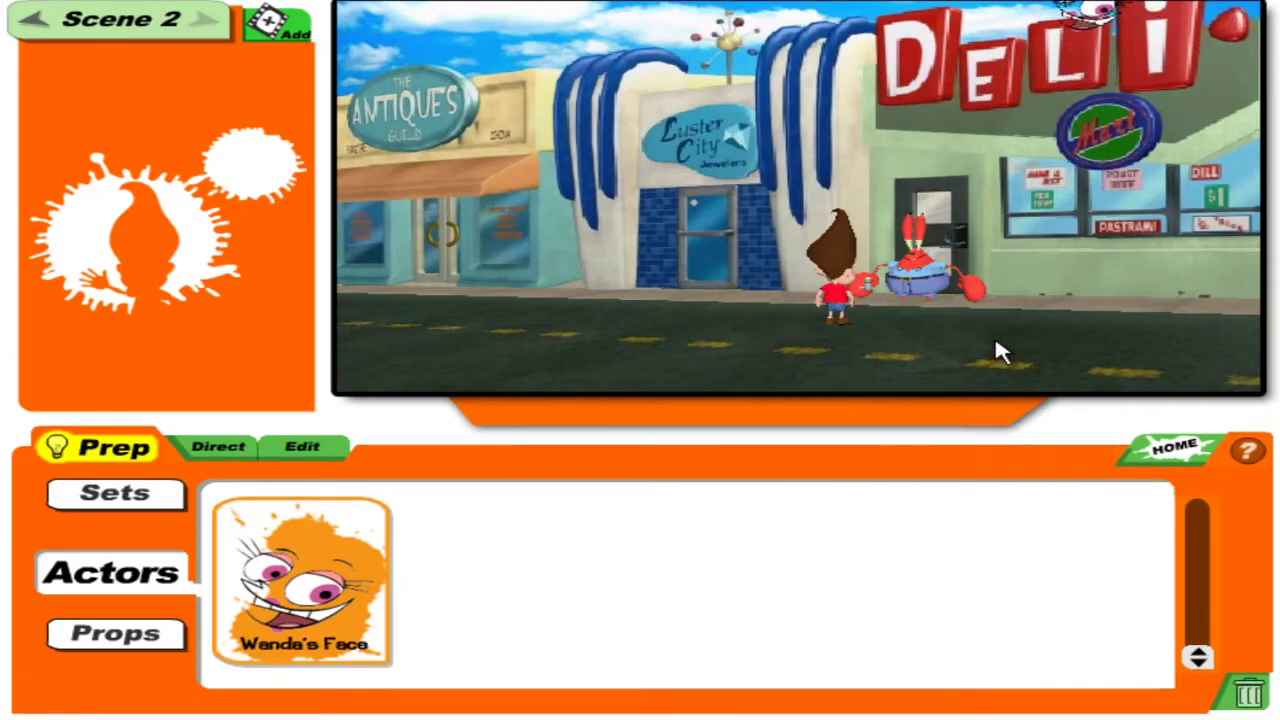
pyautogui.moveTo(1070, 30); pyautogui.dragTo(1068, 122)
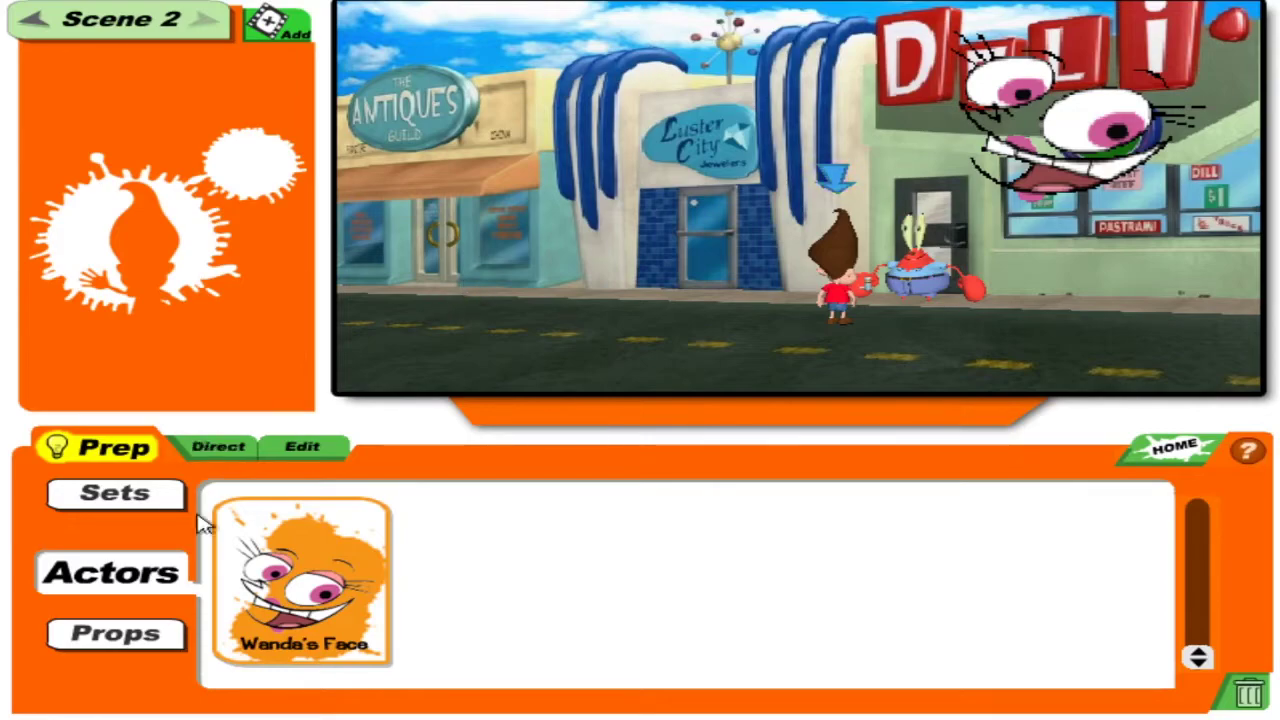
pyautogui.click(162, 638)
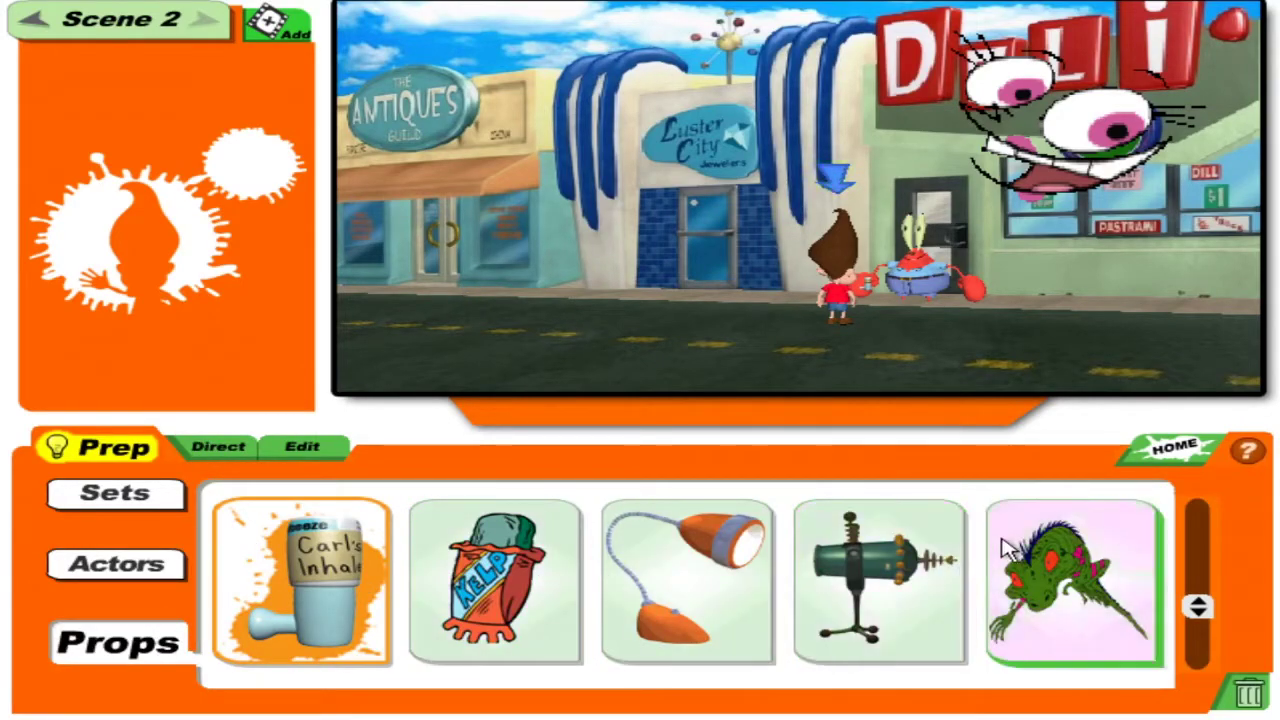
# Perch a cockatoo prop on the Antiques sign, then direct Mr. Krabs on Scene 2's timeline.
pyautogui.moveTo(1197, 607); pyautogui.dragTo(1212, 570)
pyautogui.click(494, 580)
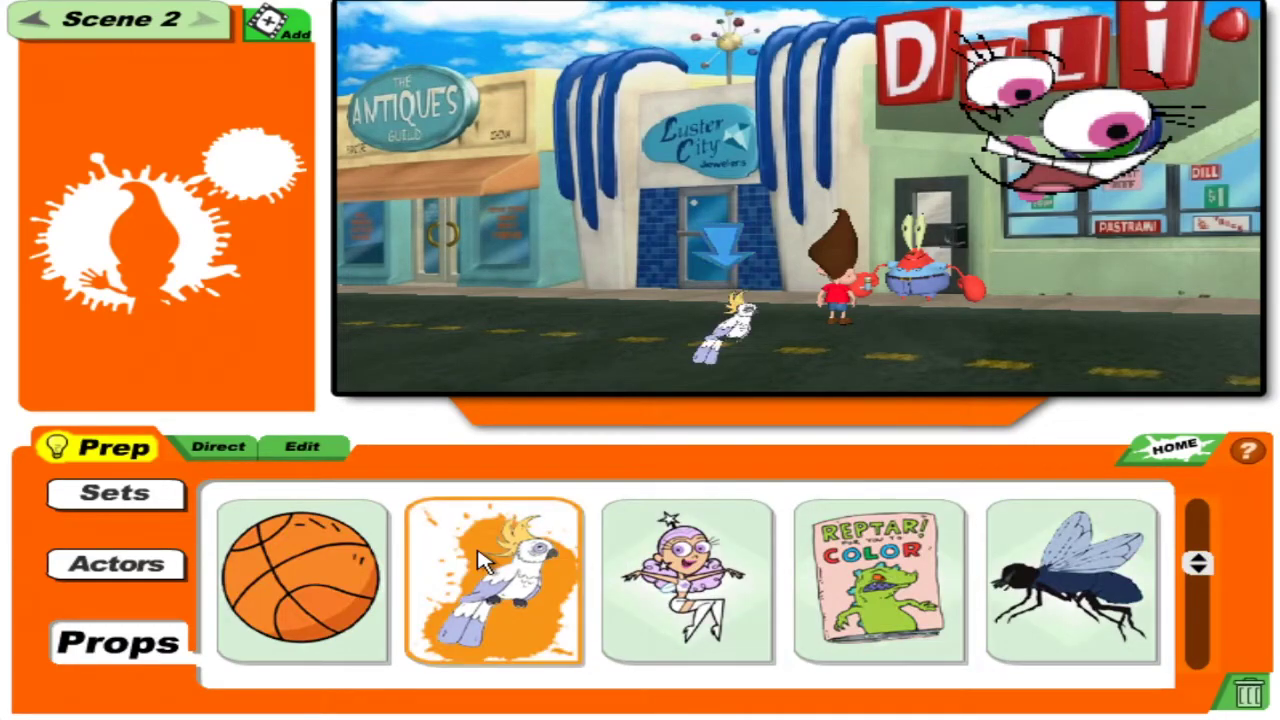
pyautogui.moveTo(750, 315)
pyautogui.mouseDown()
pyautogui.moveTo(712, 300)
pyautogui.moveTo(693, 268)
pyautogui.moveTo(670, 292)
pyautogui.moveTo(712, 250)
pyautogui.moveTo(812, 222)
pyautogui.moveTo(955, 40)
pyautogui.moveTo(812, 45)
pyautogui.moveTo(666, 77)
pyautogui.moveTo(520, 73)
pyautogui.mouseUp()
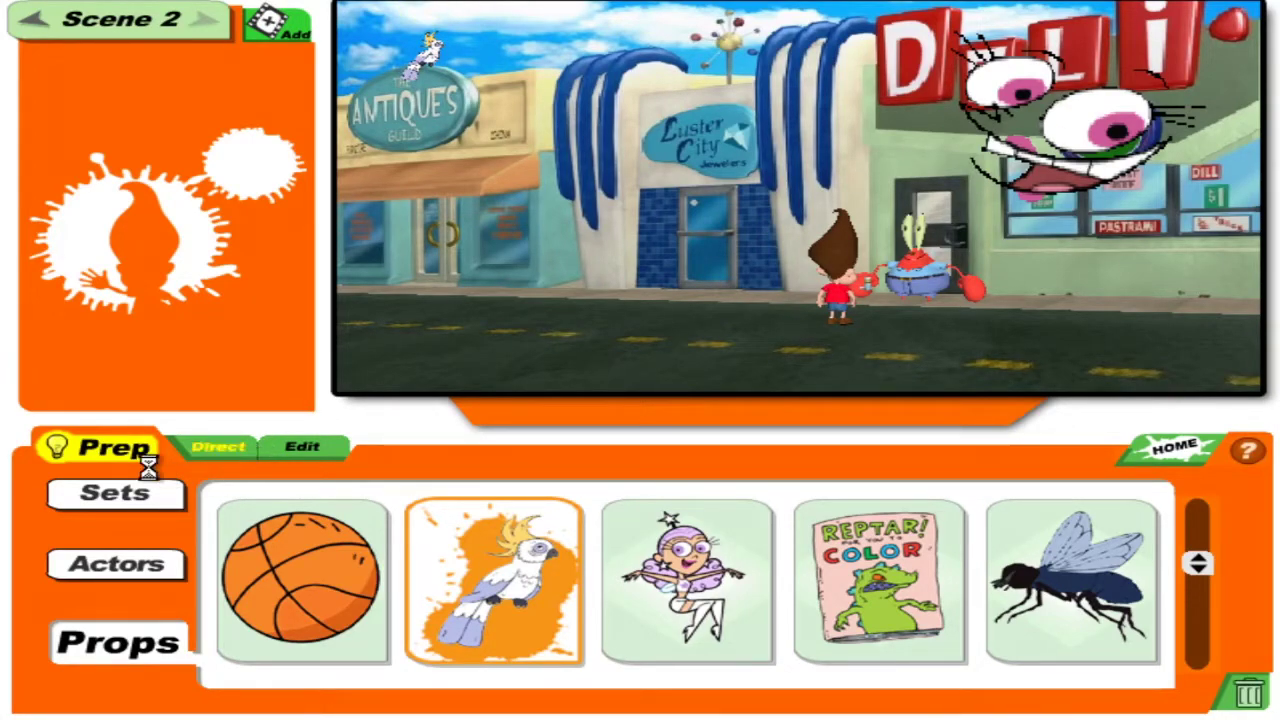
pyautogui.click(195, 447)
pyautogui.click(62, 497)
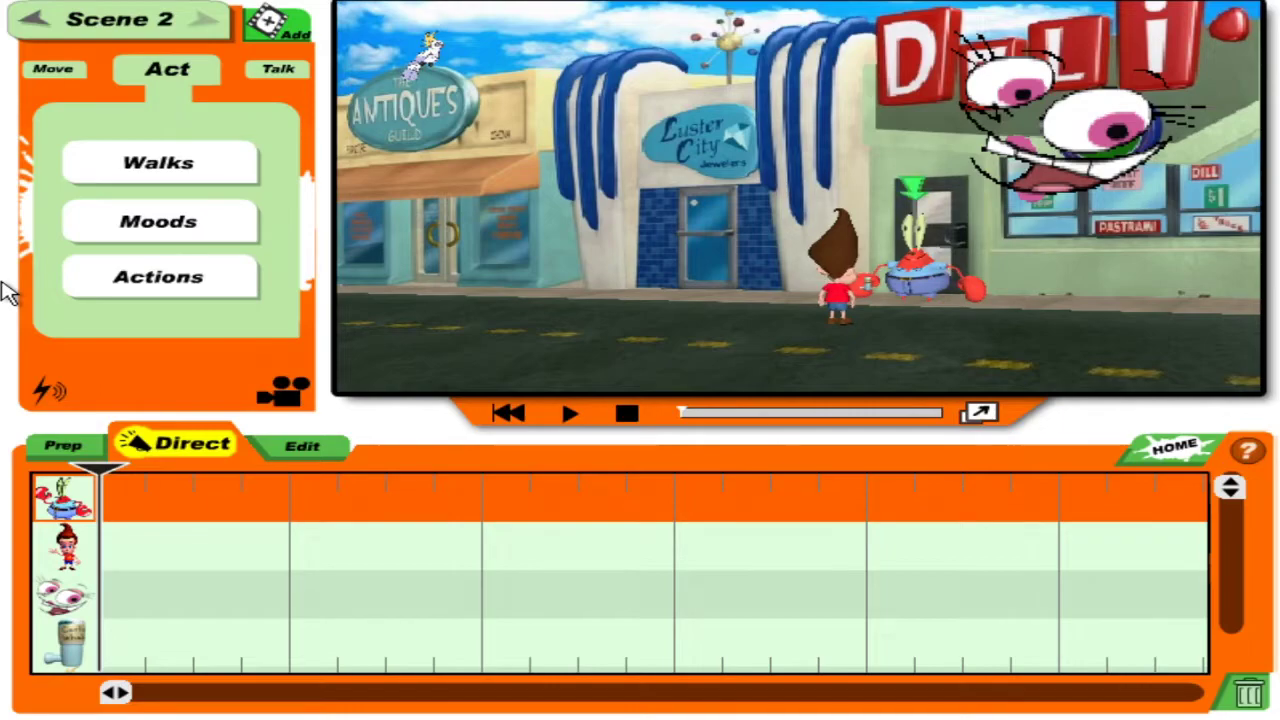
# Record a voice line for Wanda's Face and play it back from the scene start.
pyautogui.click(62, 545)
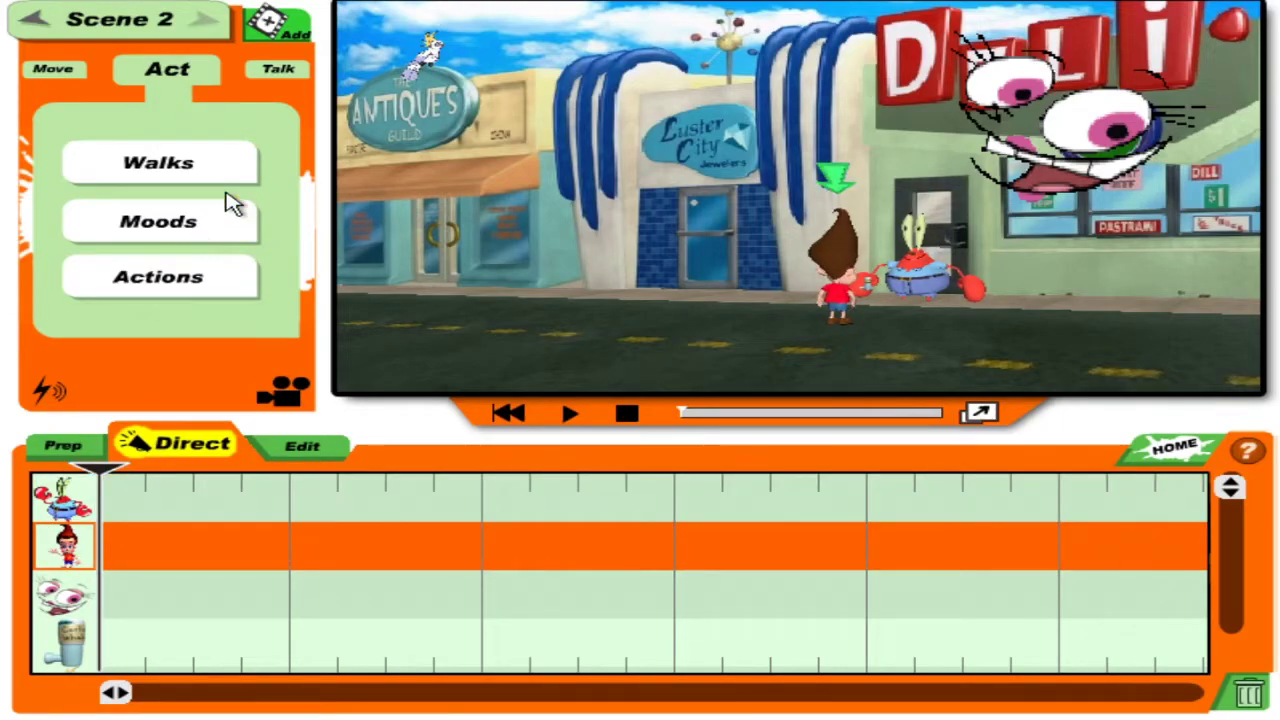
pyautogui.click(290, 70)
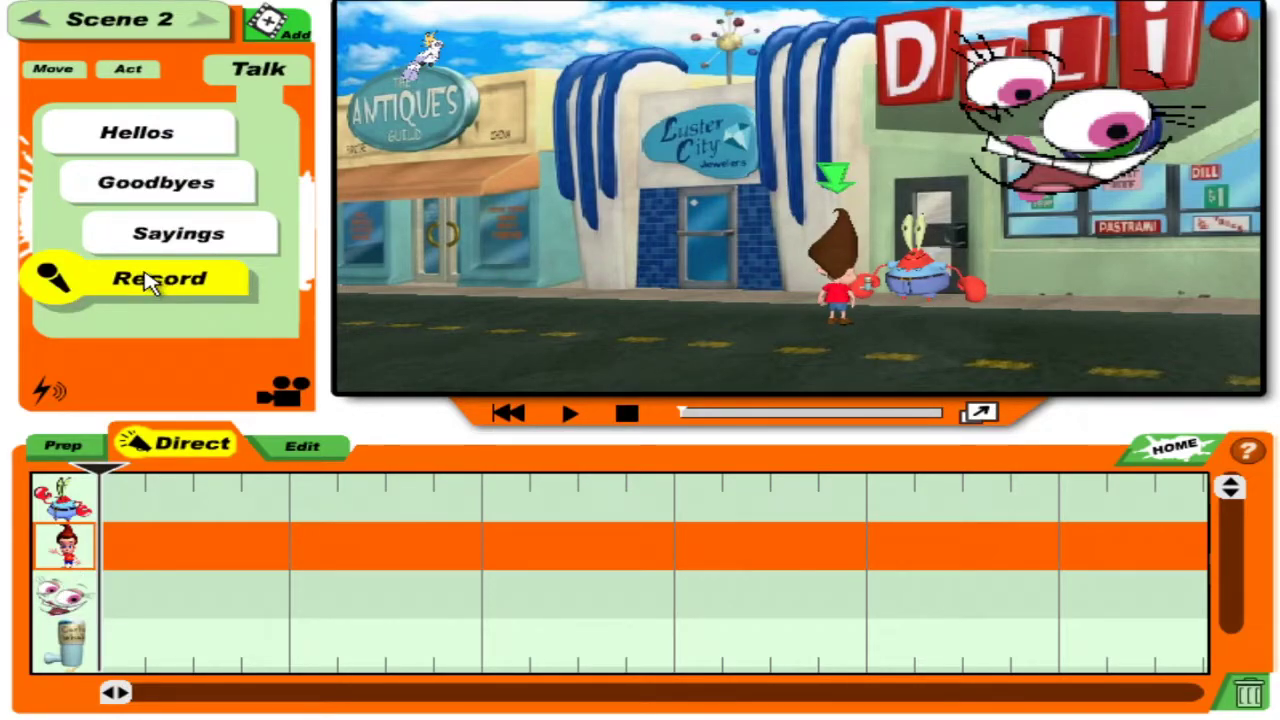
pyautogui.click(63, 595)
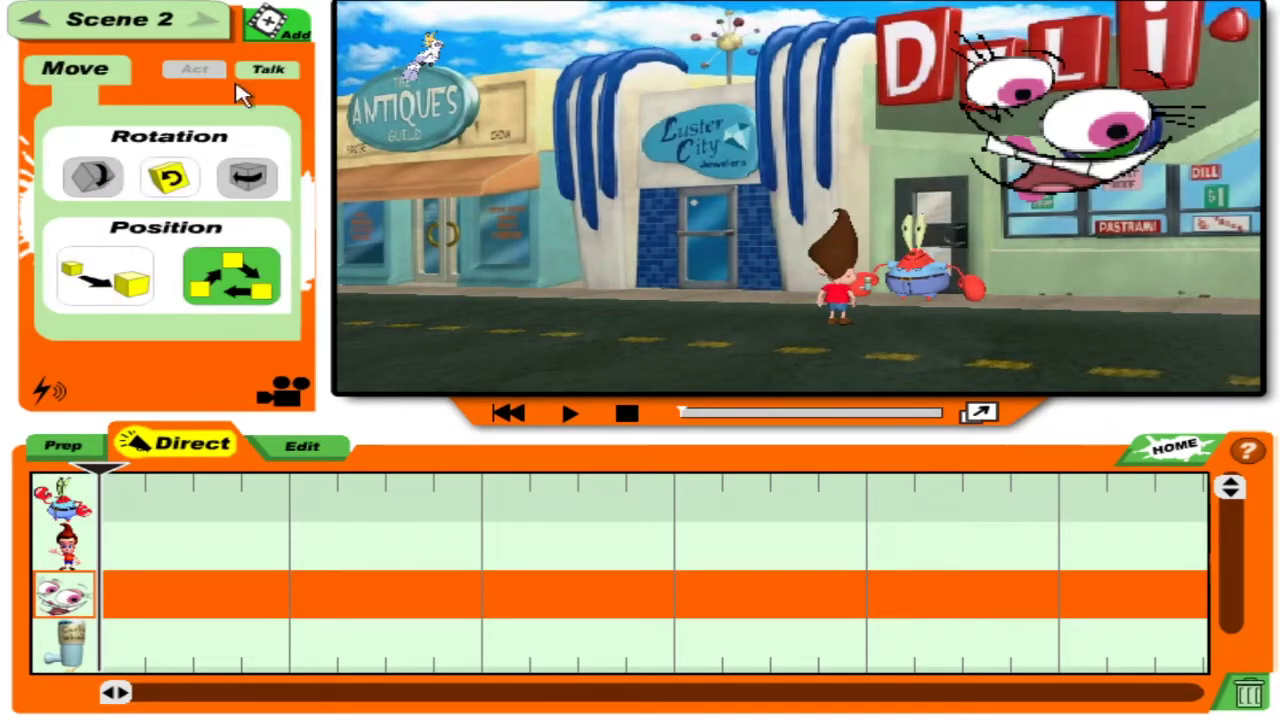
pyautogui.click(264, 72)
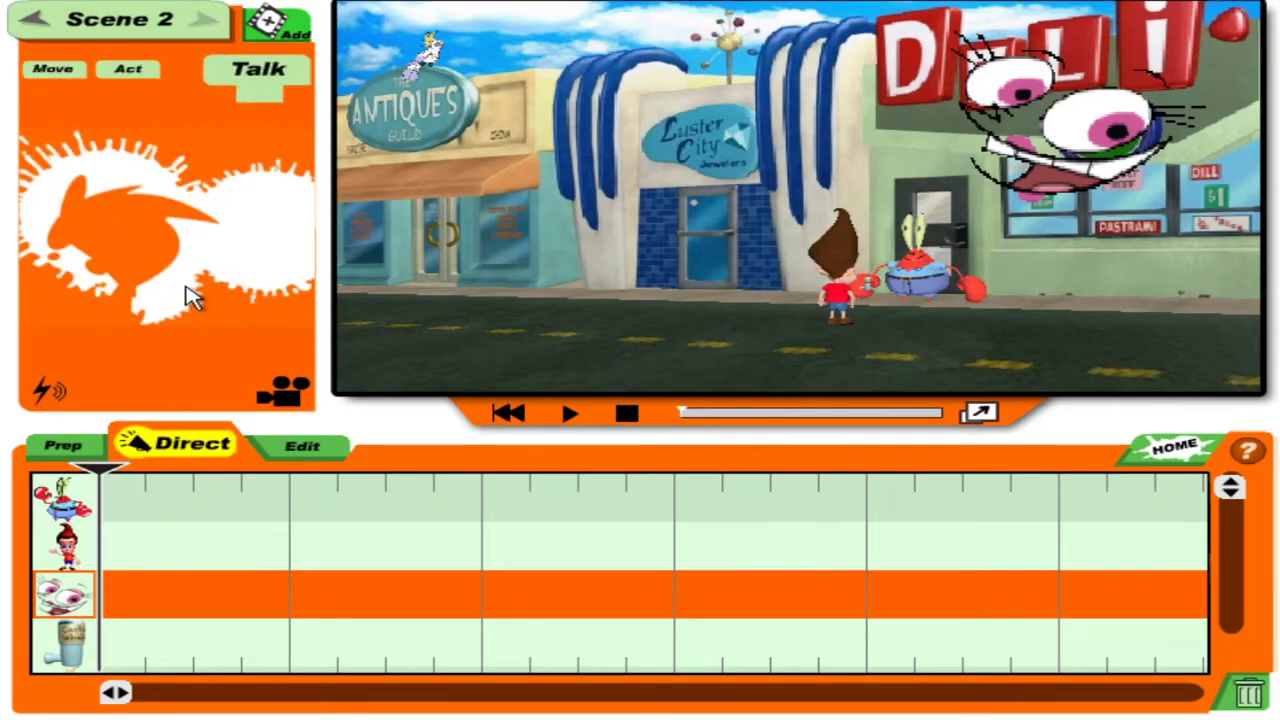
pyautogui.click(145, 287)
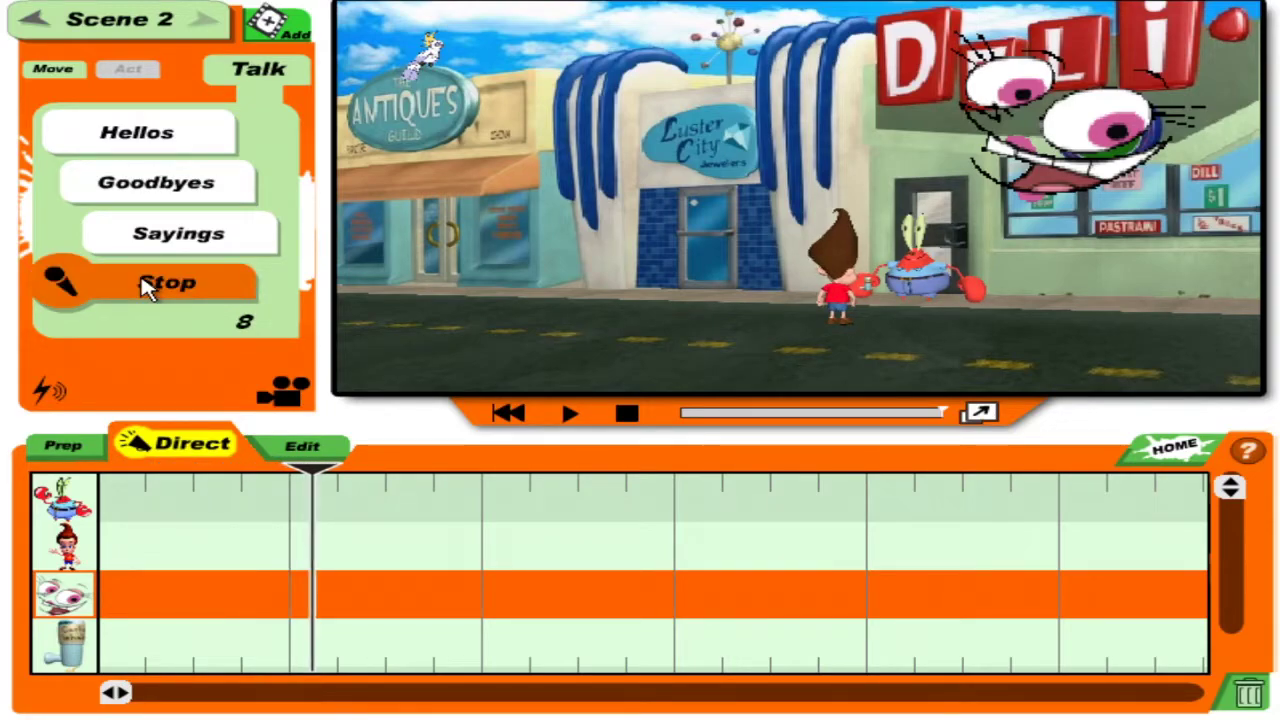
pyautogui.click(145, 285)
pyautogui.moveTo(400, 491); pyautogui.dragTo(97, 470)
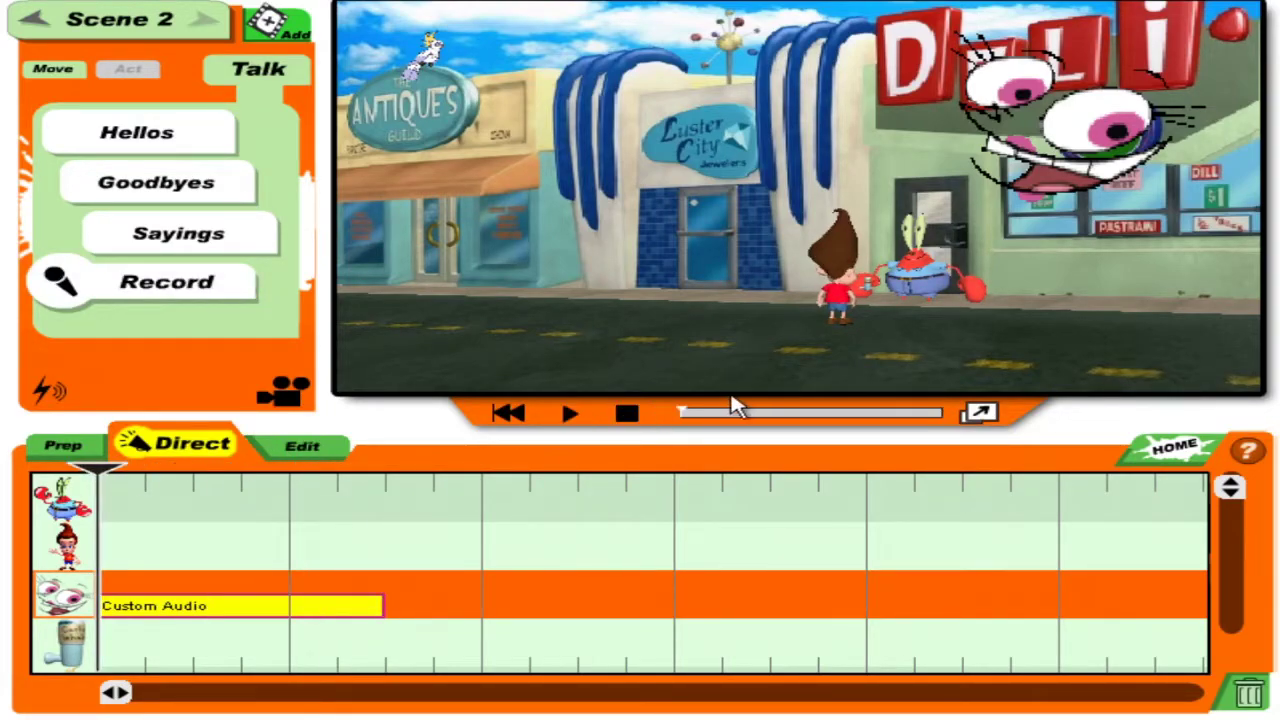
pyautogui.click(567, 415)
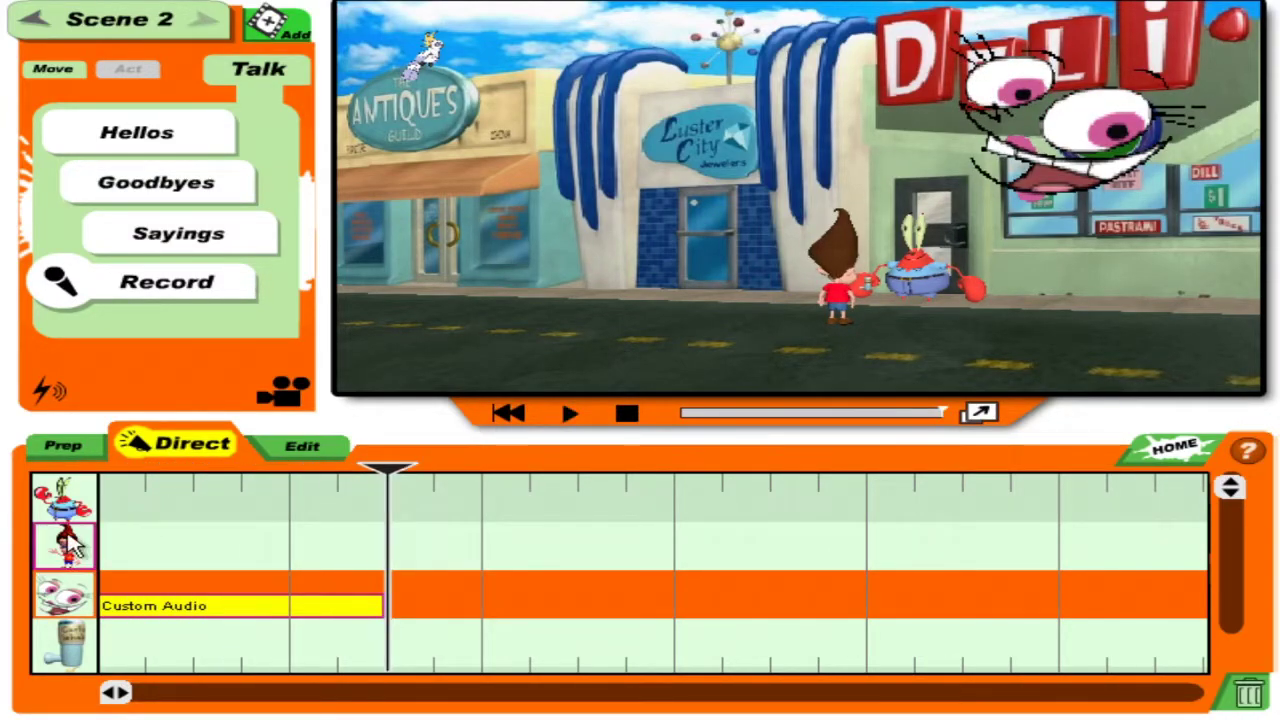
# Record Jimmy's dialogue line as a Custom Audio clip on his track.
pyautogui.click(64, 545)
pyautogui.click(262, 72)
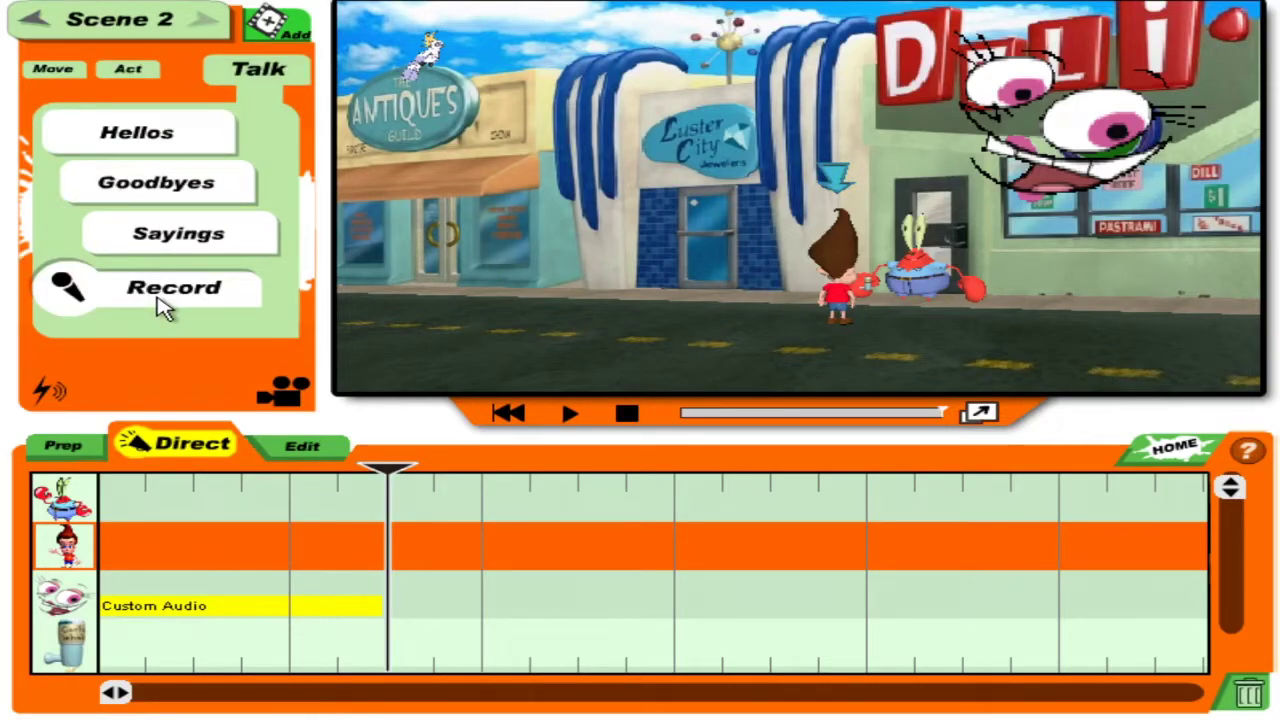
pyautogui.click(160, 302)
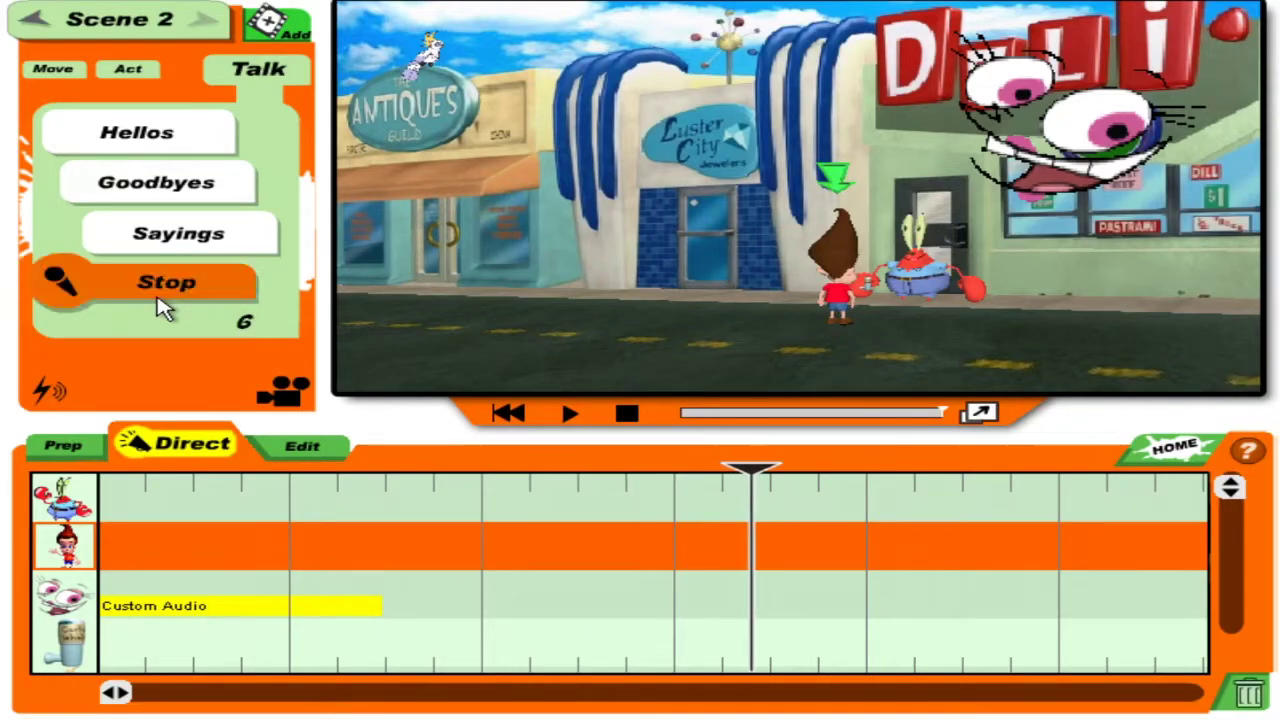
pyautogui.click(160, 305)
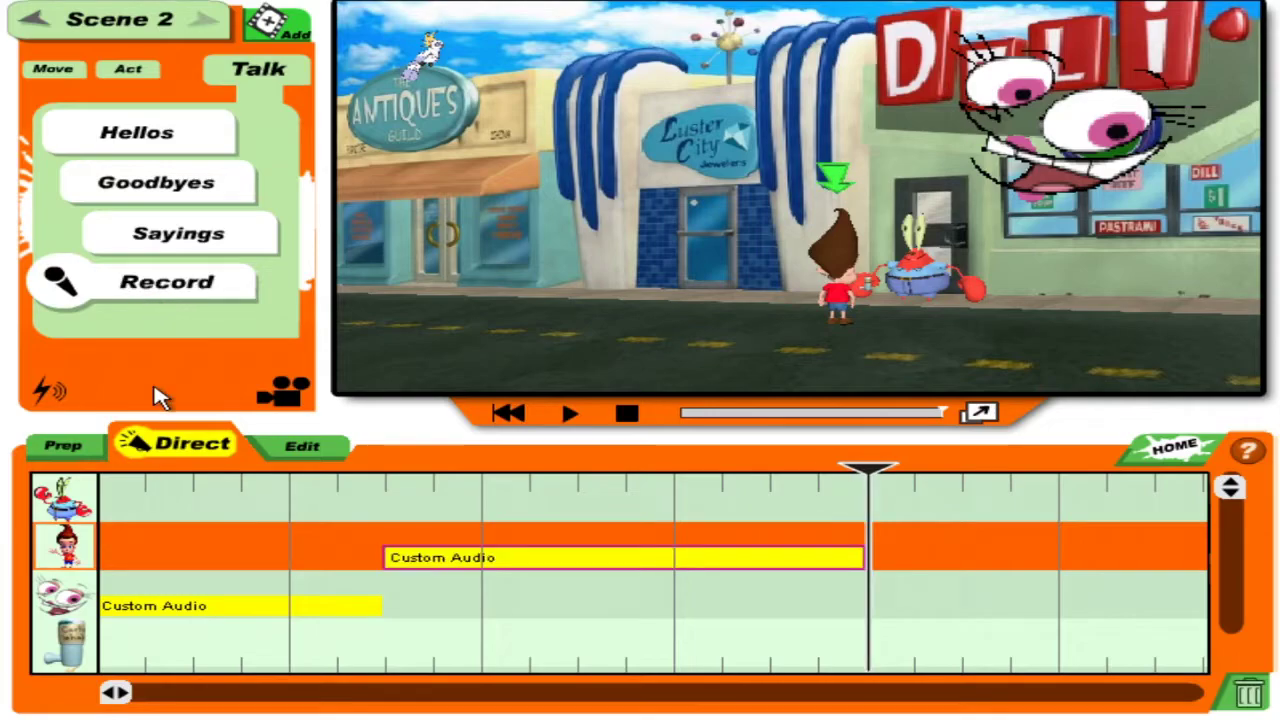
# Record Mr. Krabs's dialogue line on his track at the scene's start.
pyautogui.click(86, 482)
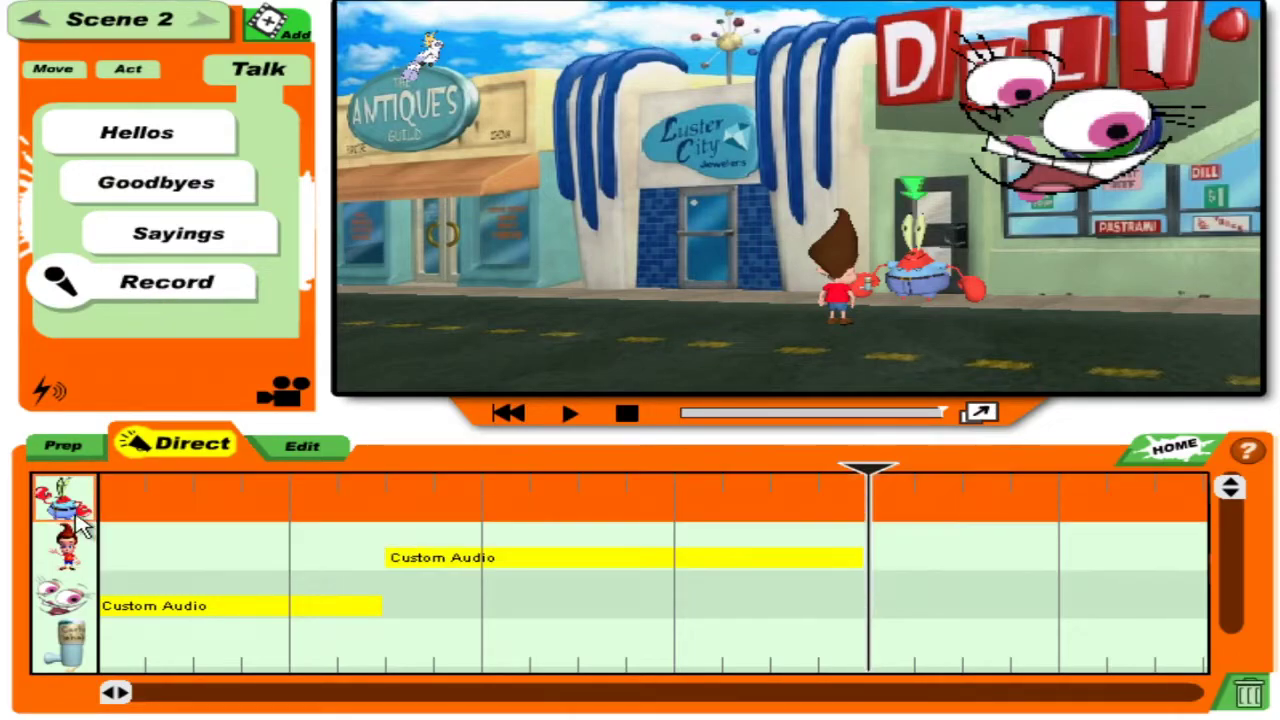
pyautogui.click(185, 290)
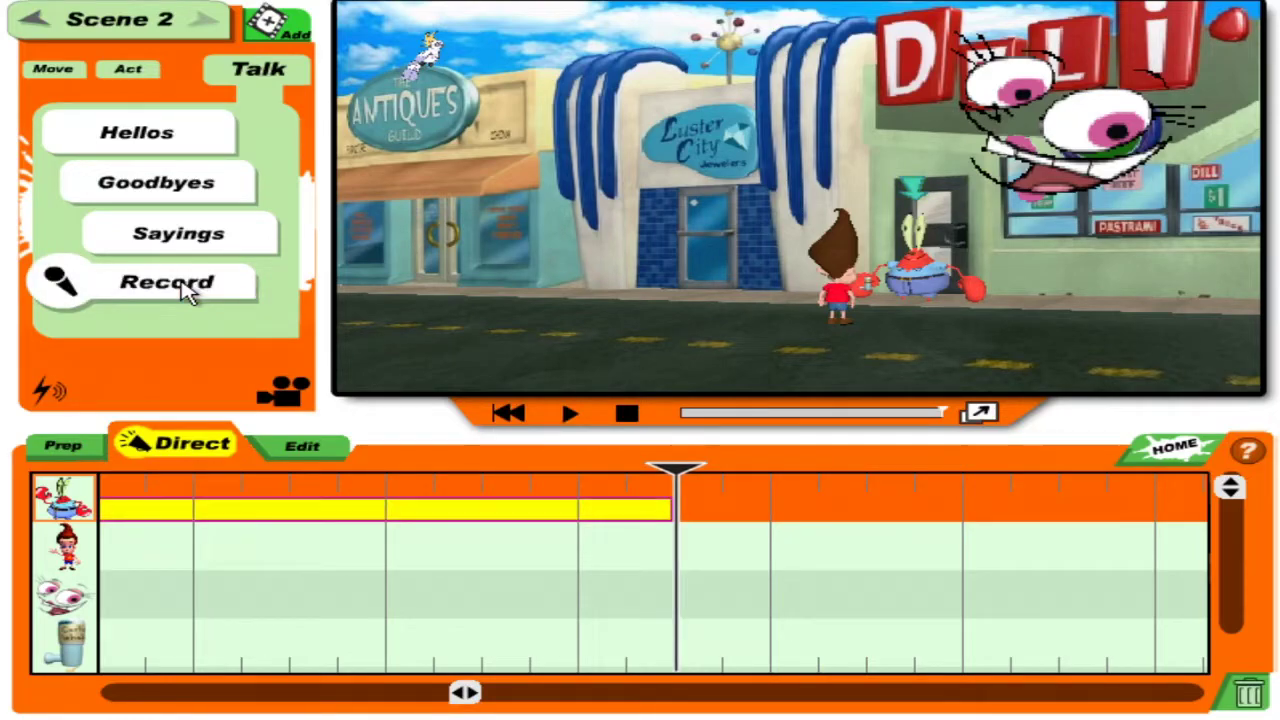
pyautogui.click(570, 413)
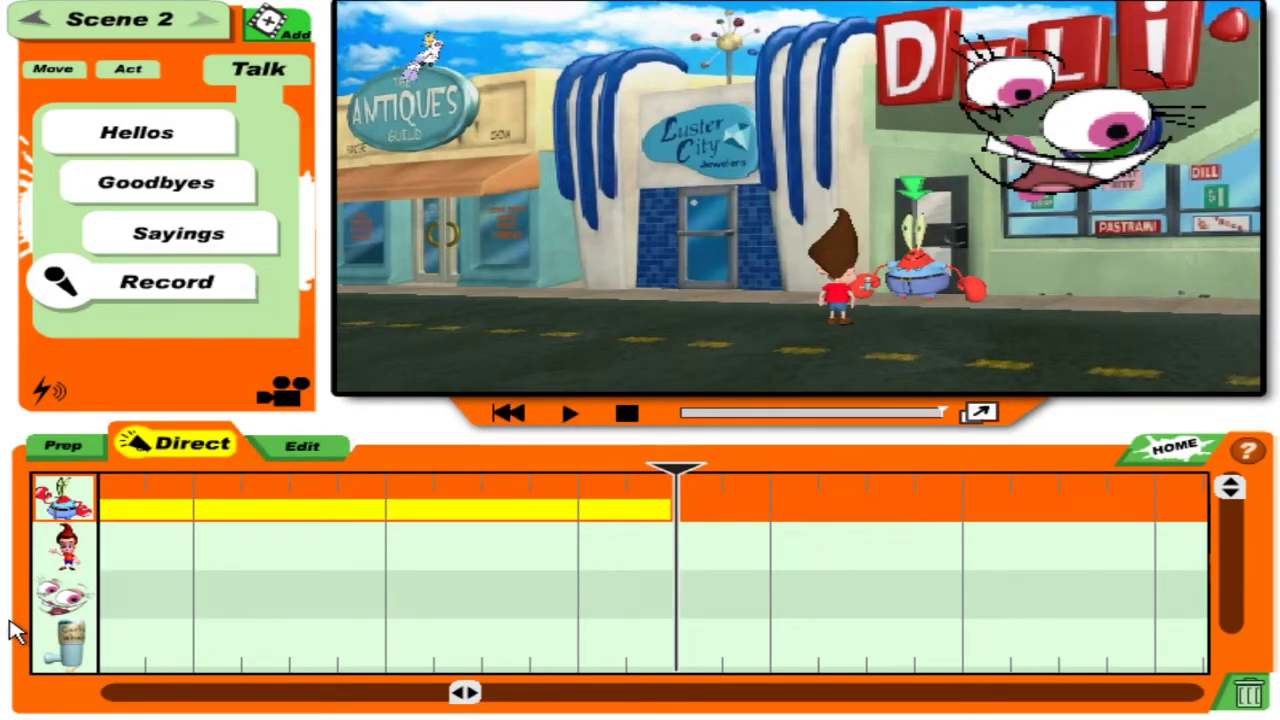
pyautogui.click(63, 546)
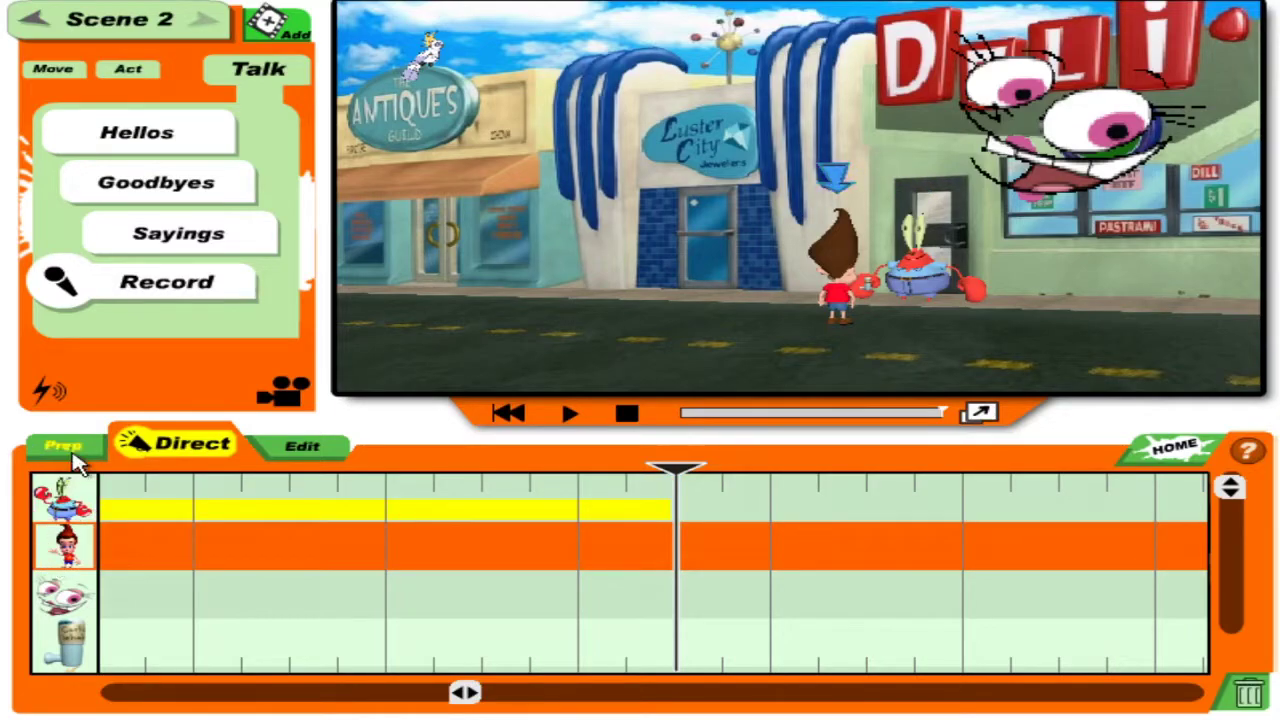
pyautogui.click(60, 640)
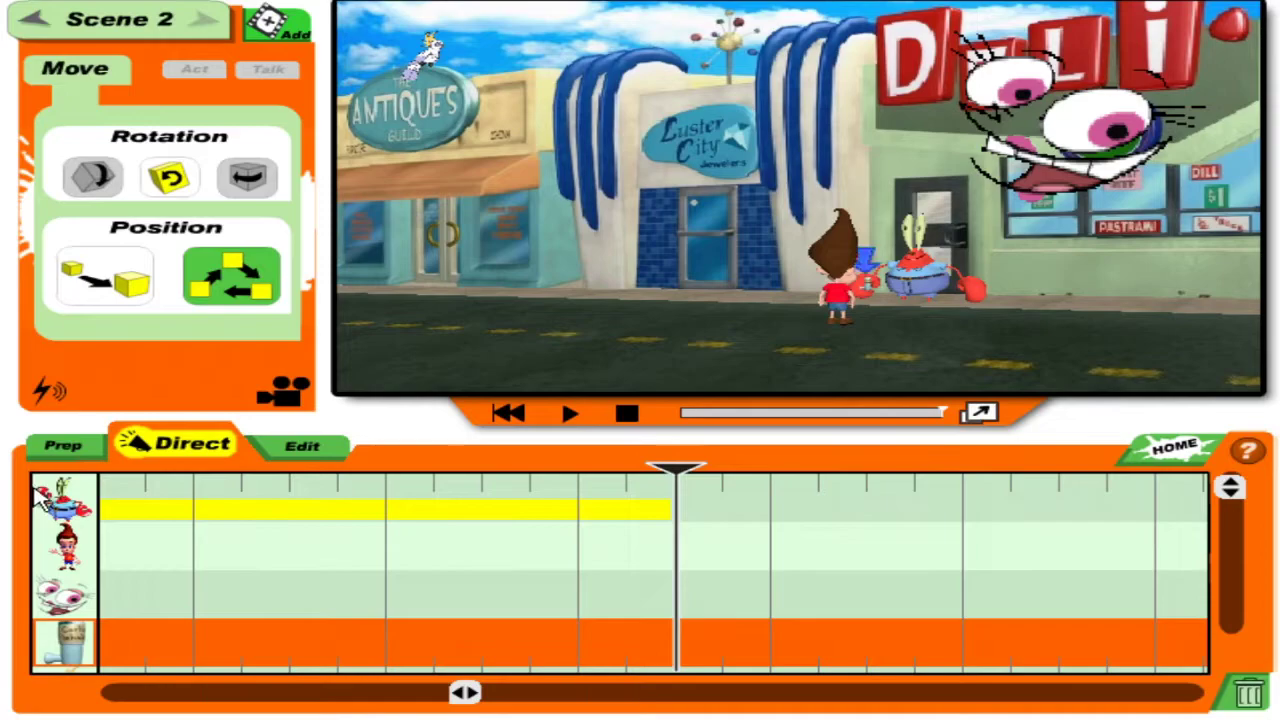
pyautogui.click(63, 497)
# Add a Point action to Mr. Krabs's track right after his dialogue.
pyautogui.click(157, 277)
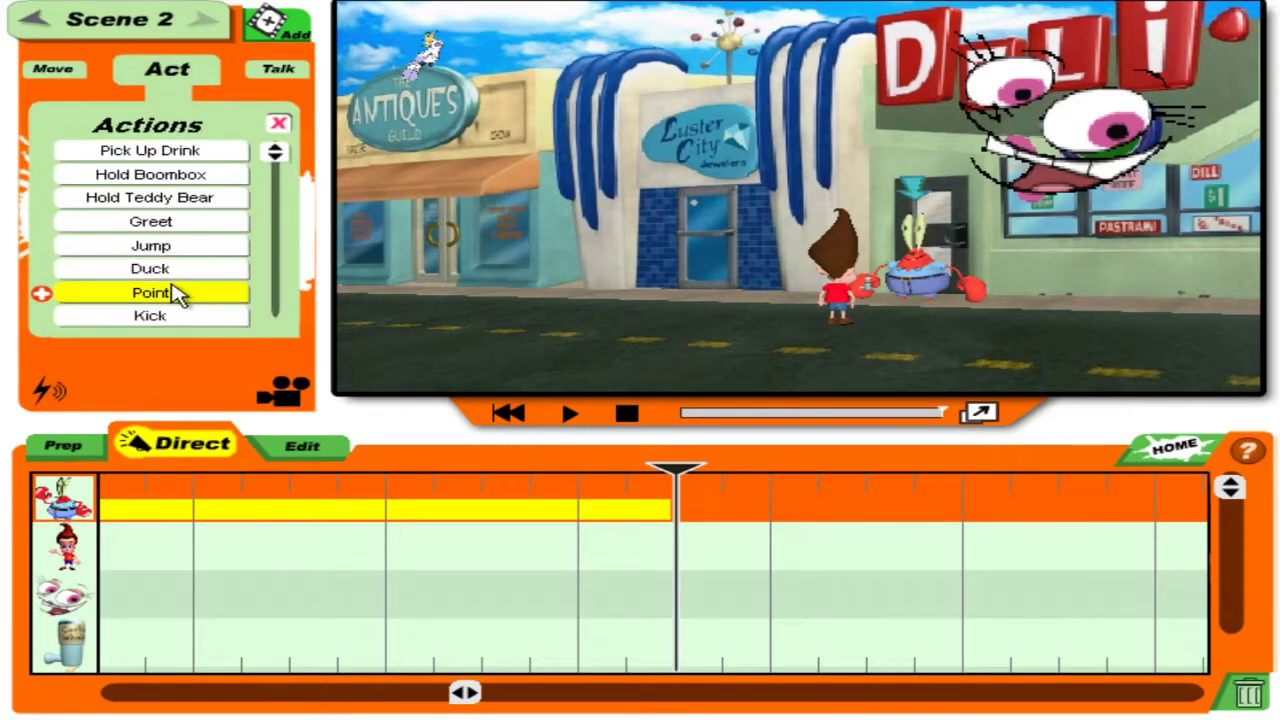
pyautogui.click(166, 293)
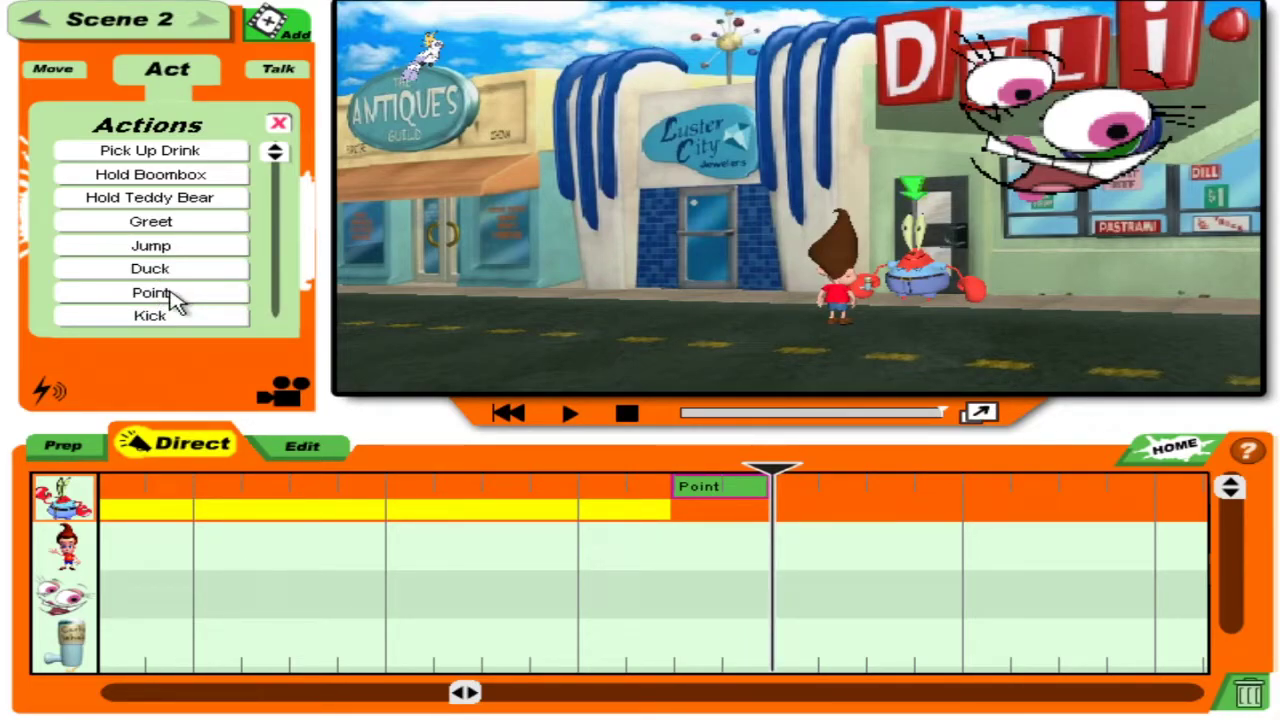
pyautogui.moveTo(783, 478); pyautogui.dragTo(680, 473)
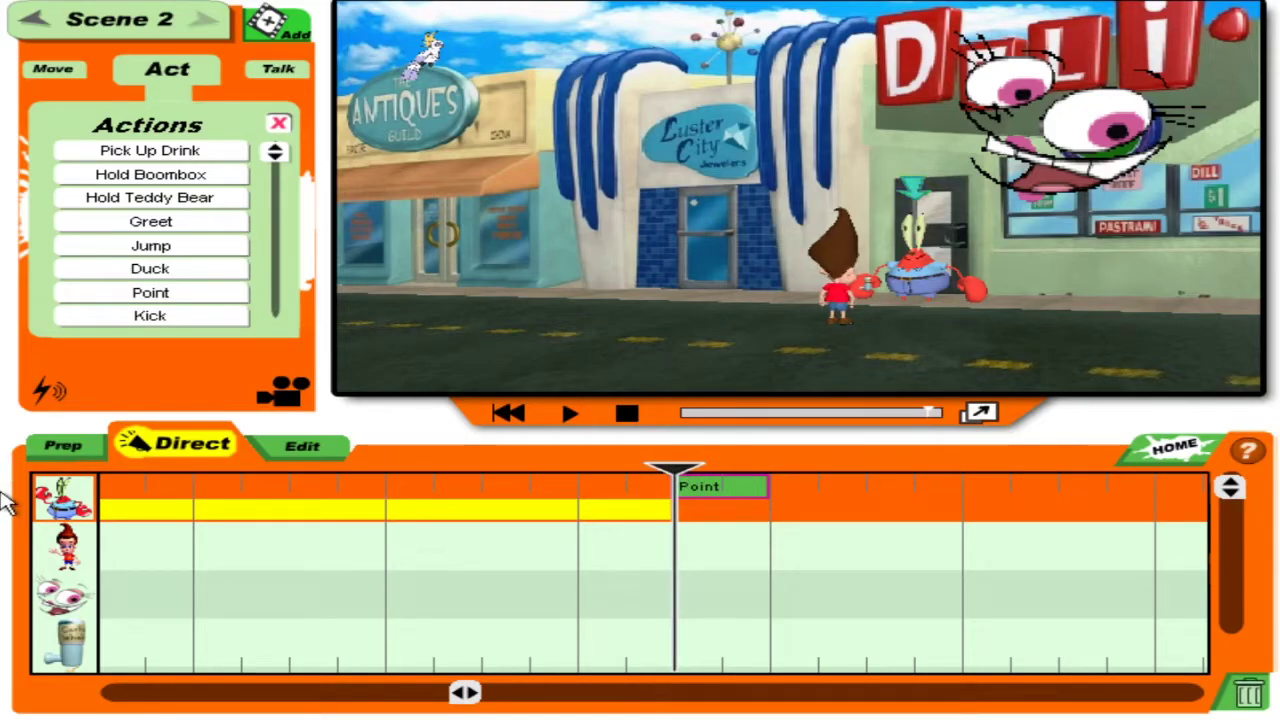
pyautogui.click(62, 643)
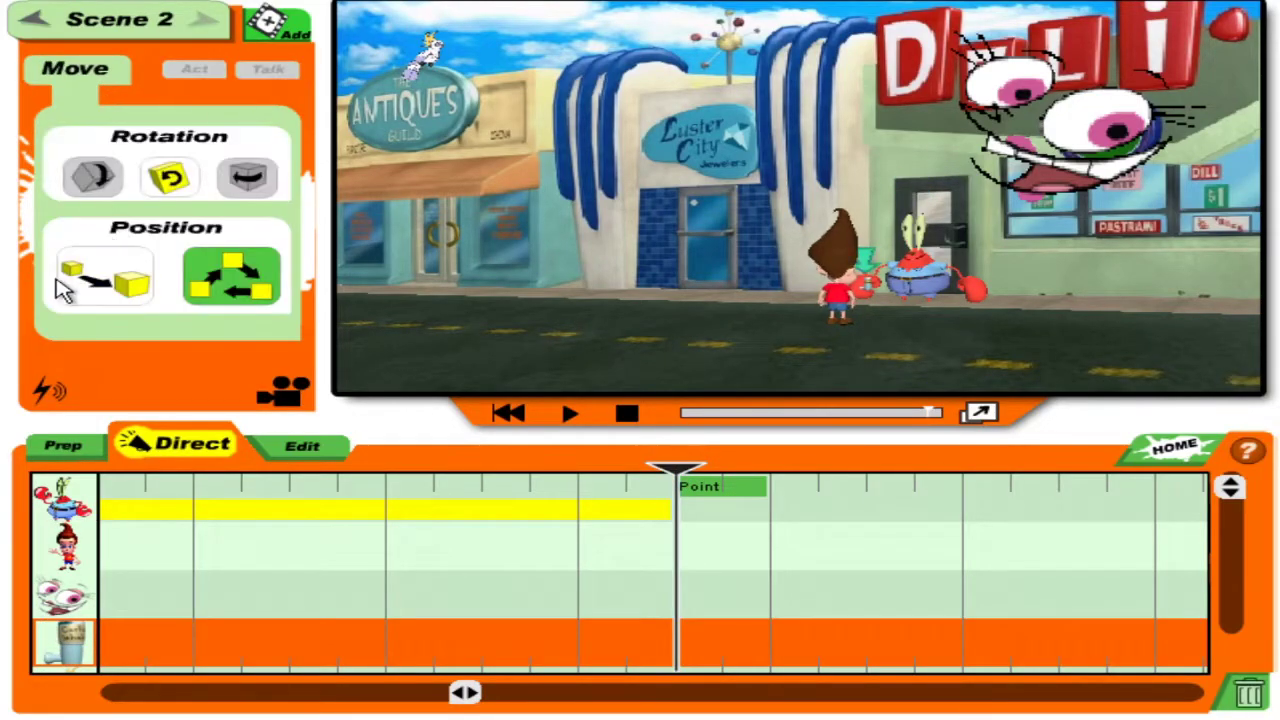
# Record a straight-line downward move for the cup prop, discarding the failed takes.
pyautogui.click(128, 272)
pyautogui.moveTo(870, 272)
pyautogui.mouseDown()
pyautogui.moveTo(825, 315)
pyautogui.moveTo(855, 335)
pyautogui.mouseUp()
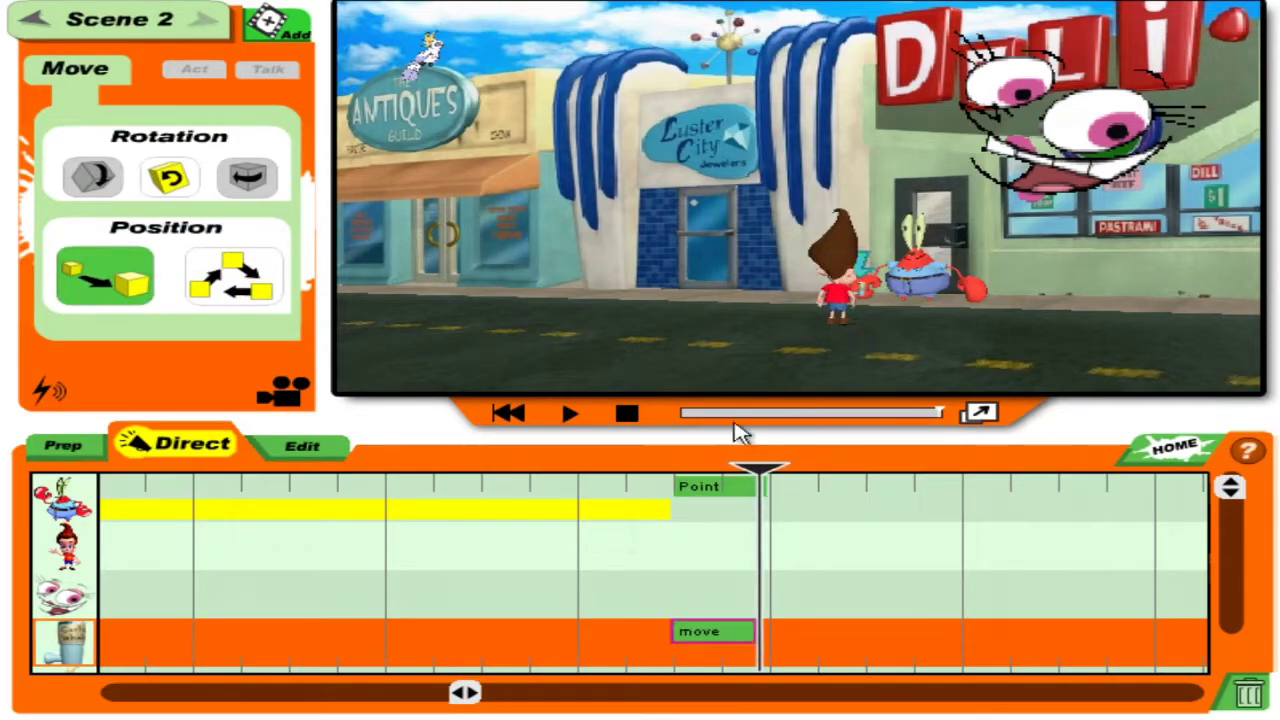
pyautogui.click(1262, 690)
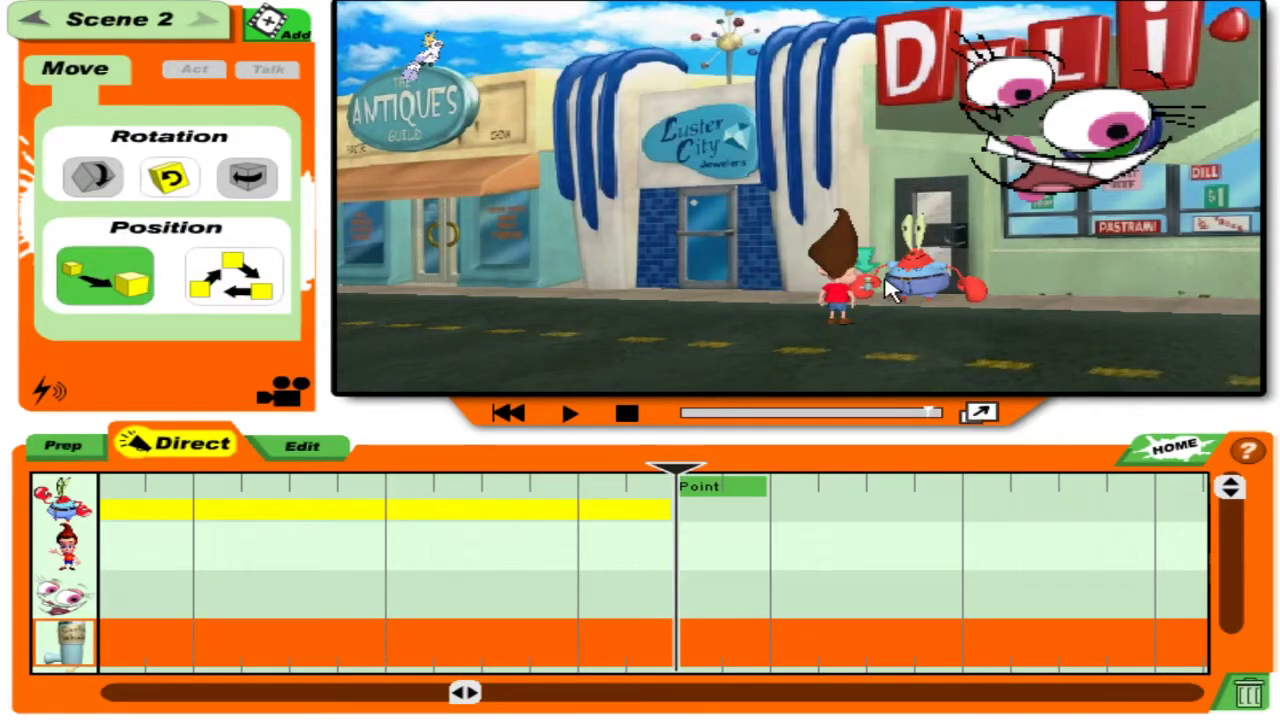
pyautogui.moveTo(870, 272)
pyautogui.mouseDown()
pyautogui.moveTo(846, 323)
pyautogui.moveTo(846, 377)
pyautogui.moveTo(868, 378)
pyautogui.mouseUp()
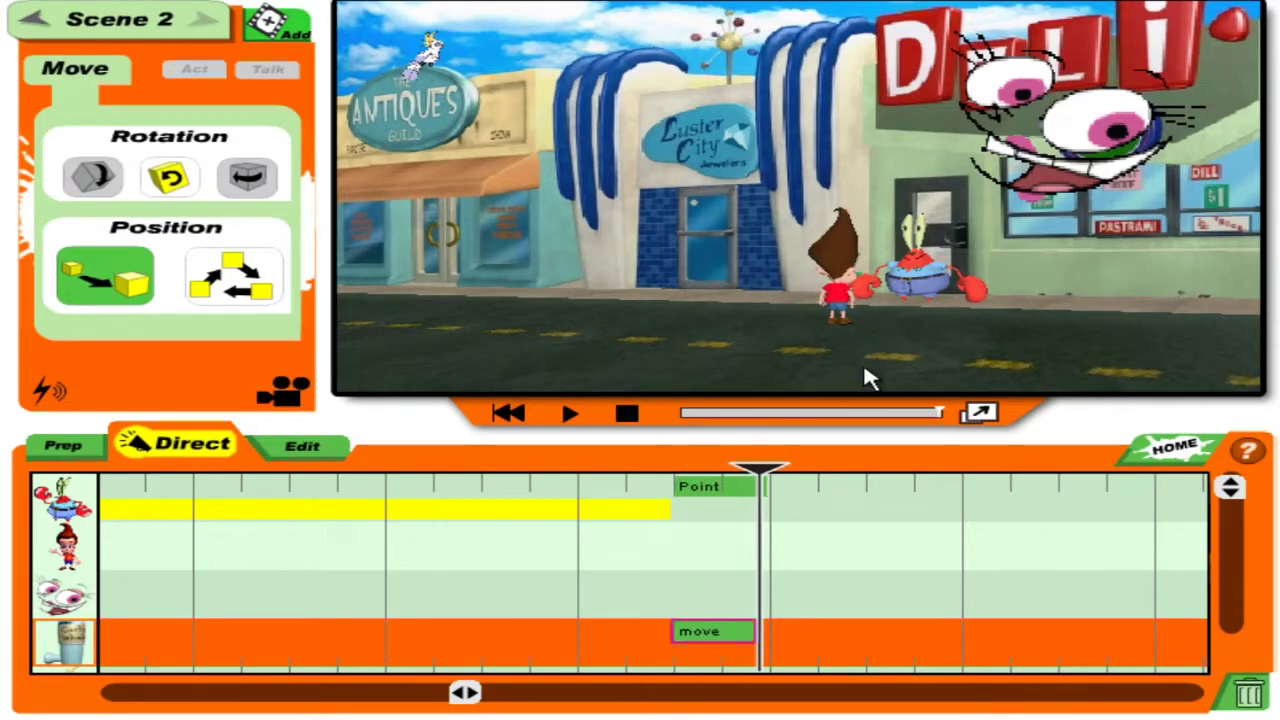
pyautogui.click(1246, 698)
pyautogui.moveTo(866, 270); pyautogui.dragTo(828, 365)
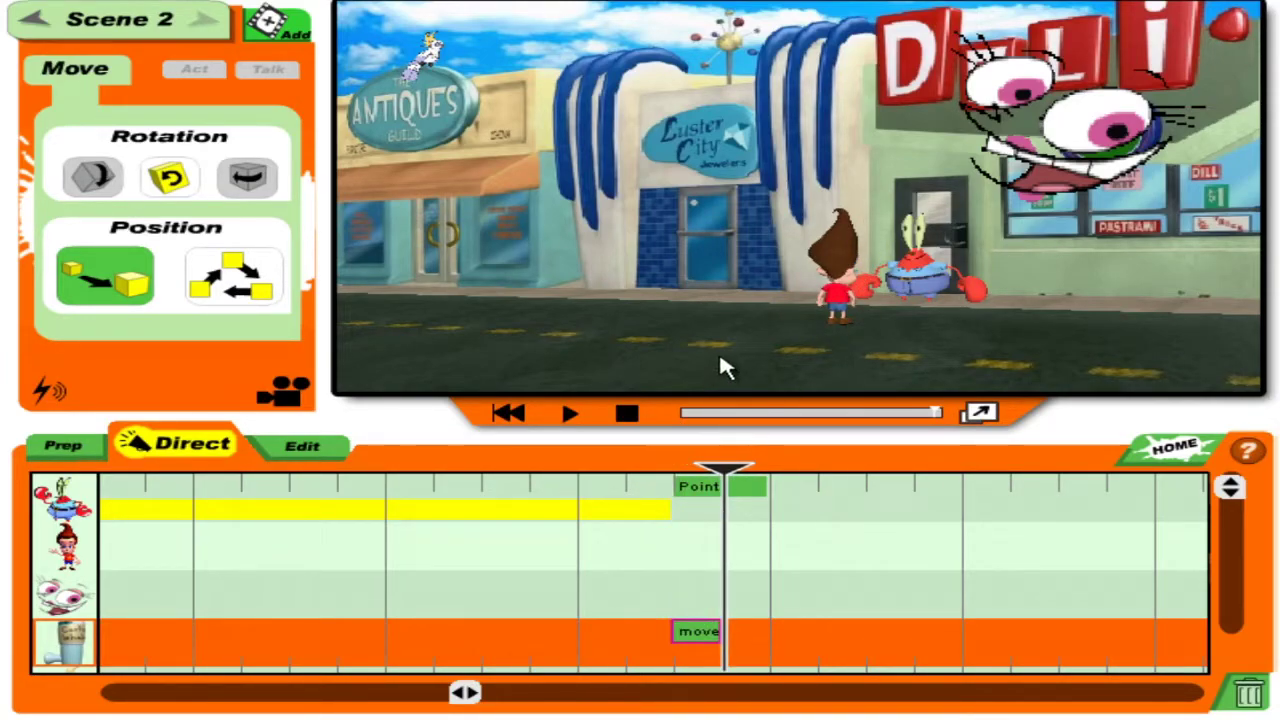
pyautogui.moveTo(843, 308)
pyautogui.mouseDown()
pyautogui.moveTo(846, 11)
pyautogui.moveTo(830, 80)
pyautogui.mouseUp()
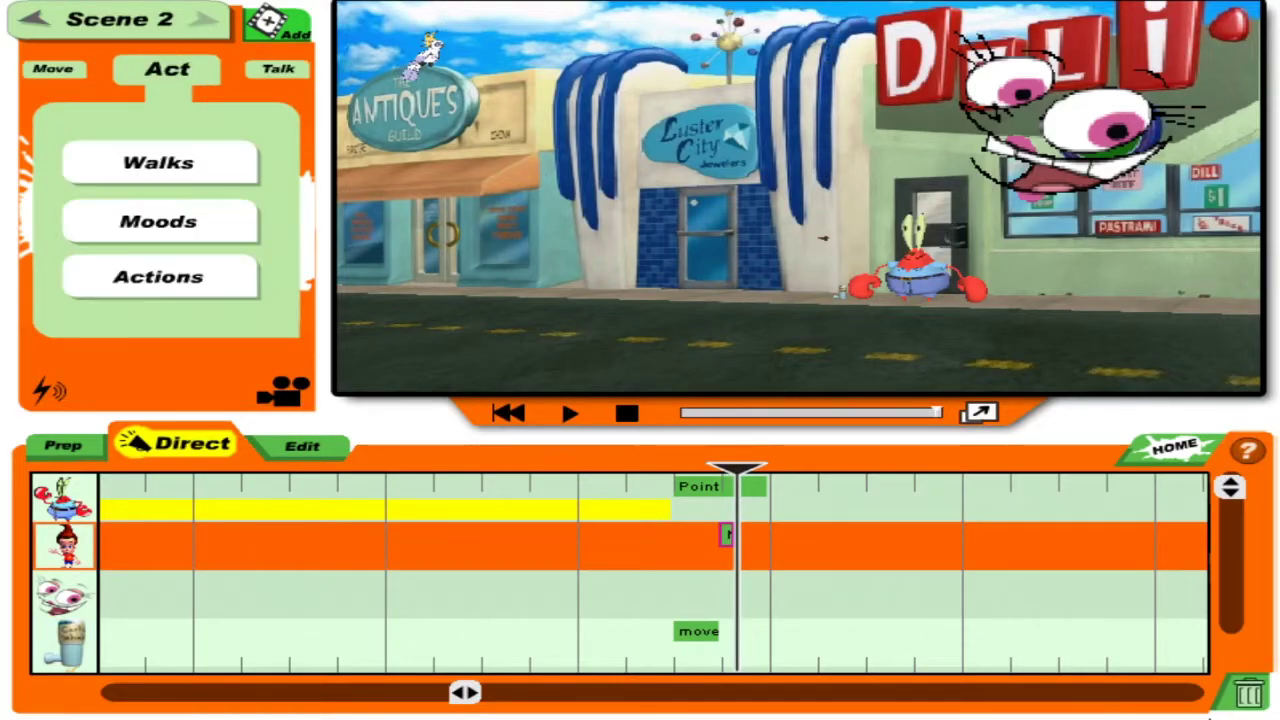
pyautogui.click(1260, 700)
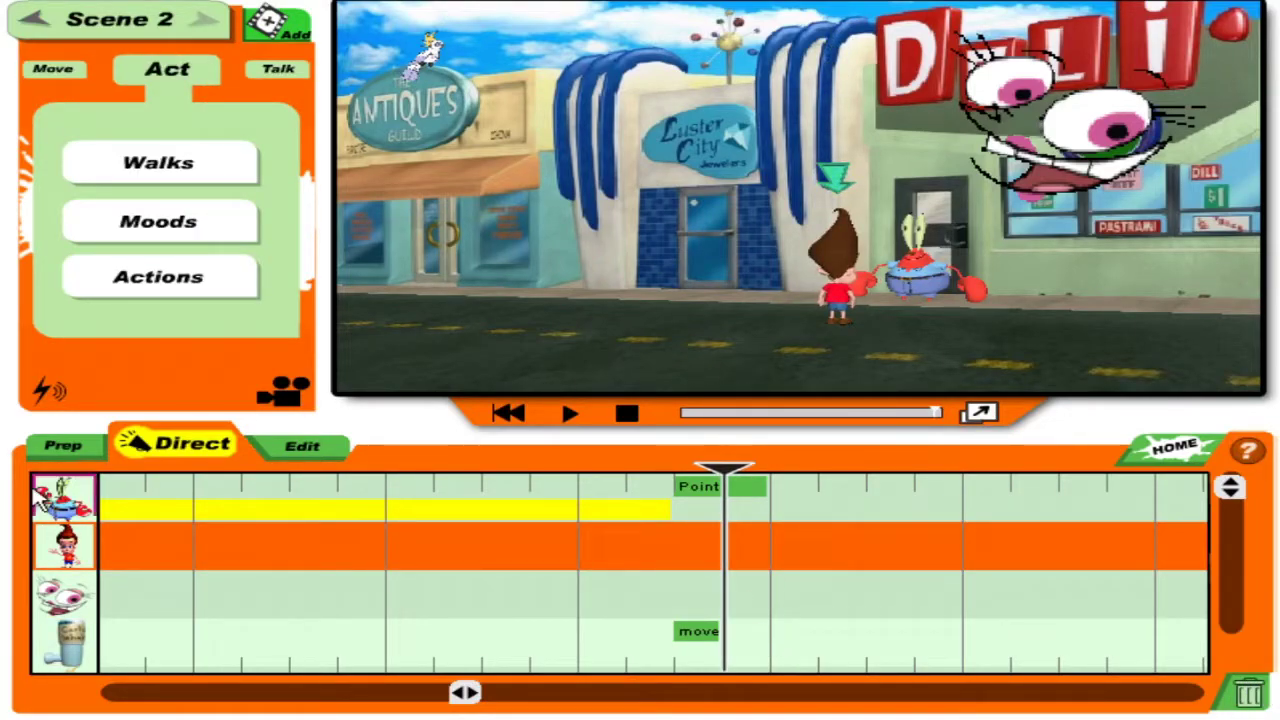
# Remove the extra path move and play back the cup prop's straight-line movement.
pyautogui.click(55, 660)
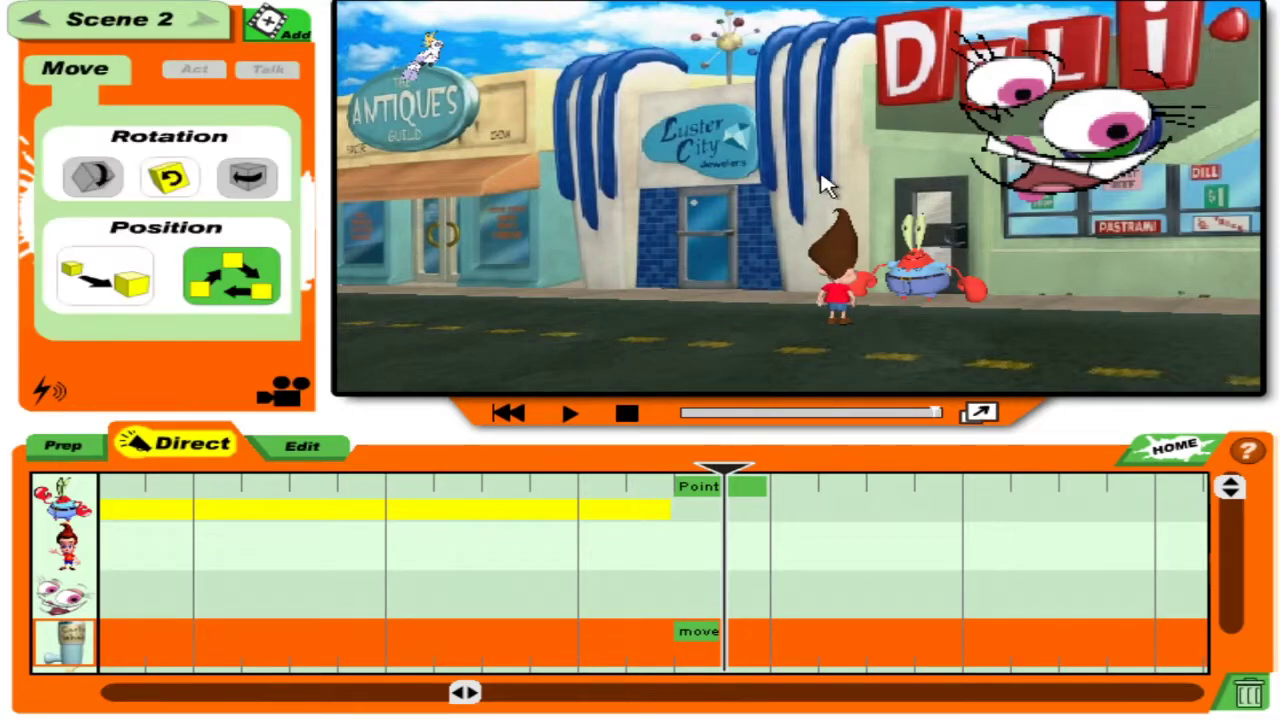
pyautogui.click(851, 153)
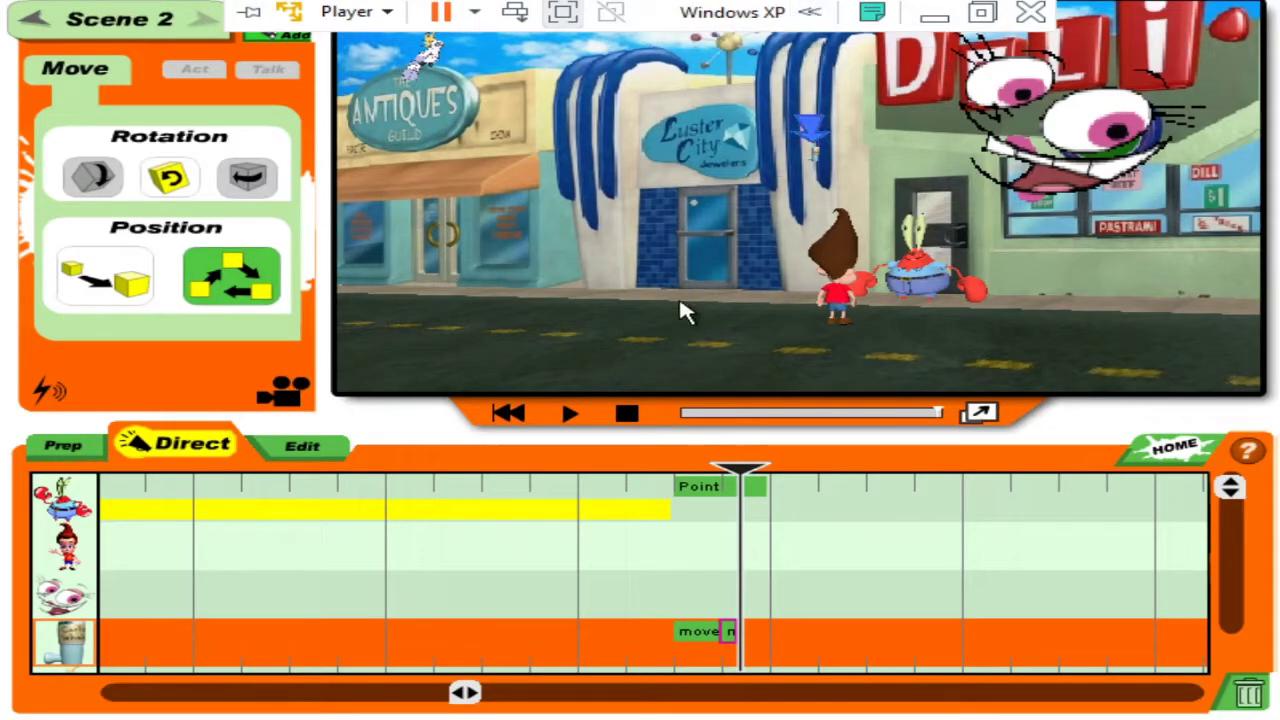
pyautogui.click(1248, 697)
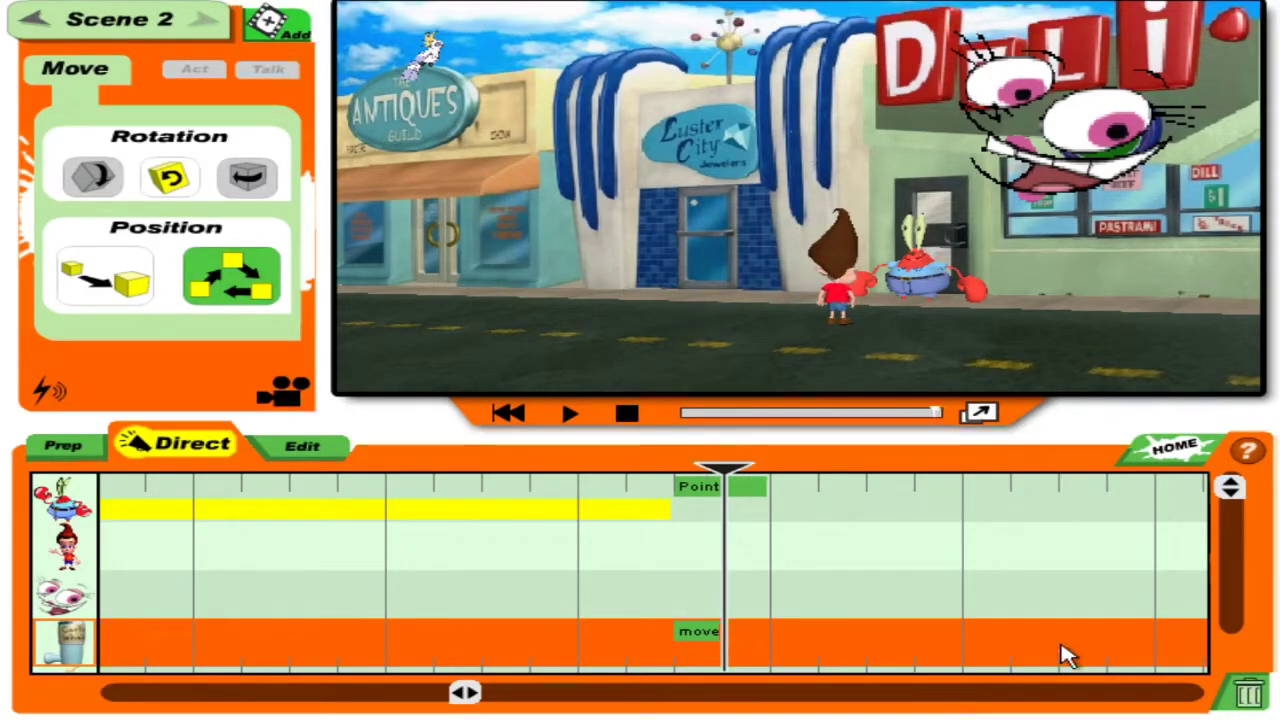
pyautogui.click(125, 300)
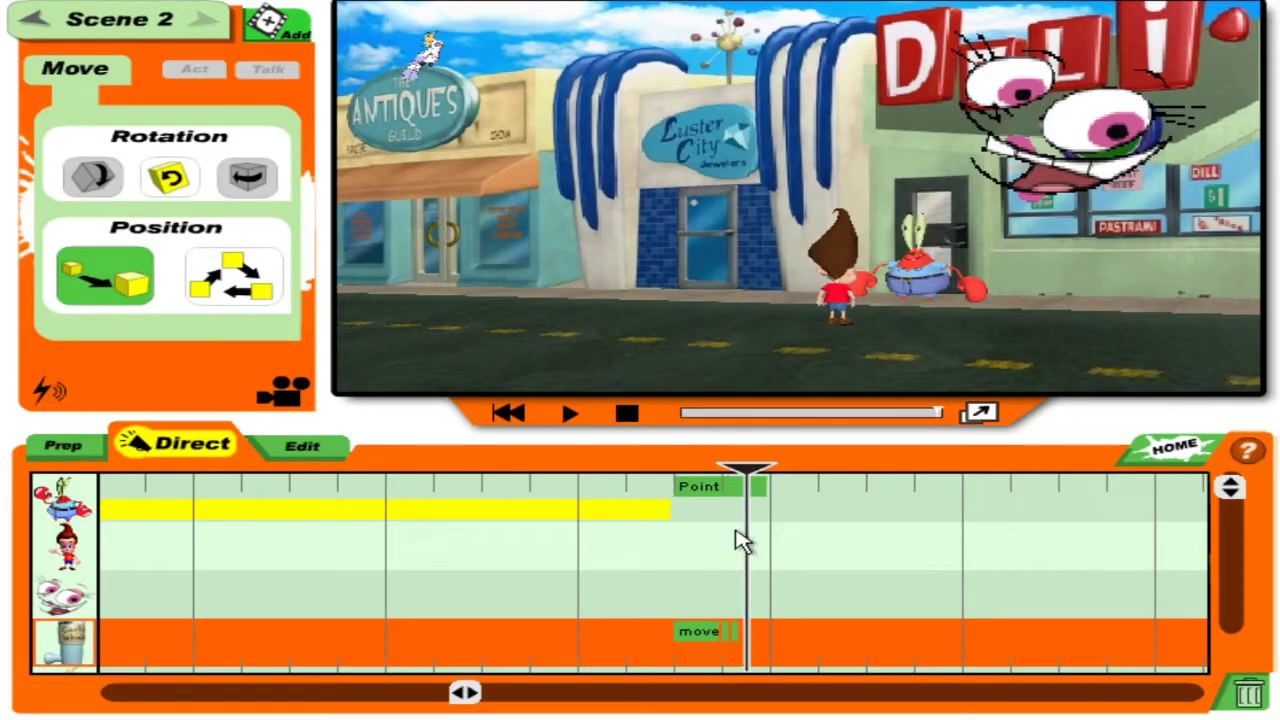
pyautogui.moveTo(750, 478); pyautogui.dragTo(671, 468)
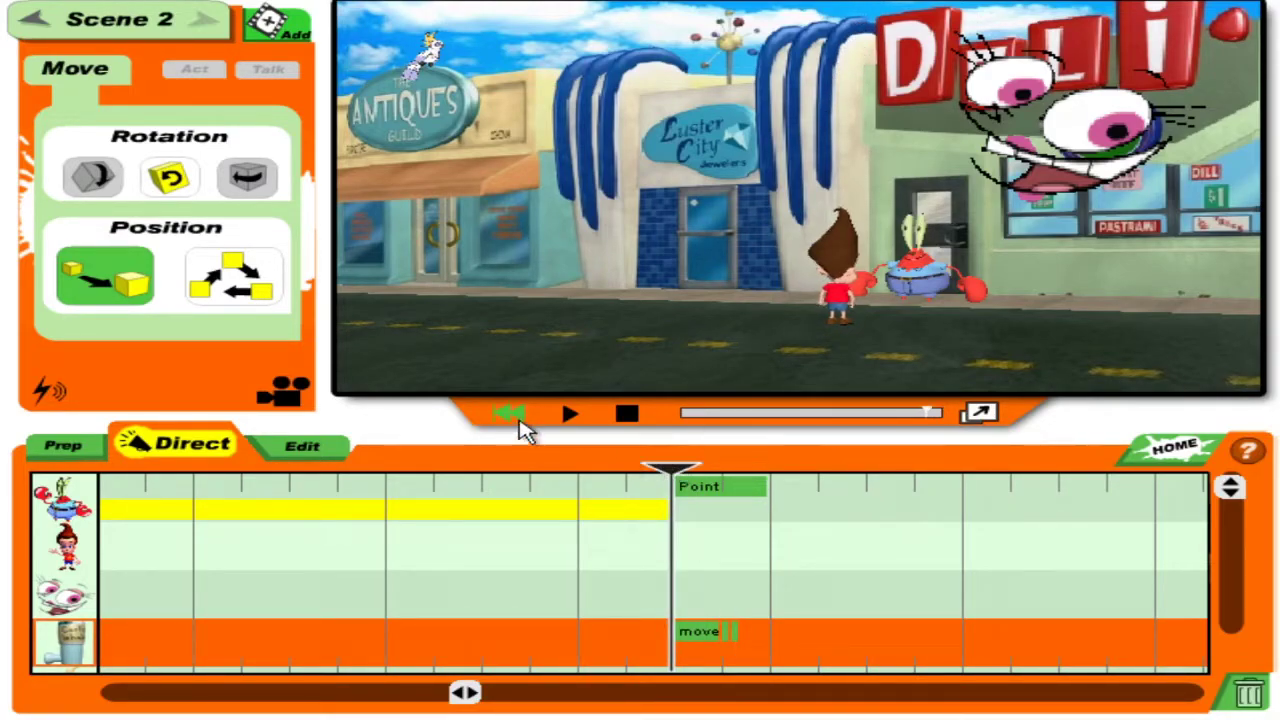
pyautogui.click(571, 418)
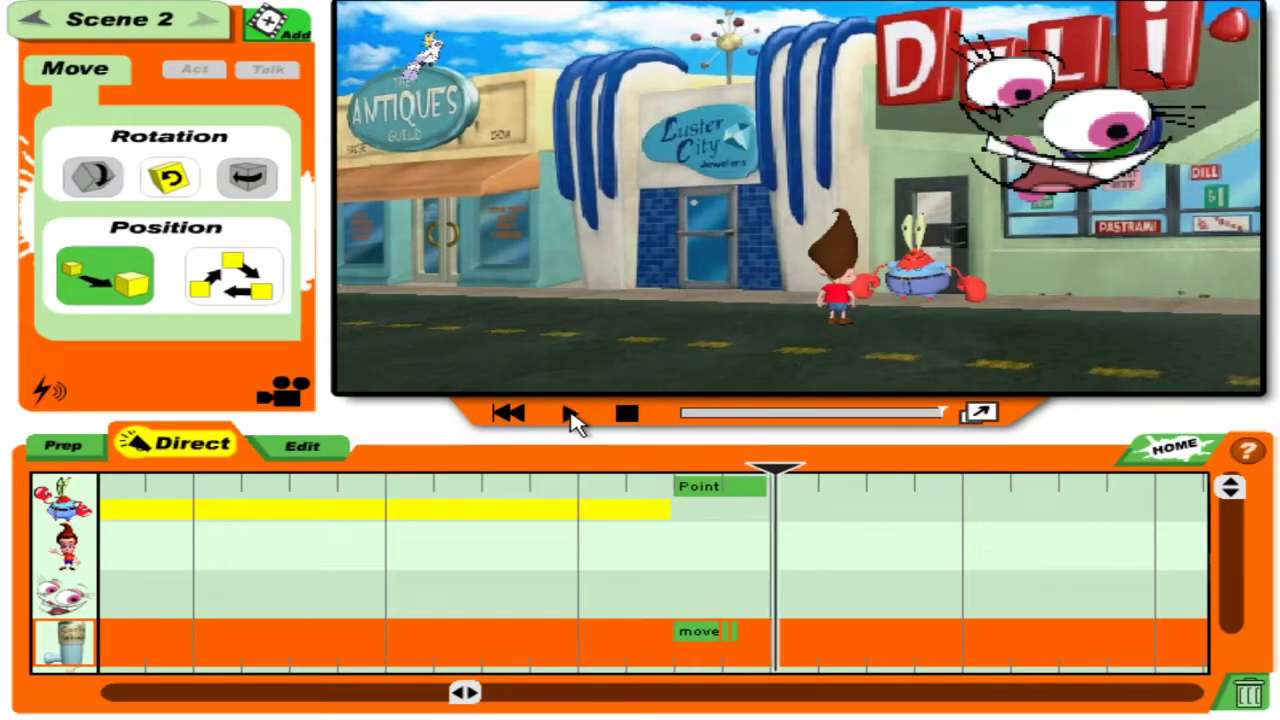
pyautogui.moveTo(778, 490); pyautogui.dragTo(687, 475)
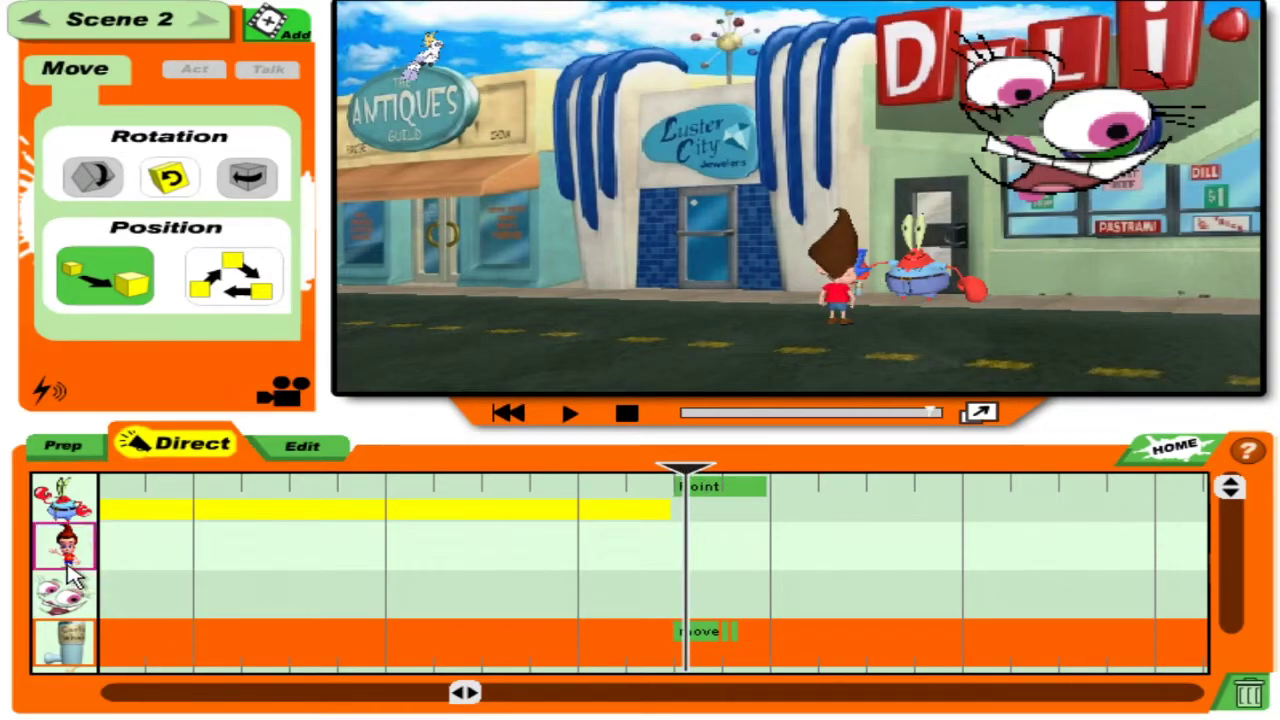
# Give Jimmy the Hold action alongside Mr. Krabs's Point.
pyautogui.click(66, 548)
pyautogui.click(165, 78)
pyautogui.click(160, 290)
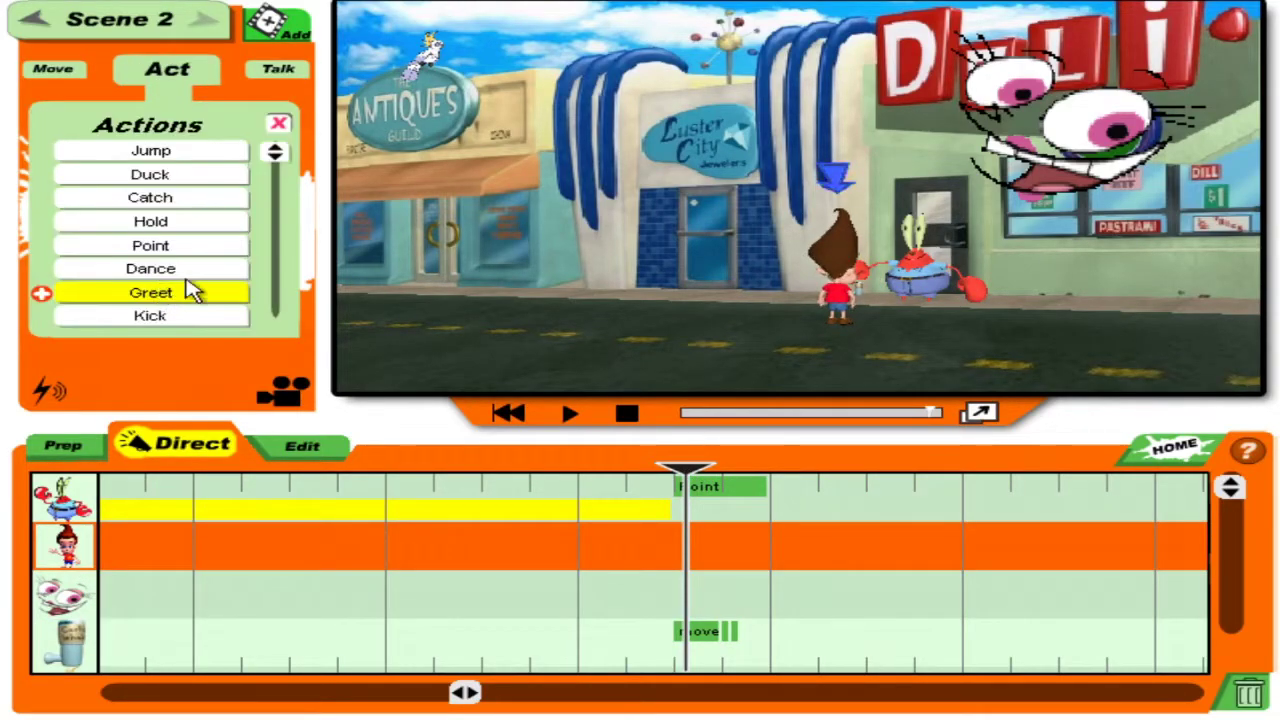
pyautogui.click(172, 224)
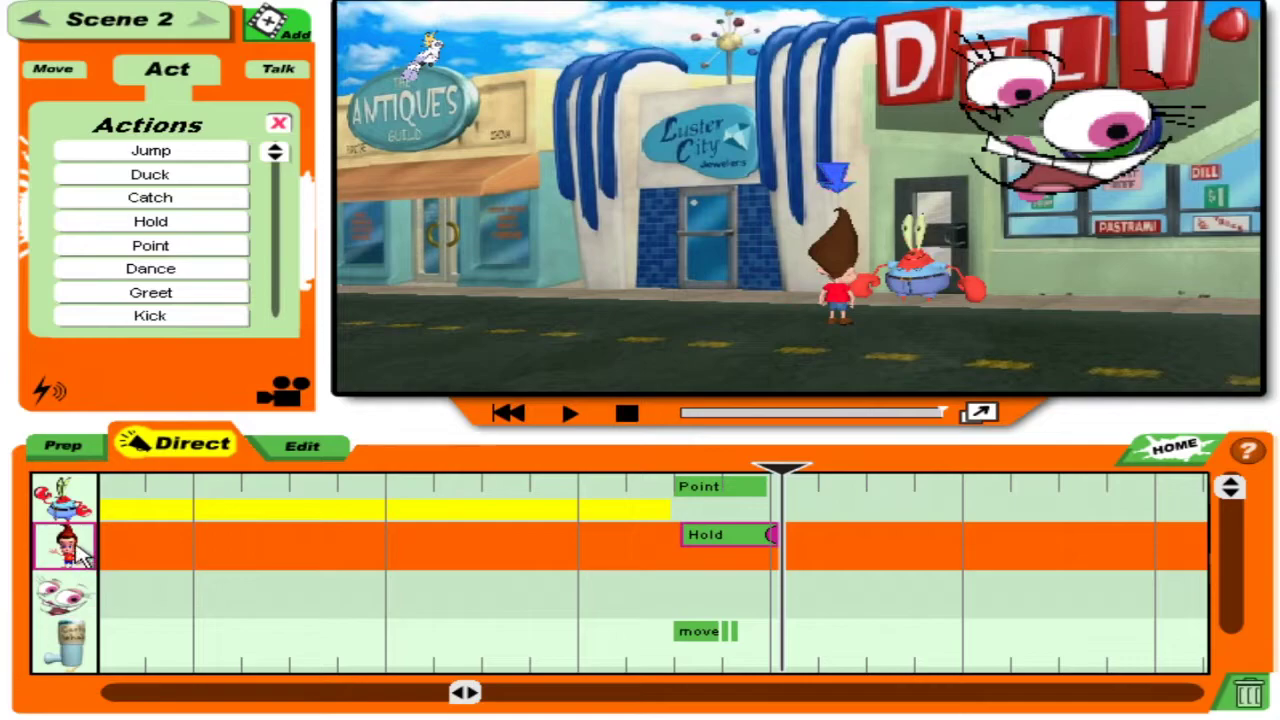
# Try the Scream, Fake of Course You Did and Dumbfounded actions on Jimmy, removing each.
pyautogui.moveTo(272, 160); pyautogui.dragTo(287, 246)
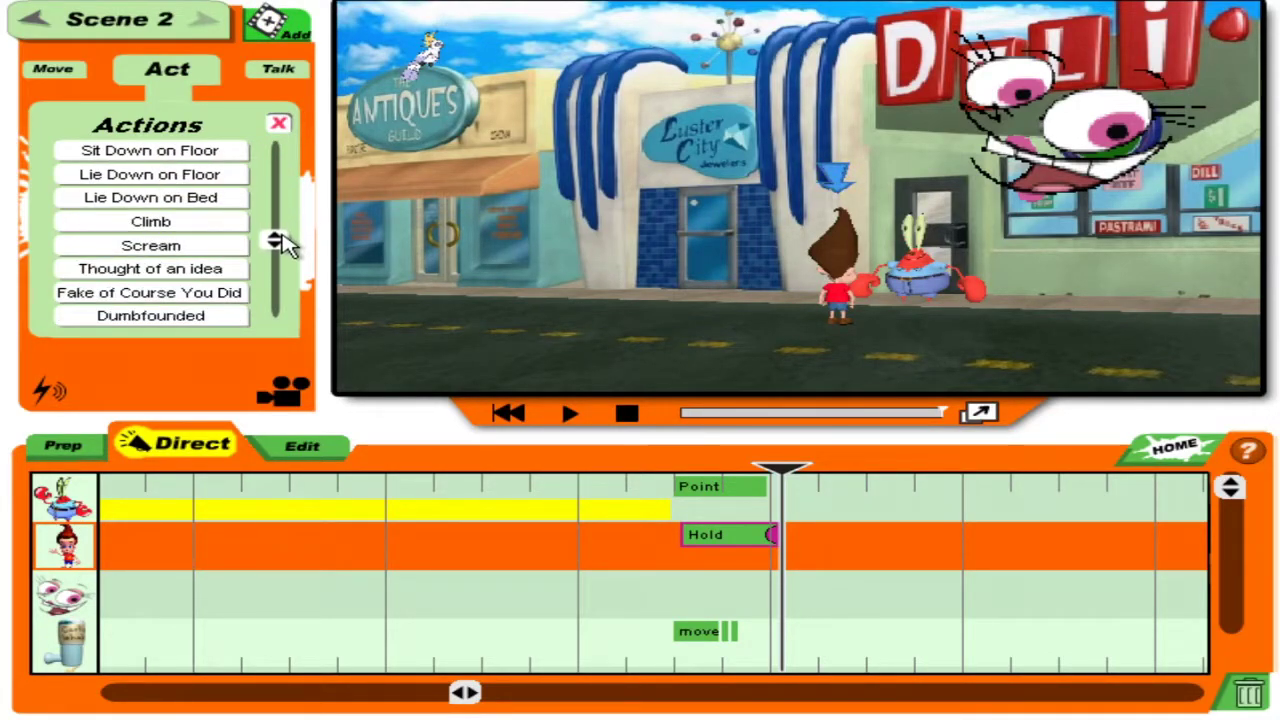
pyautogui.click(238, 248)
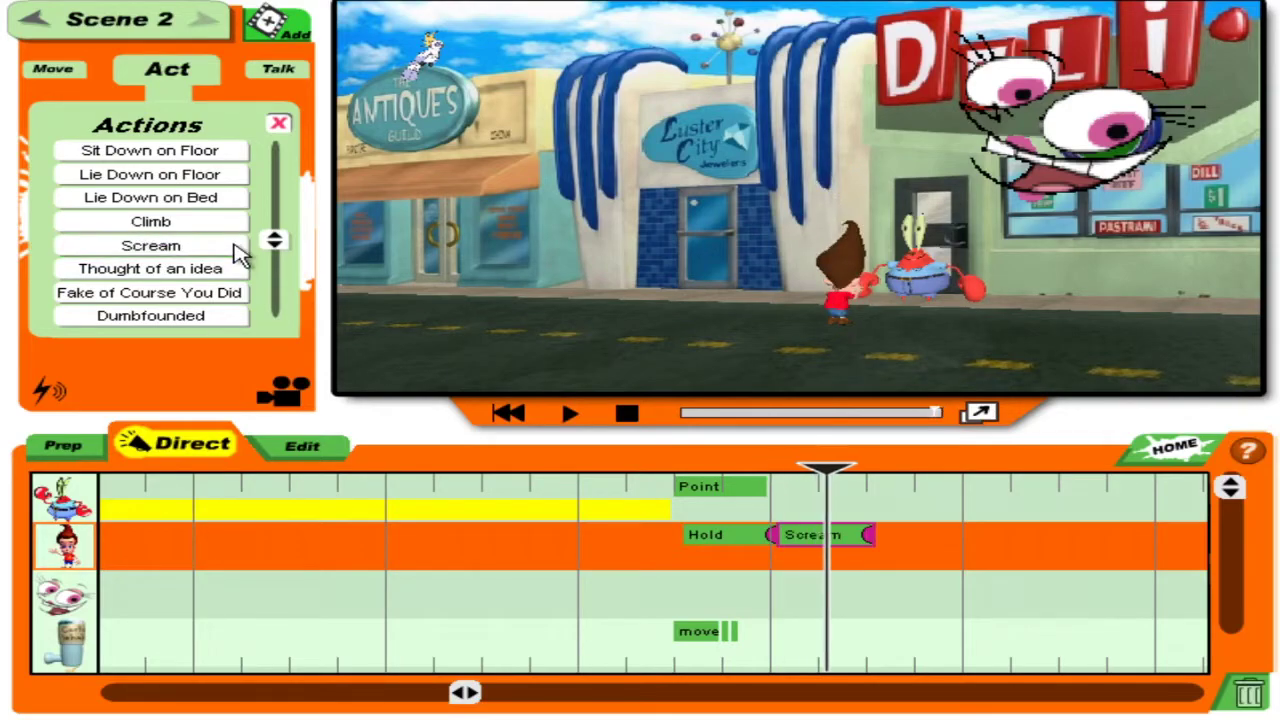
pyautogui.click(1250, 694)
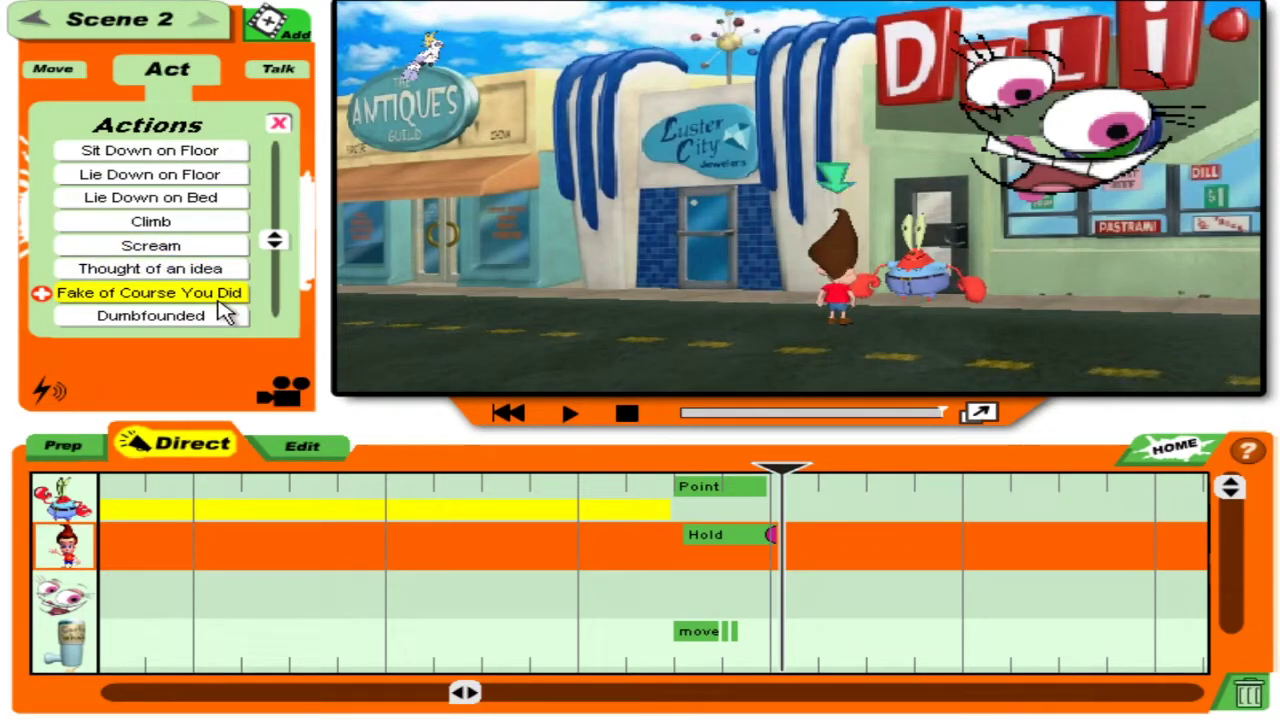
pyautogui.click(226, 300)
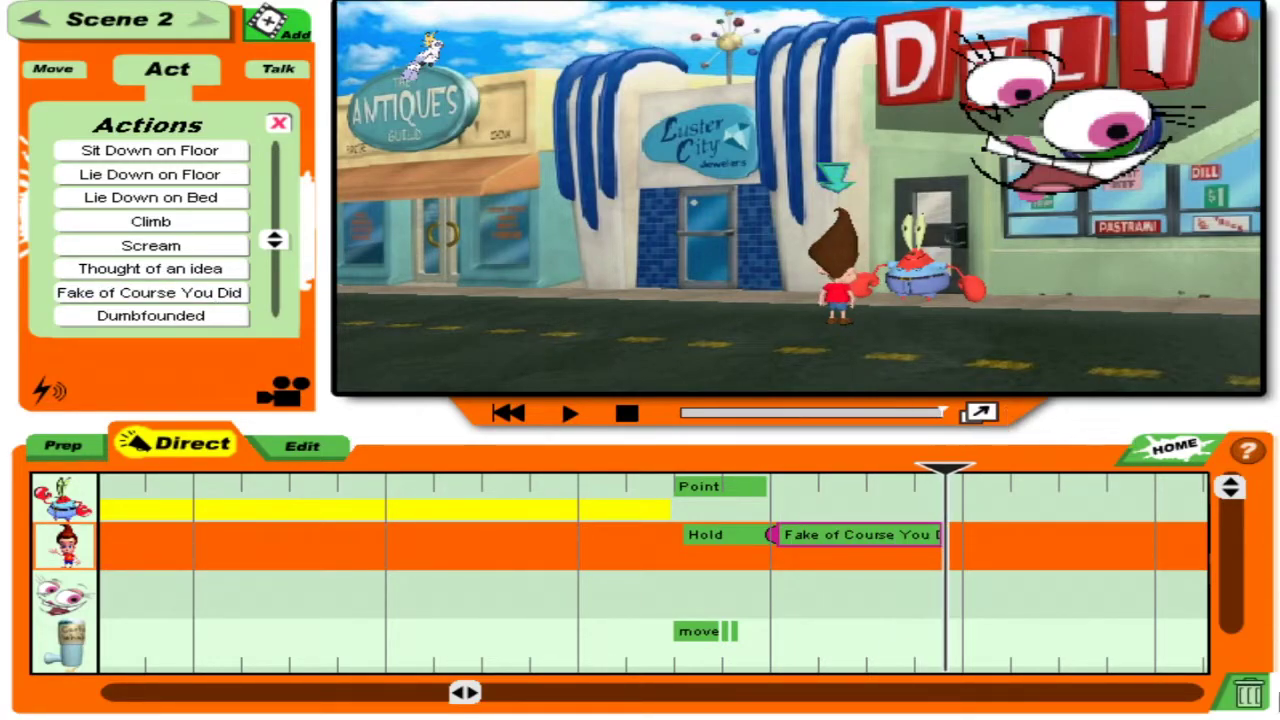
pyautogui.click(1258, 702)
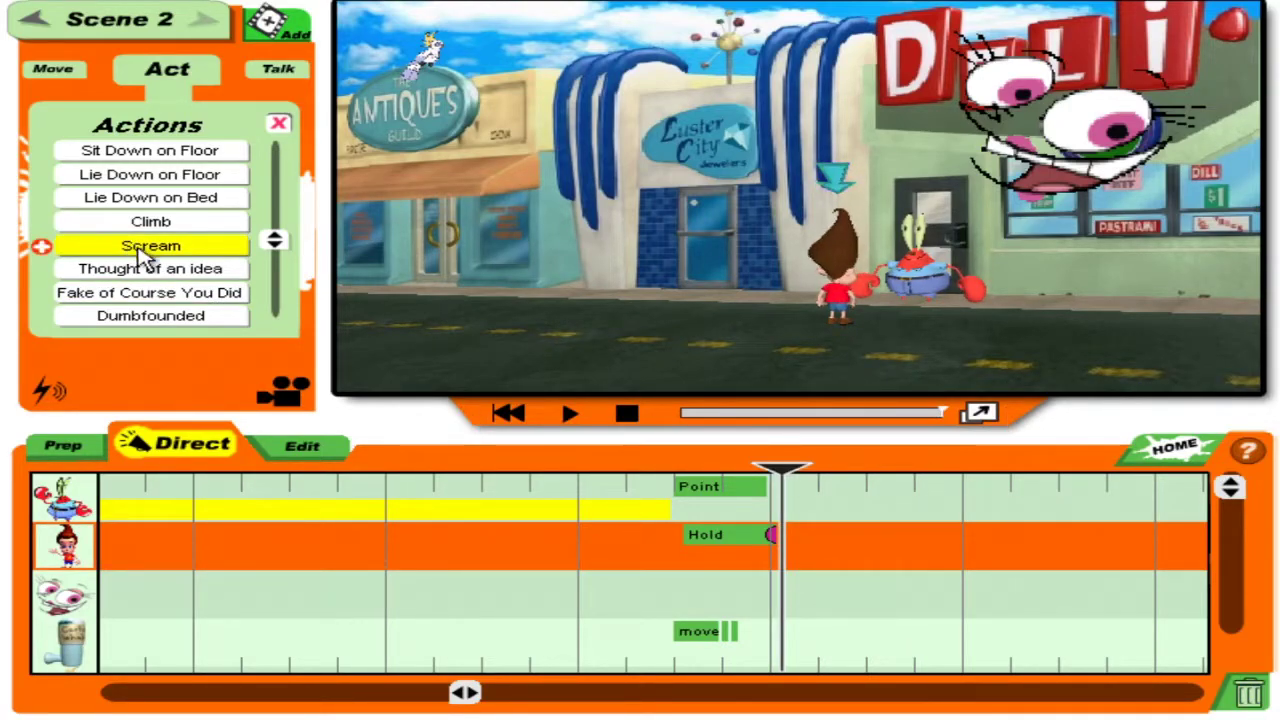
pyautogui.click(151, 318)
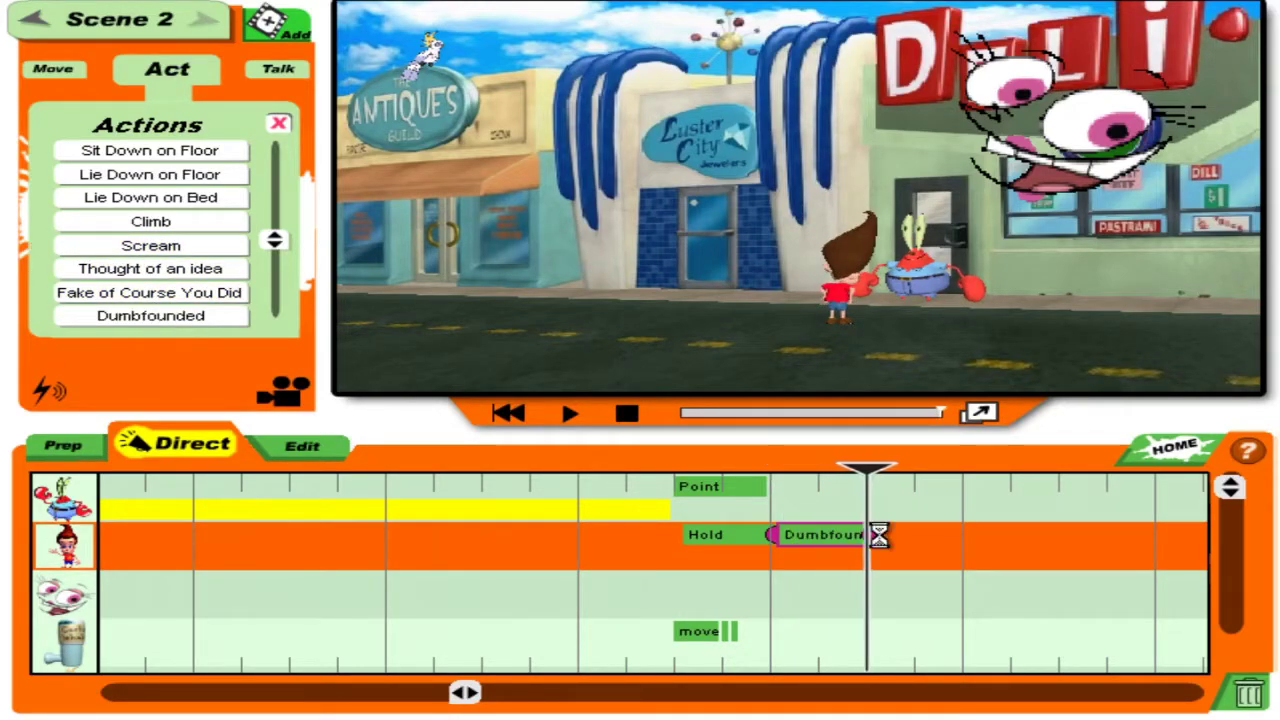
pyautogui.click(1248, 700)
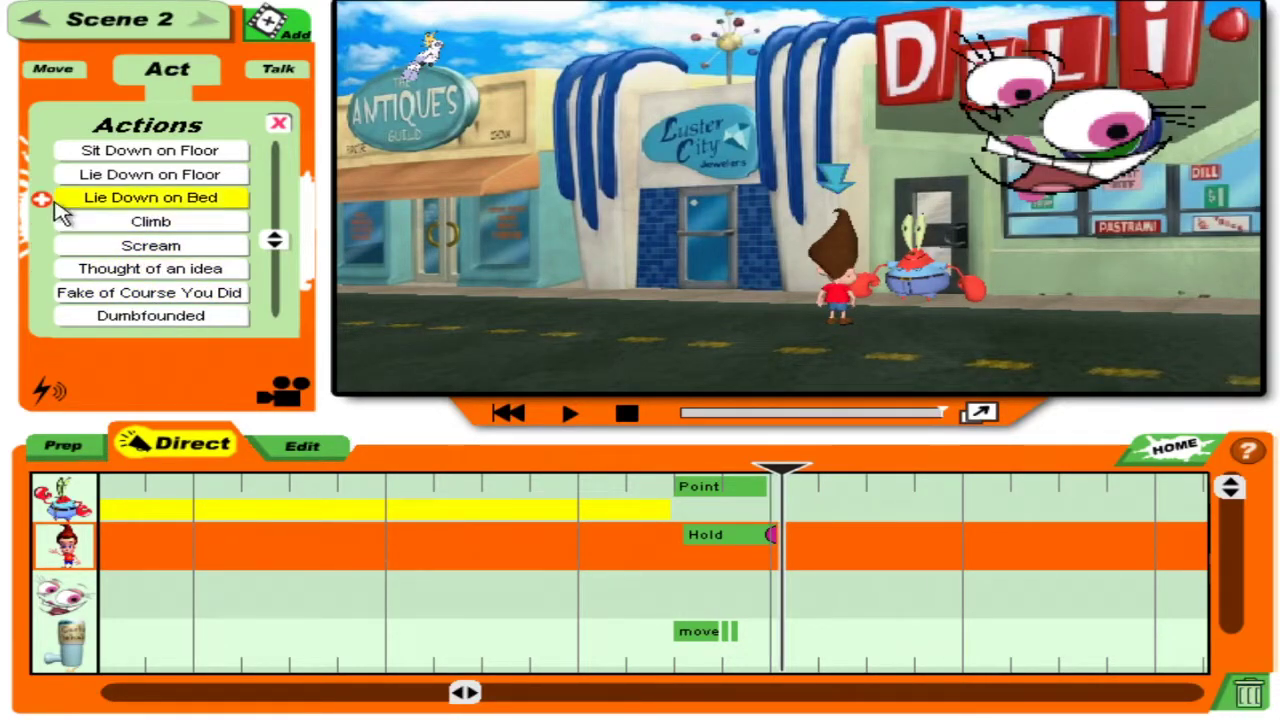
pyautogui.click(282, 263)
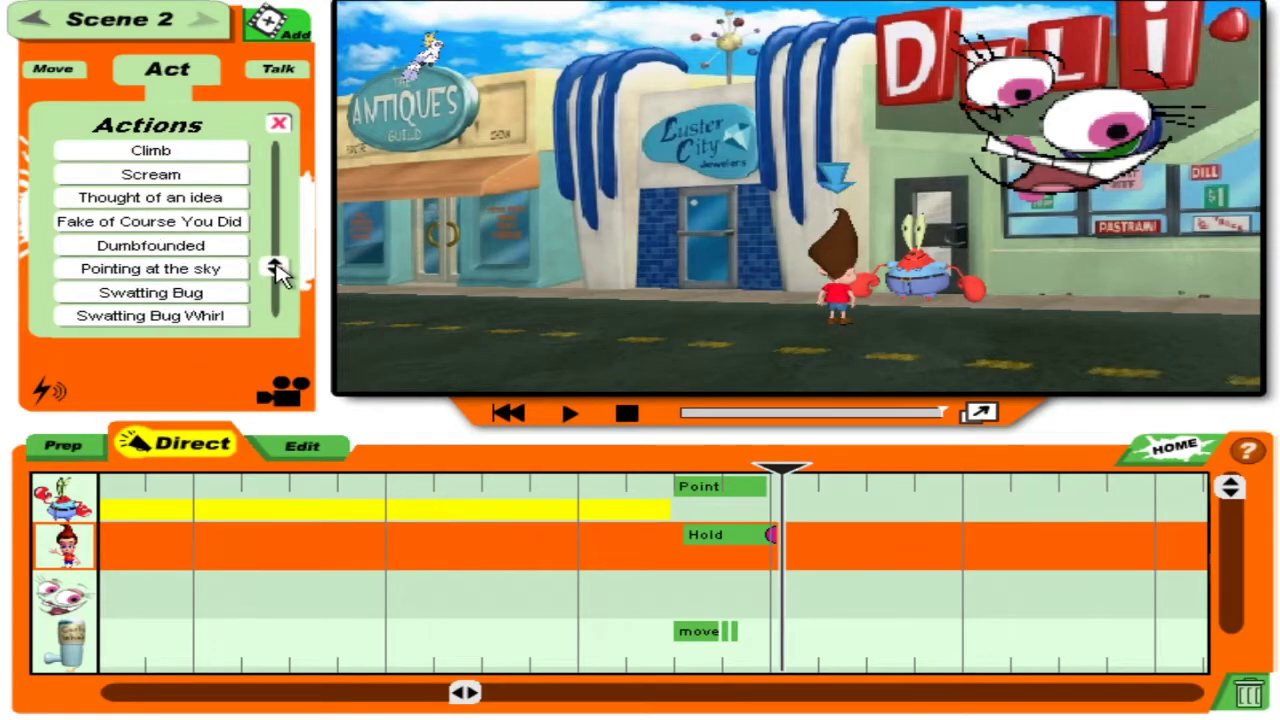
# Add the Yell mood to Jimmy's track directly after his Hold action.
pyautogui.moveTo(282, 274); pyautogui.dragTo(282, 122)
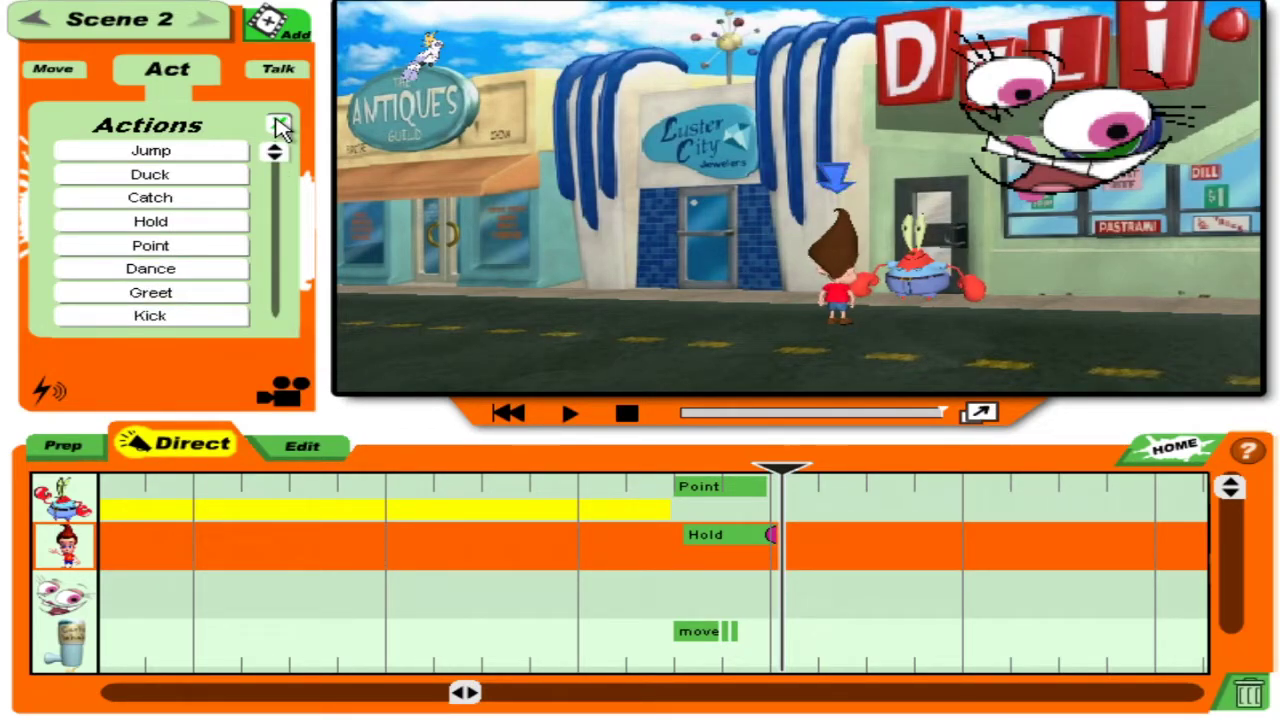
pyautogui.click(280, 124)
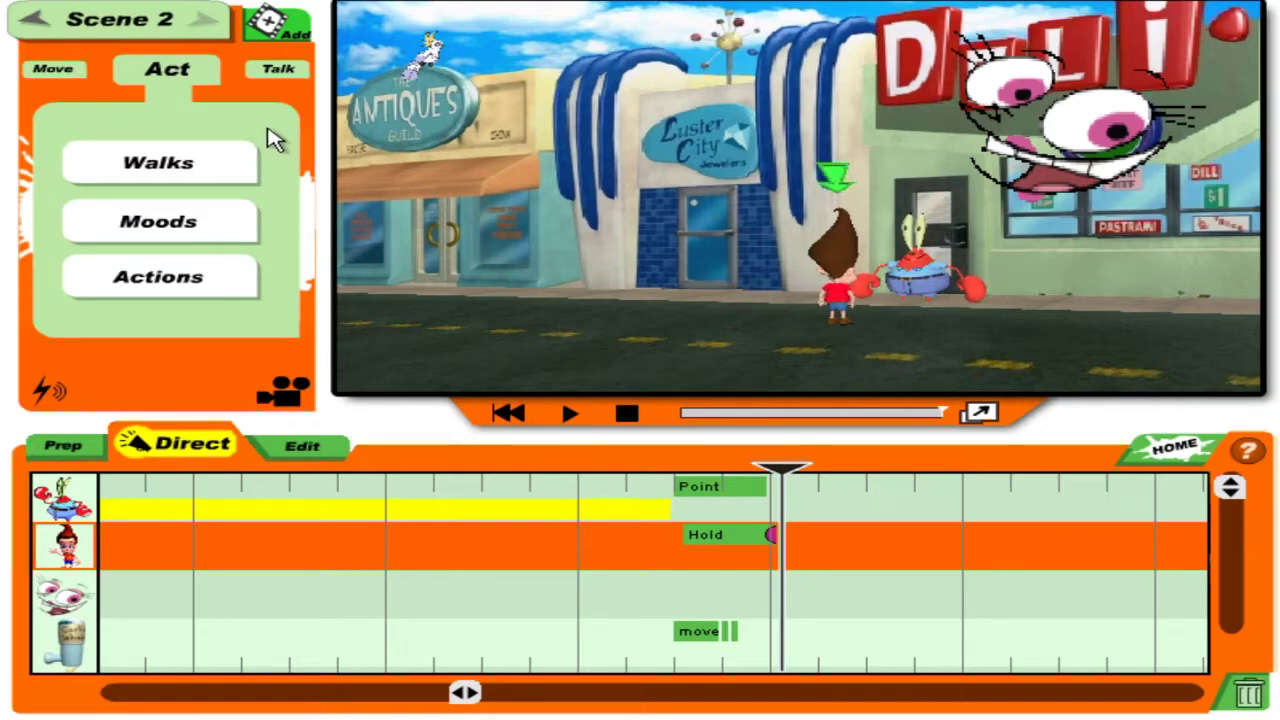
pyautogui.click(172, 290)
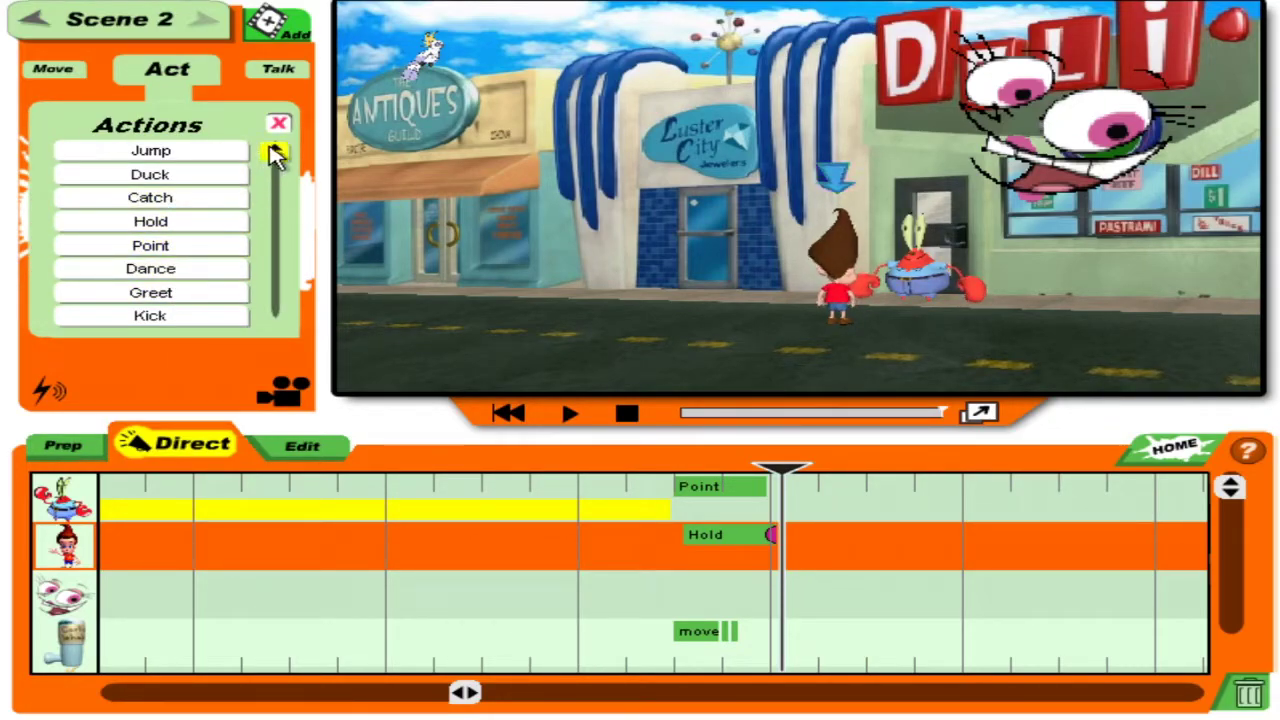
pyautogui.moveTo(281, 165); pyautogui.dragTo(258, 155)
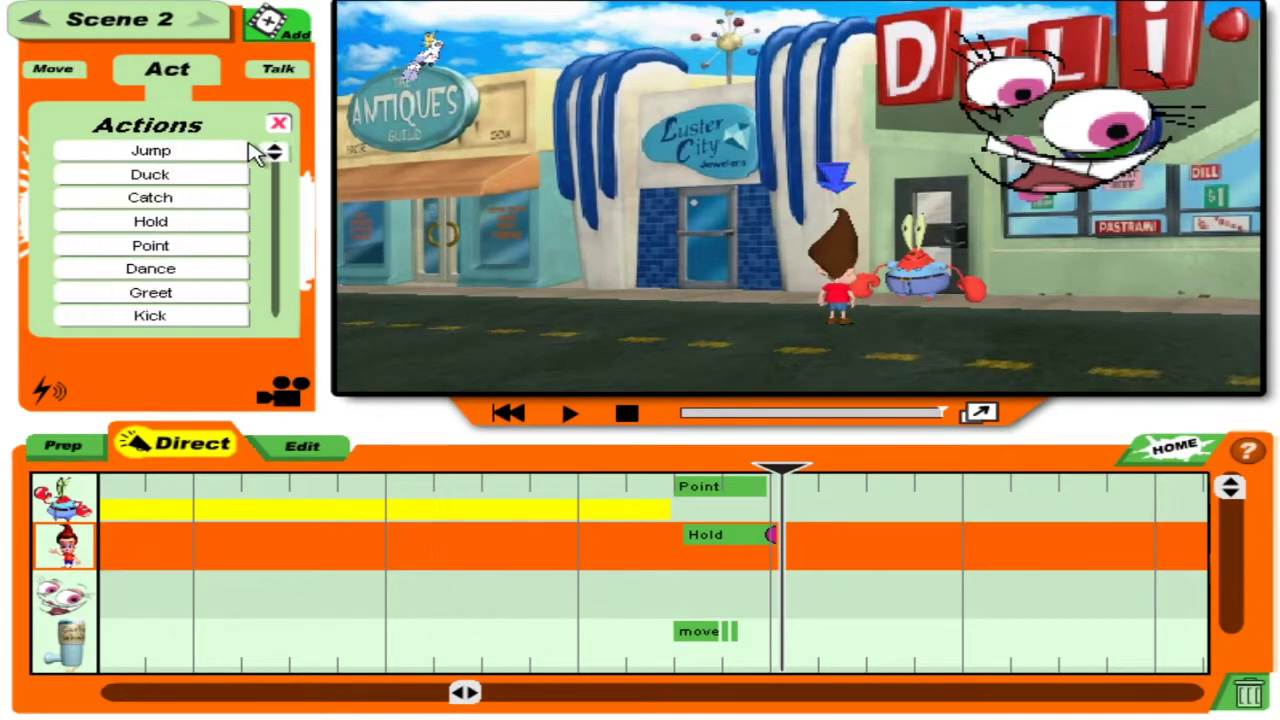
pyautogui.click(278, 123)
pyautogui.click(180, 222)
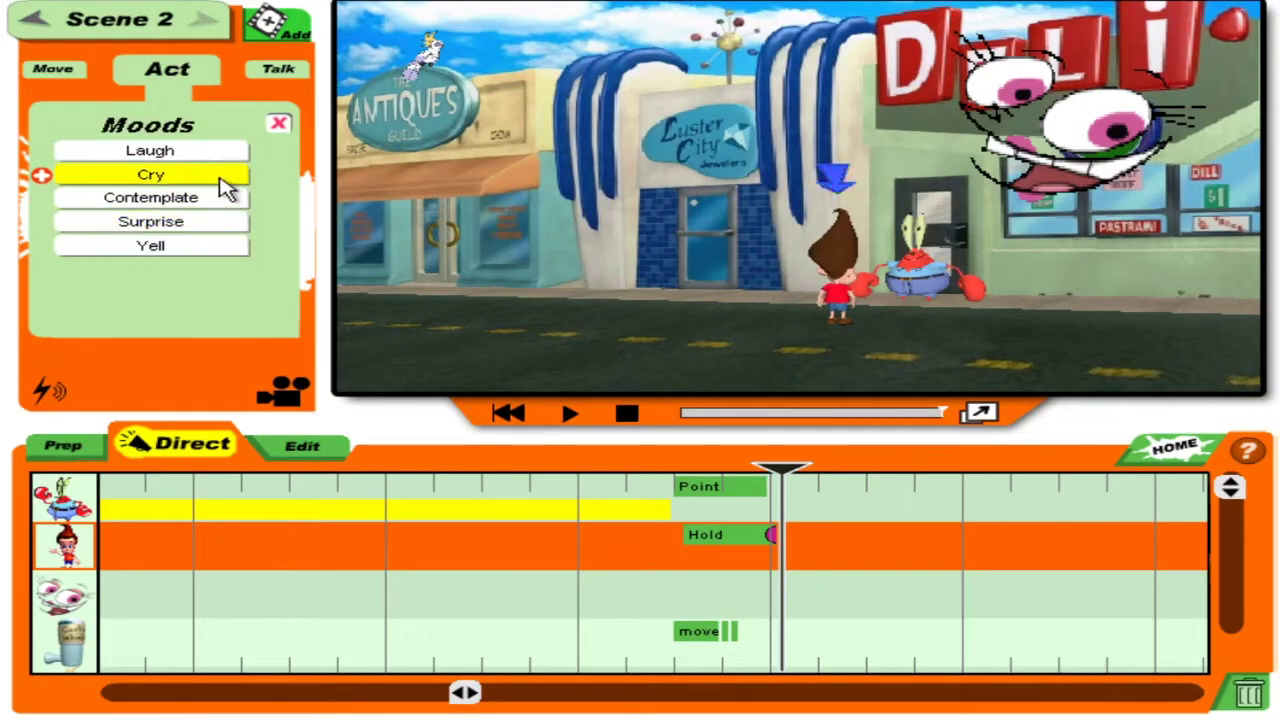
pyautogui.click(276, 127)
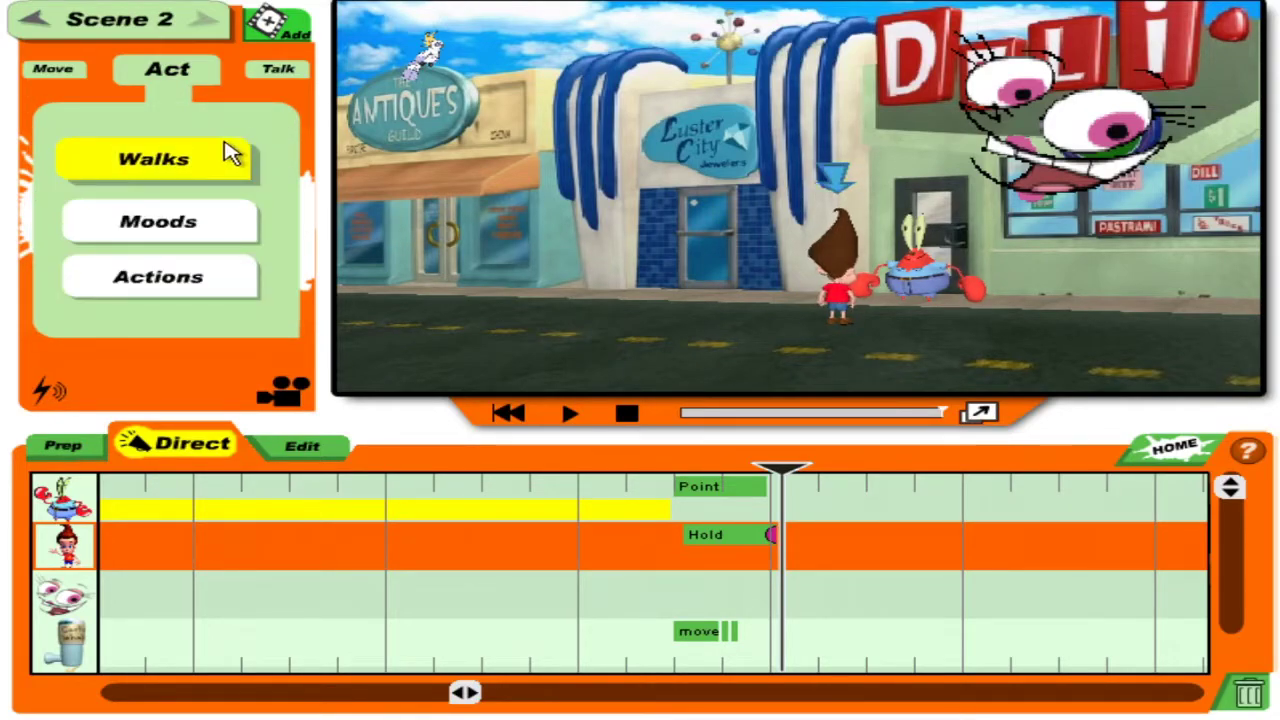
pyautogui.click(232, 274)
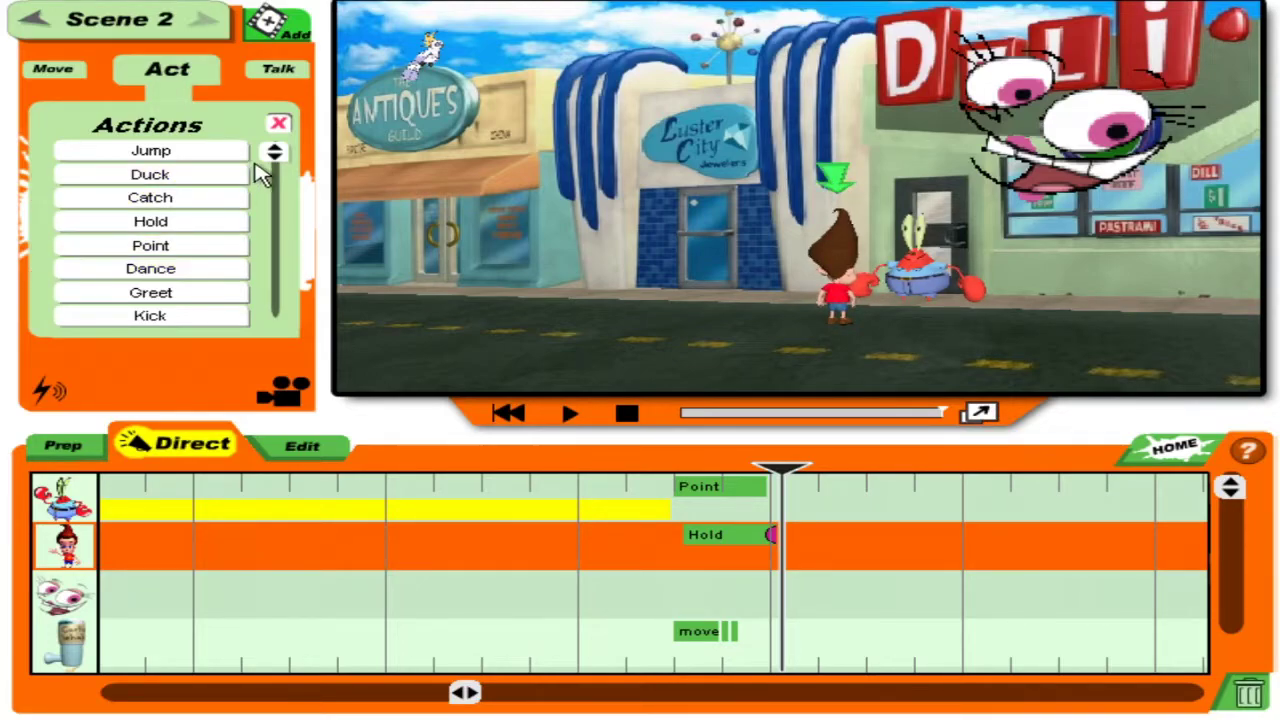
pyautogui.click(278, 124)
pyautogui.click(206, 225)
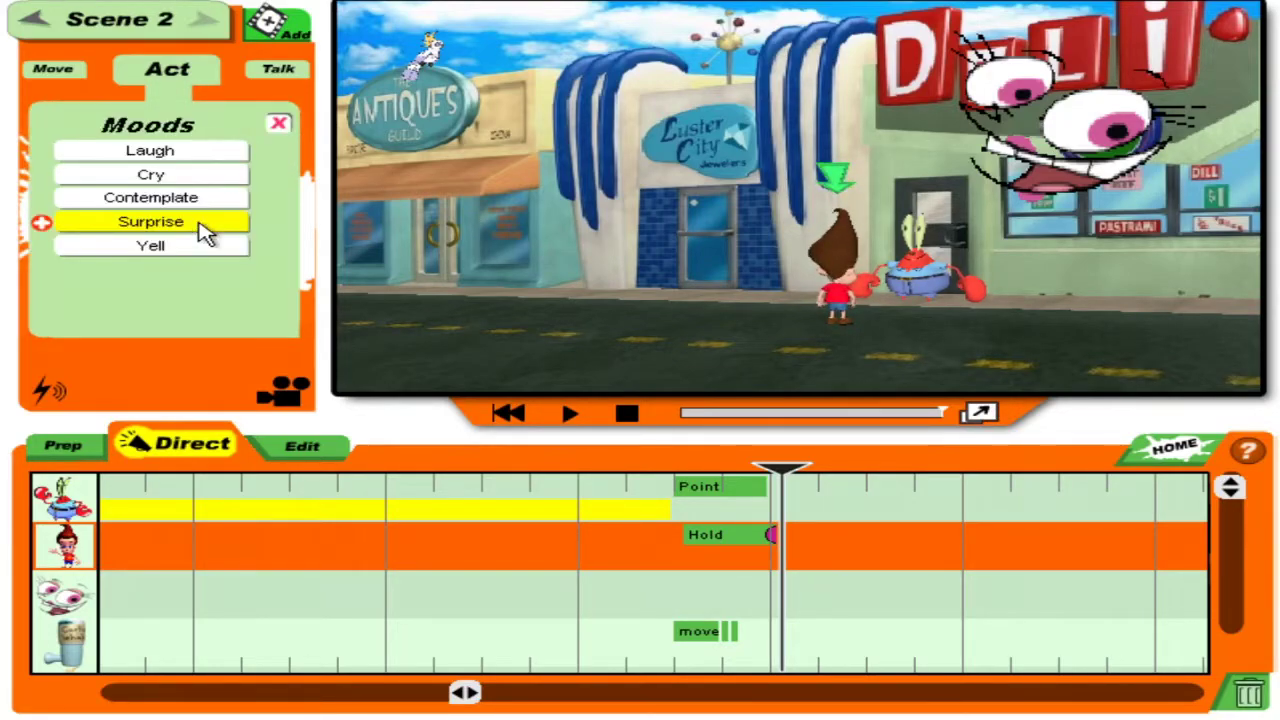
pyautogui.click(193, 247)
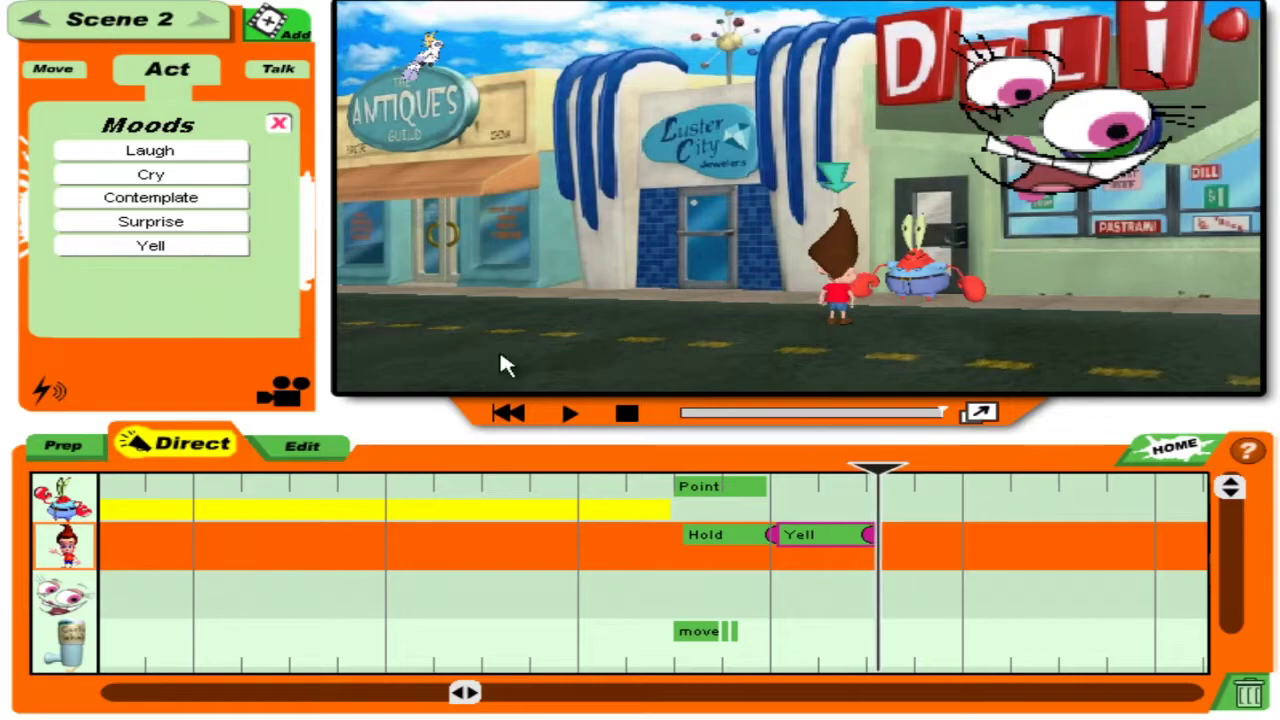
# Record Jimmy's custom dialogue from where Yell begins and play it back.
pyautogui.moveTo(884, 478); pyautogui.dragTo(790, 482)
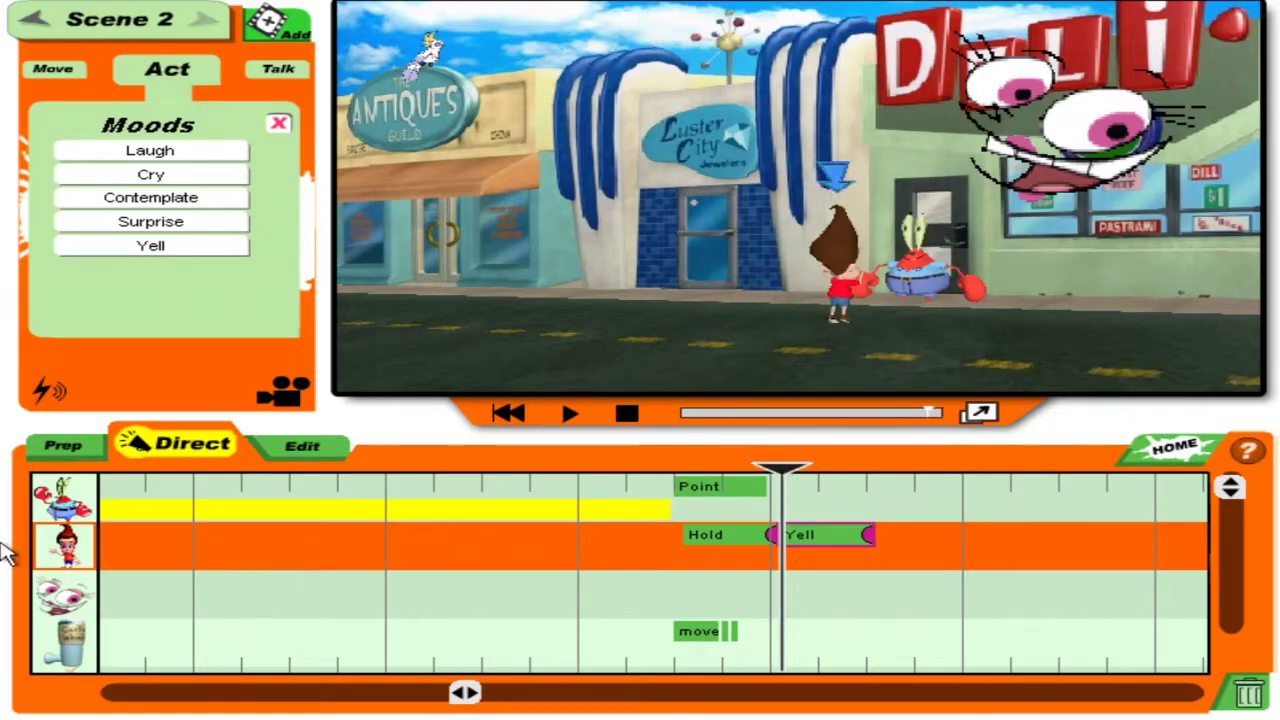
pyautogui.click(278, 72)
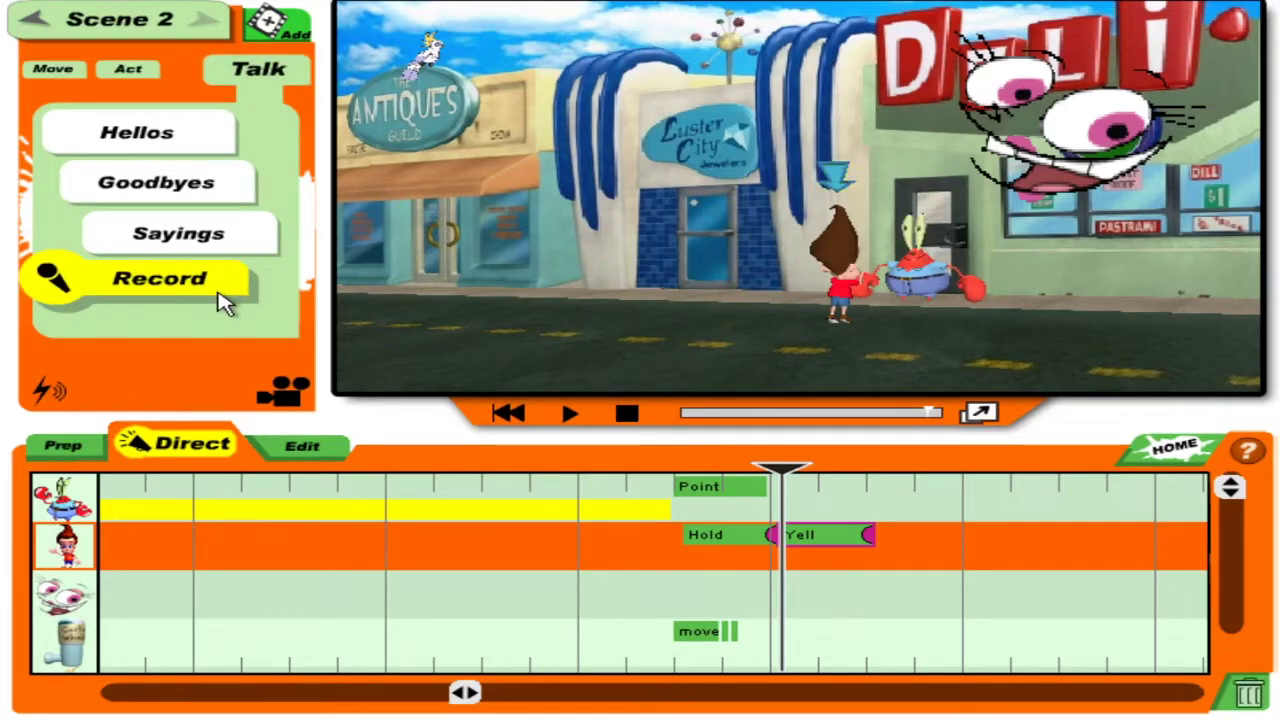
pyautogui.click(200, 302)
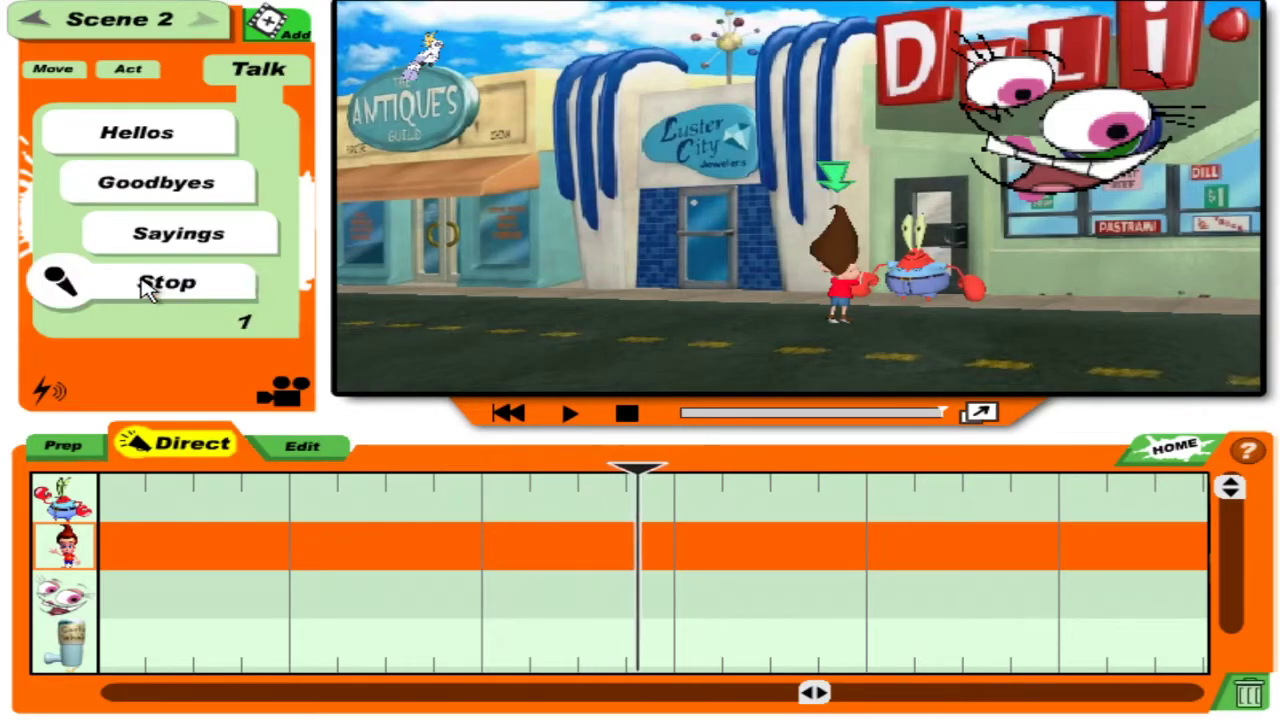
pyautogui.click(354, 523)
pyautogui.click(565, 415)
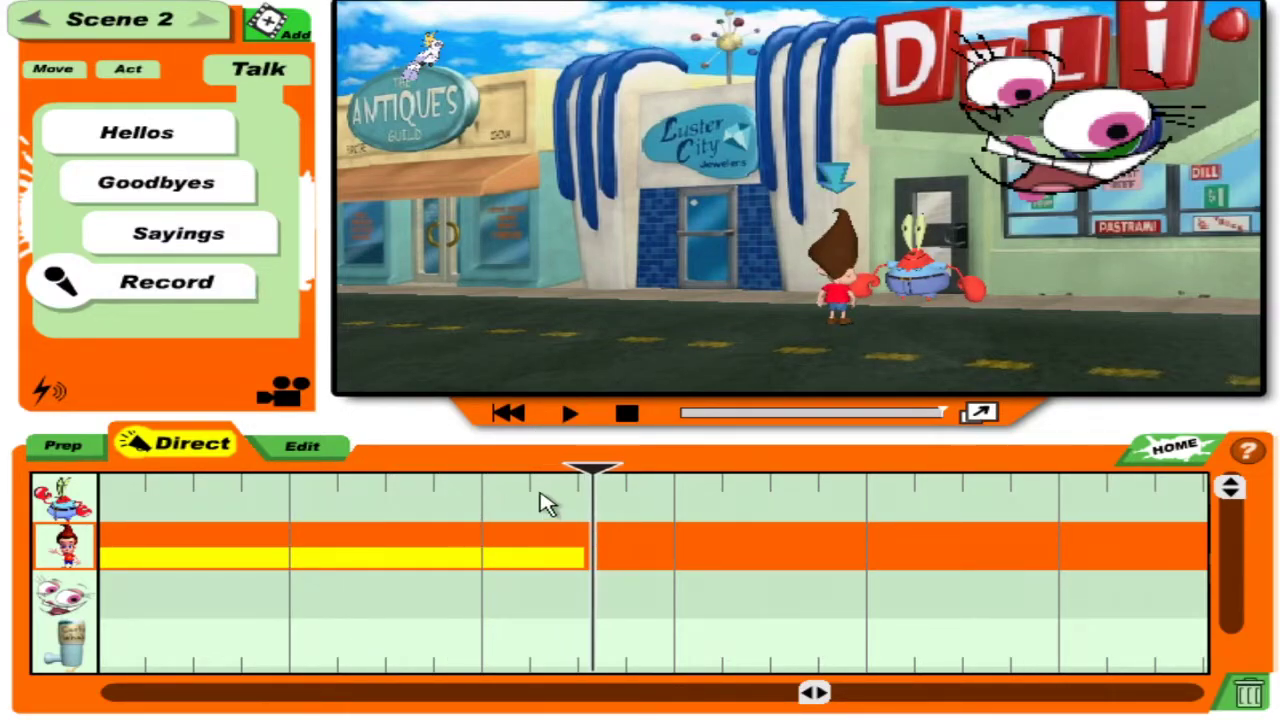
pyautogui.moveTo(586, 471); pyautogui.dragTo(497, 460)
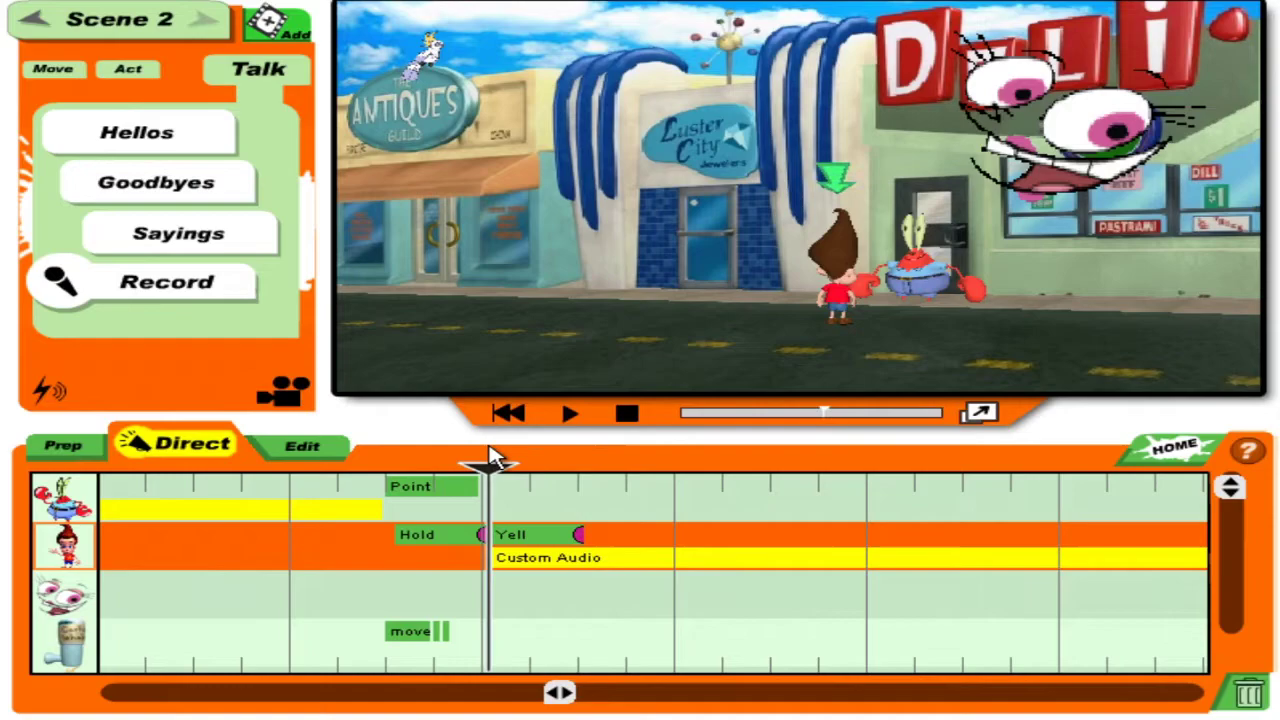
pyautogui.click(572, 416)
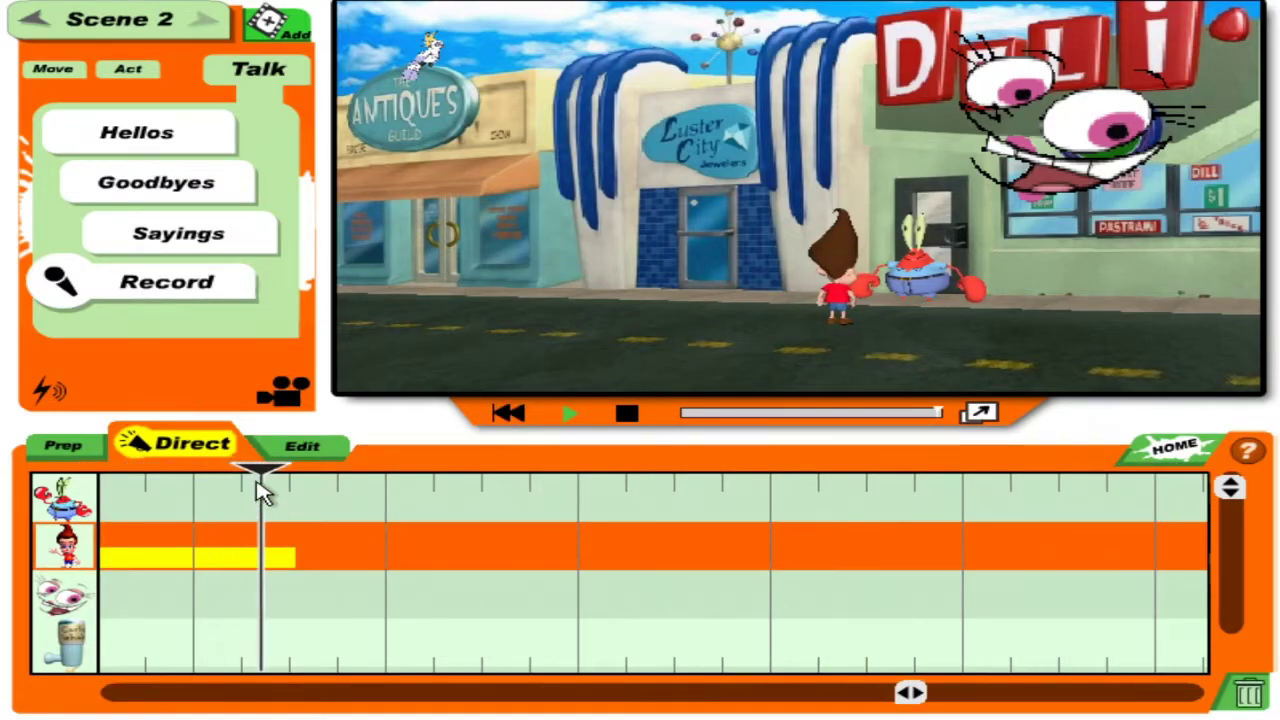
pyautogui.moveTo(305, 477); pyautogui.dragTo(686, 468)
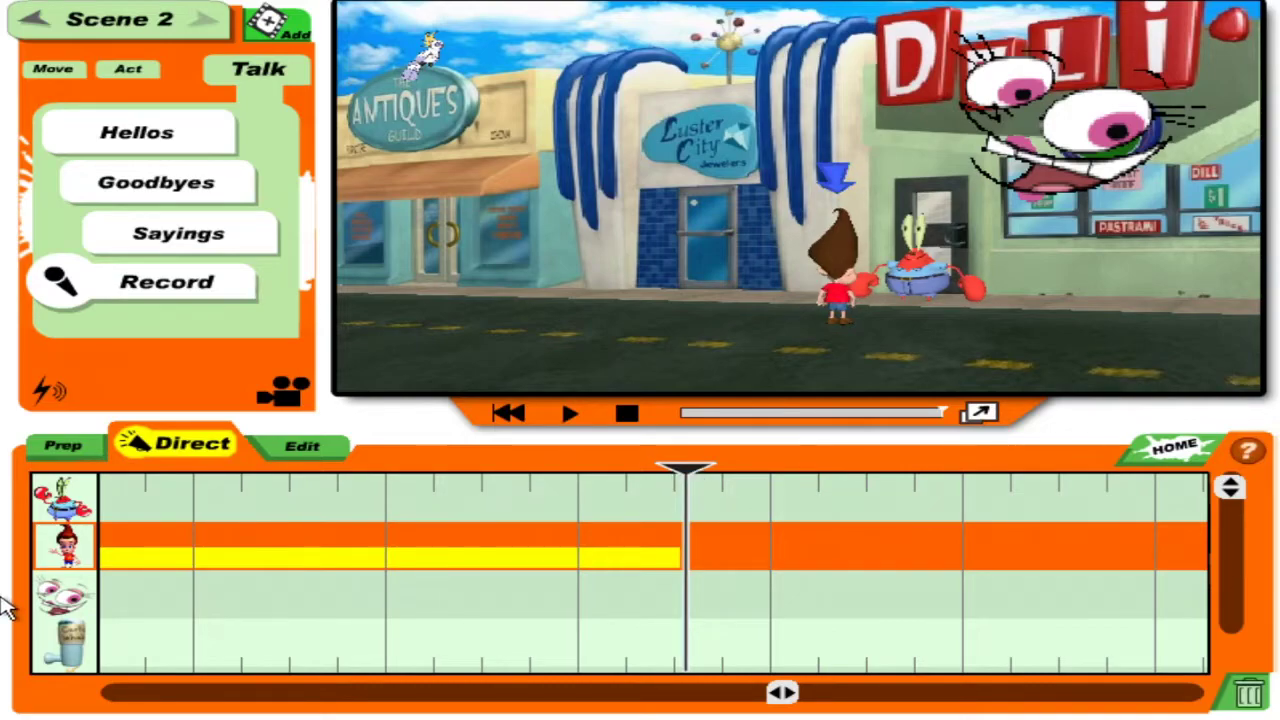
# Select the effects track and place the playhead partway through the scene.
pyautogui.click(62, 640)
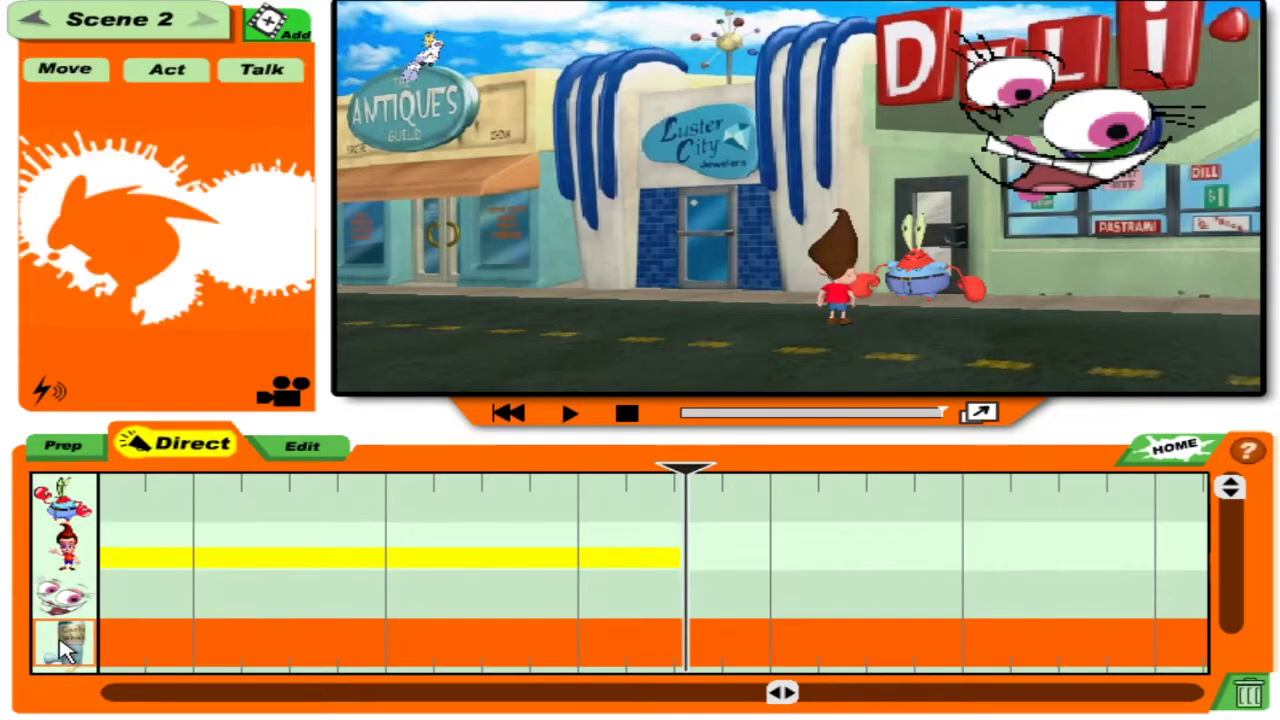
pyautogui.click(63, 545)
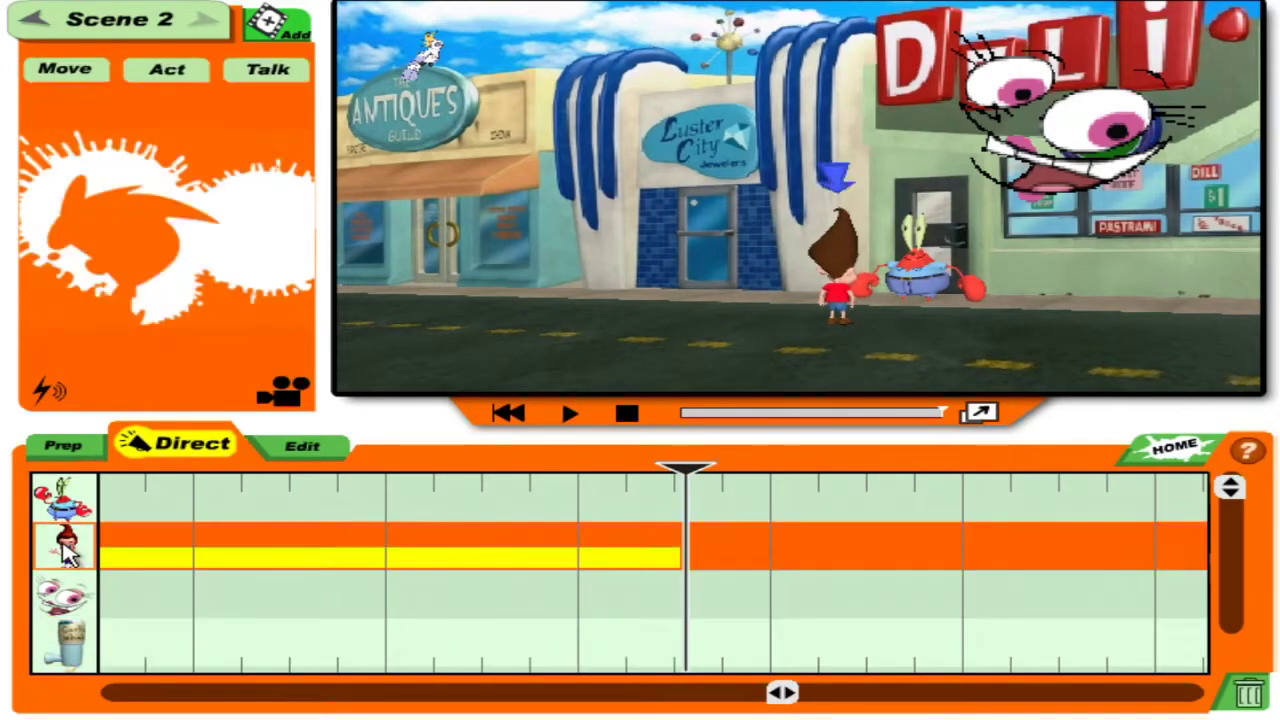
pyautogui.click(76, 450)
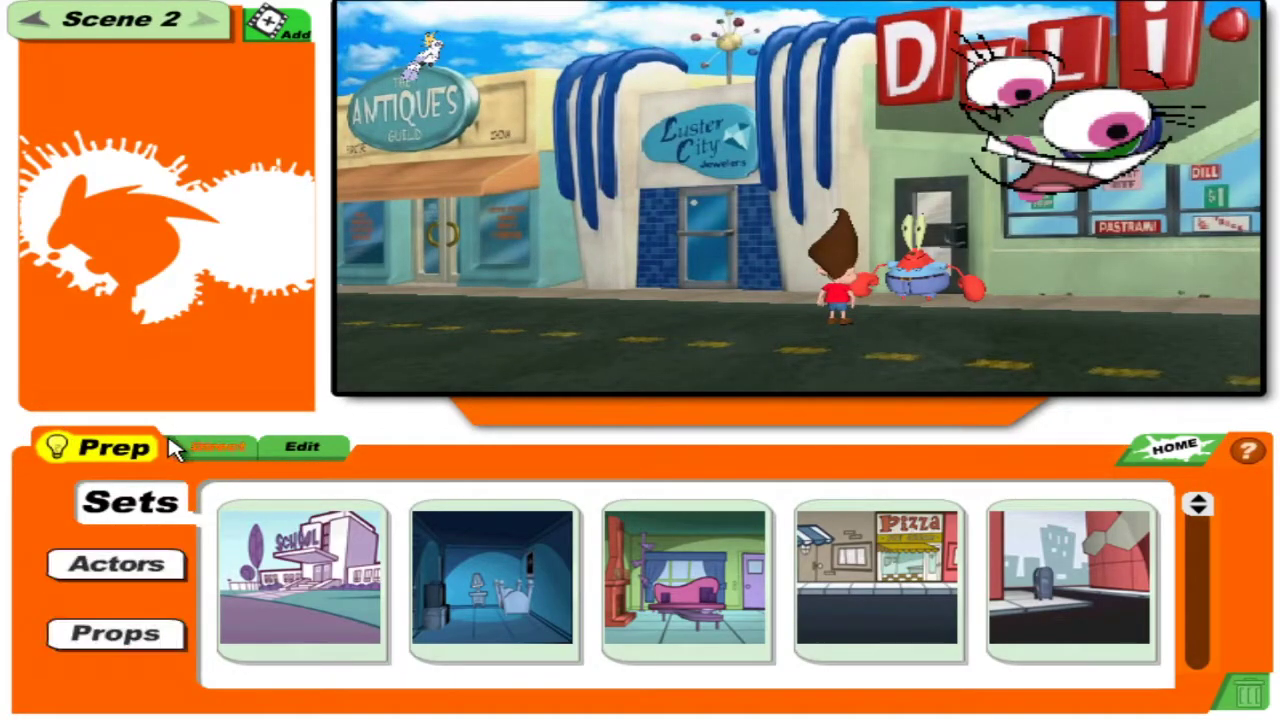
pyautogui.click(172, 448)
pyautogui.click(108, 658)
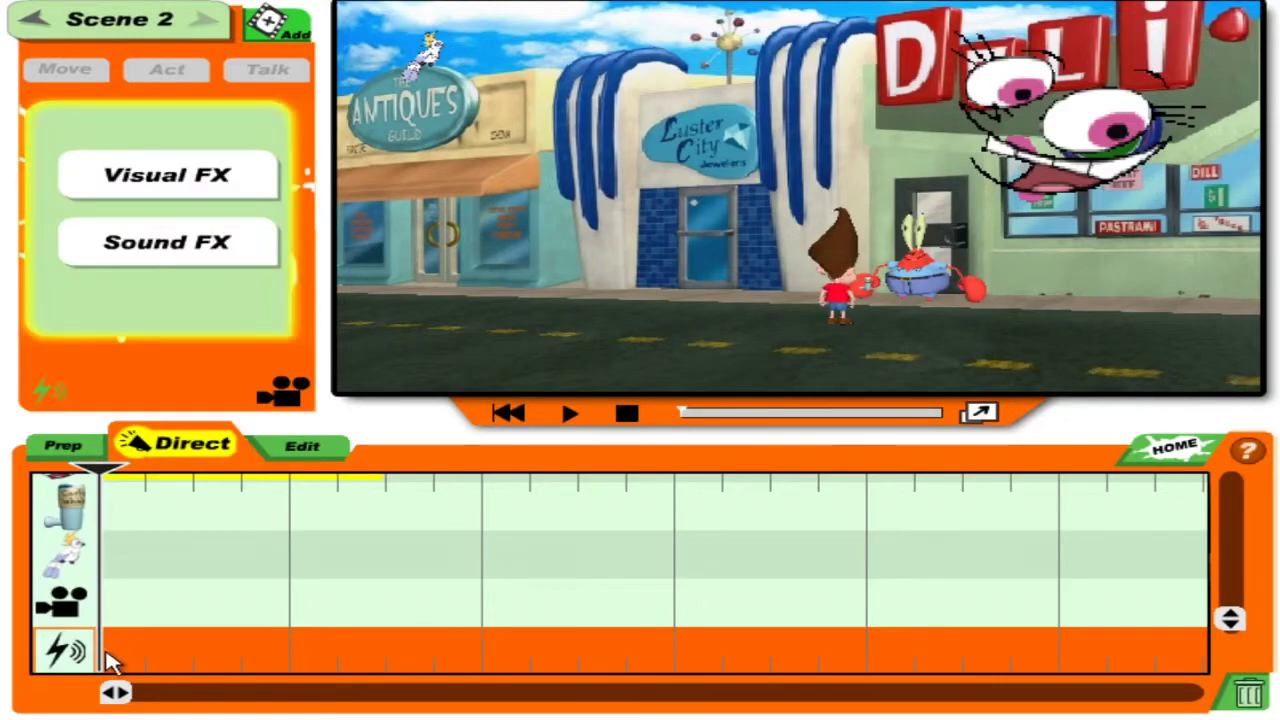
pyautogui.moveTo(117, 692); pyautogui.dragTo(401, 697)
pyautogui.moveTo(1238, 630); pyautogui.dragTo(1238, 515)
pyautogui.moveTo(397, 700); pyautogui.dragTo(778, 695)
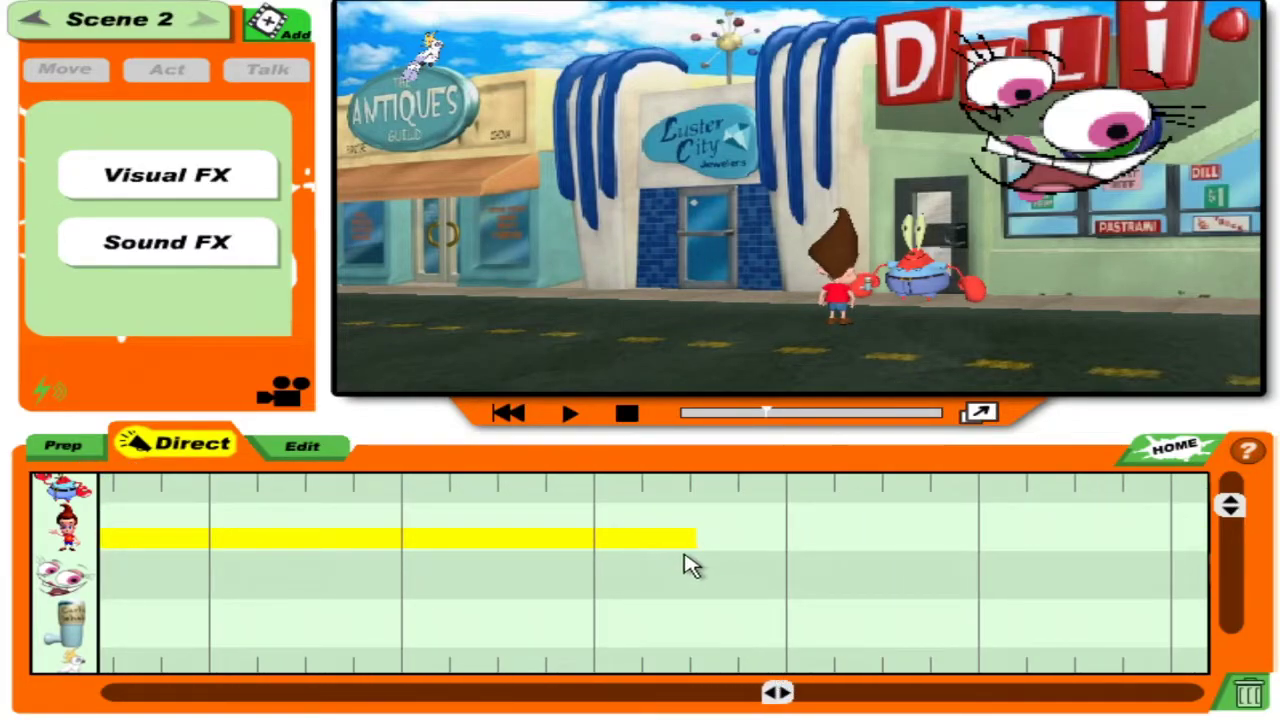
pyautogui.scroll(-3, 690, 565)
pyautogui.click(692, 570)
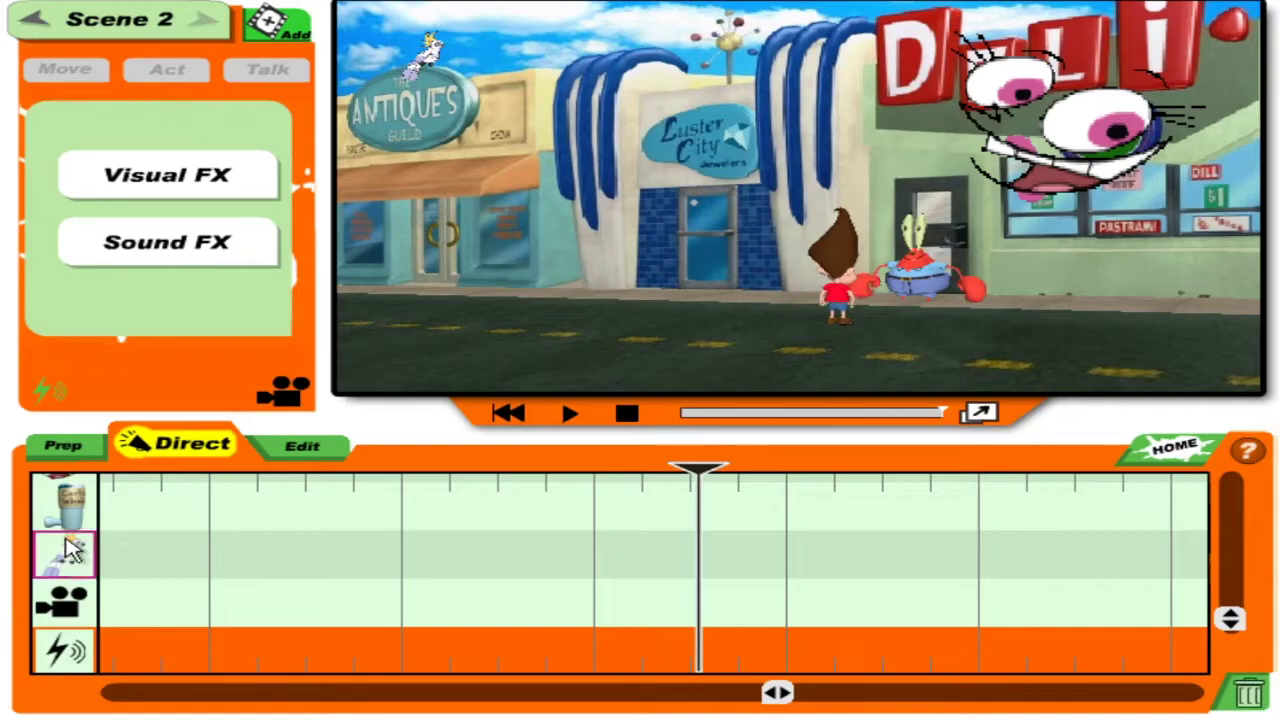
pyautogui.click(64, 505)
pyautogui.click(50, 390)
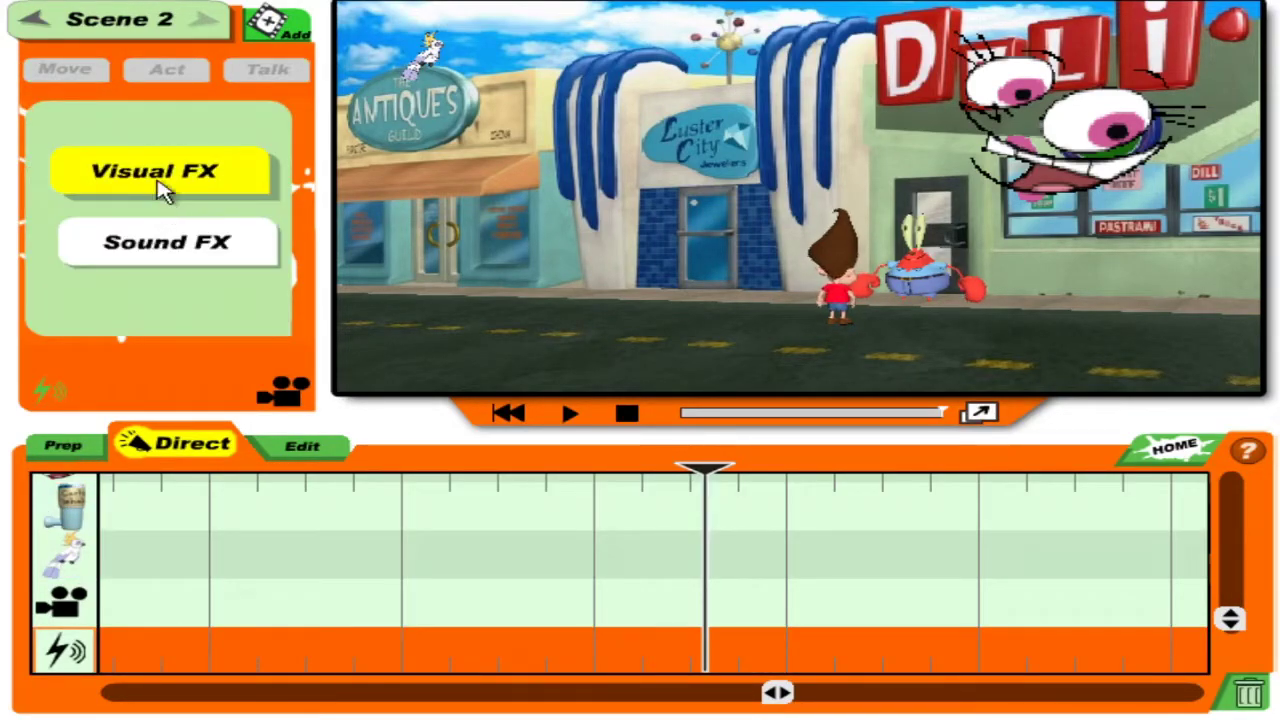
# Add the ship's bell sound from the Stuff category at the playhead.
pyautogui.click(172, 241)
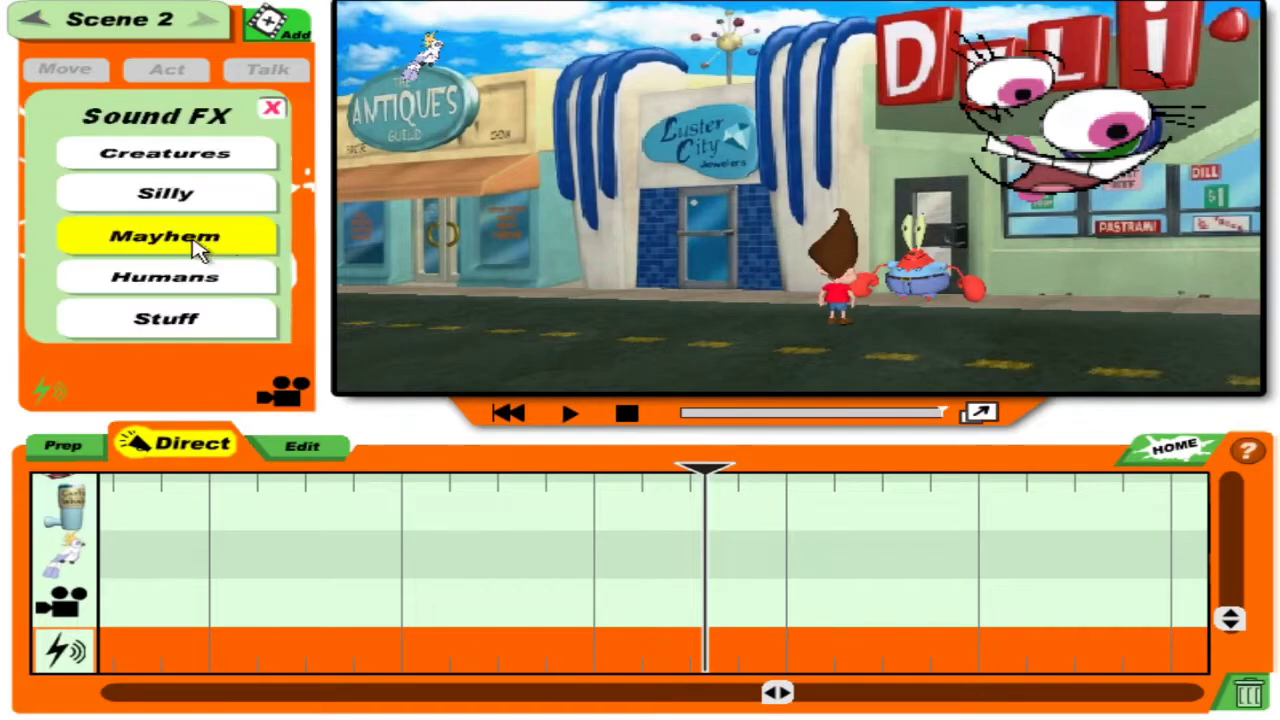
pyautogui.click(238, 203)
pyautogui.moveTo(277, 155); pyautogui.dragTo(268, 340)
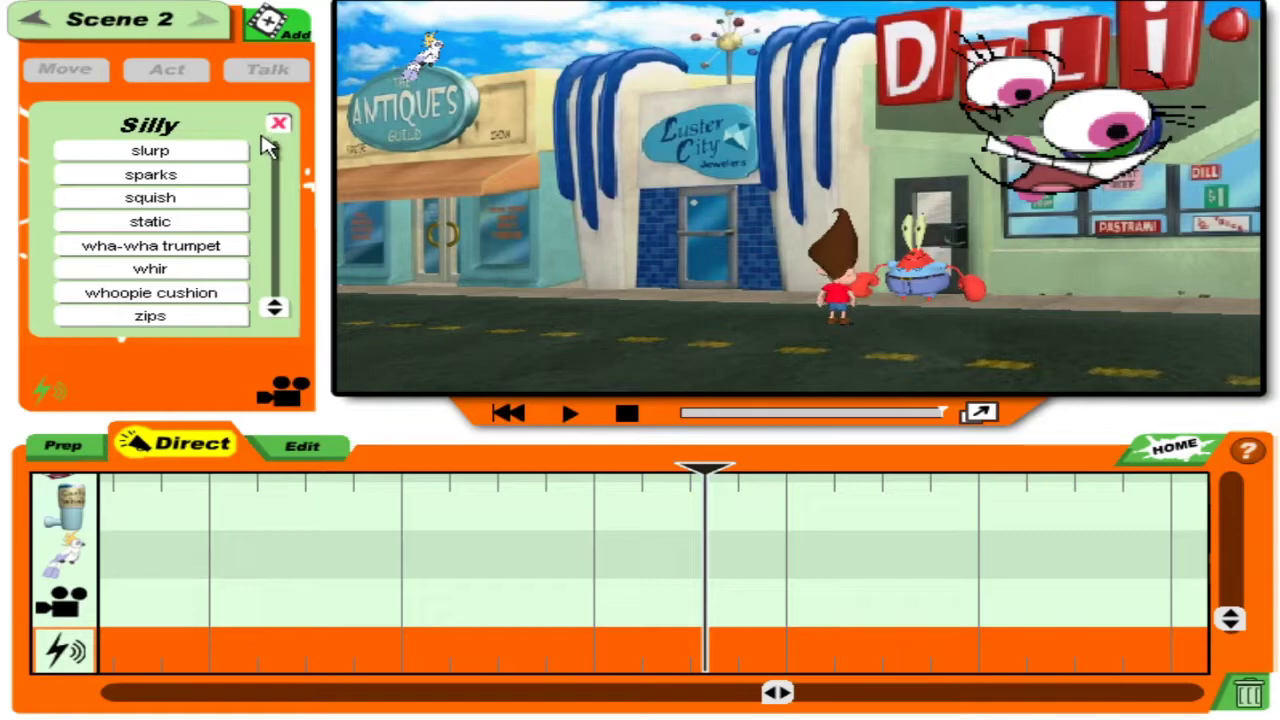
pyautogui.click(279, 122)
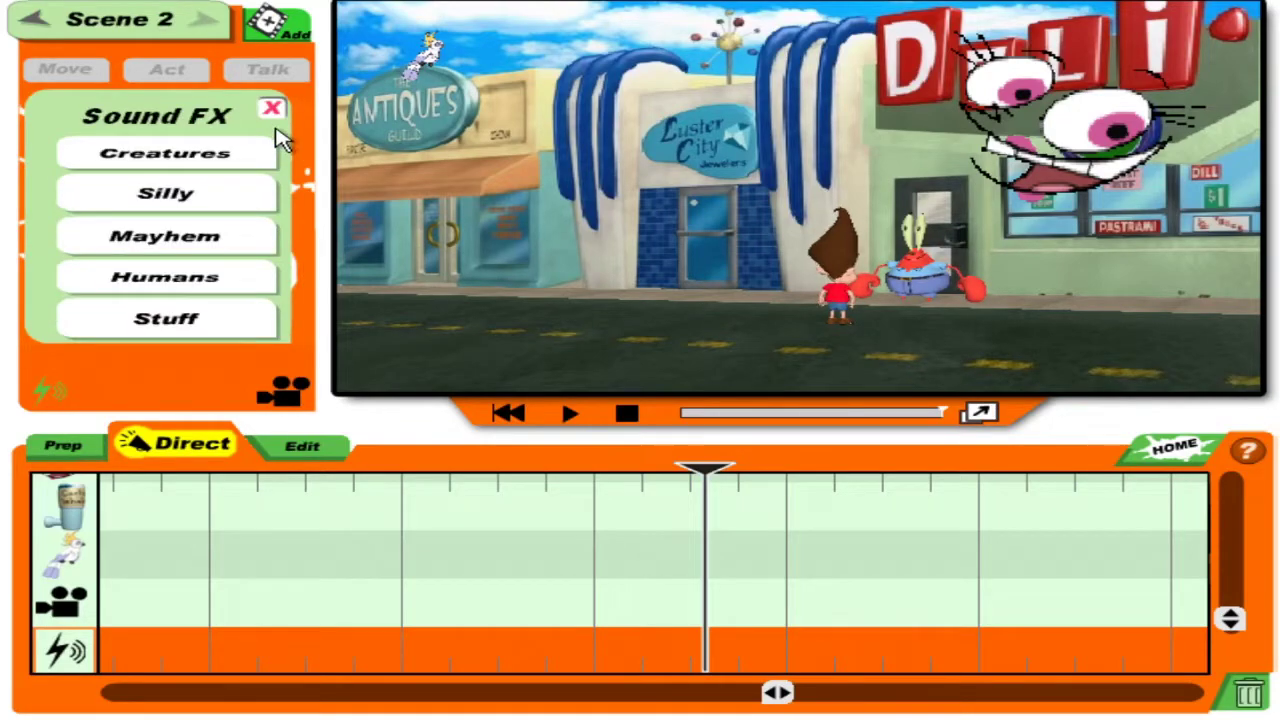
pyautogui.click(171, 318)
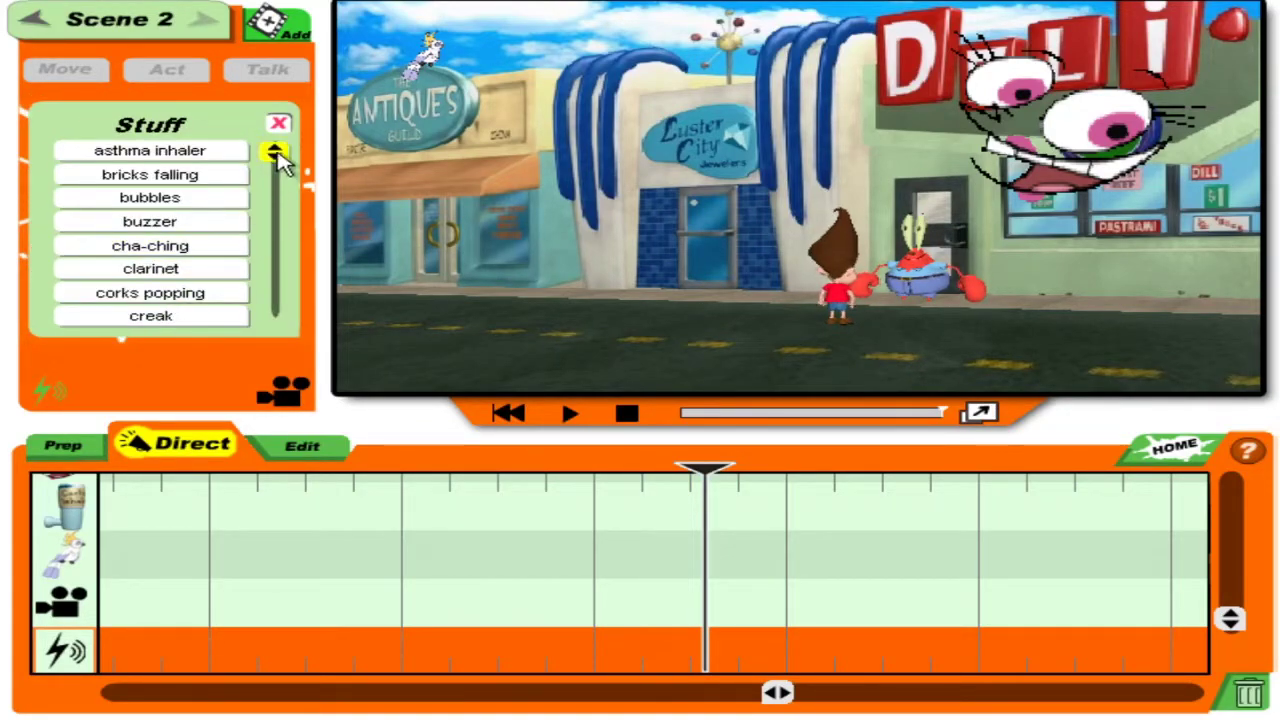
pyautogui.moveTo(278, 150); pyautogui.dragTo(284, 242)
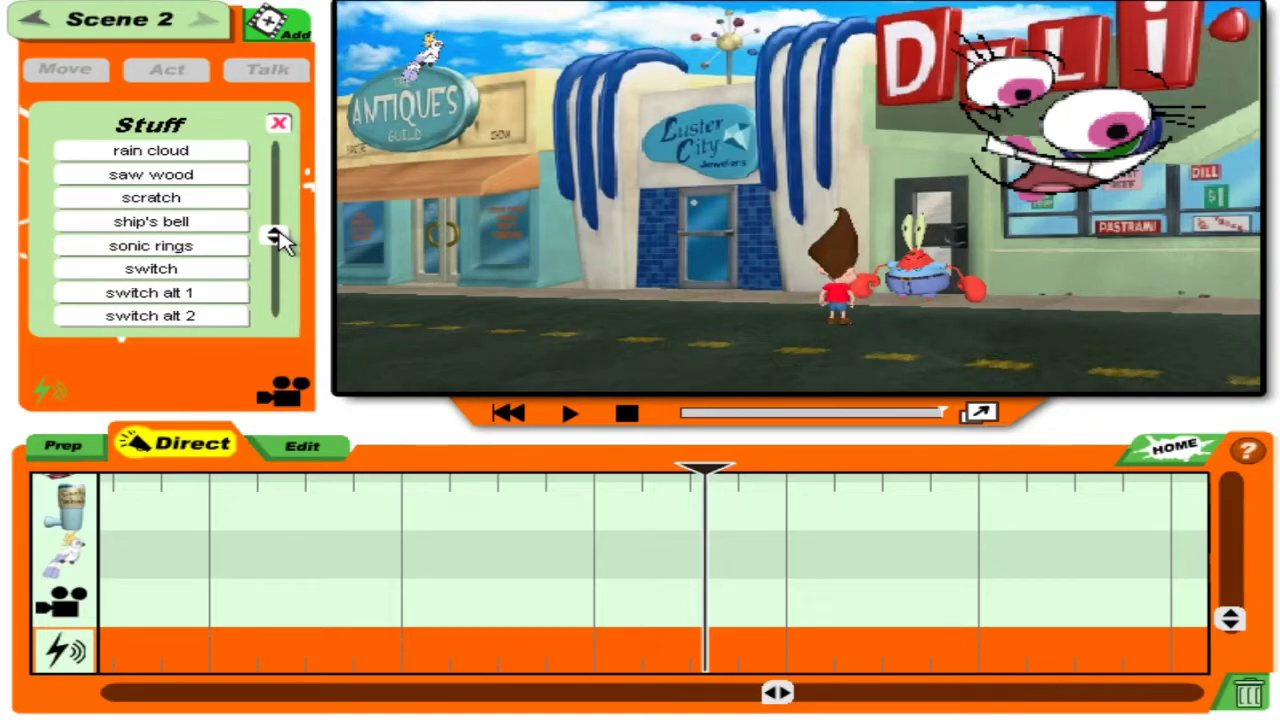
pyautogui.click(218, 225)
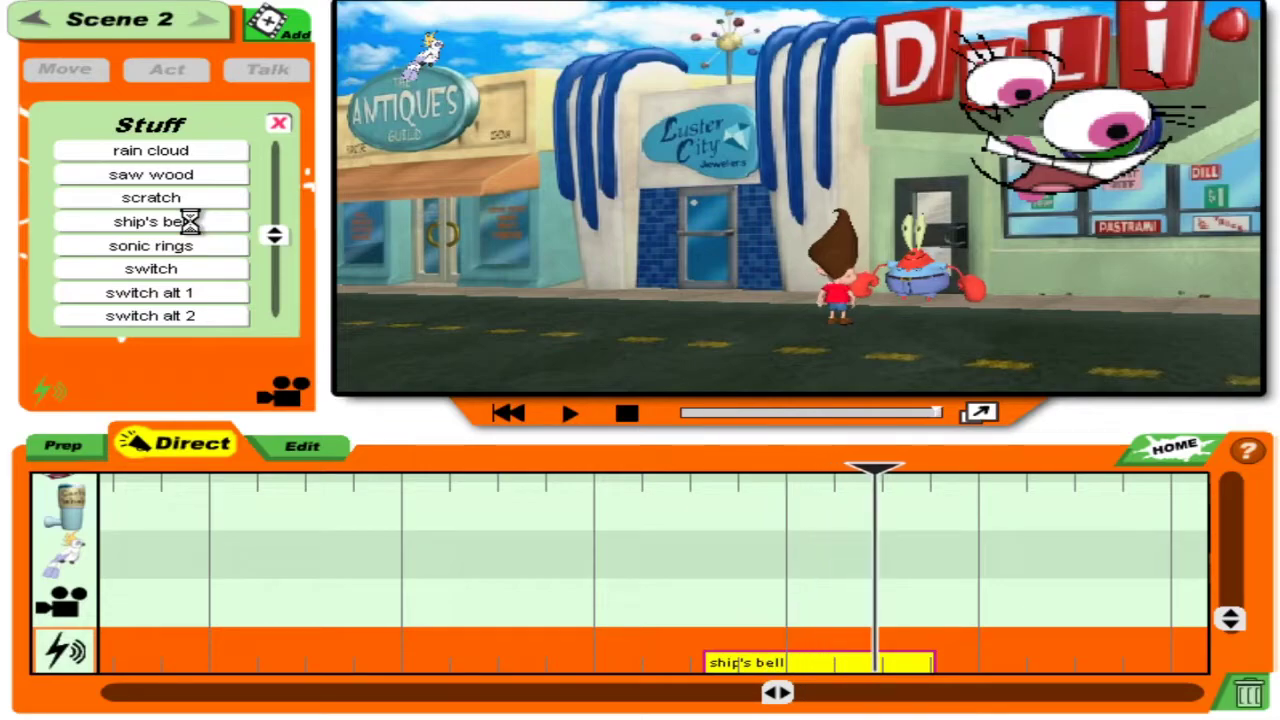
pyautogui.moveTo(940, 480); pyautogui.dragTo(713, 487)
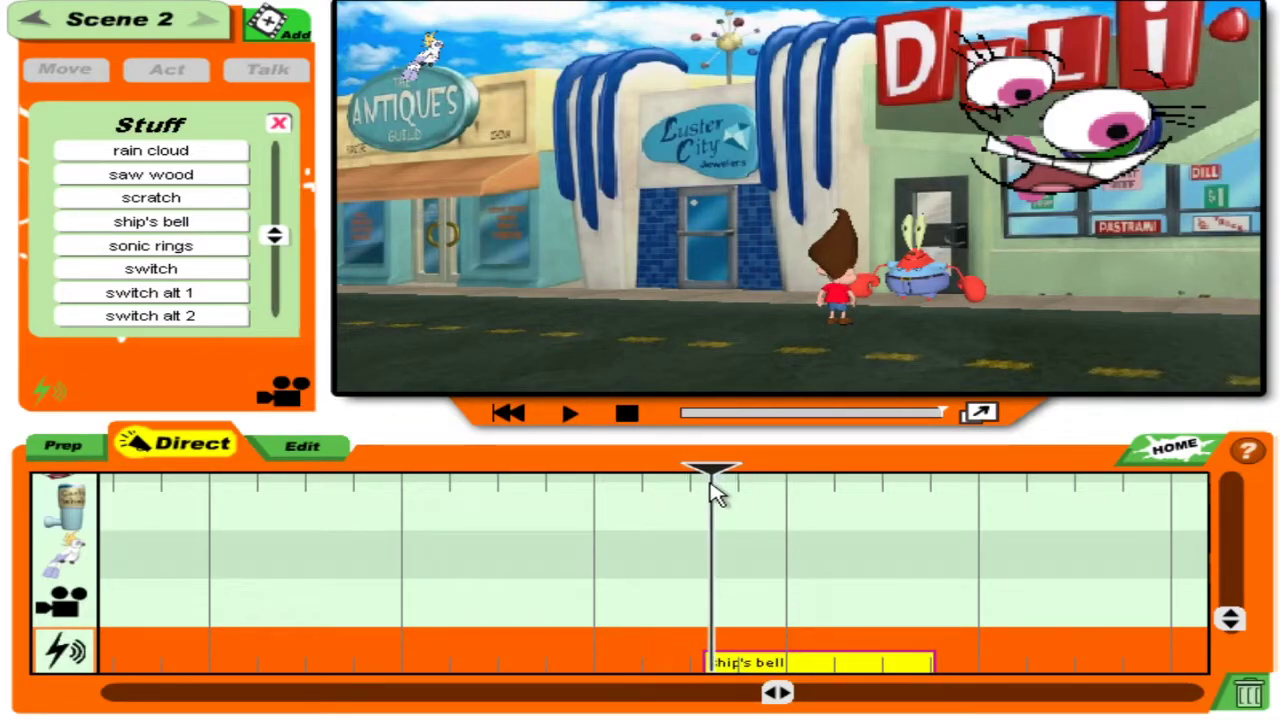
pyautogui.click(65, 510)
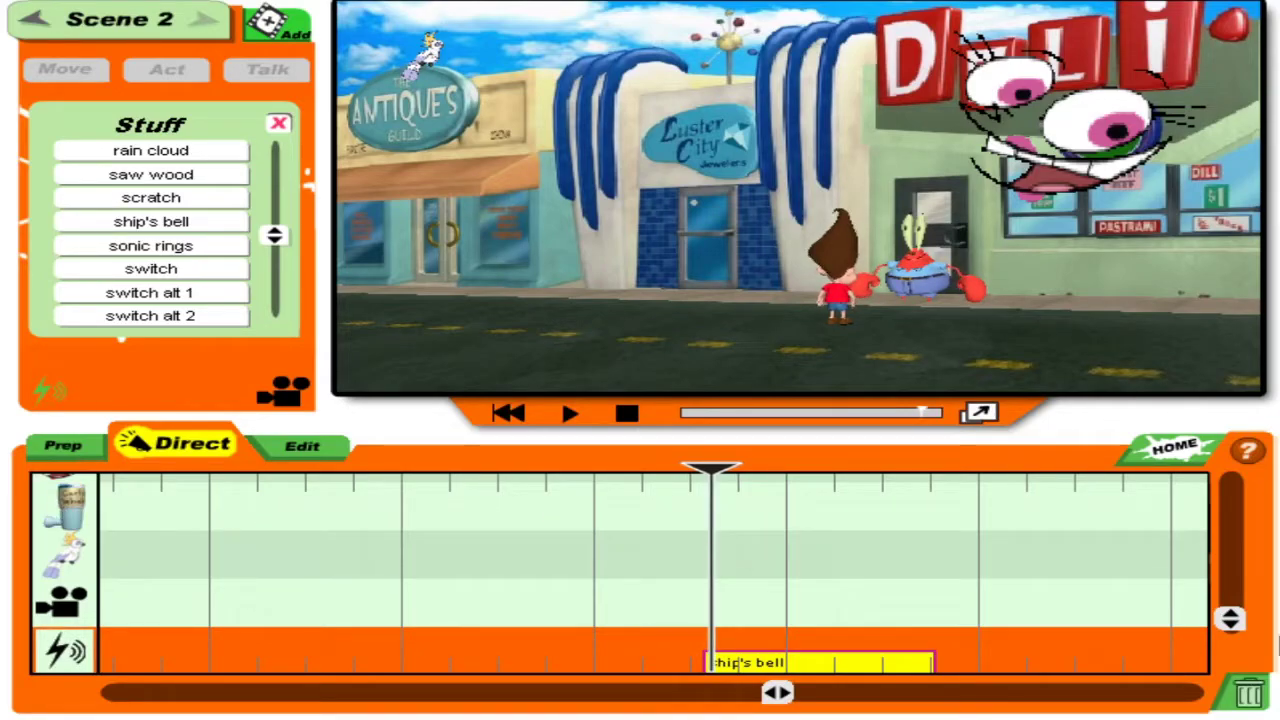
pyautogui.moveTo(1240, 628); pyautogui.dragTo(1234, 552)
# Record a Rotate move that topples Jimmy, discarding the failed attempts.
pyautogui.click(65, 545)
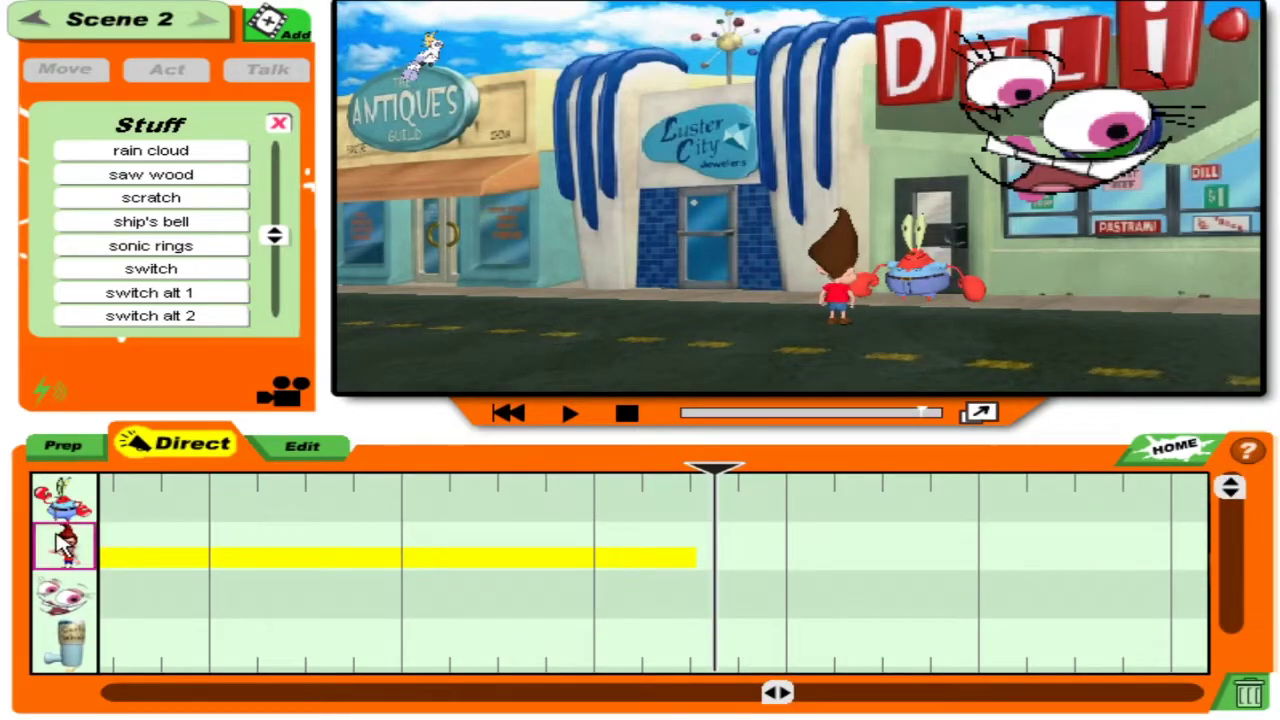
pyautogui.click(58, 70)
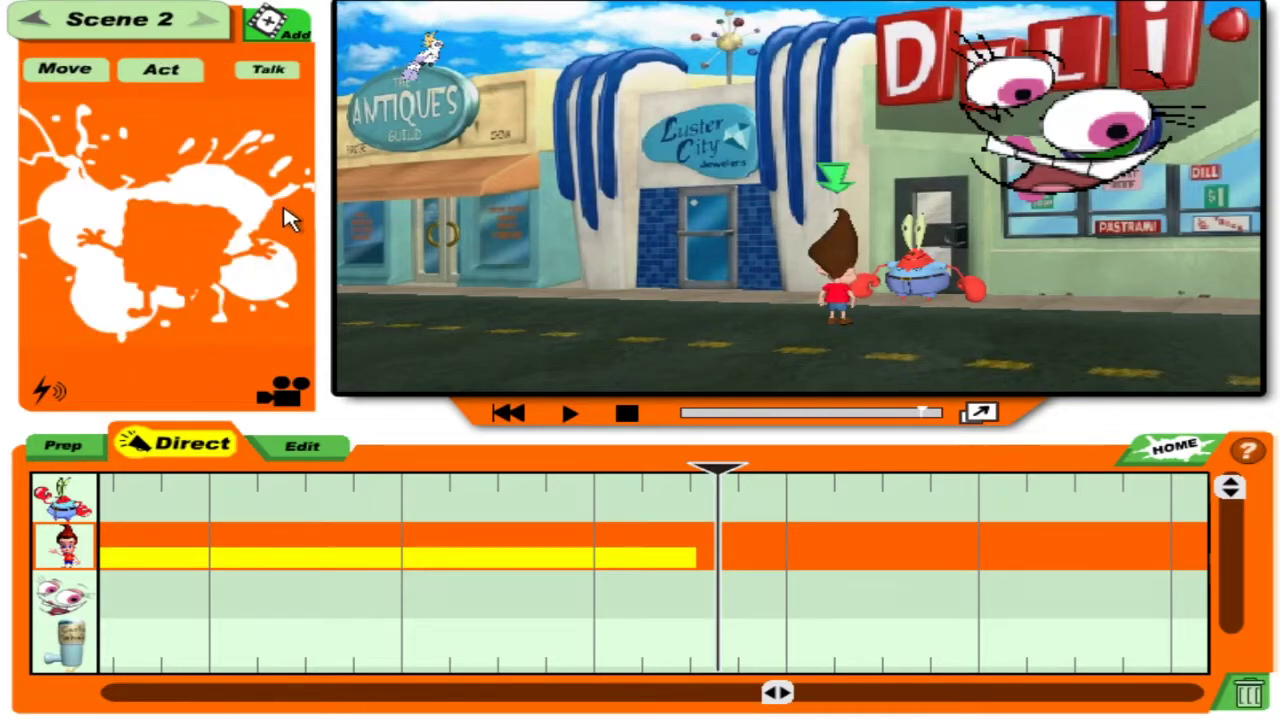
pyautogui.click(92, 177)
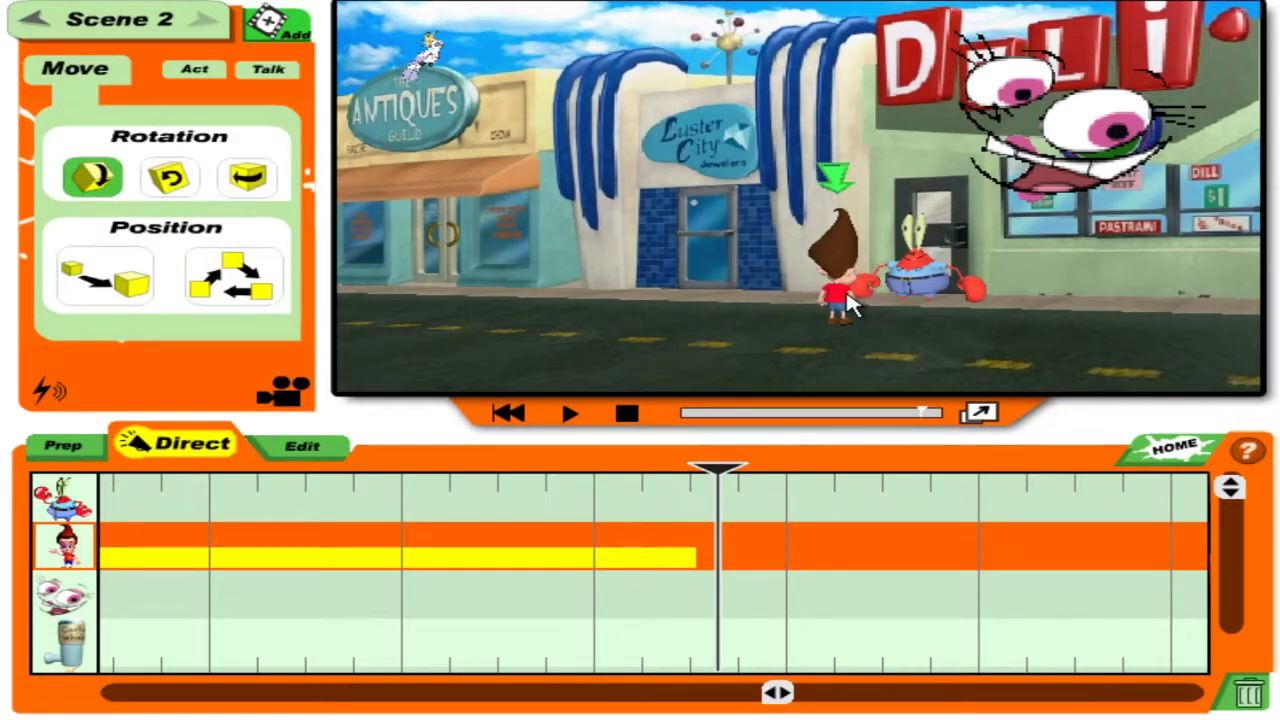
pyautogui.moveTo(843, 305)
pyautogui.mouseDown()
pyautogui.moveTo(830, 322)
pyautogui.moveTo(1080, 620)
pyautogui.mouseUp()
pyautogui.click(1248, 692)
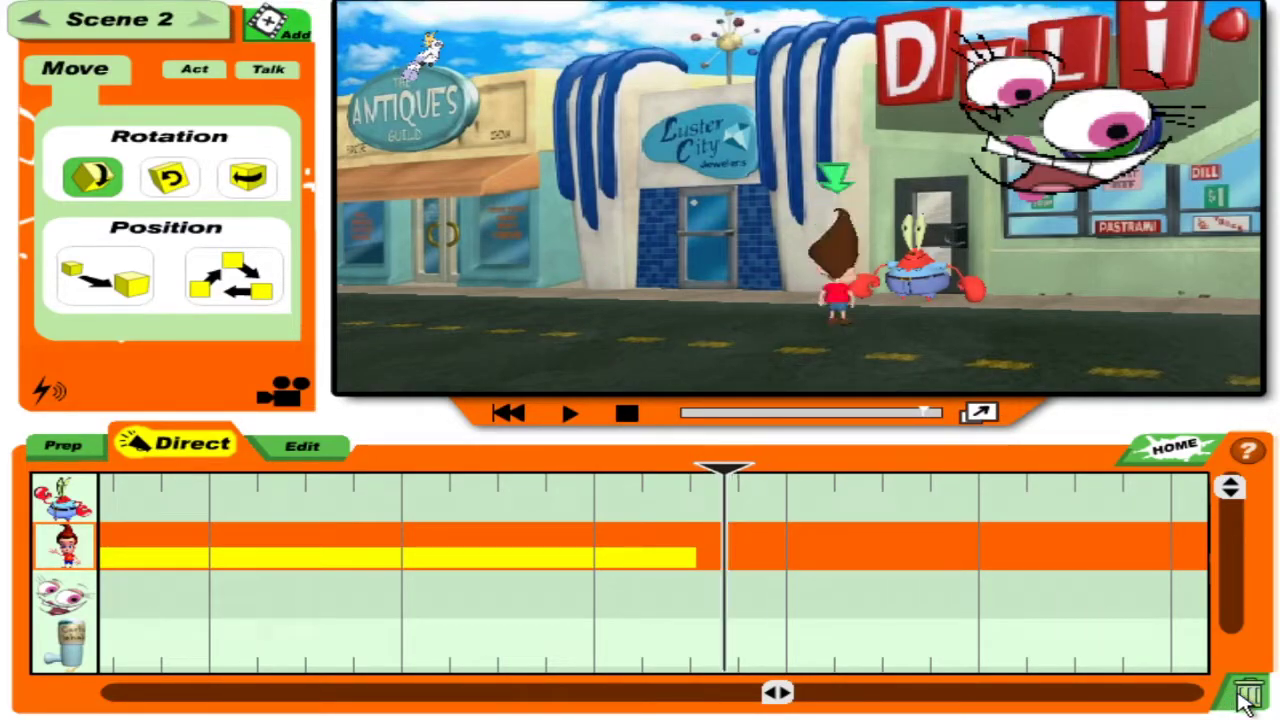
pyautogui.moveTo(840, 398)
pyautogui.mouseDown()
pyautogui.moveTo(786, 9)
pyautogui.moveTo(820, 105)
pyautogui.mouseUp()
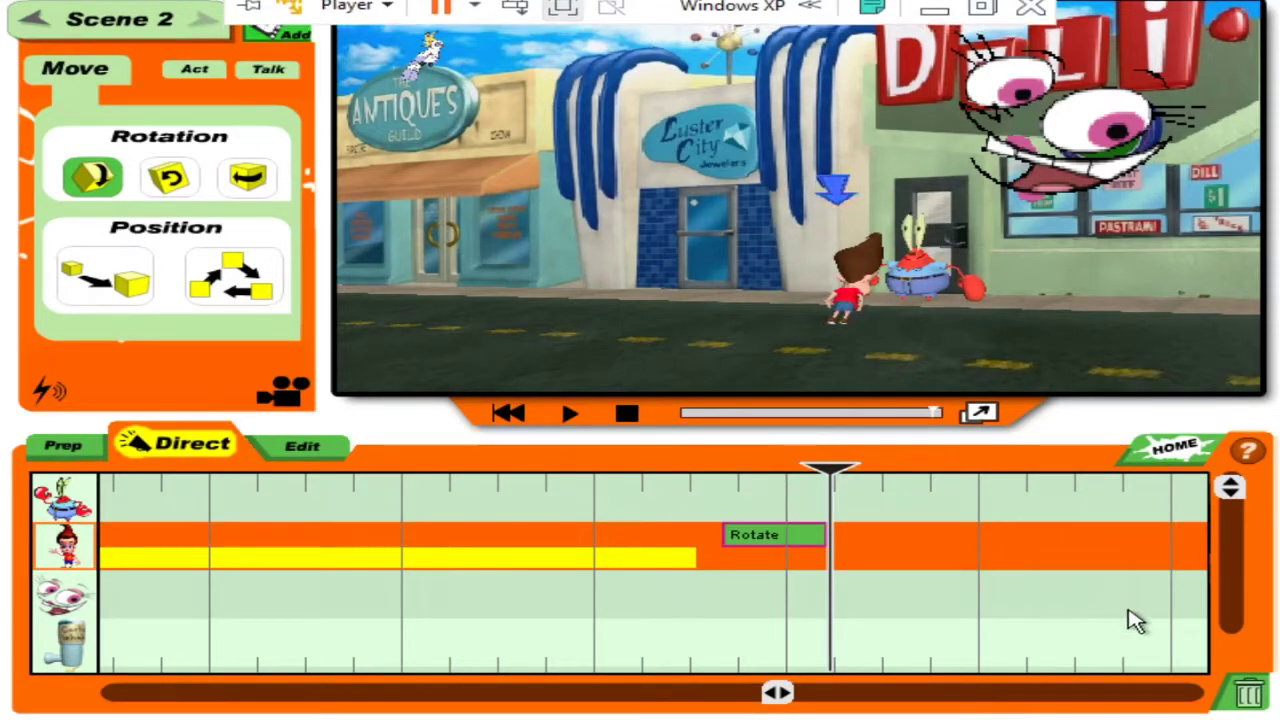
pyautogui.click(1244, 692)
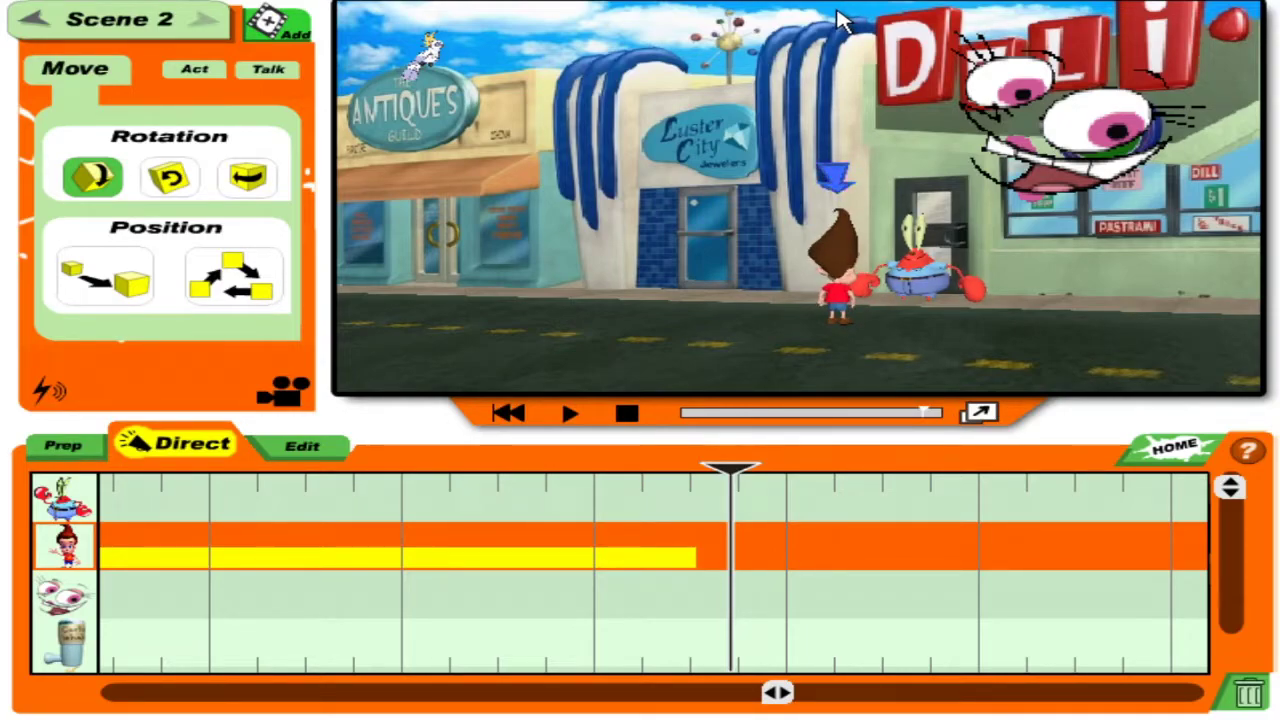
pyautogui.moveTo(788, 321)
pyautogui.mouseDown()
pyautogui.moveTo(803, 451)
pyautogui.moveTo(829, 403)
pyautogui.moveTo(840, 420)
pyautogui.mouseUp()
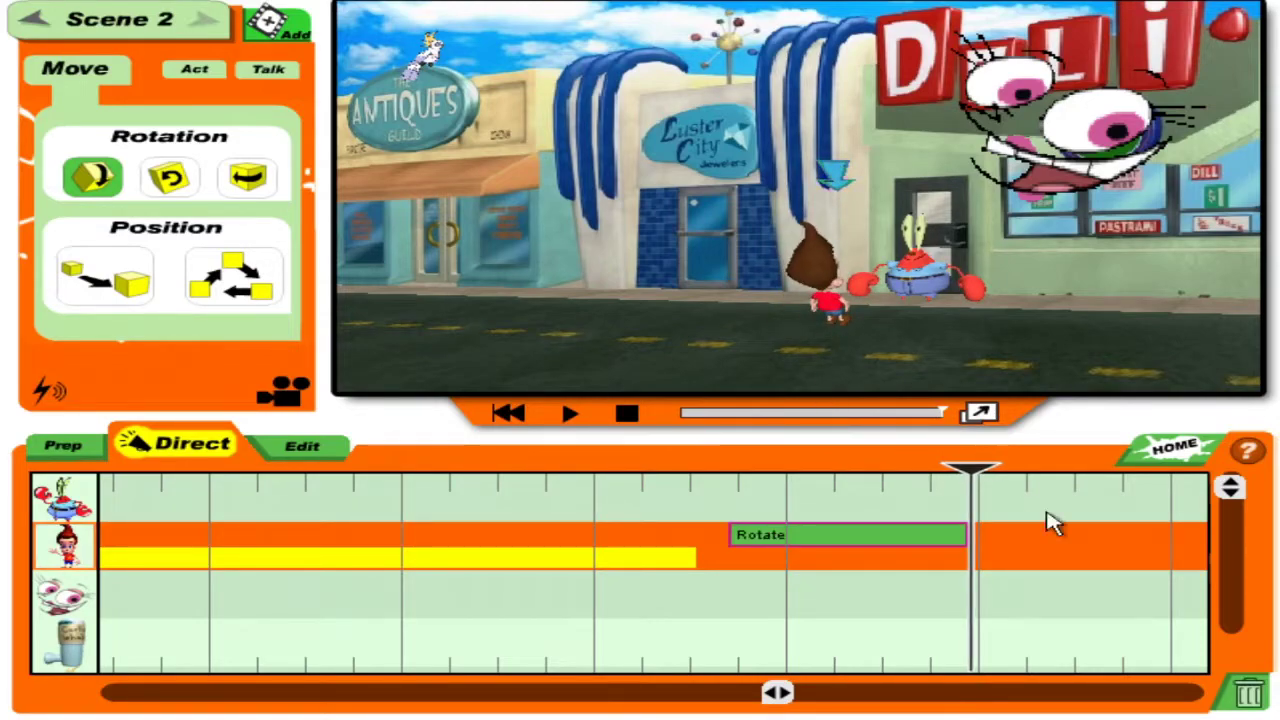
pyautogui.click(1232, 704)
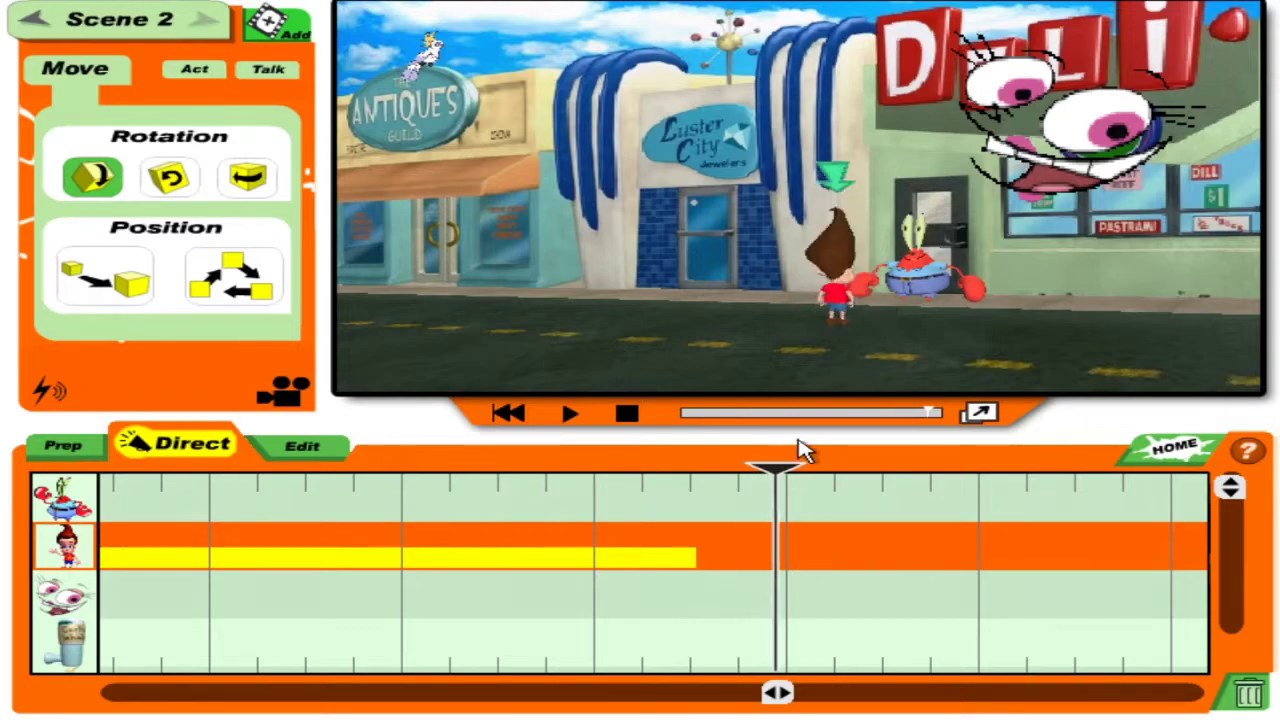
pyautogui.moveTo(549, 705); pyautogui.dragTo(1268, 697)
pyautogui.click(1250, 694)
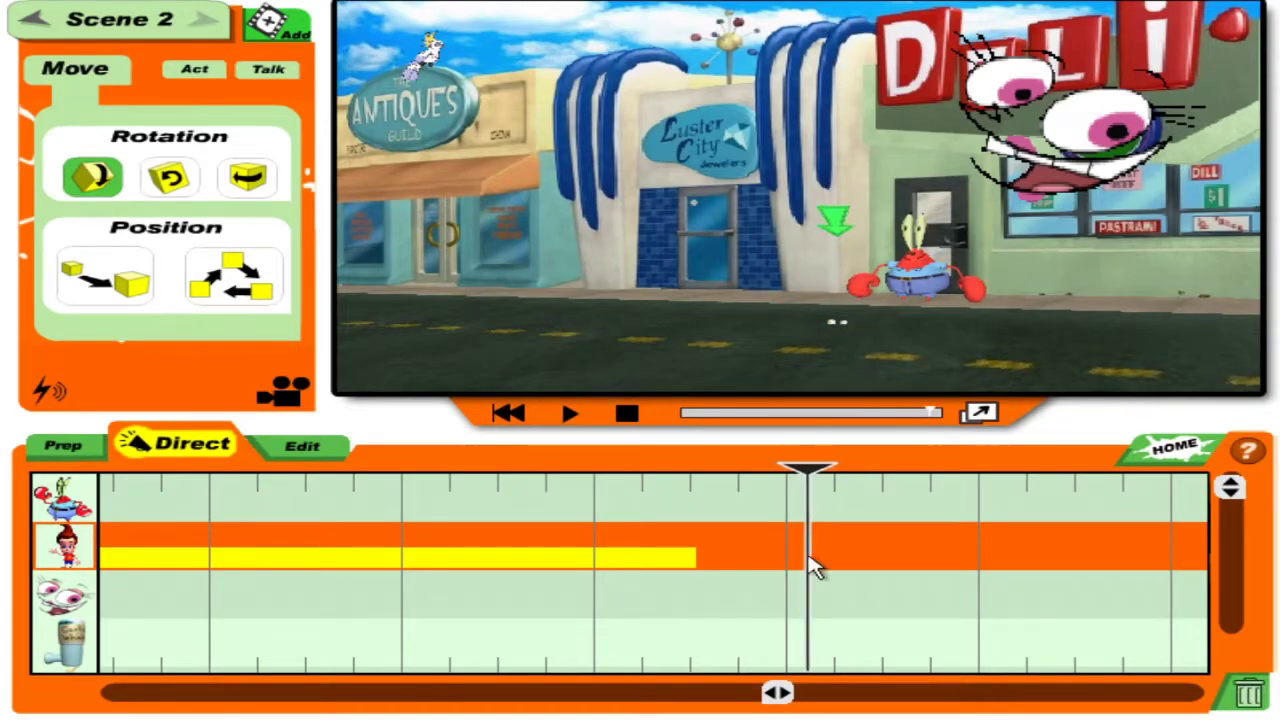
pyautogui.click(810, 460)
# Slide the Rotate move right after Jimmy's earlier clip, play it back, and start a voice recording.
pyautogui.click(739, 506)
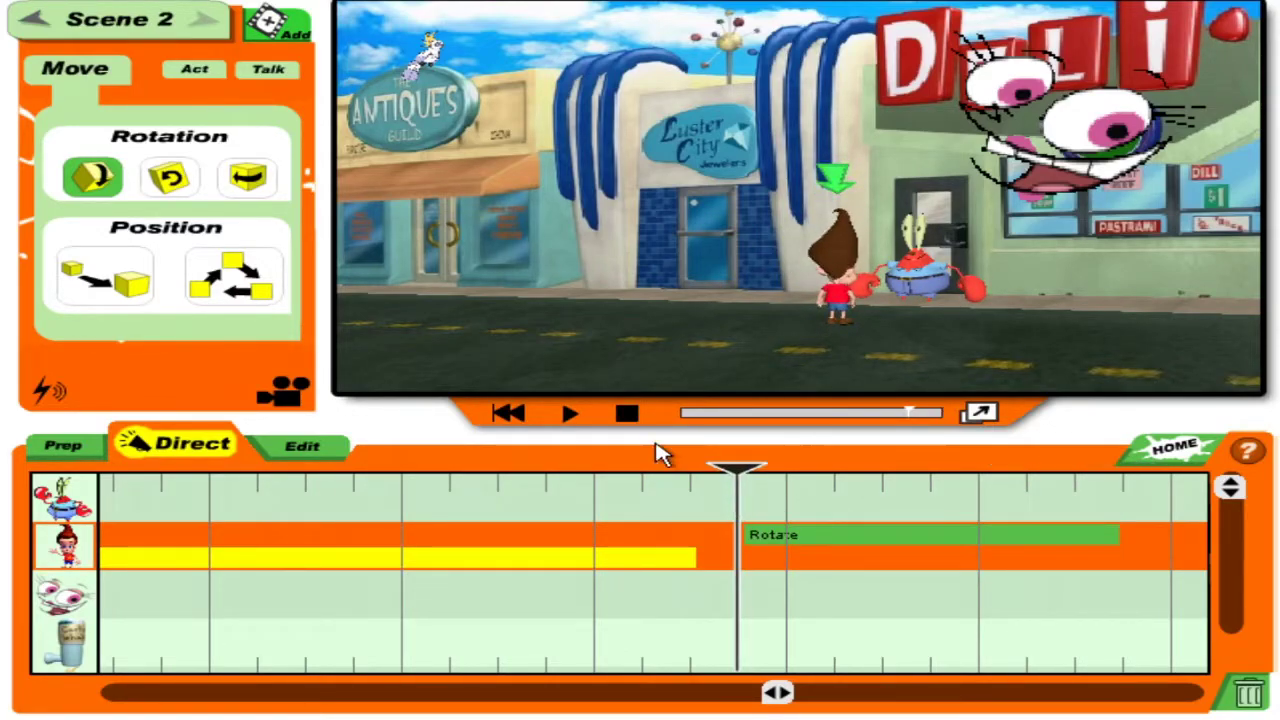
pyautogui.click(566, 416)
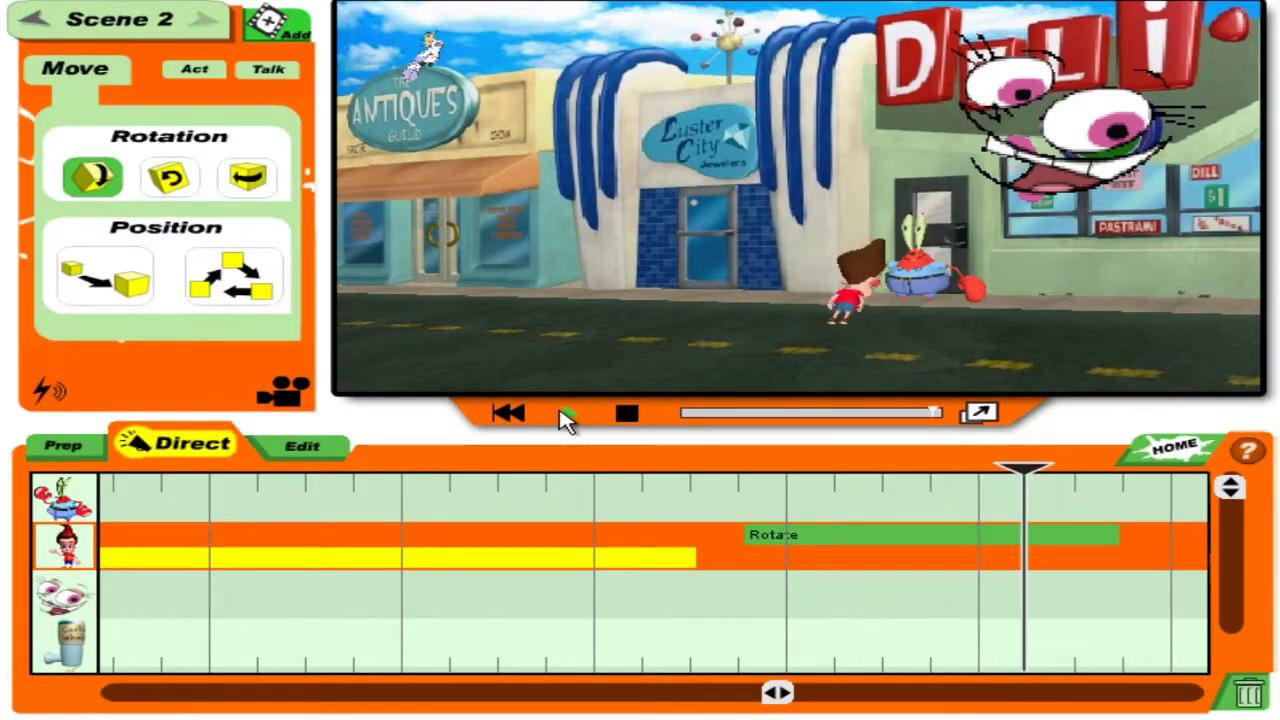
pyautogui.click(748, 508)
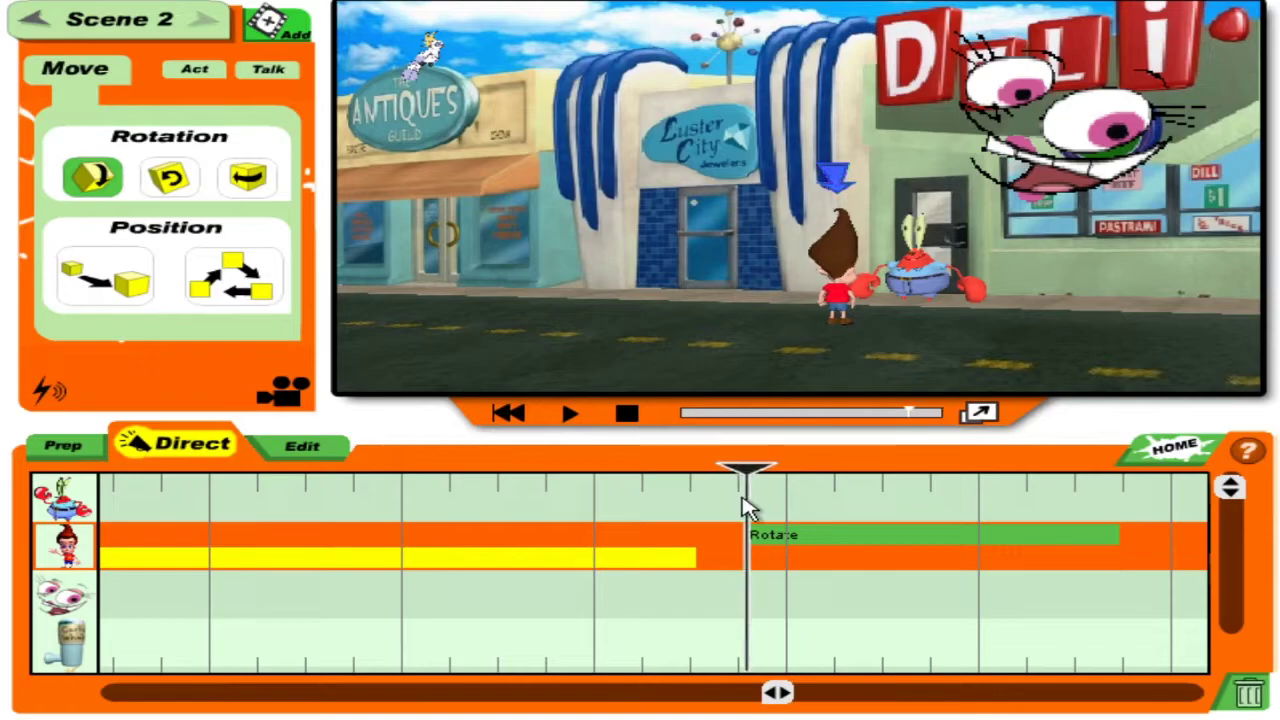
pyautogui.moveTo(778, 548); pyautogui.dragTo(640, 528)
pyautogui.click(640, 528)
pyautogui.click(570, 413)
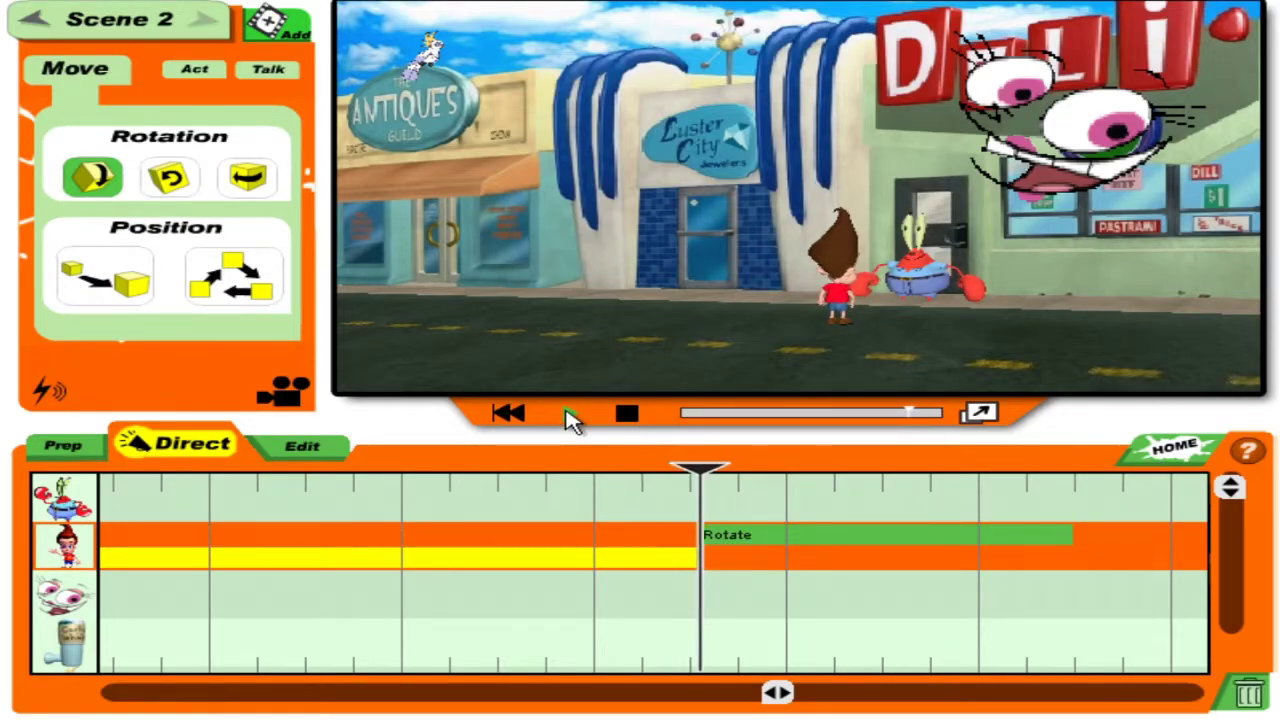
pyautogui.click(630, 416)
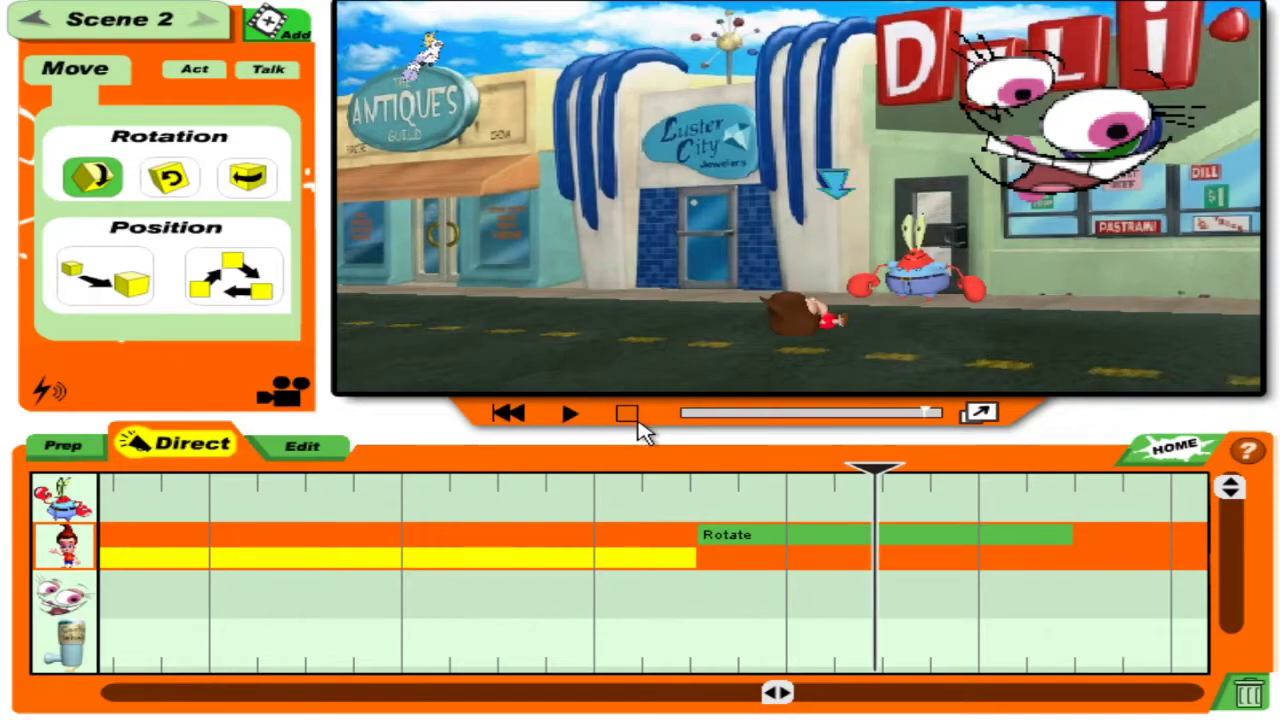
pyautogui.click(272, 68)
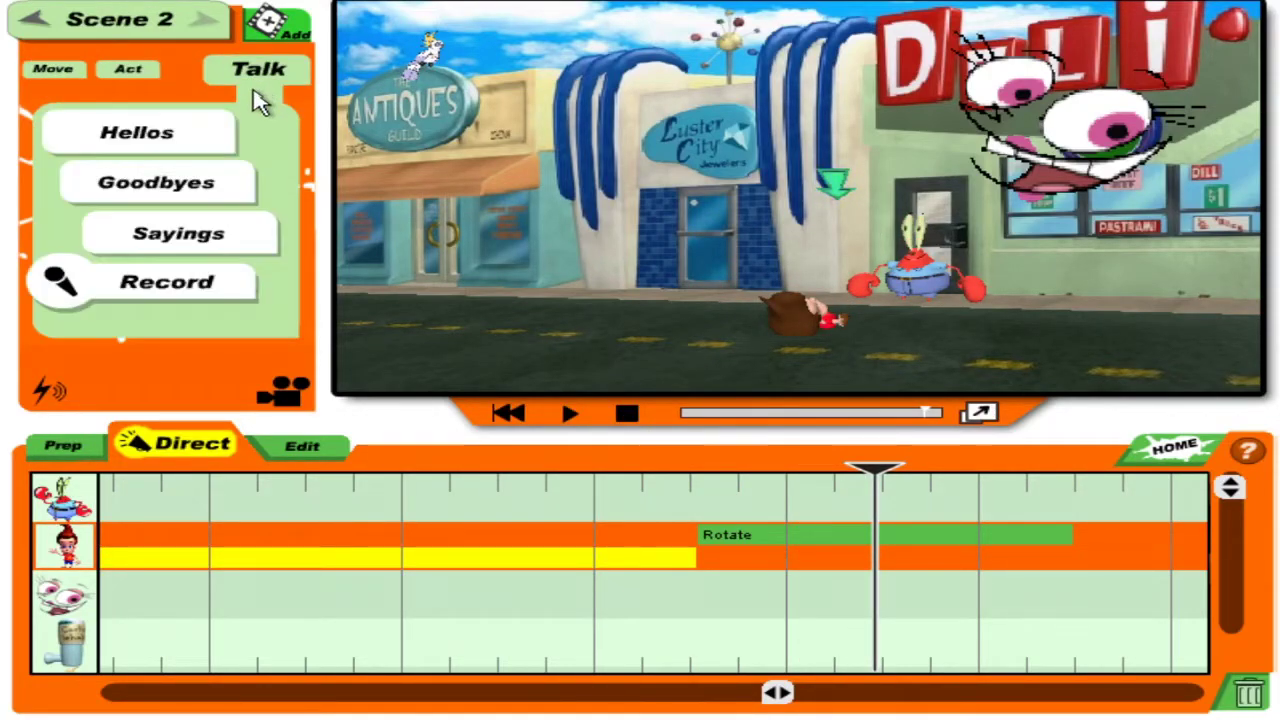
pyautogui.click(206, 282)
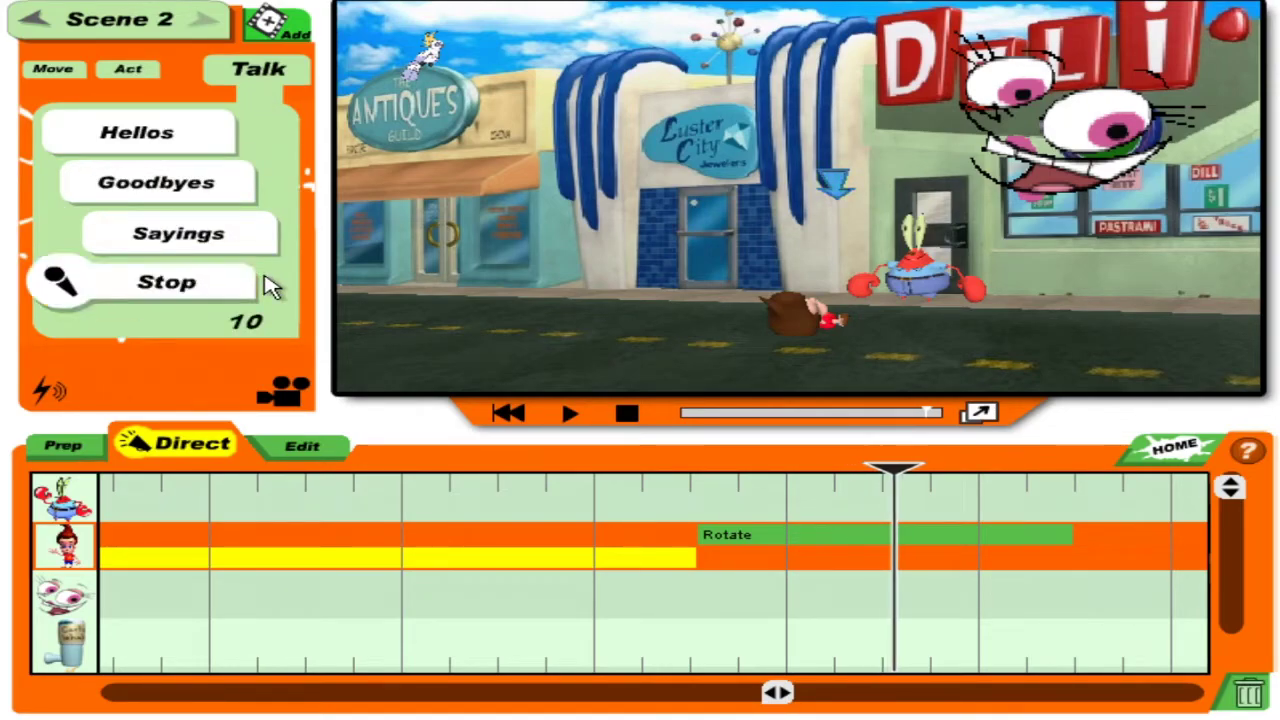
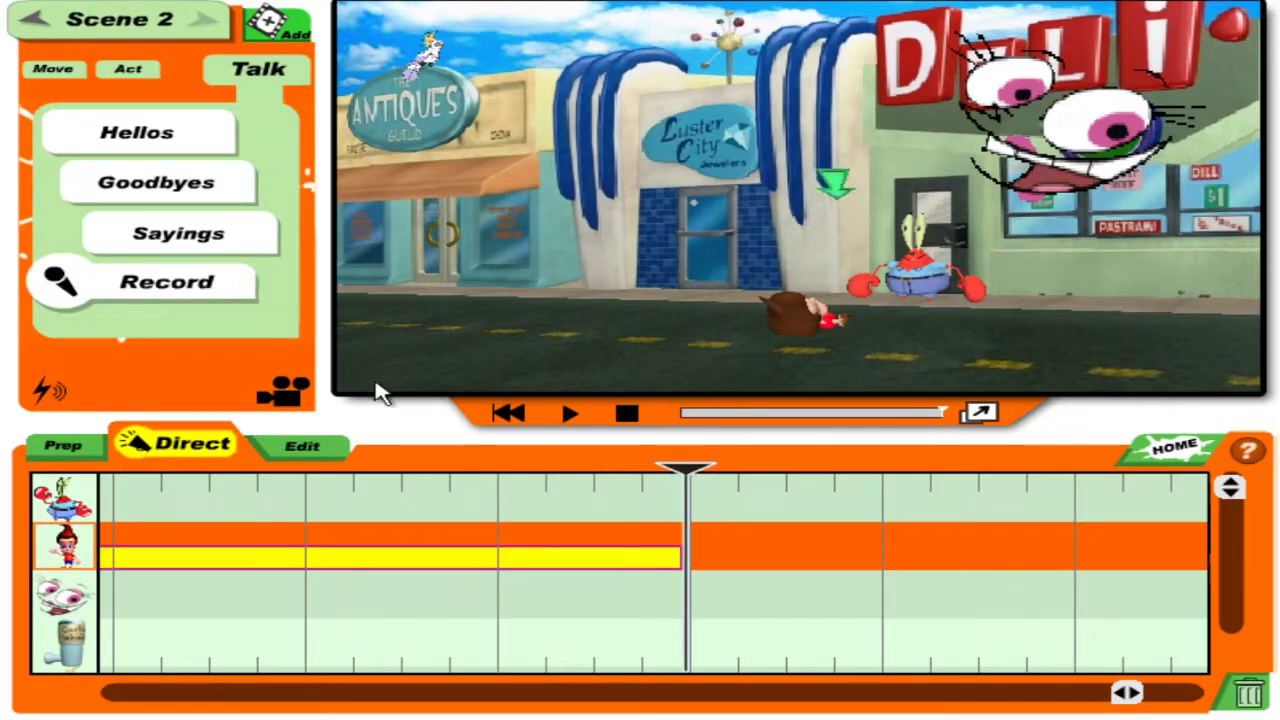
# Record Jimmy walking across the street toward the Antiques shop along a free path.
pyautogui.moveTo(894, 526); pyautogui.dragTo(340, 512)
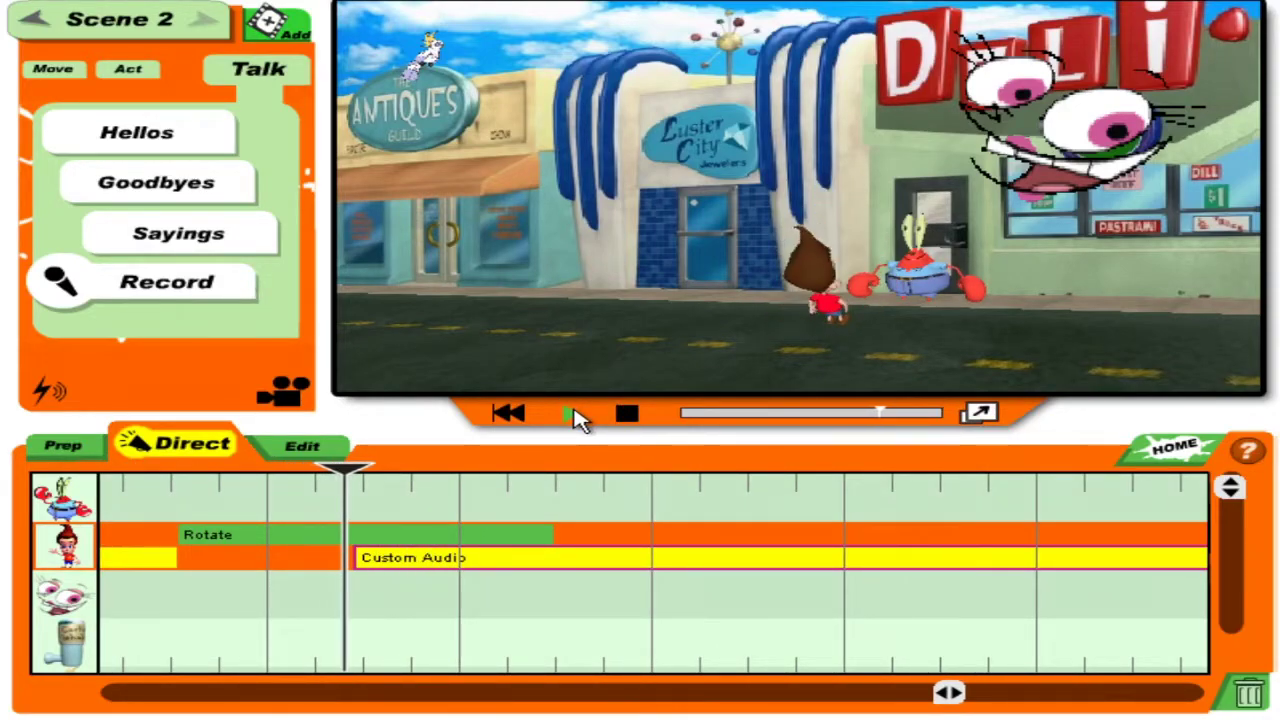
pyautogui.click(628, 415)
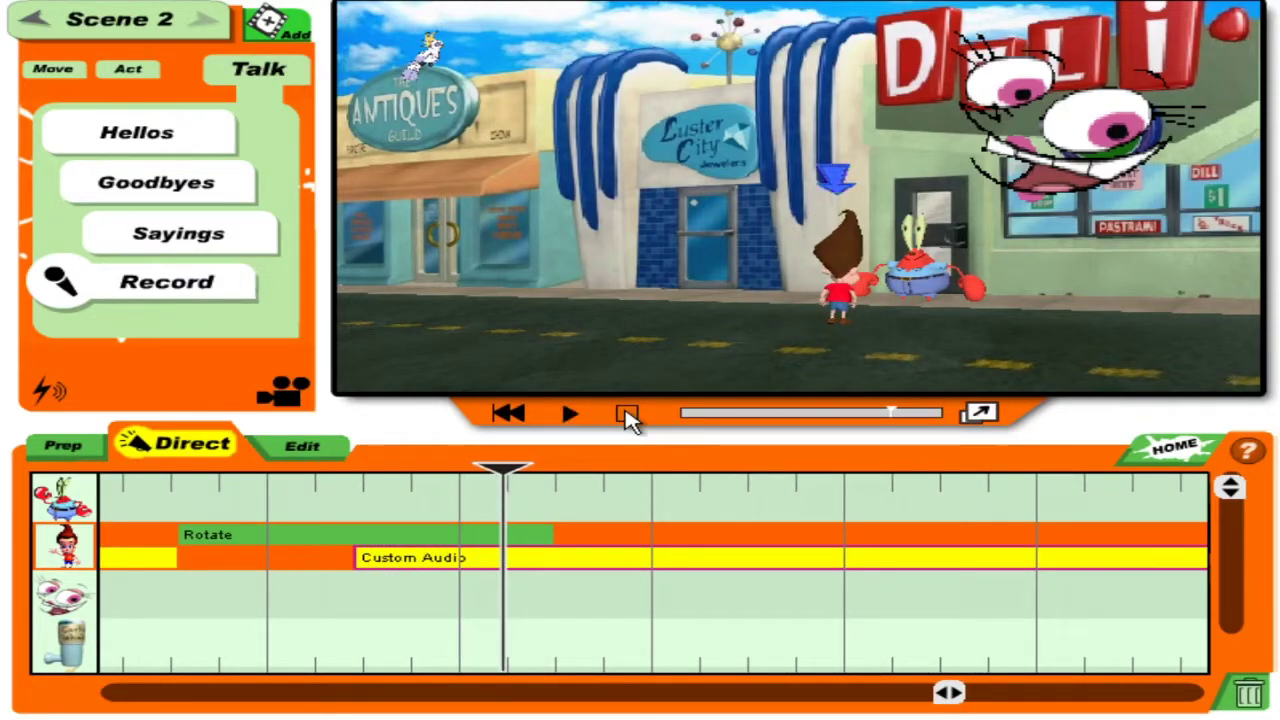
pyautogui.click(625, 418)
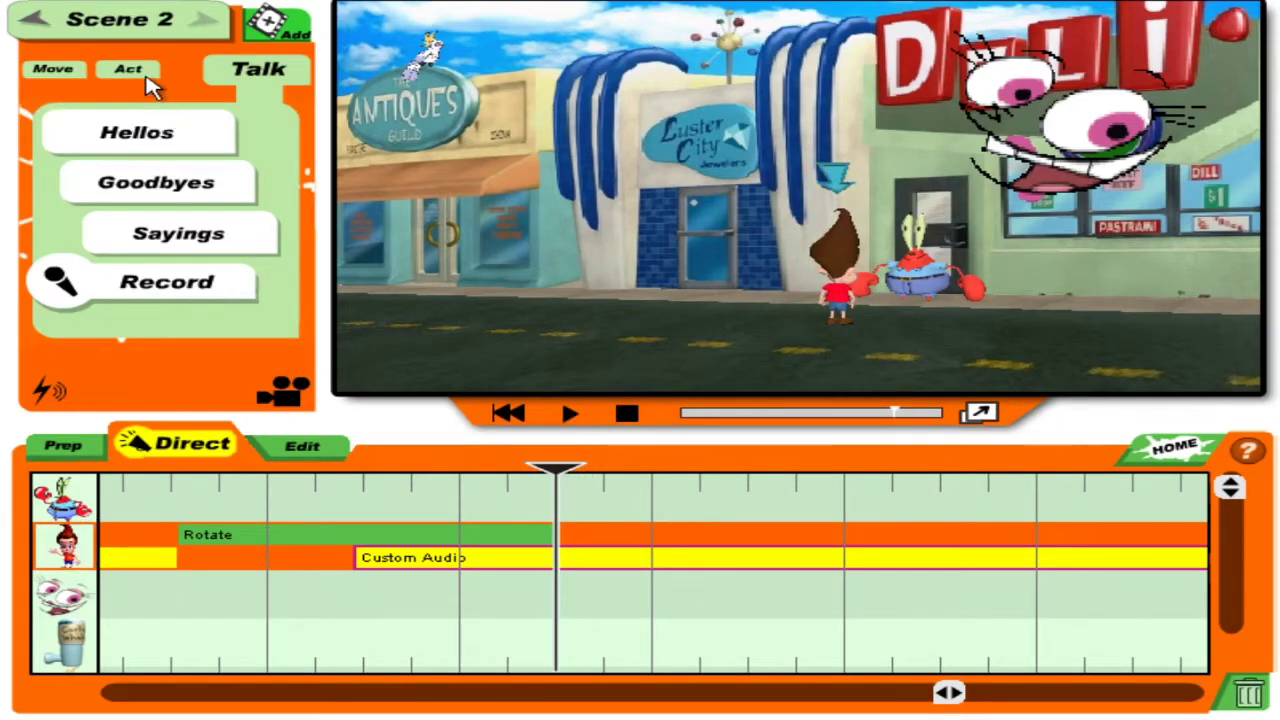
pyautogui.click(53, 70)
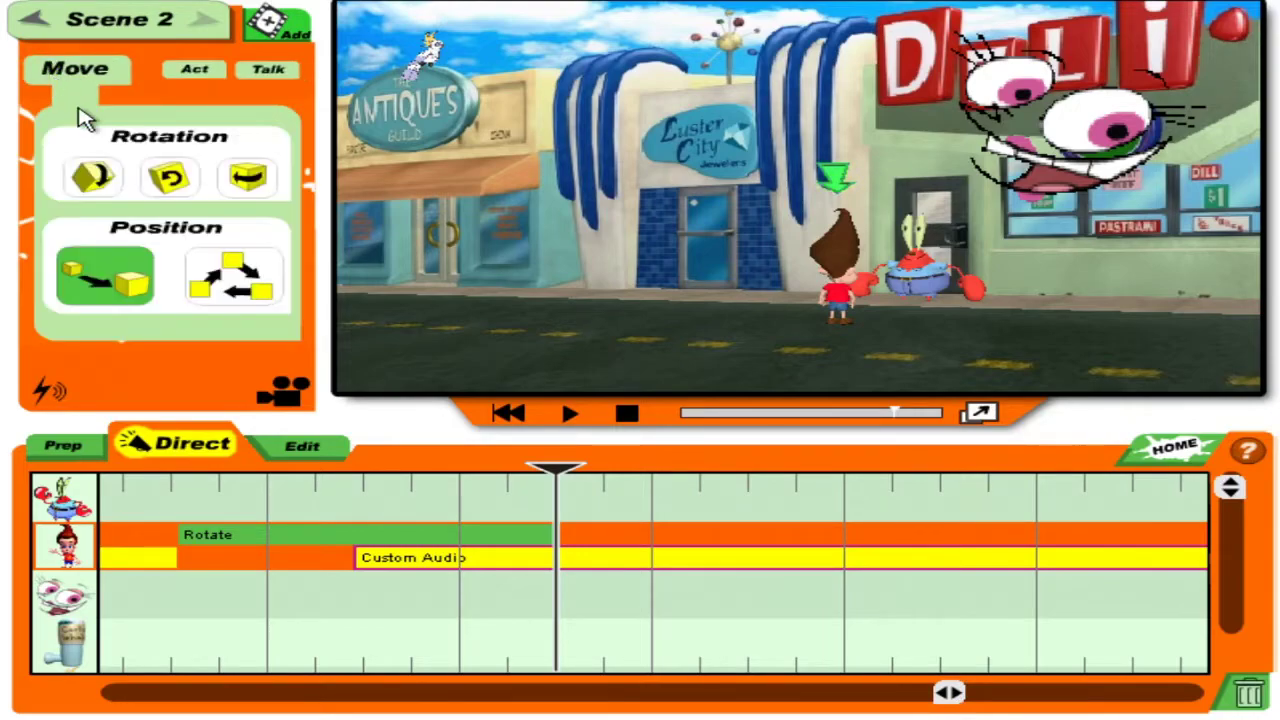
pyautogui.click(232, 262)
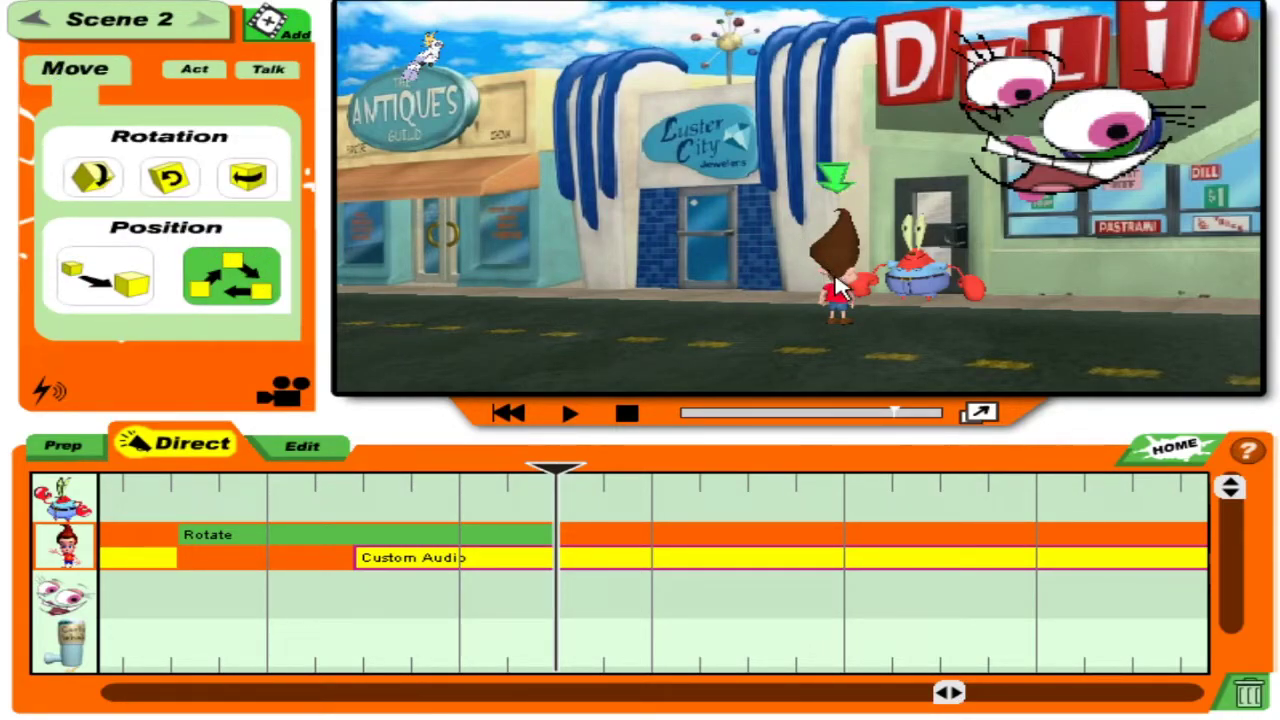
pyautogui.moveTo(838, 287)
pyautogui.mouseDown()
pyautogui.moveTo(434, 280)
pyautogui.moveTo(17, 200)
pyautogui.moveTo(652, 318)
pyautogui.mouseUp()
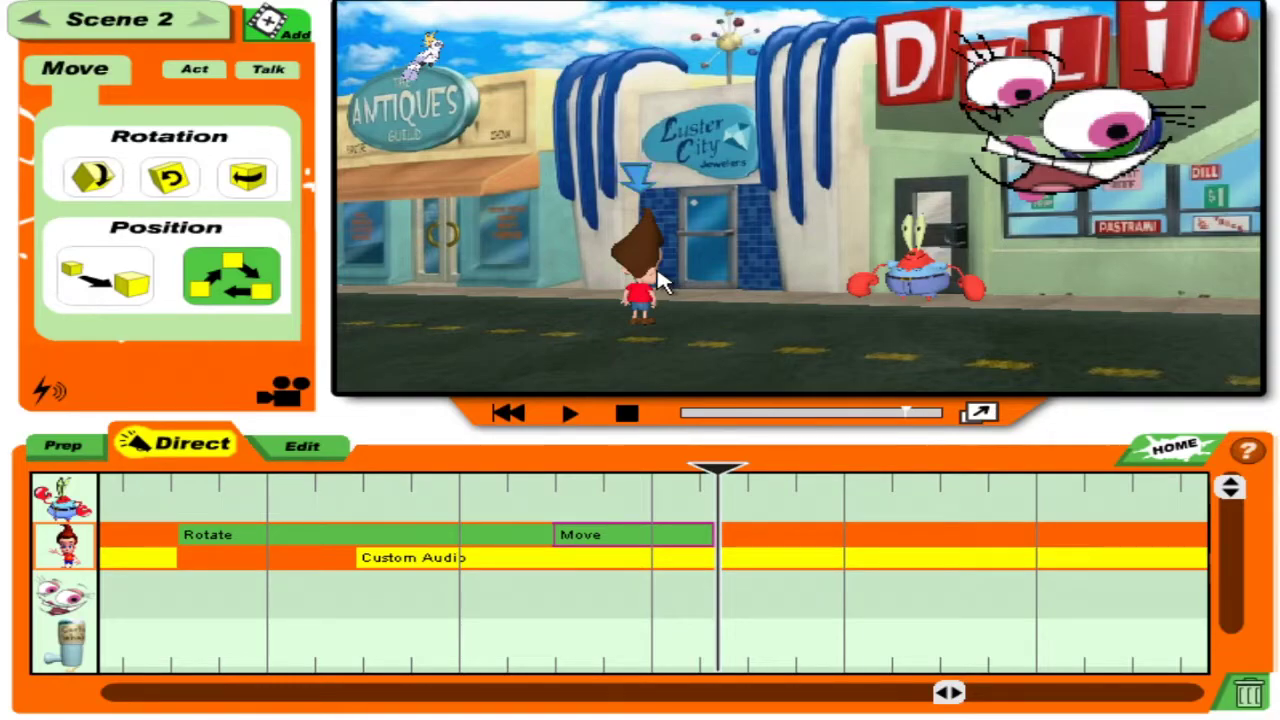
pyautogui.moveTo(660, 283); pyautogui.dragTo(658, 285)
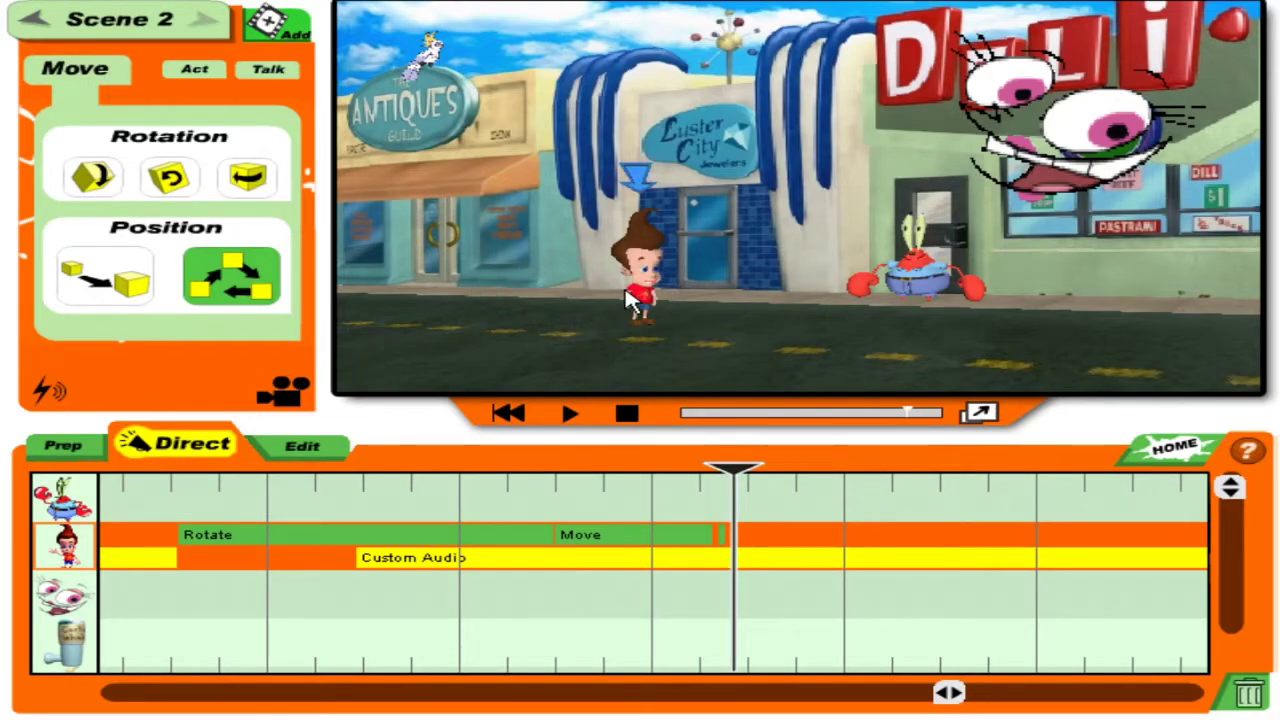
# Record Jimmy moving toward the camera, back beside Mr. Krabs, and turning to face the camera.
pyautogui.click(125, 275)
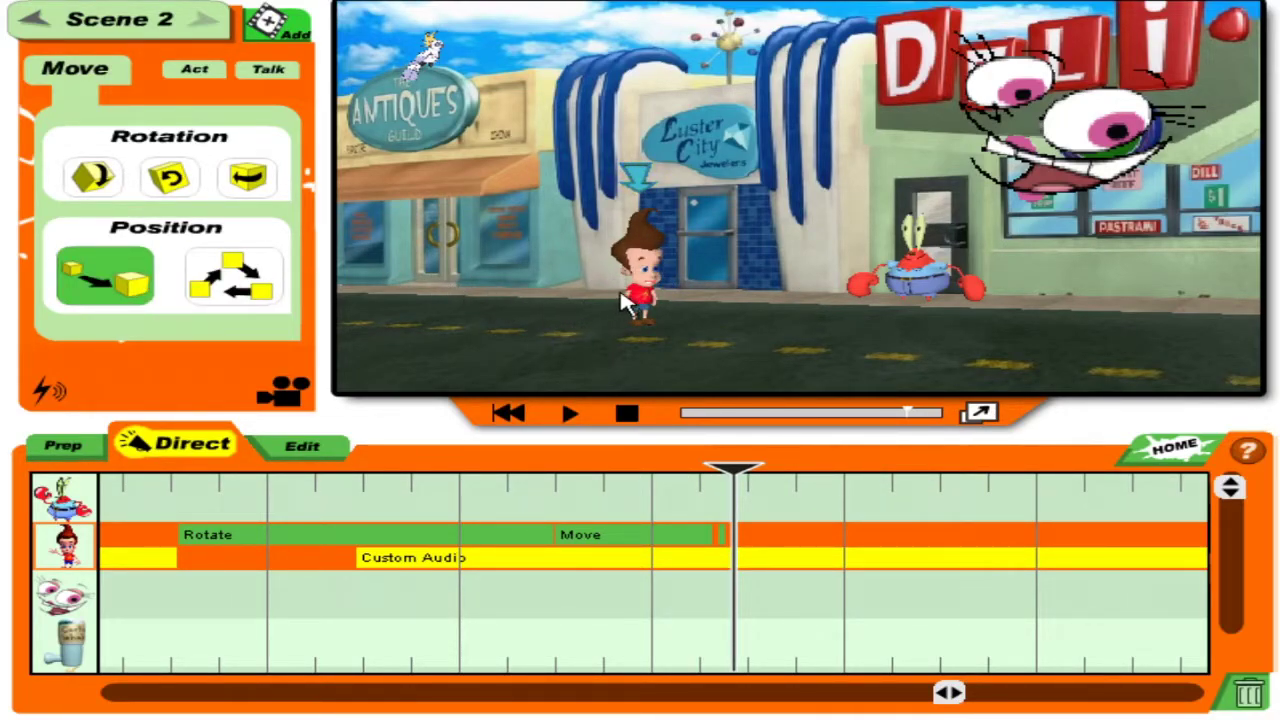
pyautogui.moveTo(645, 290); pyautogui.dragTo(740, 385)
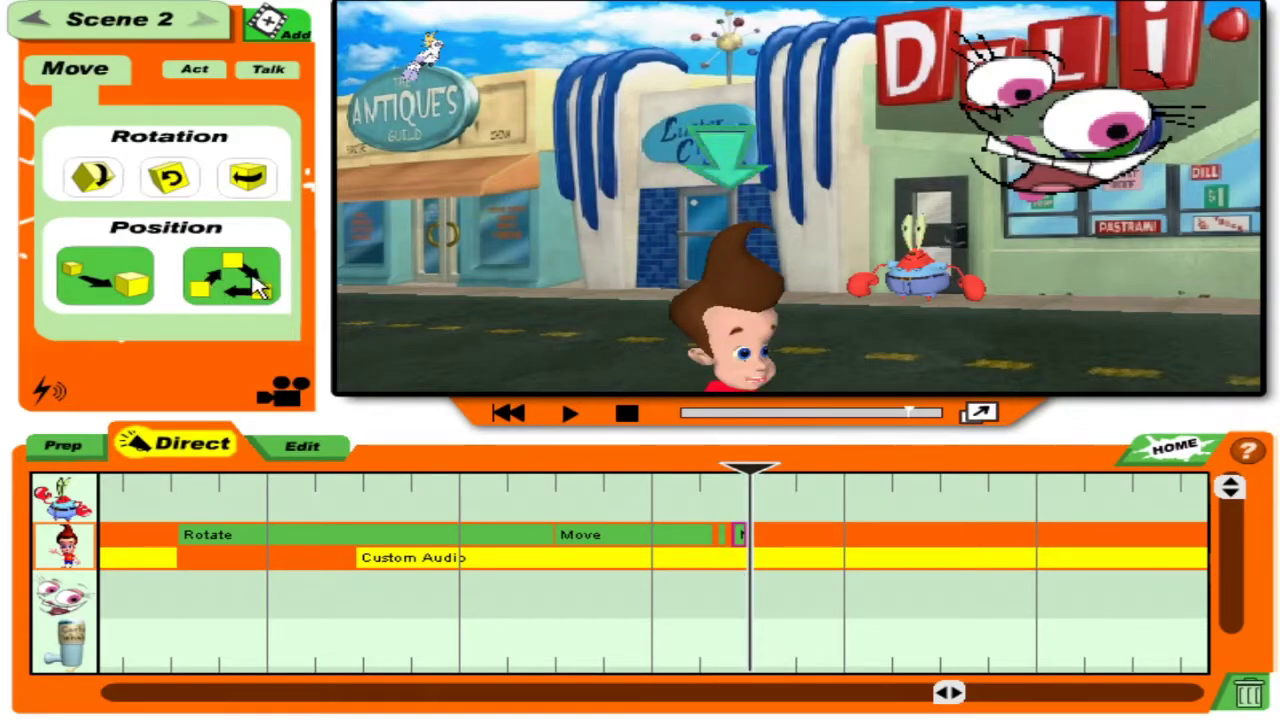
pyautogui.click(210, 288)
pyautogui.moveTo(791, 346); pyautogui.dragTo(797, 308)
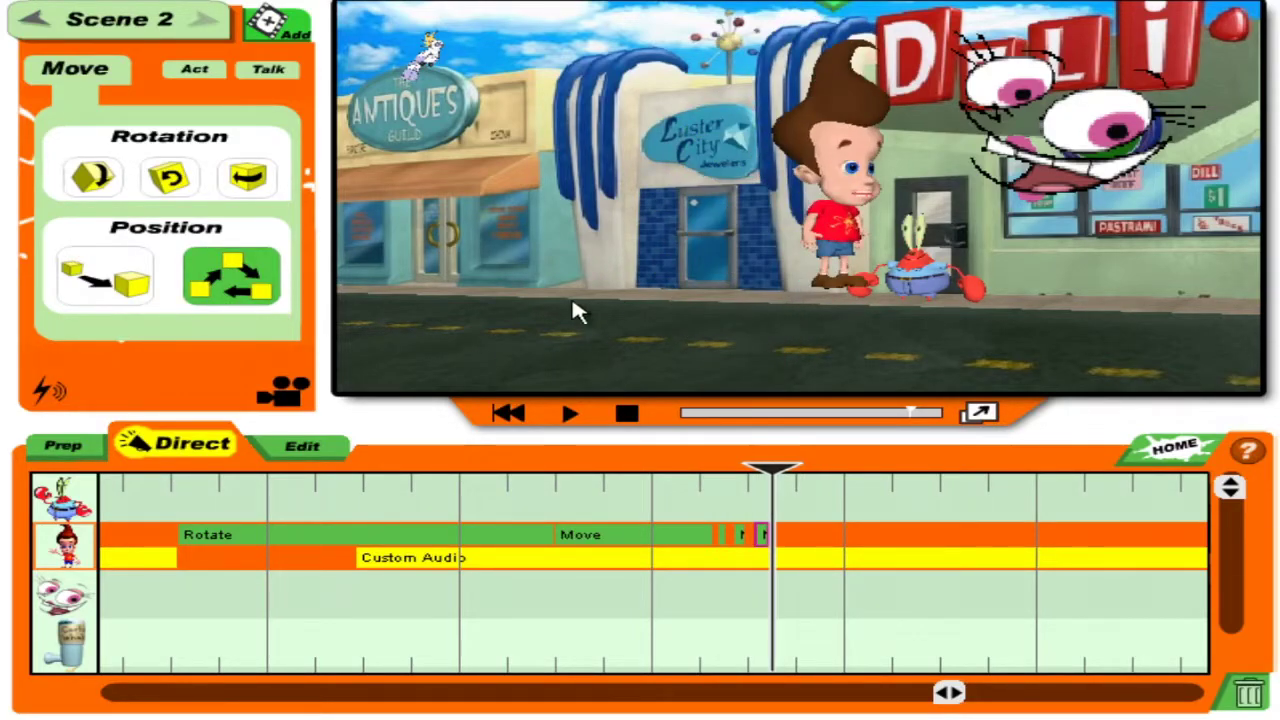
pyautogui.click(128, 280)
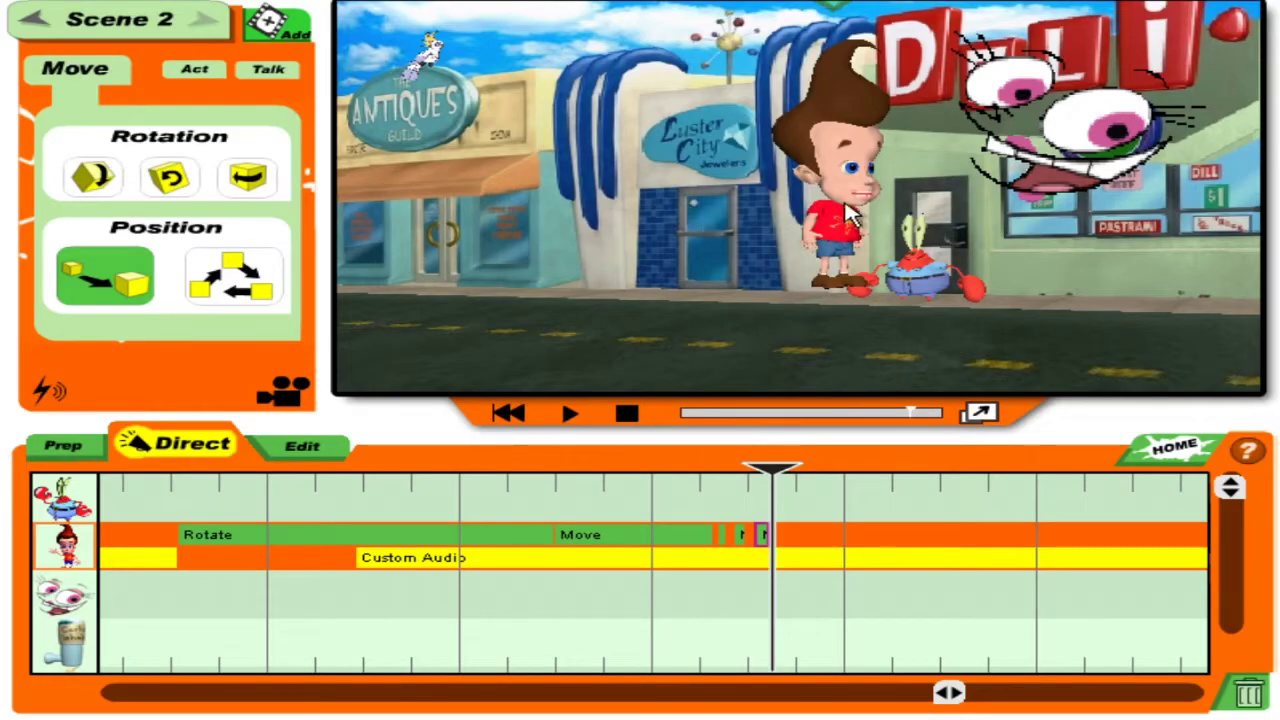
pyautogui.moveTo(848, 212)
pyautogui.mouseDown()
pyautogui.moveTo(748, 231)
pyautogui.moveTo(838, 268)
pyautogui.mouseUp()
pyautogui.moveTo(822, 172)
pyautogui.mouseDown()
pyautogui.moveTo(894, 549)
pyautogui.moveTo(971, 343)
pyautogui.moveTo(866, 358)
pyautogui.moveTo(866, 508)
pyautogui.moveTo(826, 417)
pyautogui.moveTo(694, 446)
pyautogui.moveTo(838, 140)
pyautogui.moveTo(840, 228)
pyautogui.mouseUp()
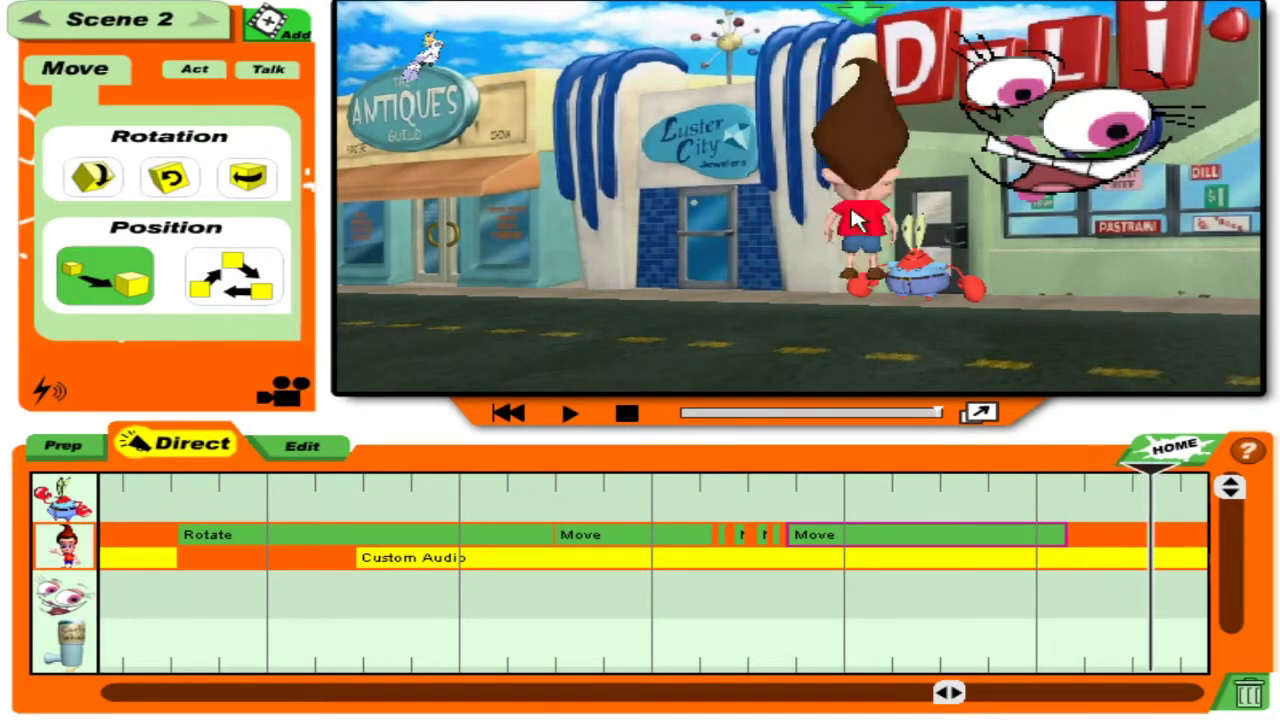
pyautogui.moveTo(5, 8); pyautogui.dragTo(1172, 370)
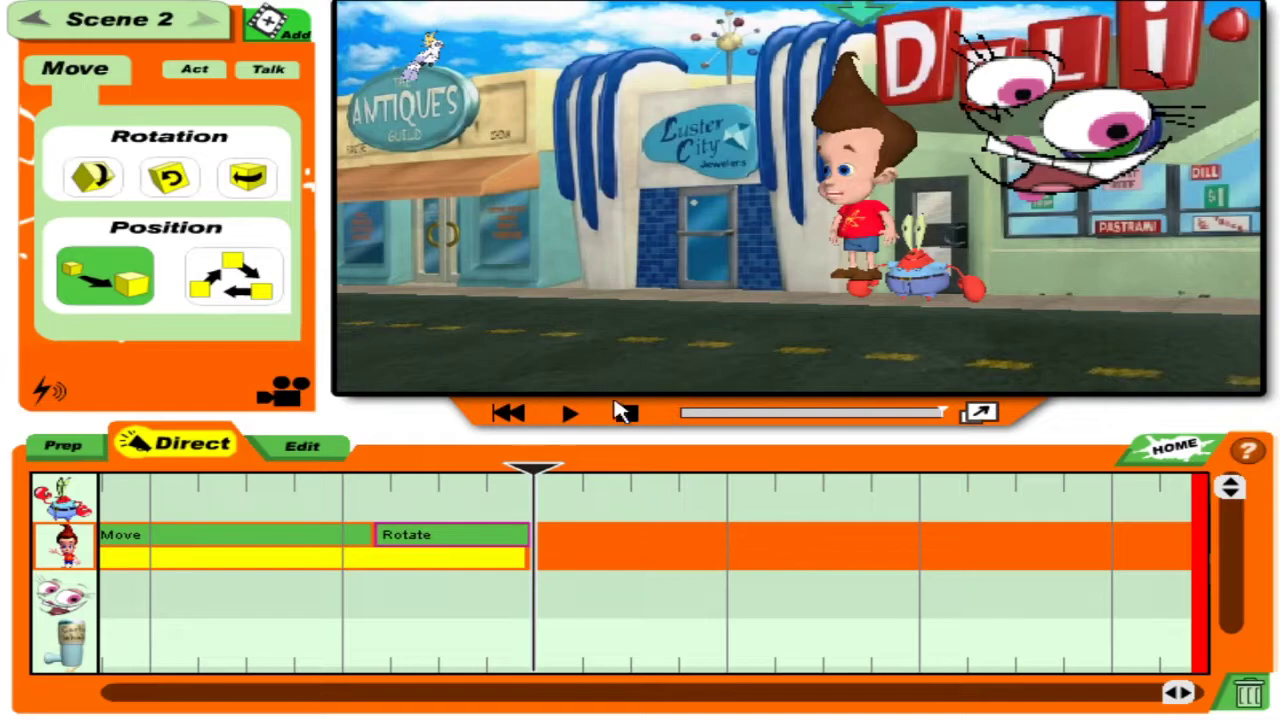
pyautogui.click(178, 70)
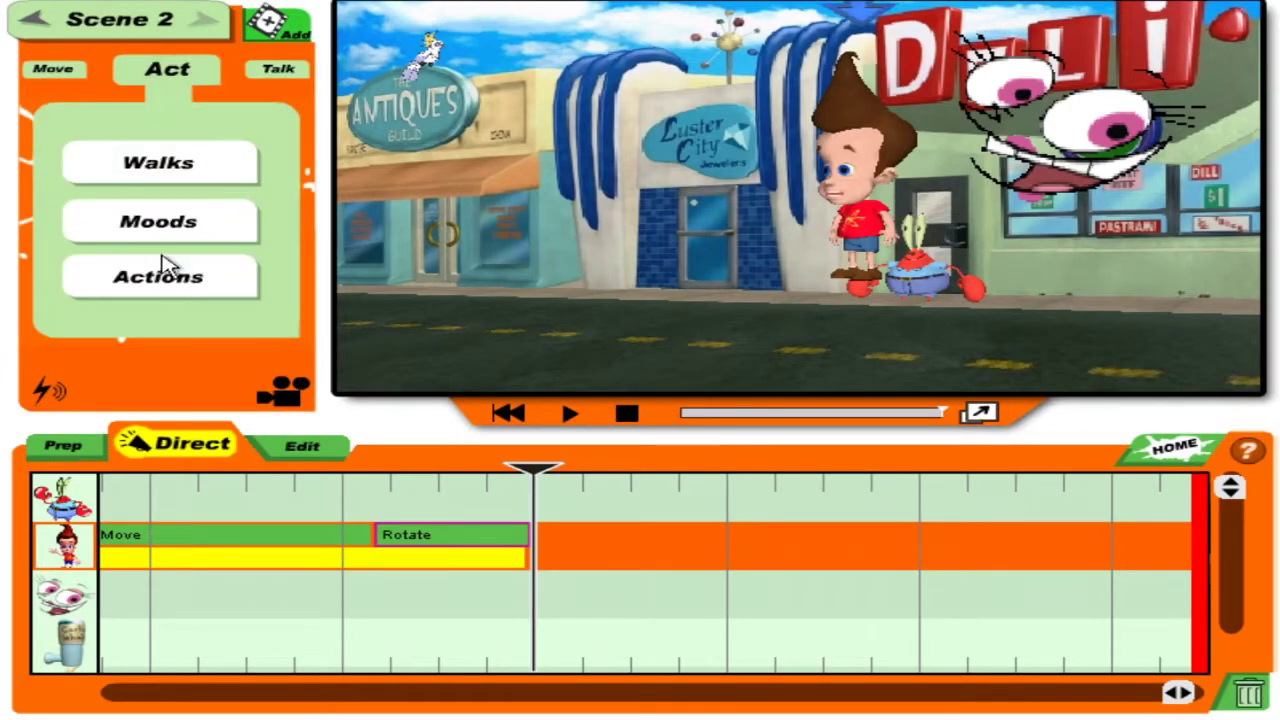
# Add the Visual FX kapow burst and drag it up behind Jimmy.
pyautogui.click(42, 375)
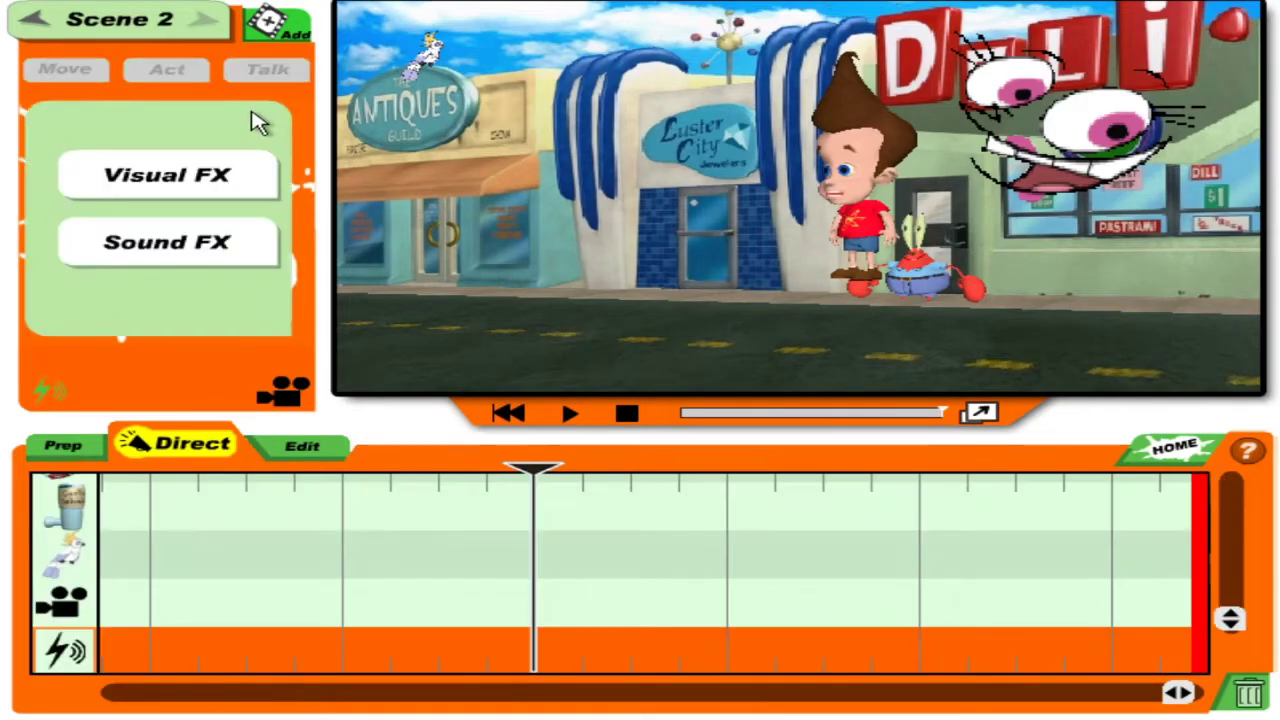
pyautogui.click(165, 175)
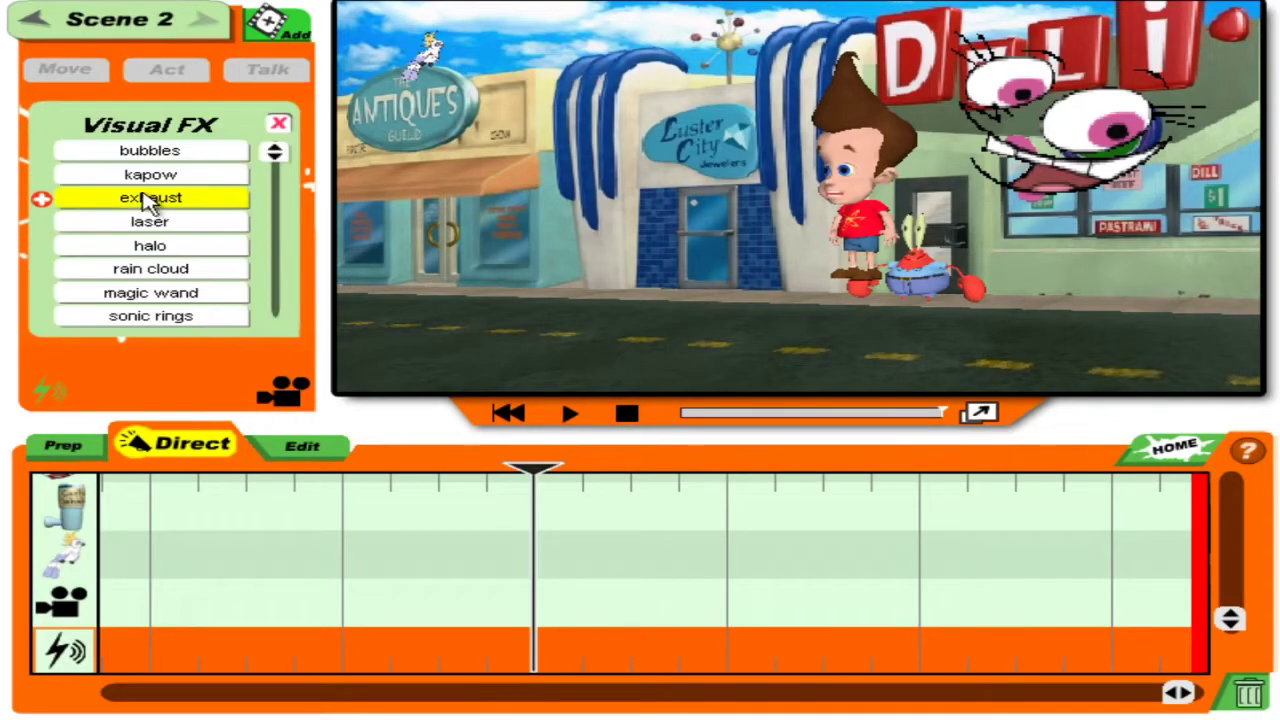
pyautogui.click(228, 178)
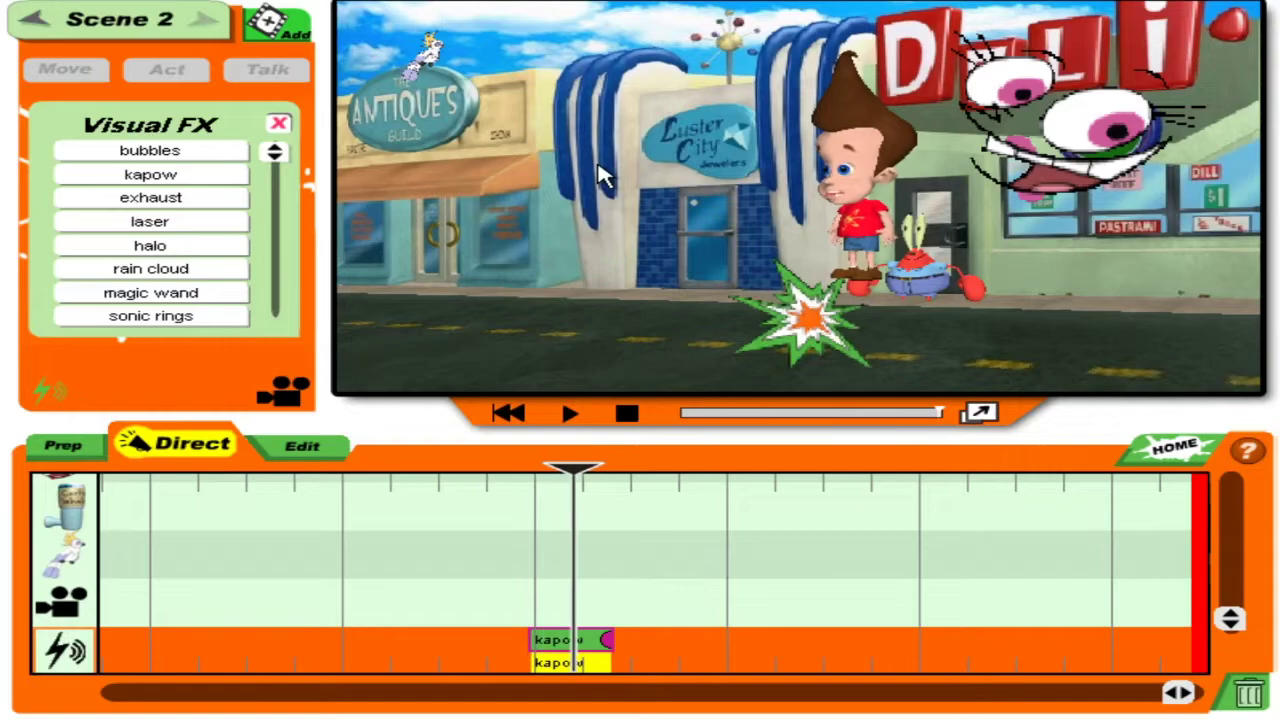
pyautogui.moveTo(616, 468); pyautogui.dragTo(572, 478)
pyautogui.click(805, 355)
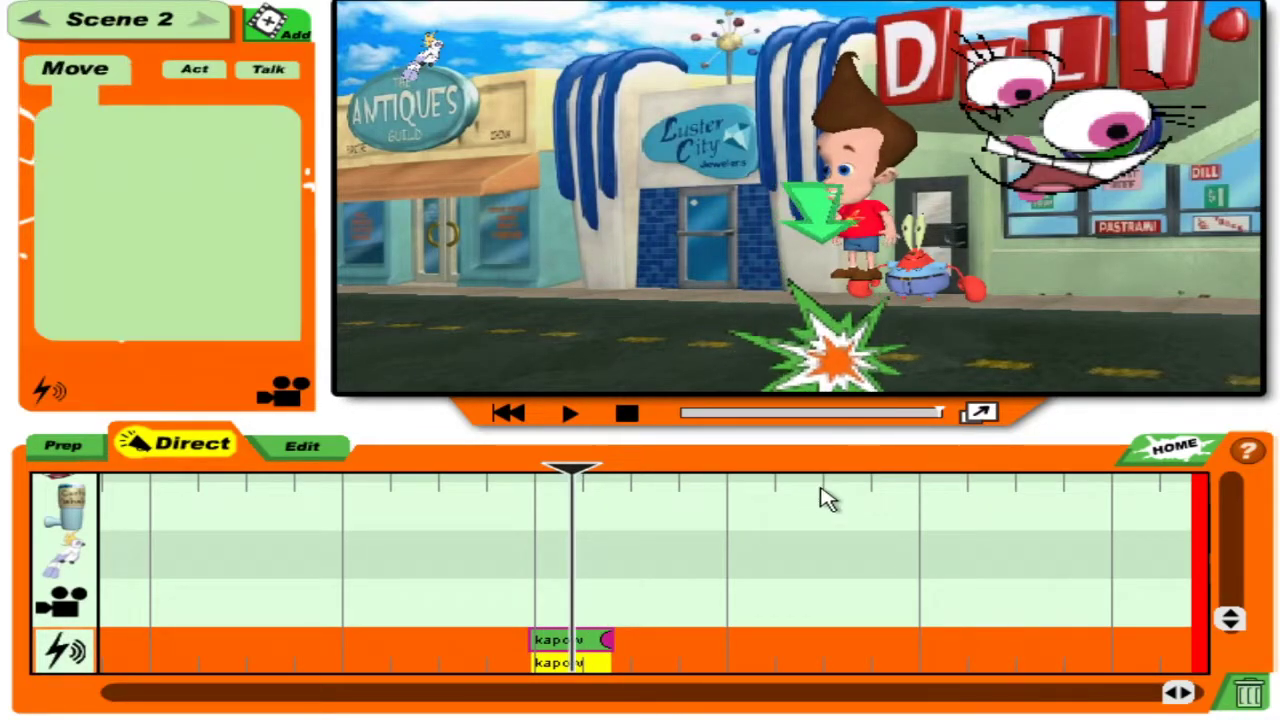
pyautogui.moveTo(840, 365); pyautogui.dragTo(905, 212)
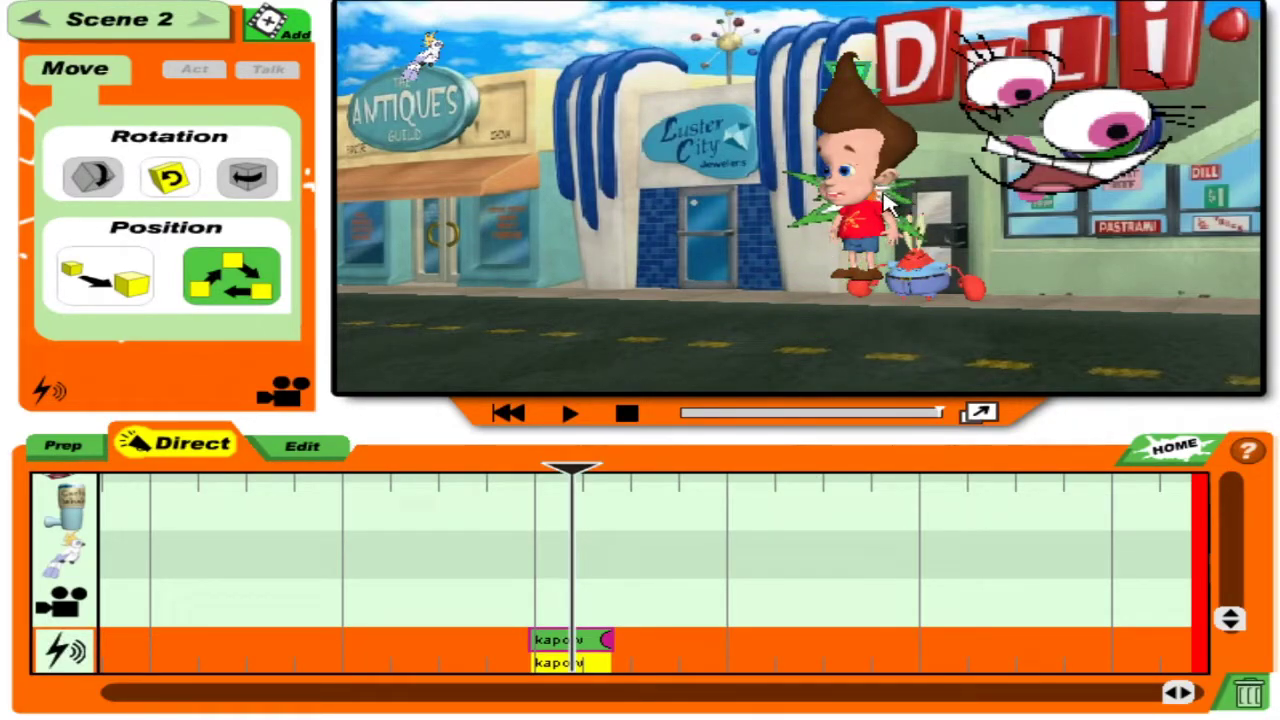
# Set the kapow burst to straight-line movement, then select Mr. Krabs later in the scene.
pyautogui.click(855, 232)
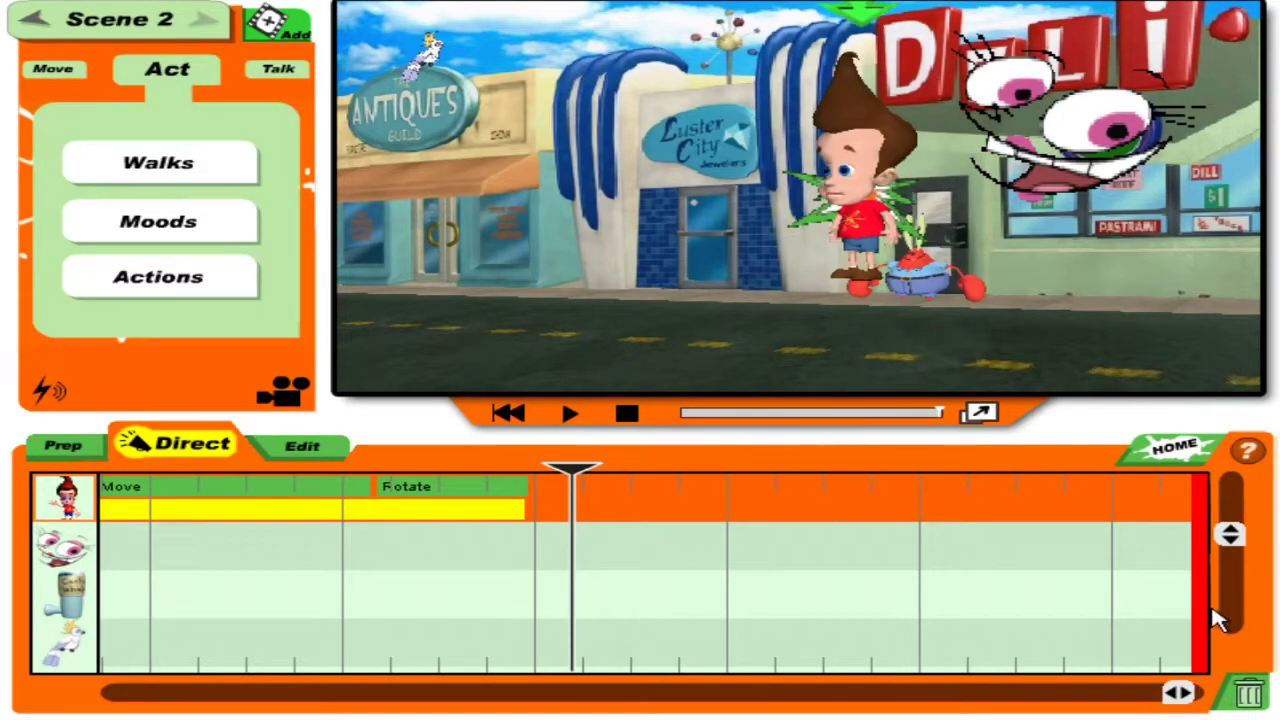
pyautogui.click(920, 158)
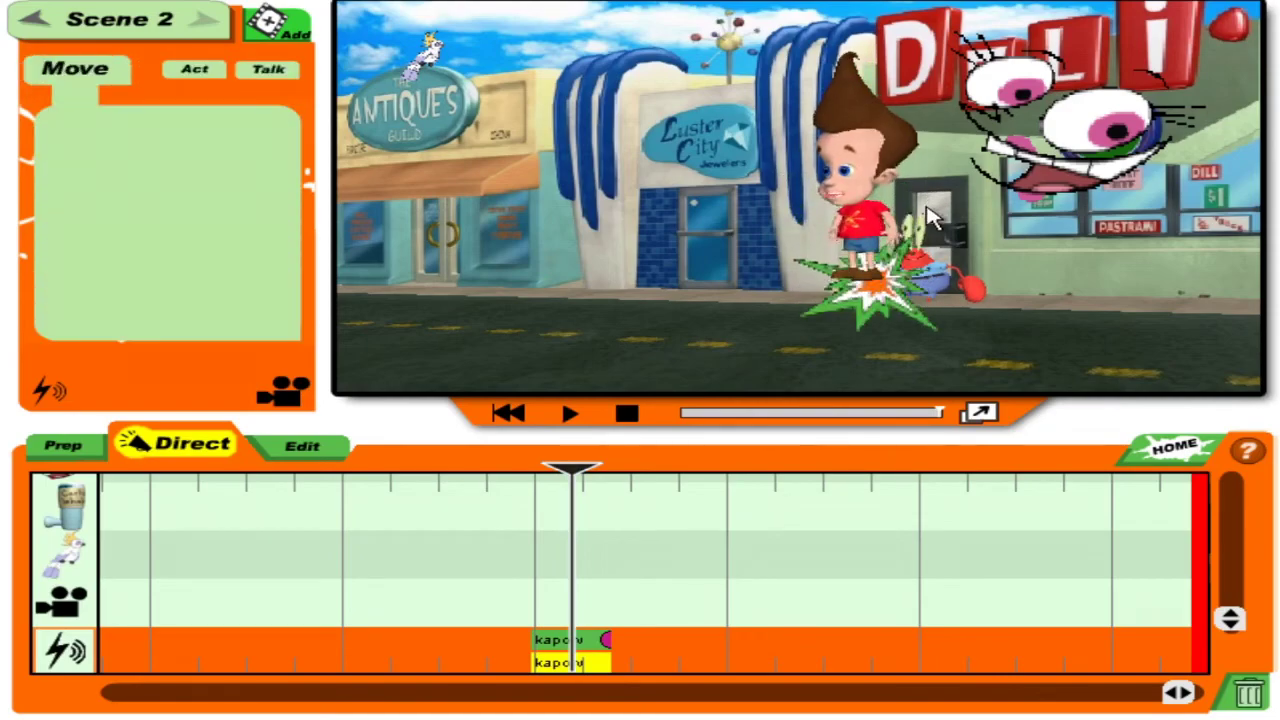
pyautogui.click(115, 285)
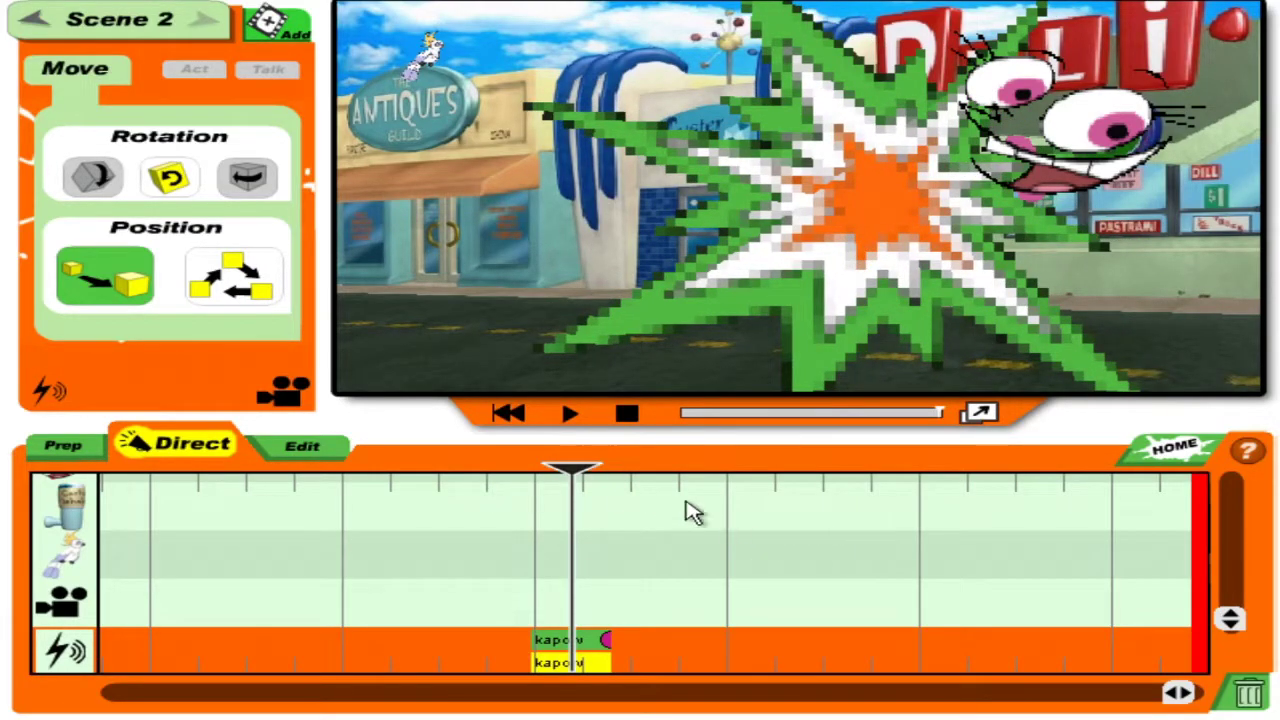
pyautogui.moveTo(1230, 620); pyautogui.dragTo(1266, 517)
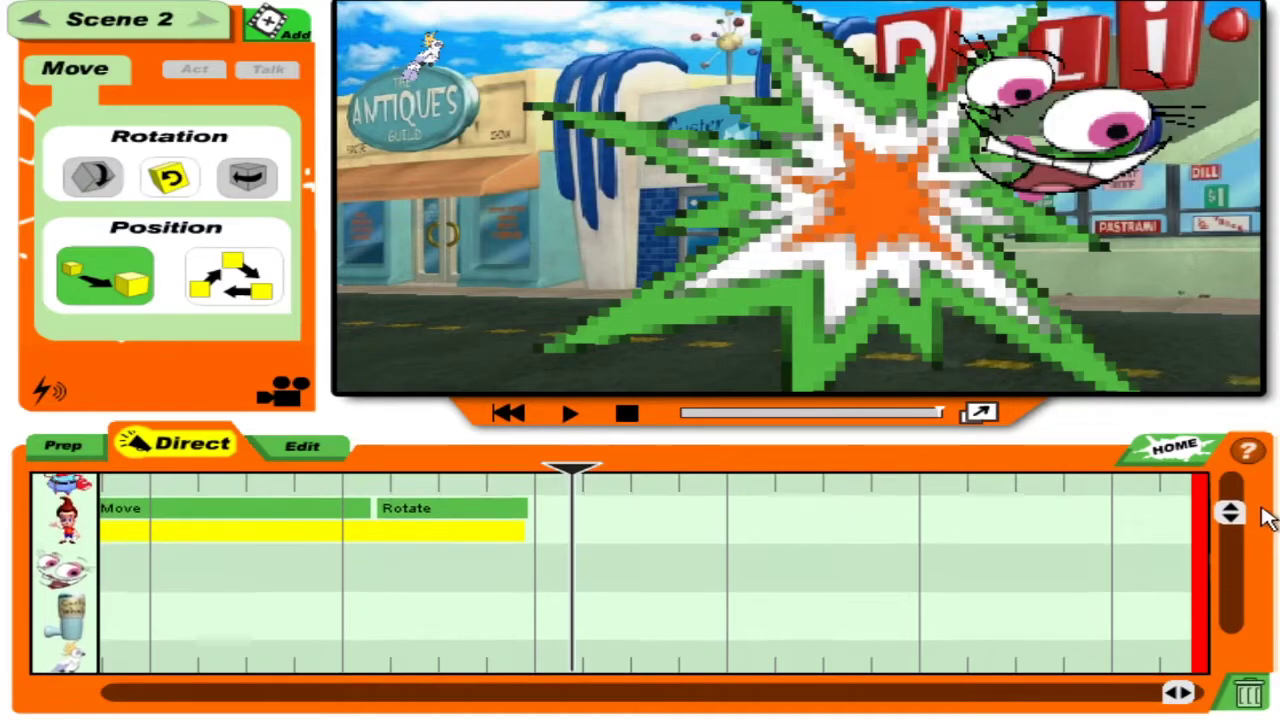
pyautogui.click(98, 549)
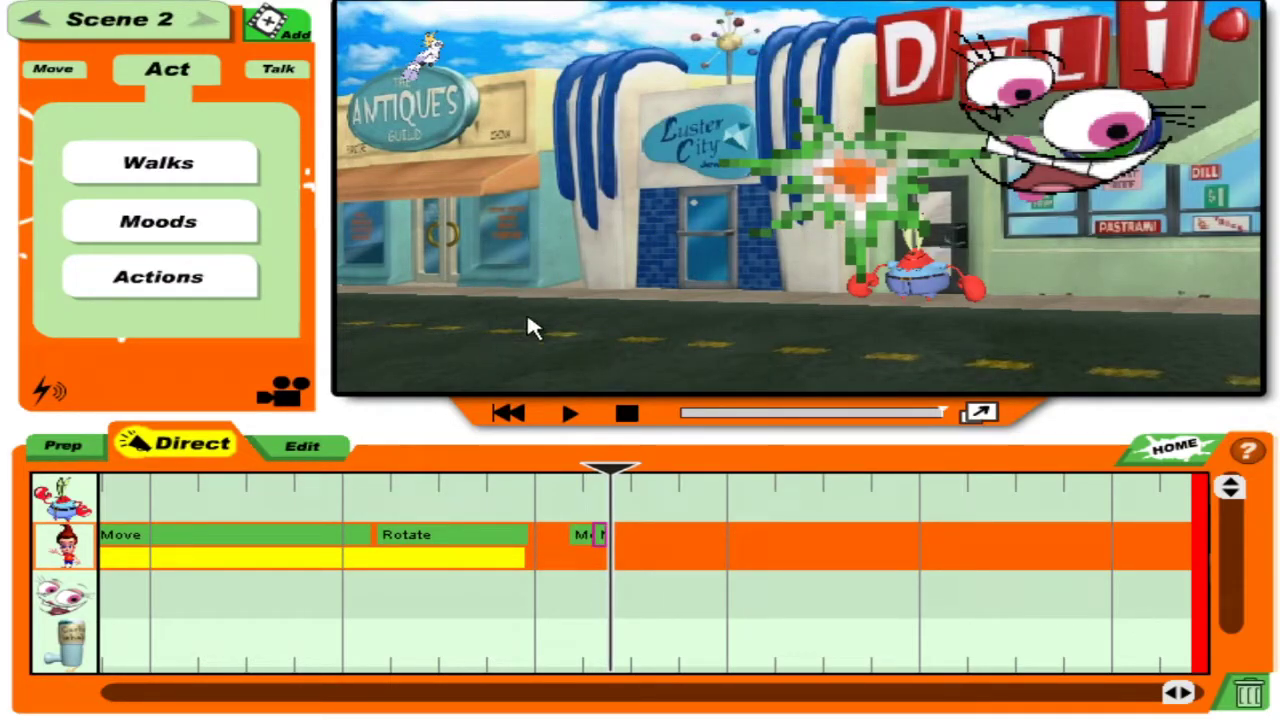
pyautogui.moveTo(610, 474); pyautogui.dragTo(828, 468)
pyautogui.click(64, 497)
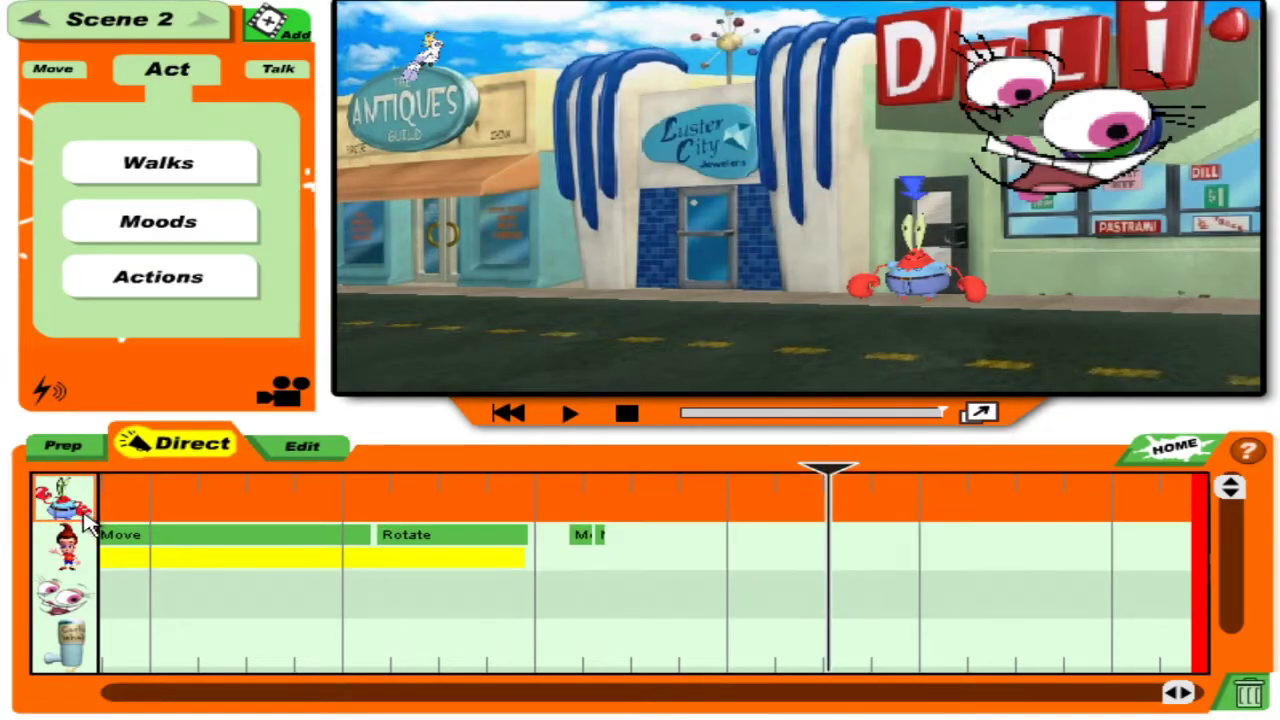
# Record a custom voice line for Mr. Krabs and replay the scene's end.
pyautogui.click(272, 74)
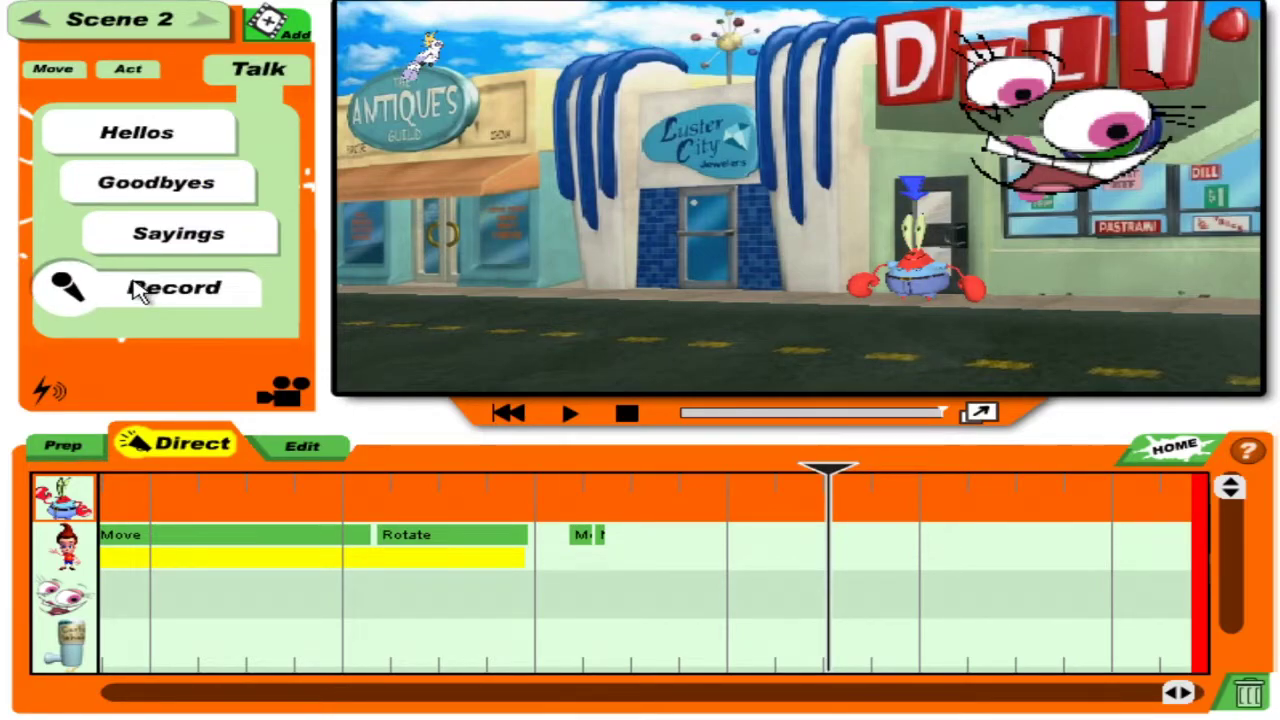
pyautogui.click(140, 290)
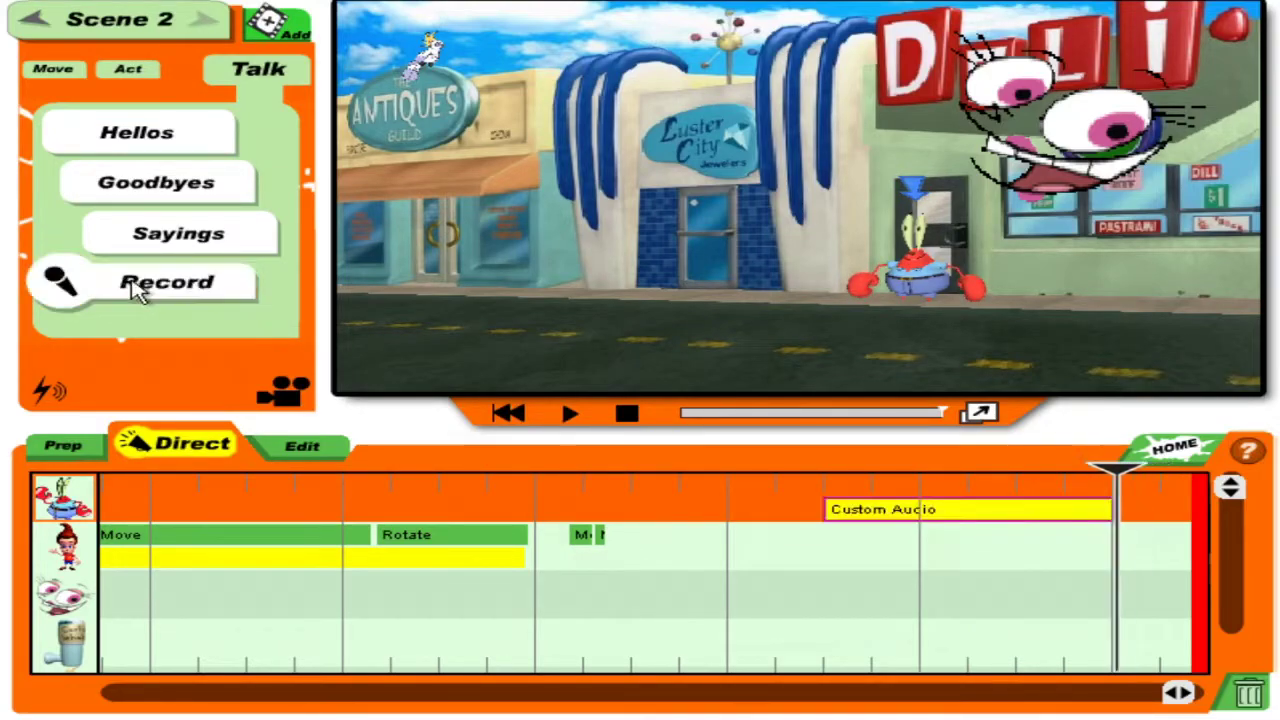
pyautogui.click(876, 497)
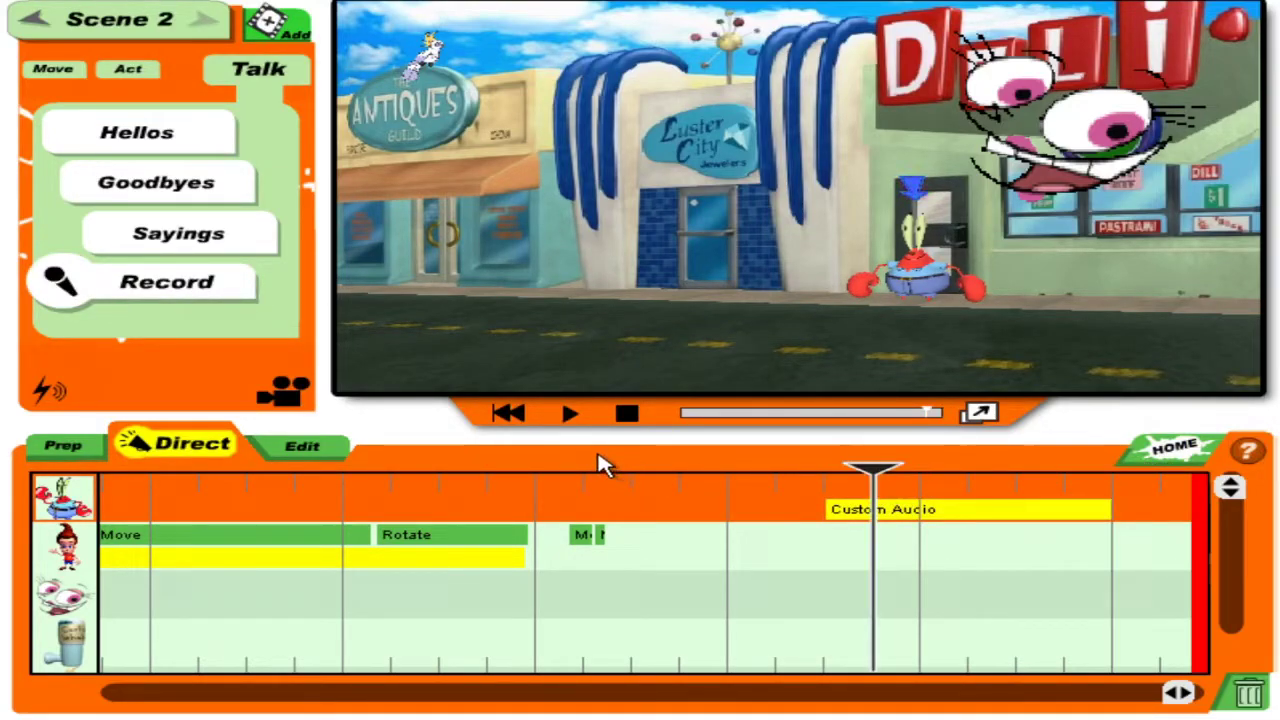
pyautogui.click(578, 420)
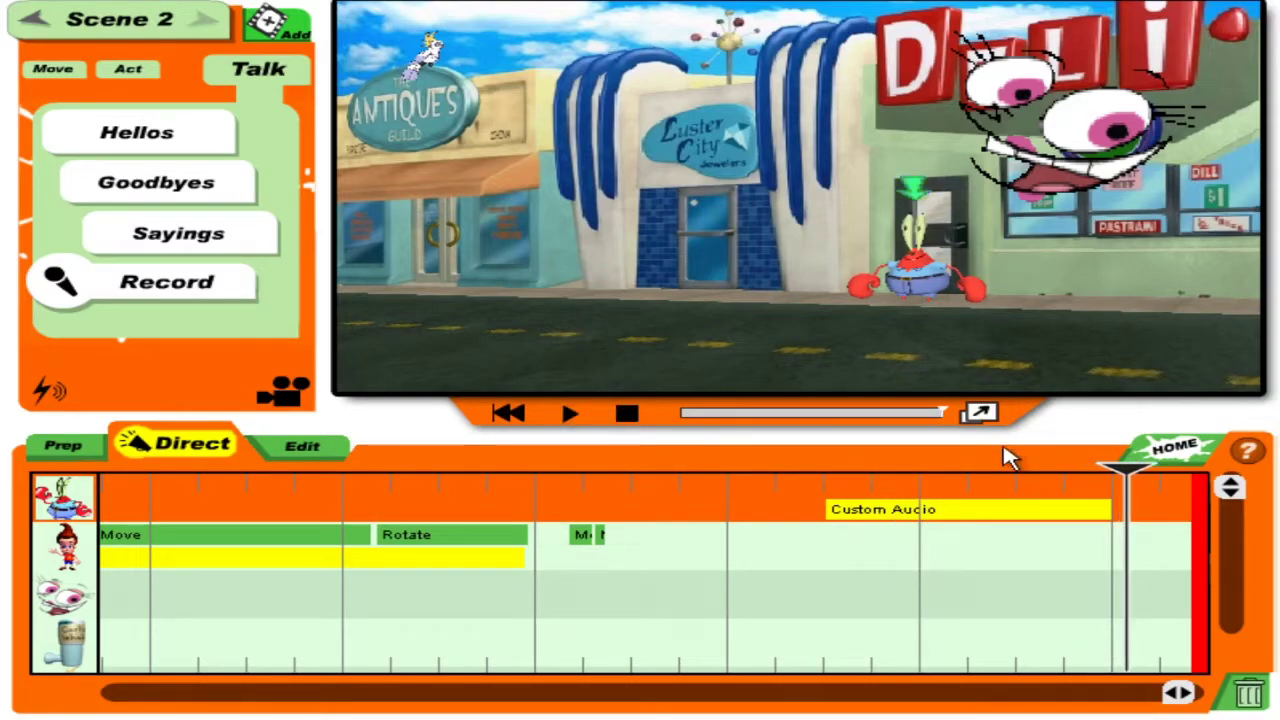
pyautogui.moveTo(1116, 482); pyautogui.dragTo(1020, 472)
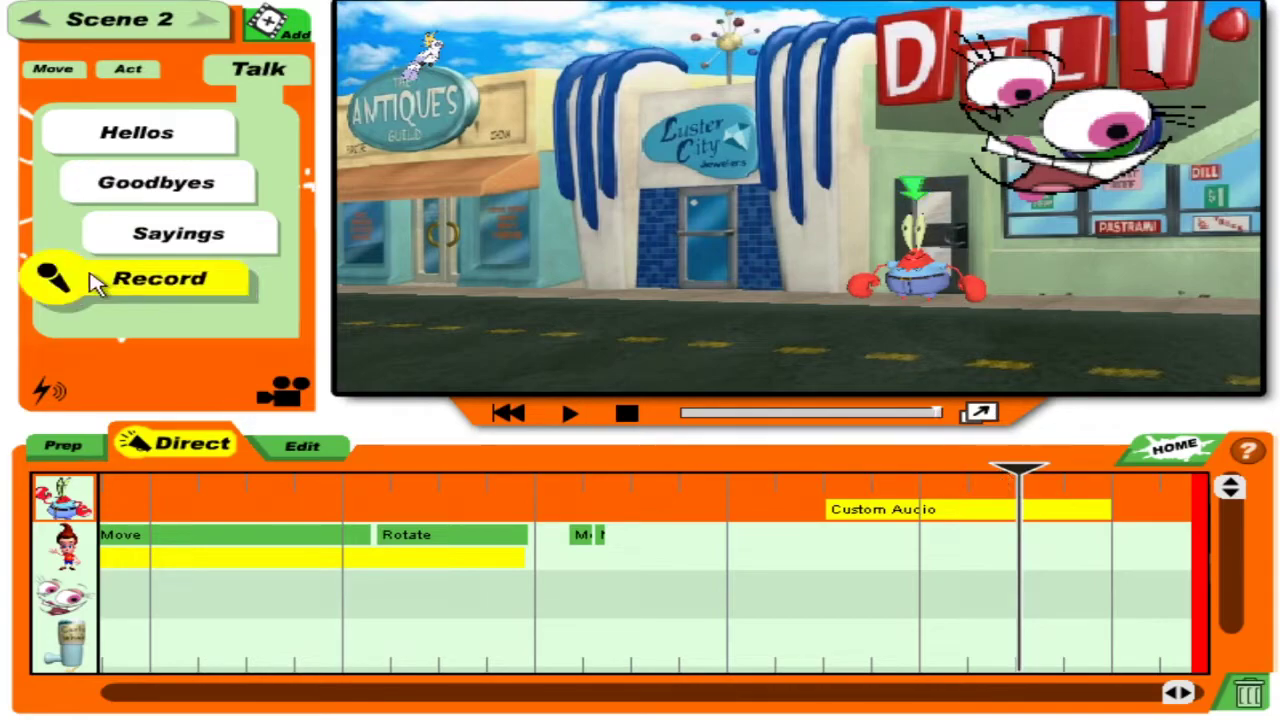
# Record a custom voice line for the third character and play it back.
pyautogui.click(60, 598)
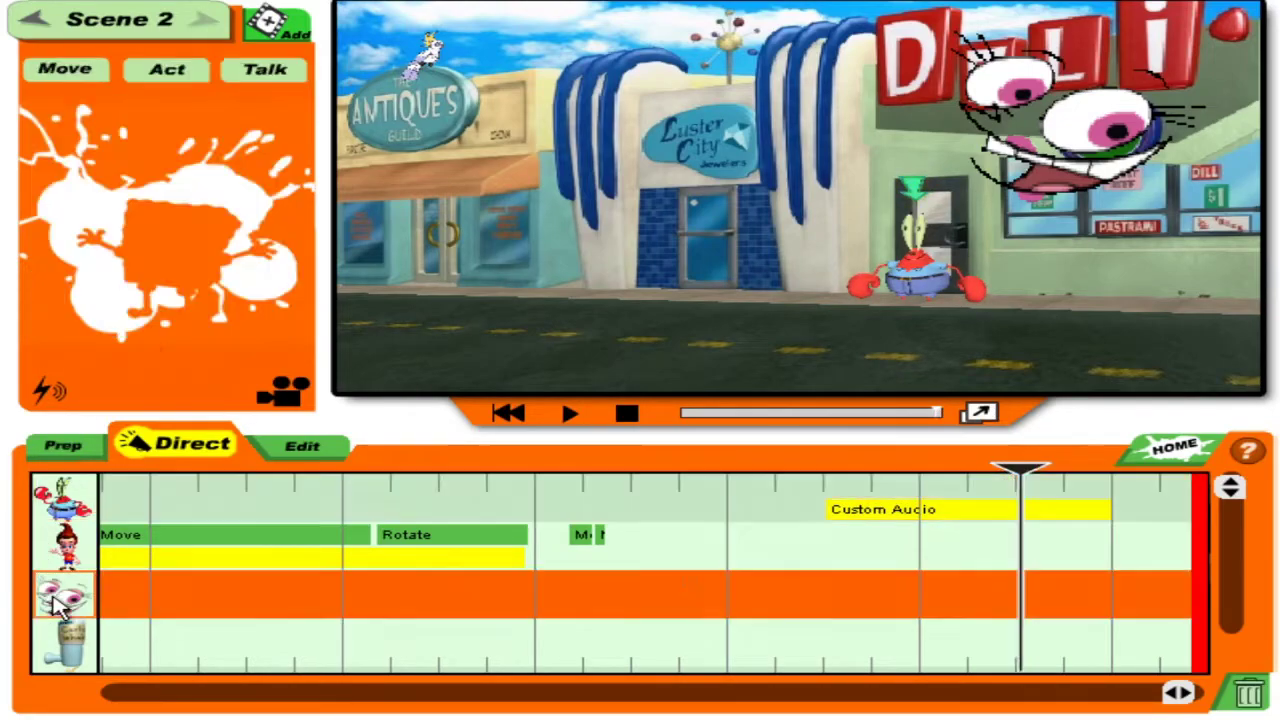
pyautogui.click(288, 70)
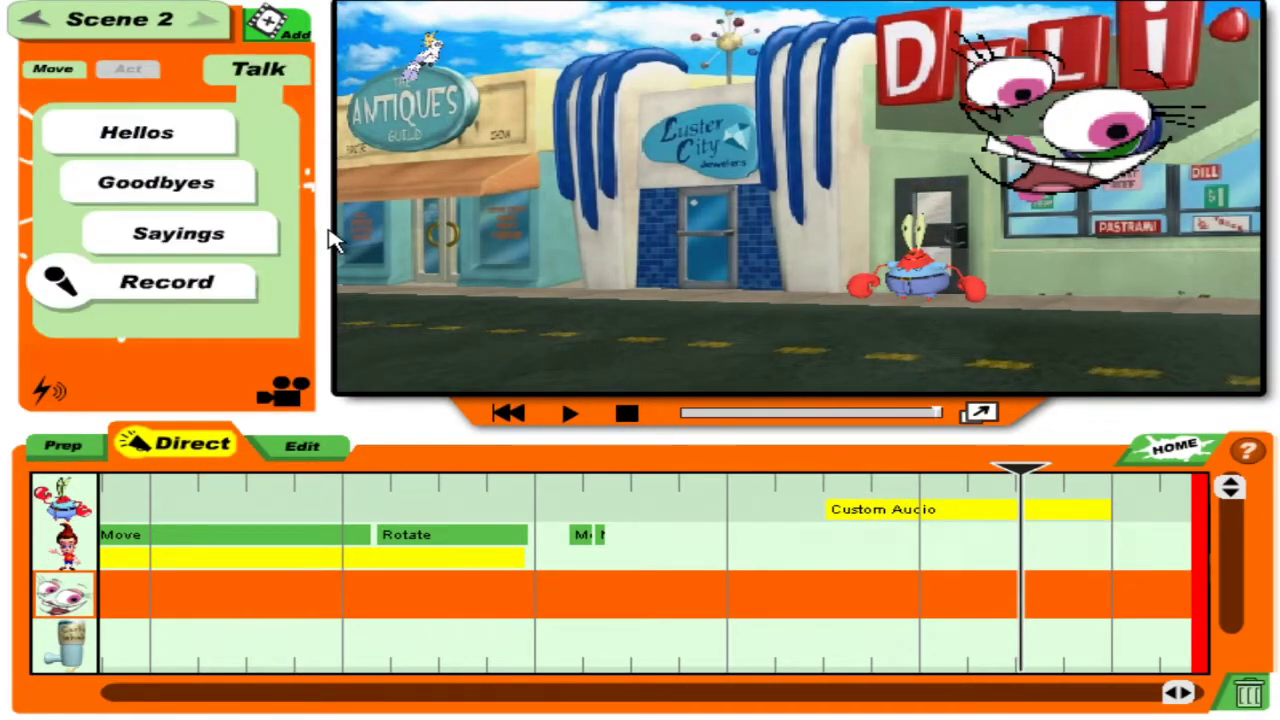
pyautogui.click(221, 297)
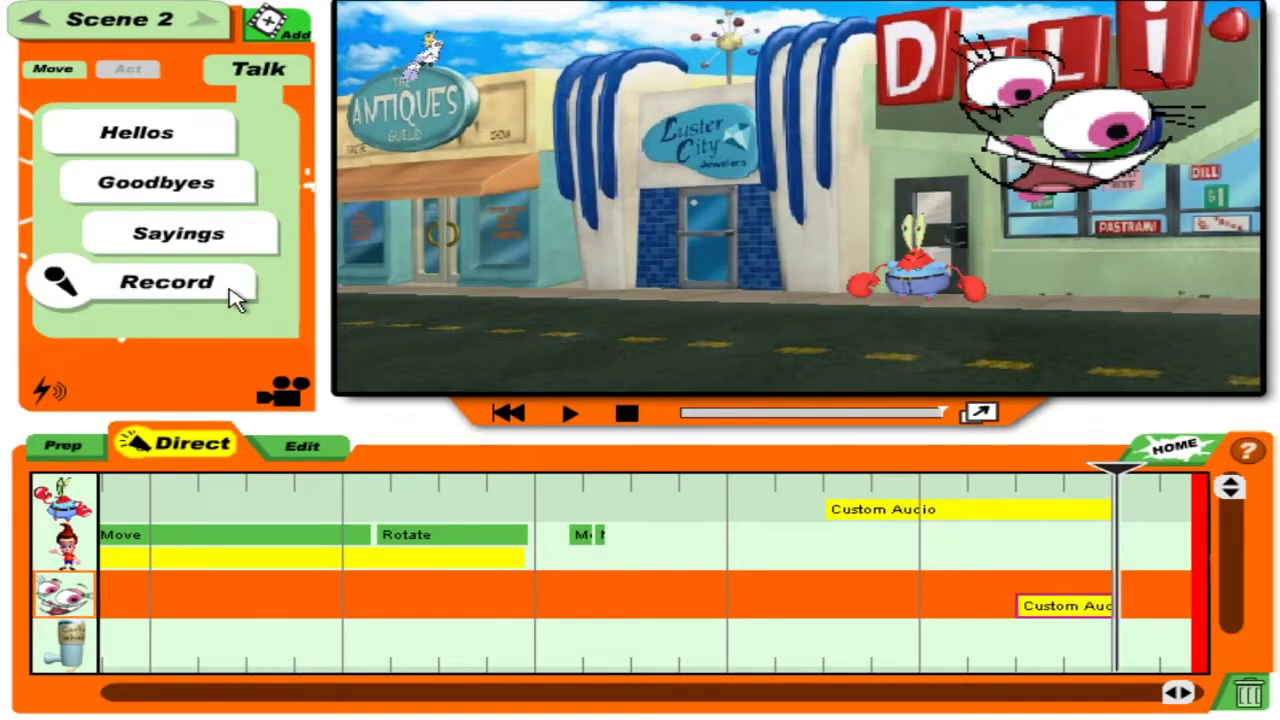
pyautogui.click(757, 545)
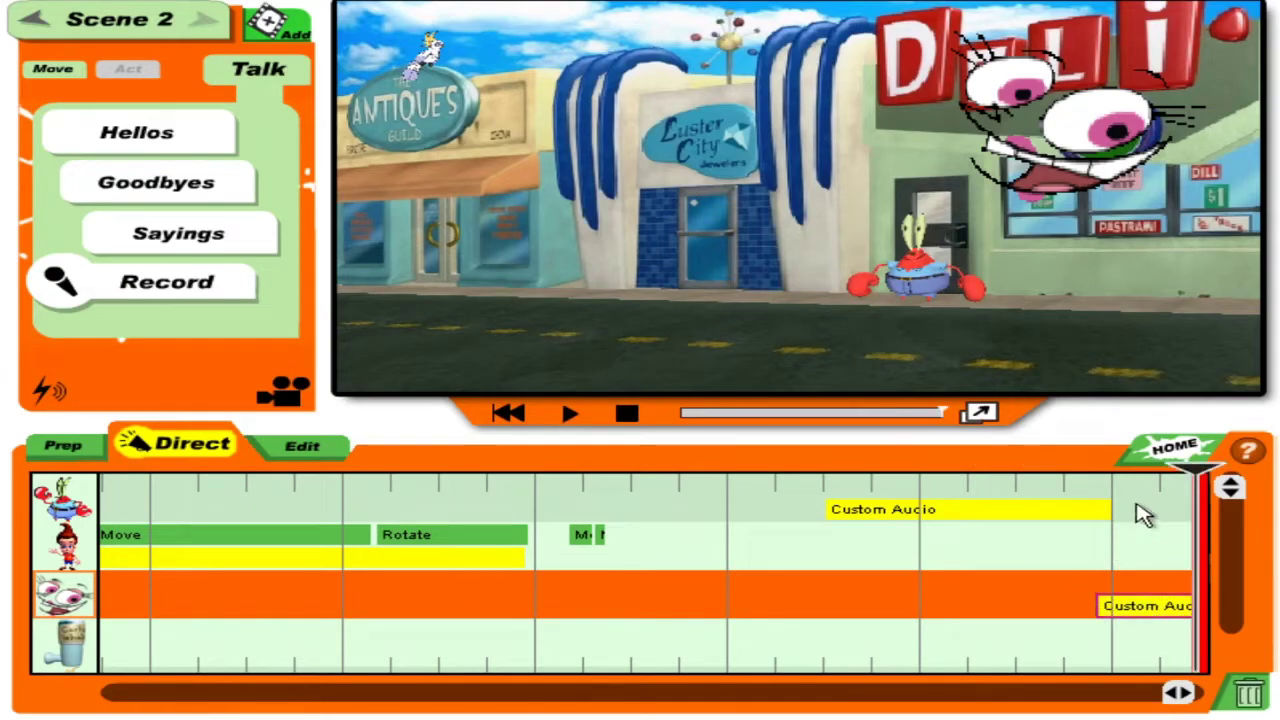
pyautogui.click(852, 566)
pyautogui.click(572, 414)
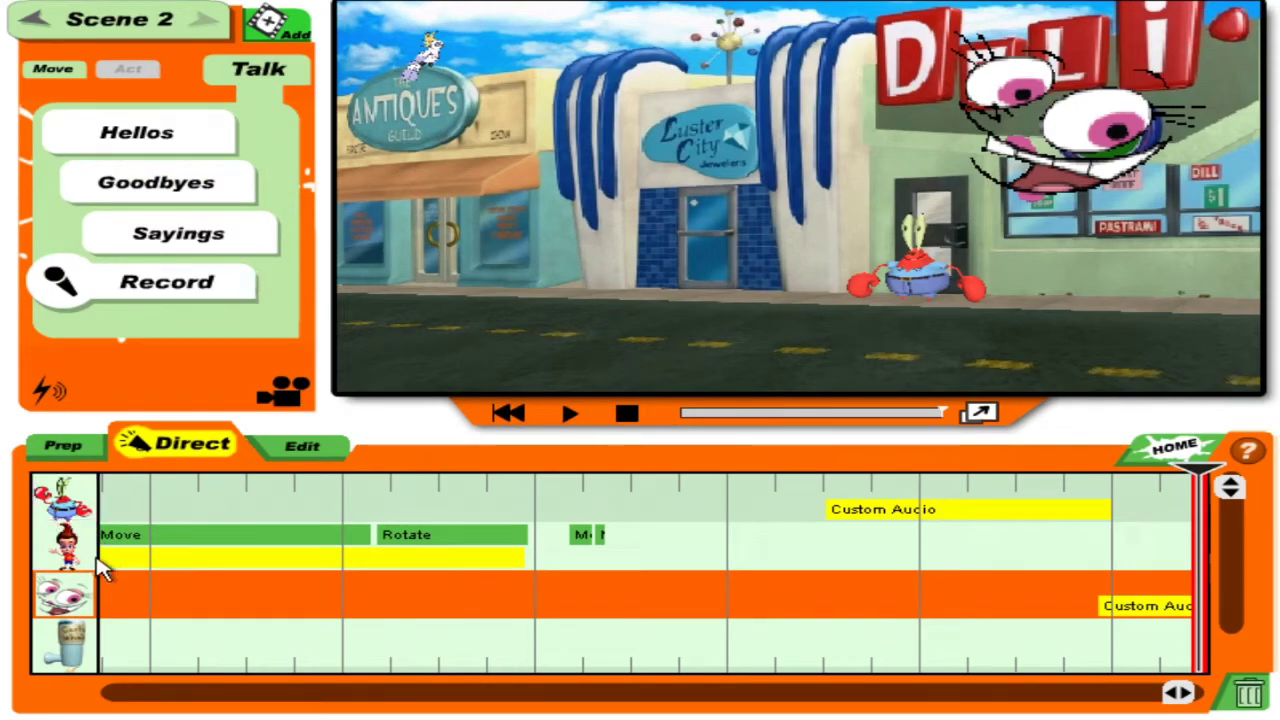
pyautogui.moveTo(1185, 690); pyautogui.dragTo(1008, 694)
# Give the third character the saying "Well, that's not good.".
pyautogui.click(575, 592)
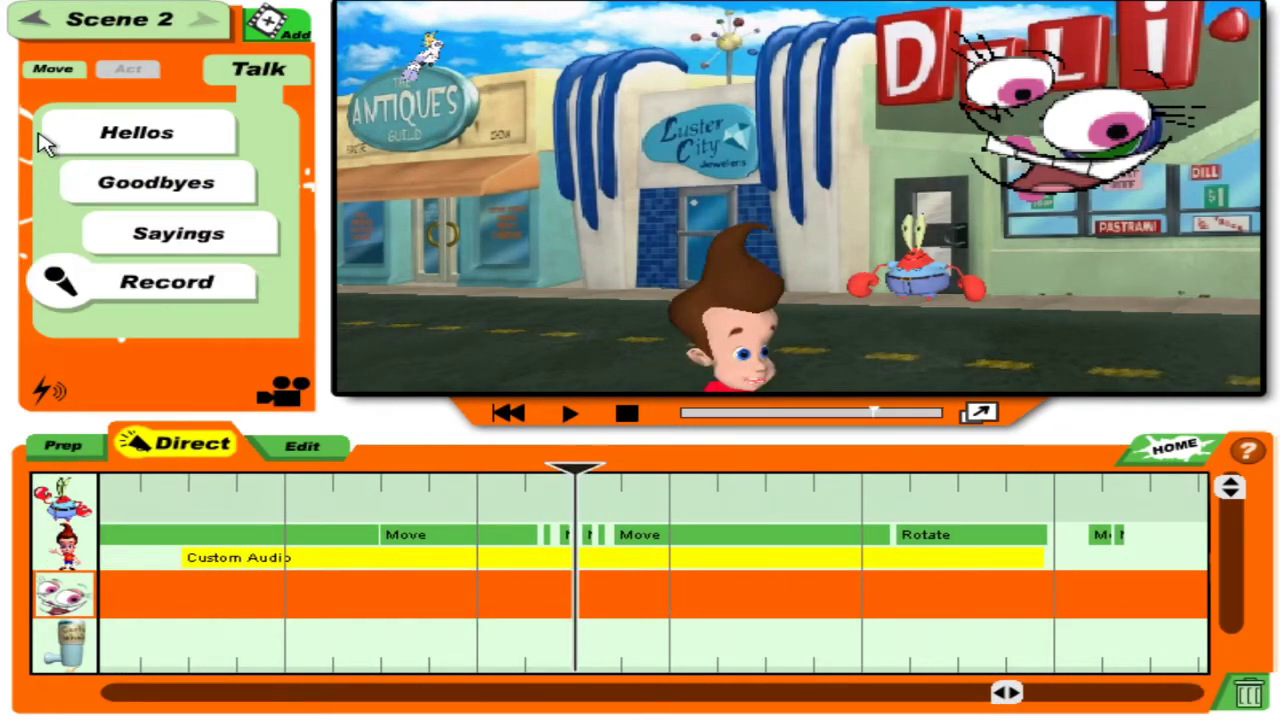
pyautogui.click(151, 231)
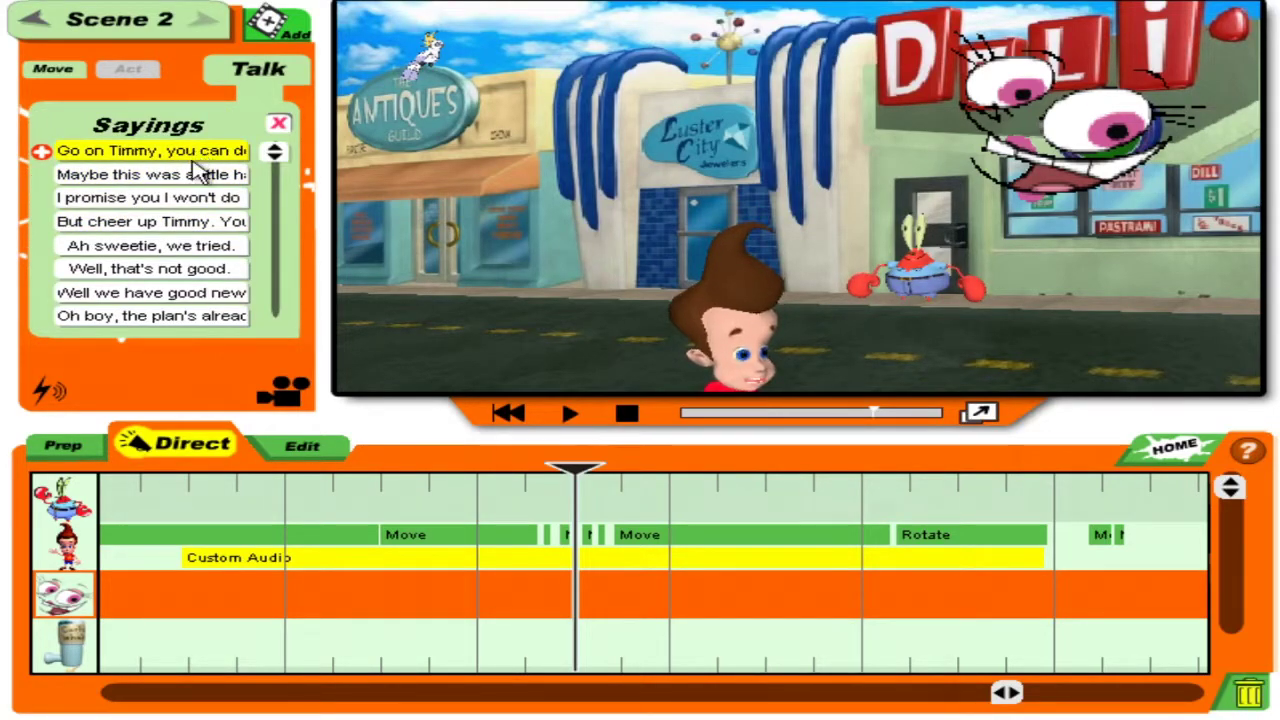
pyautogui.click(200, 268)
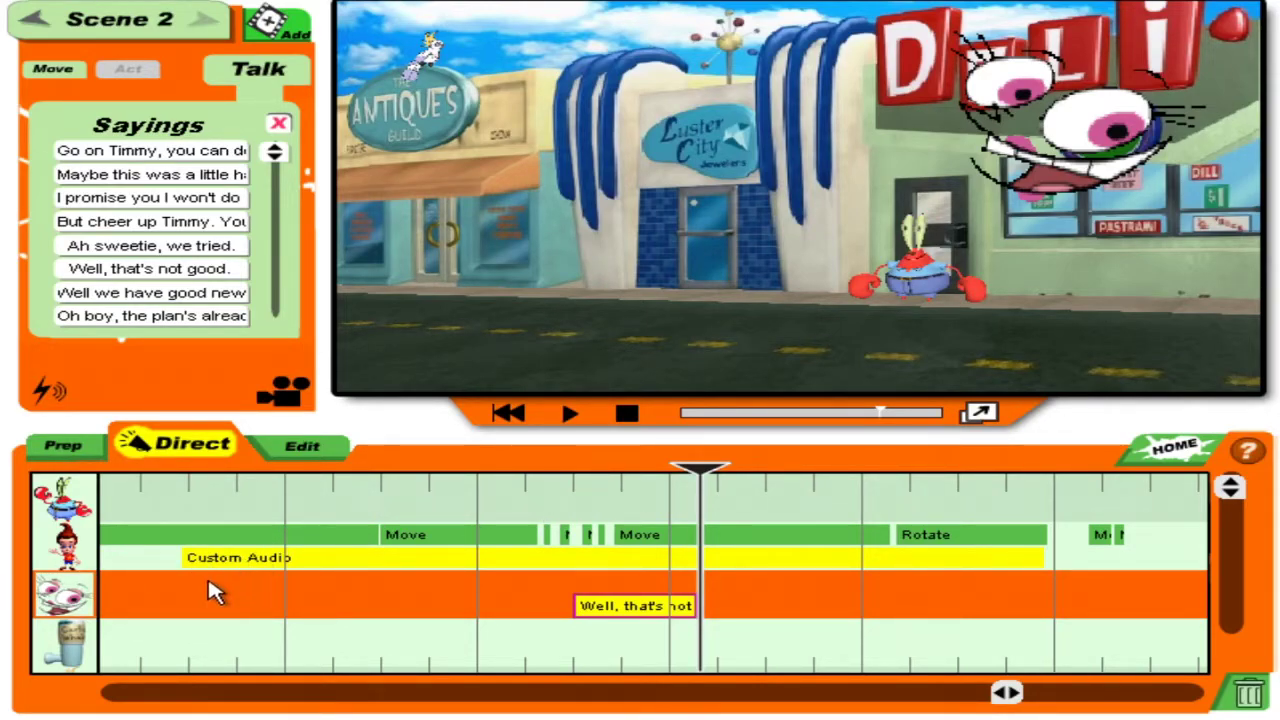
pyautogui.click(333, 603)
pyautogui.click(57, 506)
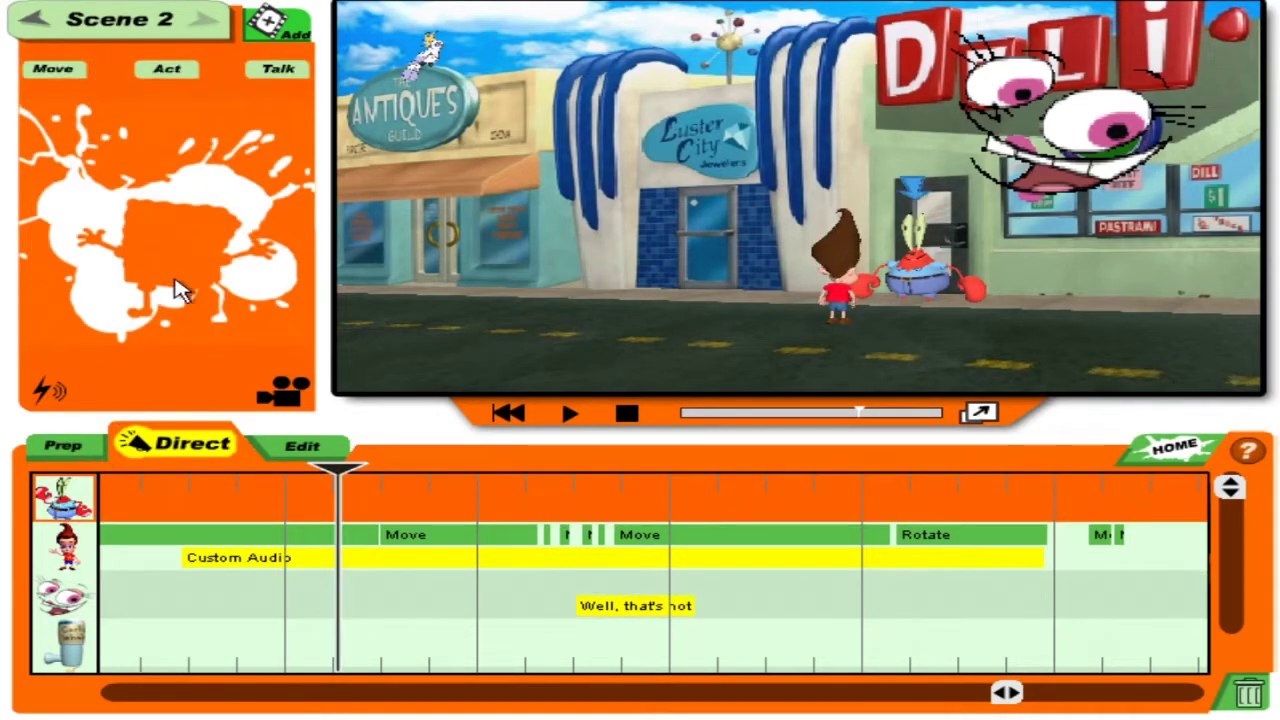
# Make Mr. Krabs laugh with the Laugh mood and preview it.
pyautogui.click(166, 230)
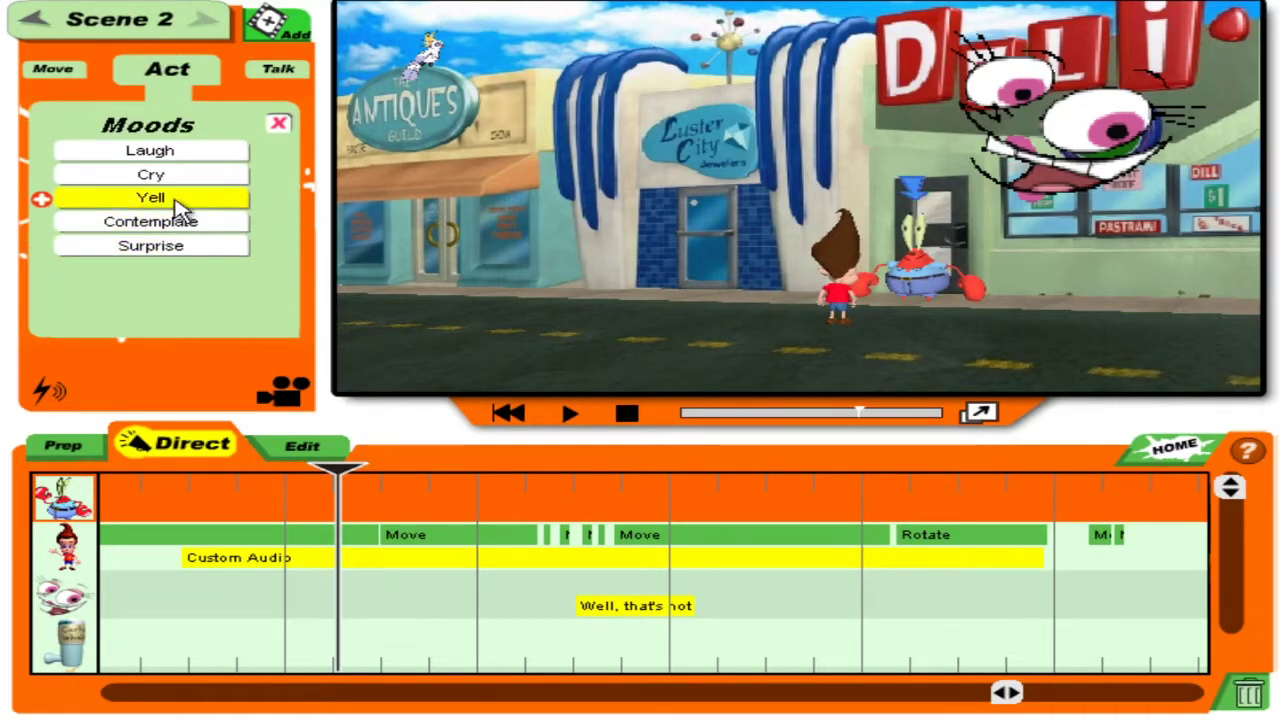
pyautogui.click(172, 155)
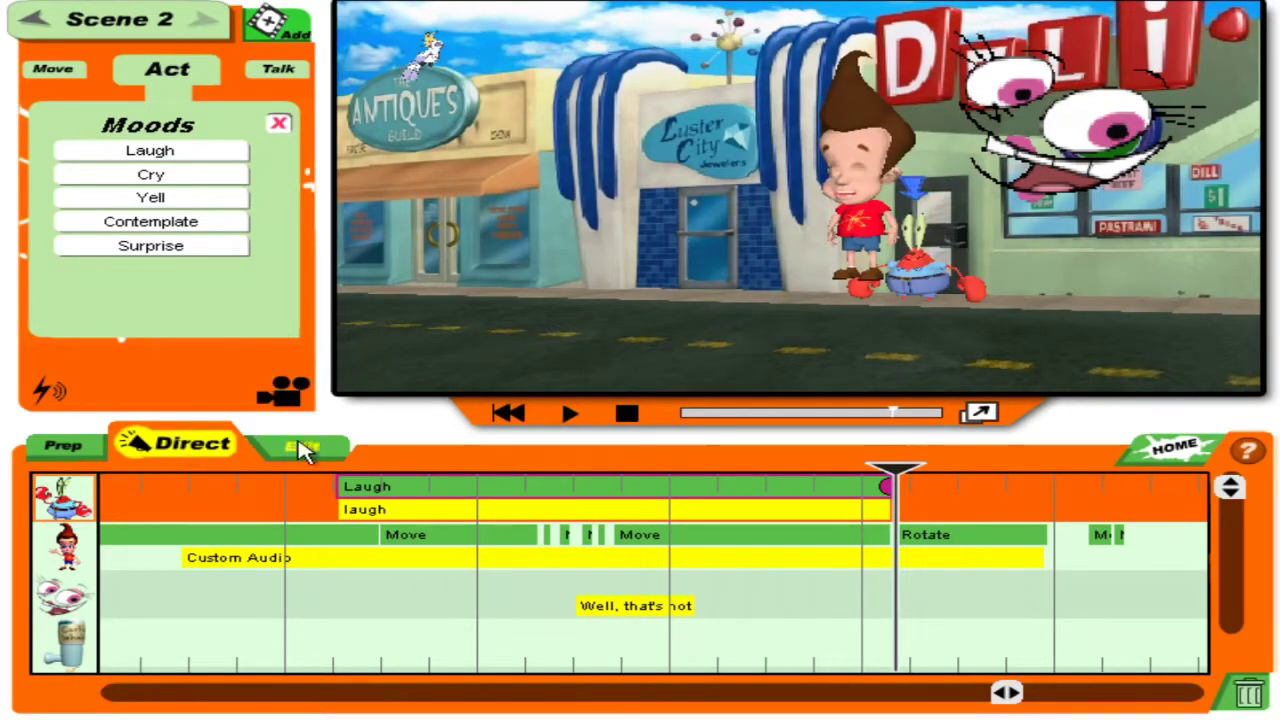
pyautogui.click(567, 416)
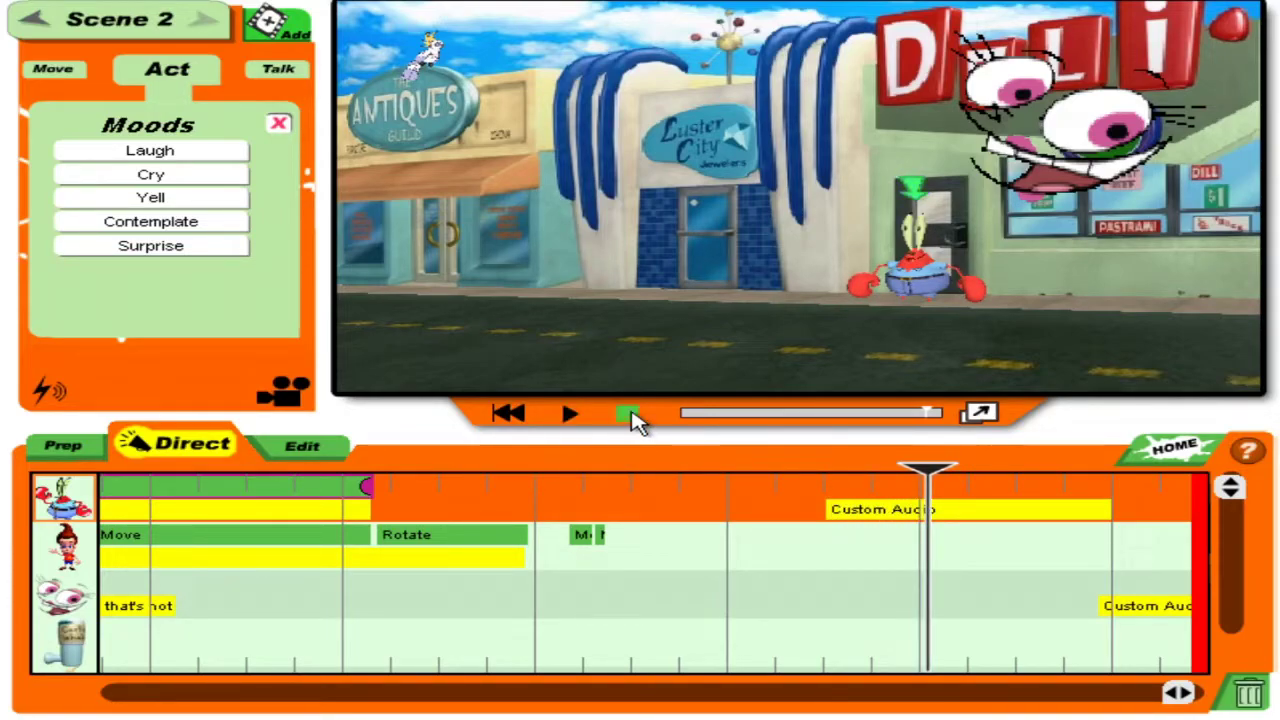
pyautogui.moveTo(928, 476); pyautogui.dragTo(648, 470)
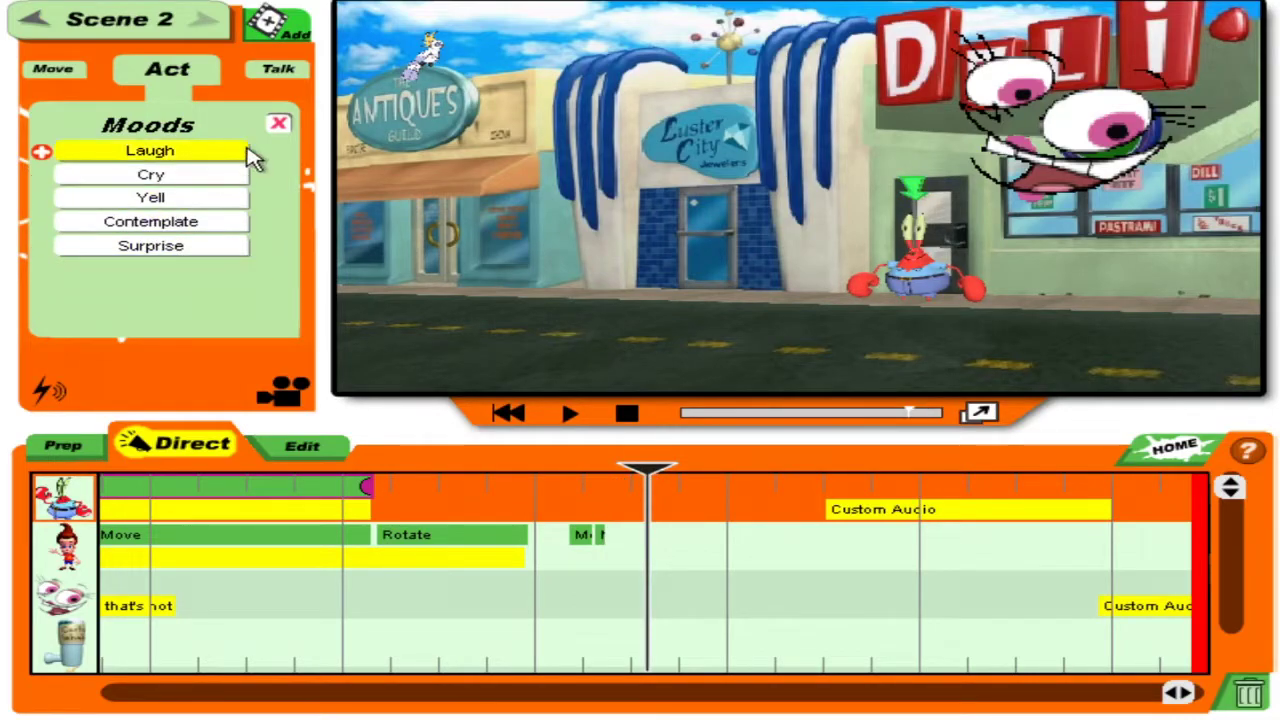
pyautogui.click(278, 123)
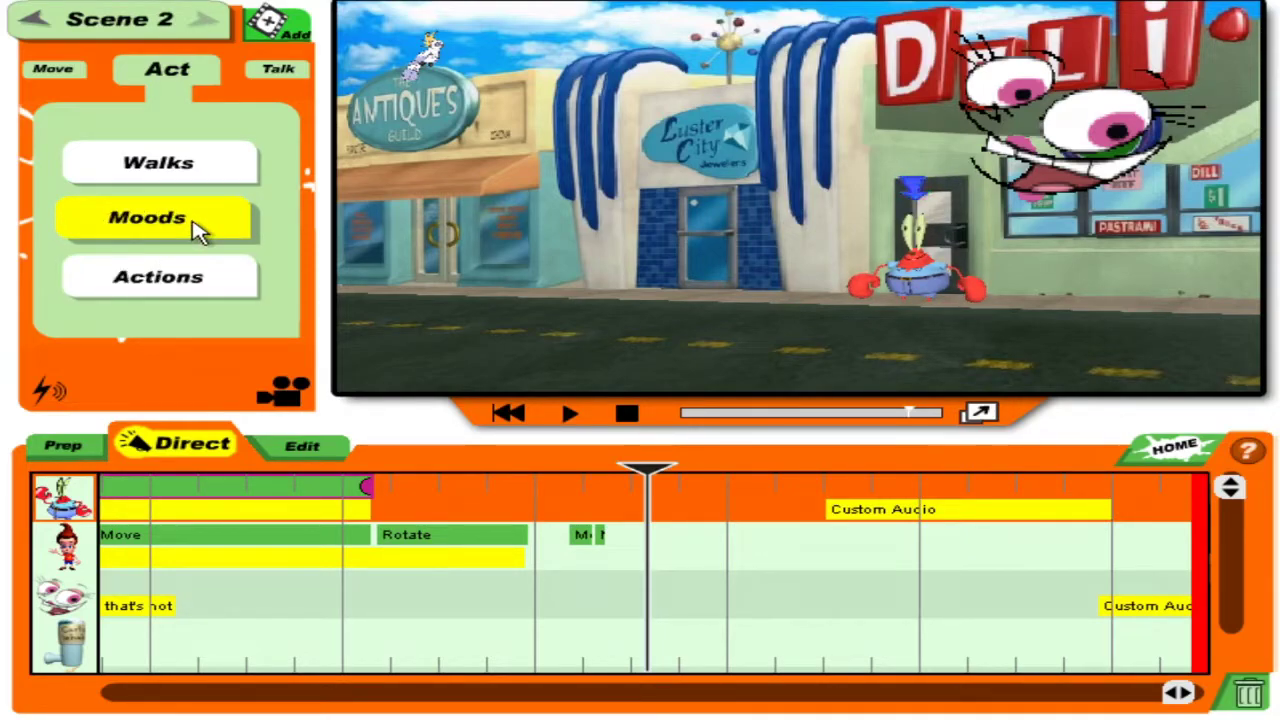
# Add a Fall Backward action for Mr. Krabs, remove the Get Up From block, and preview.
pyautogui.click(183, 268)
pyautogui.moveTo(275, 152); pyautogui.dragTo(275, 268)
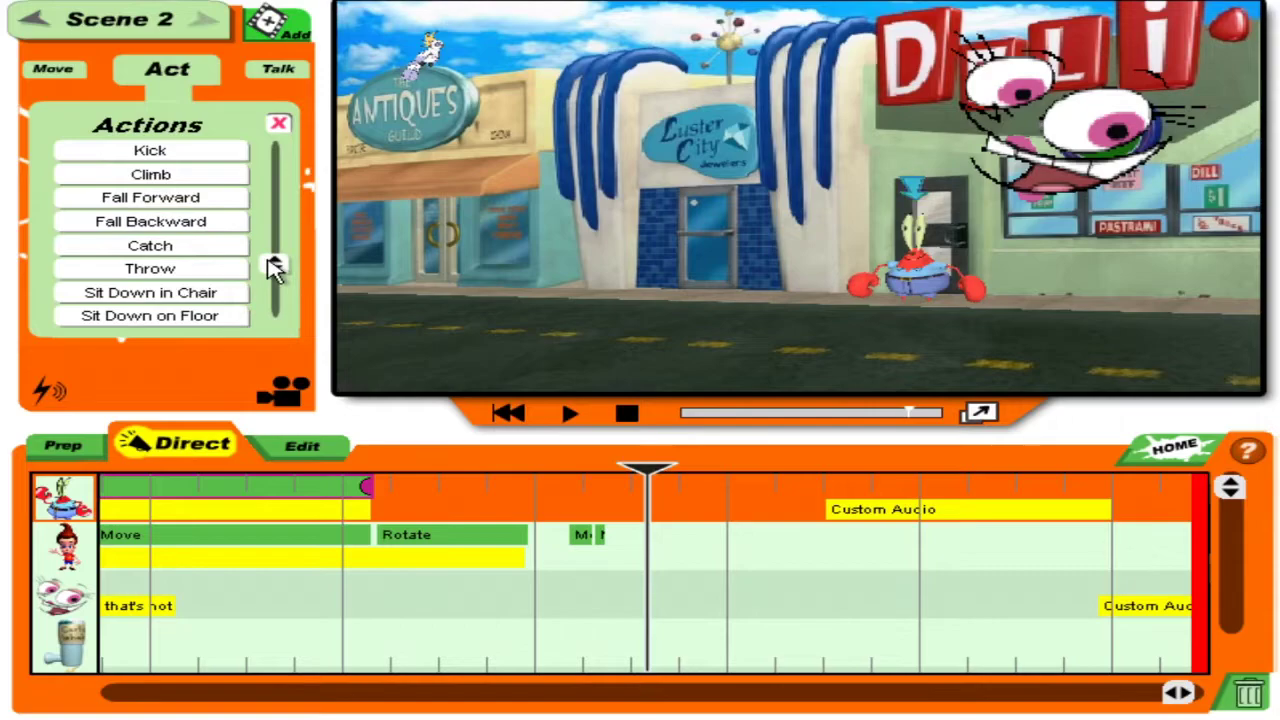
pyautogui.click(206, 224)
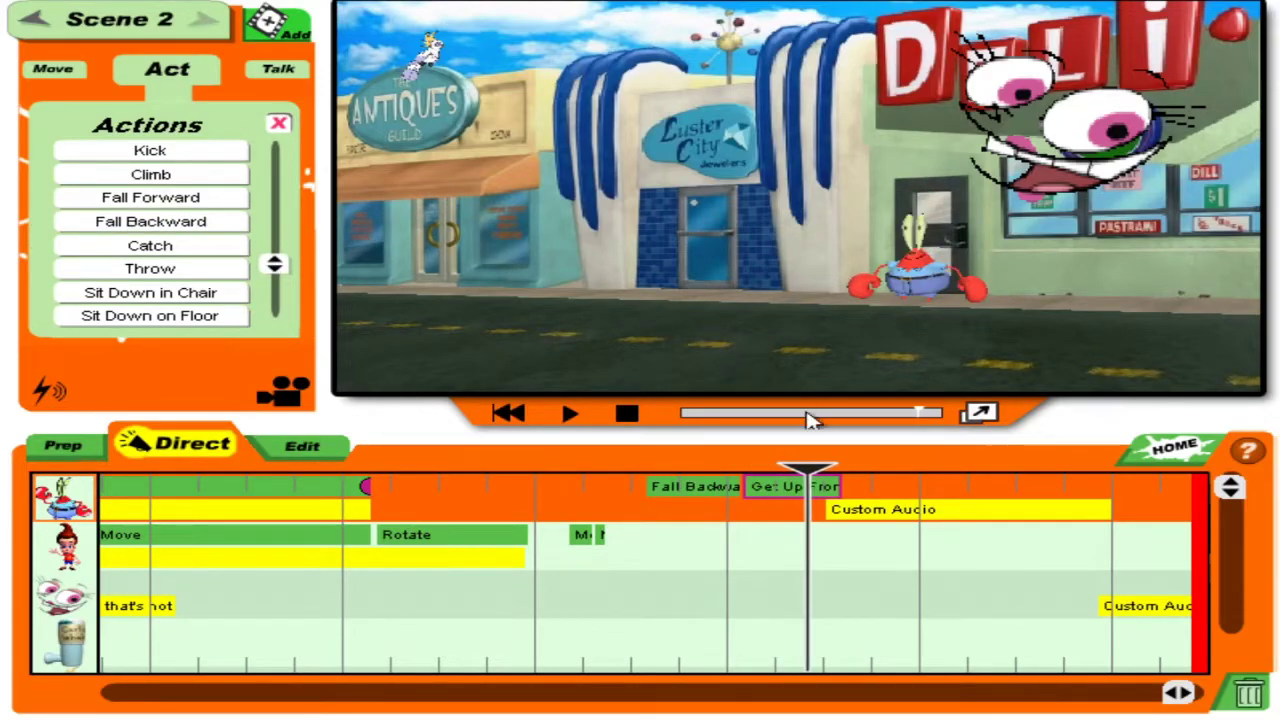
pyautogui.click(1246, 698)
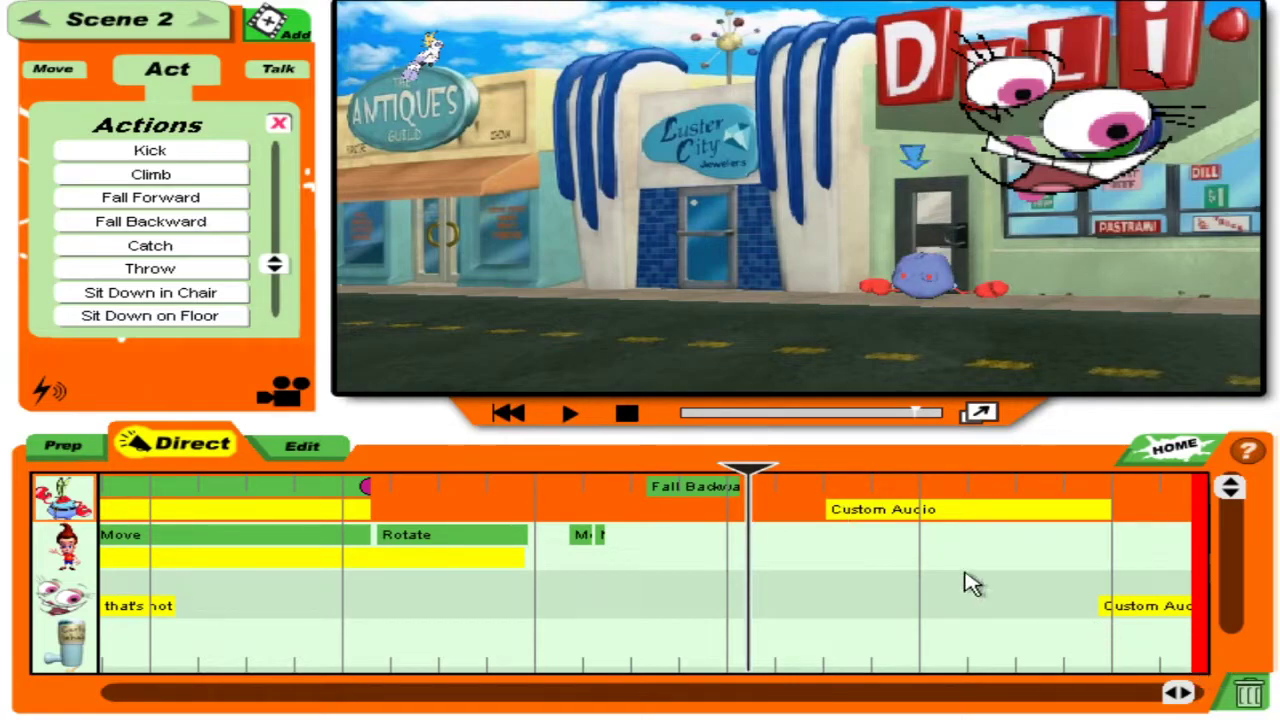
pyautogui.moveTo(748, 468); pyautogui.dragTo(655, 468)
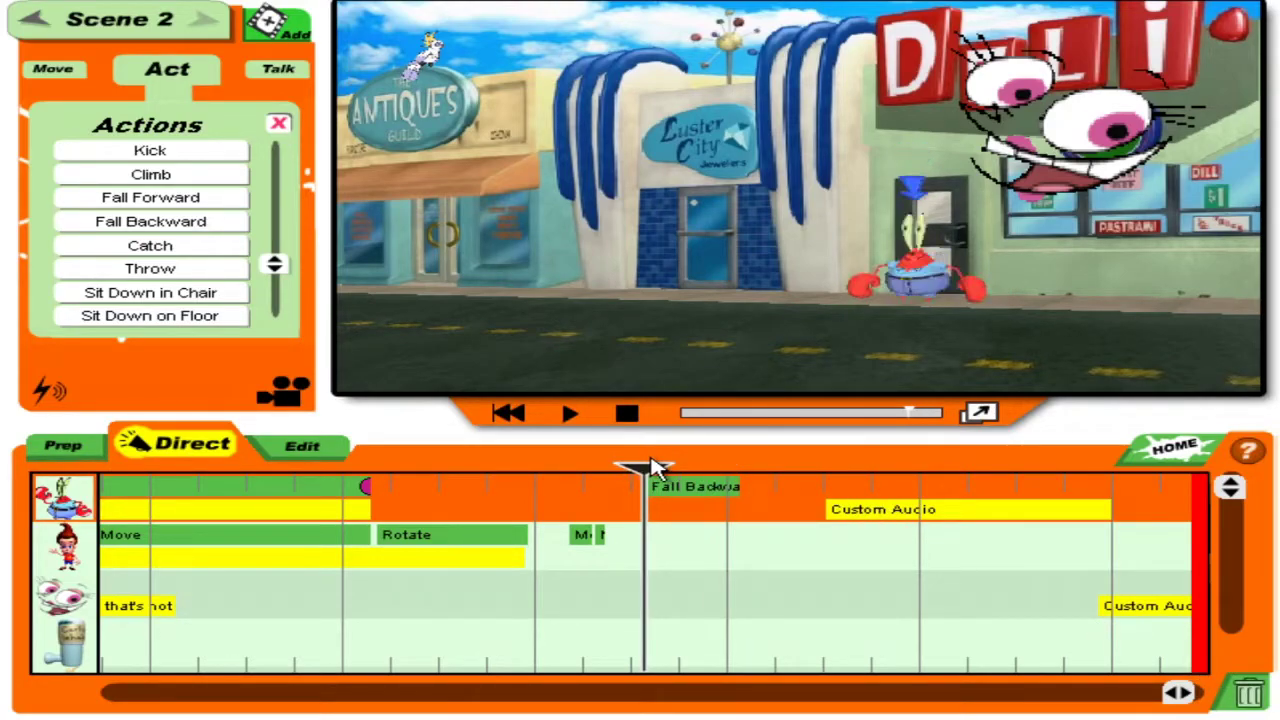
pyautogui.click(569, 413)
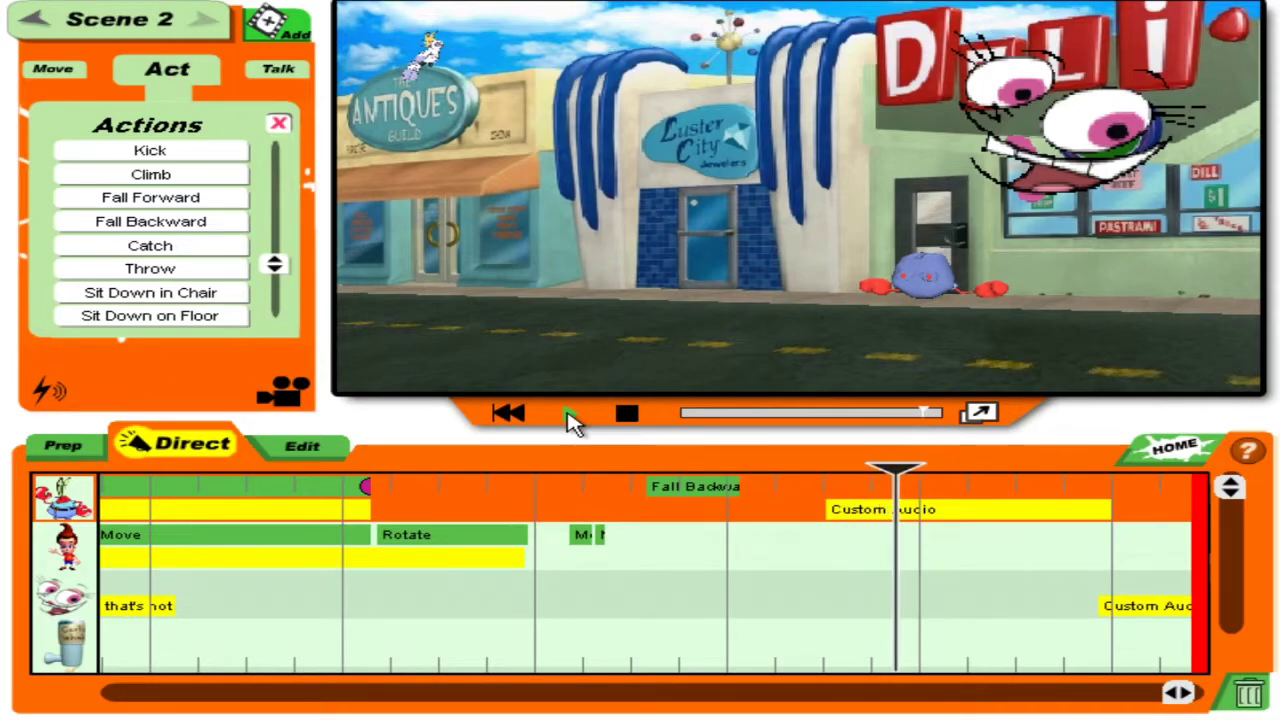
pyautogui.moveTo(1037, 470); pyautogui.dragTo(652, 490)
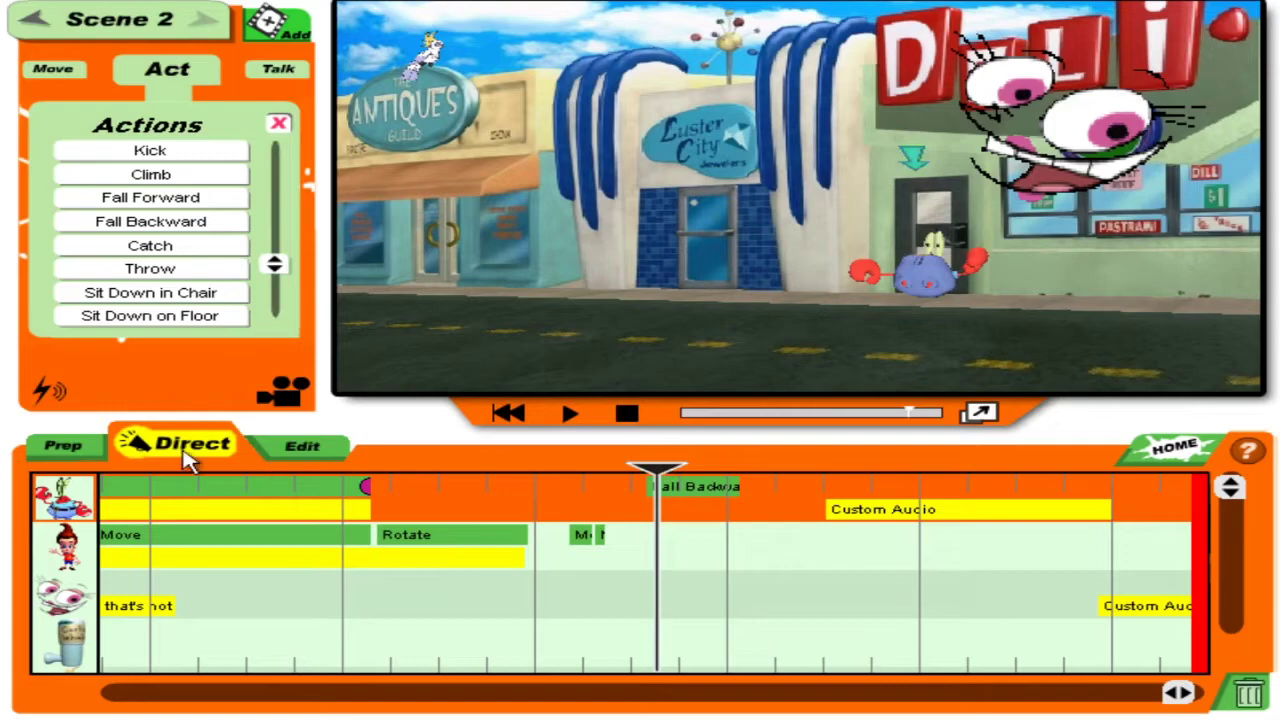
# Add the Mayhem car crash sound effect at the playhead after the kapow.
pyautogui.click(58, 394)
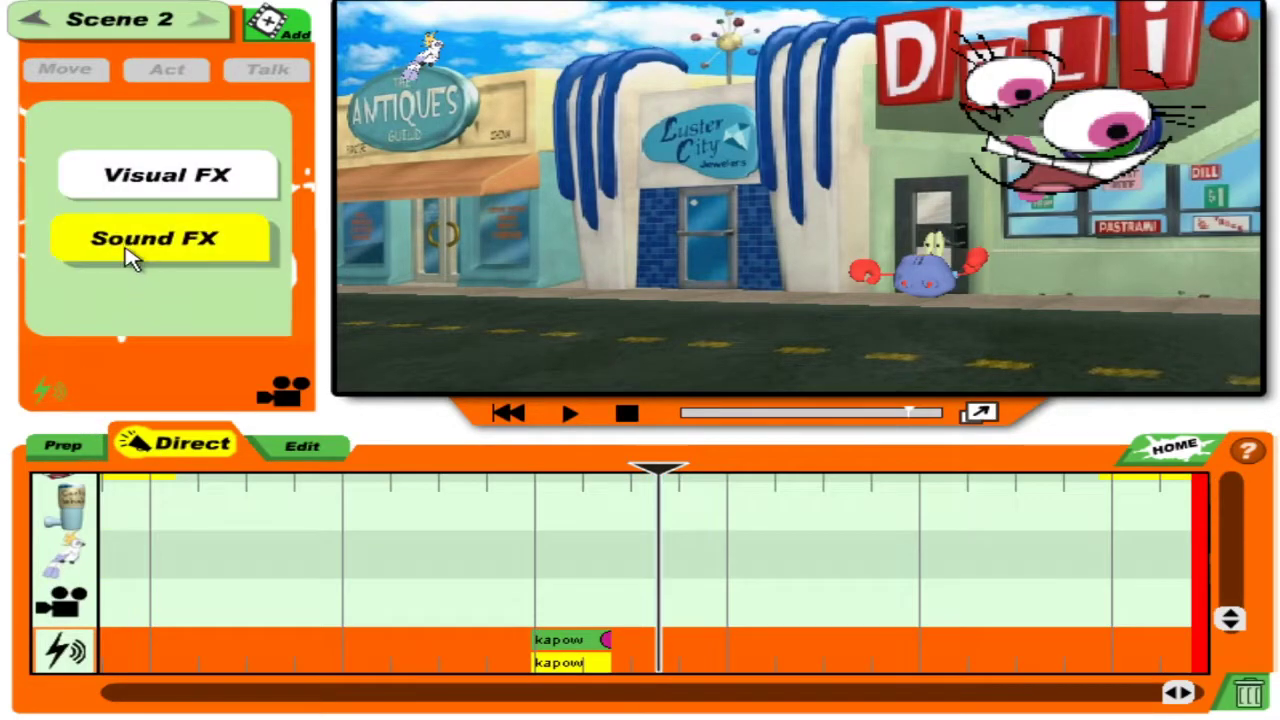
pyautogui.click(130, 252)
pyautogui.click(194, 236)
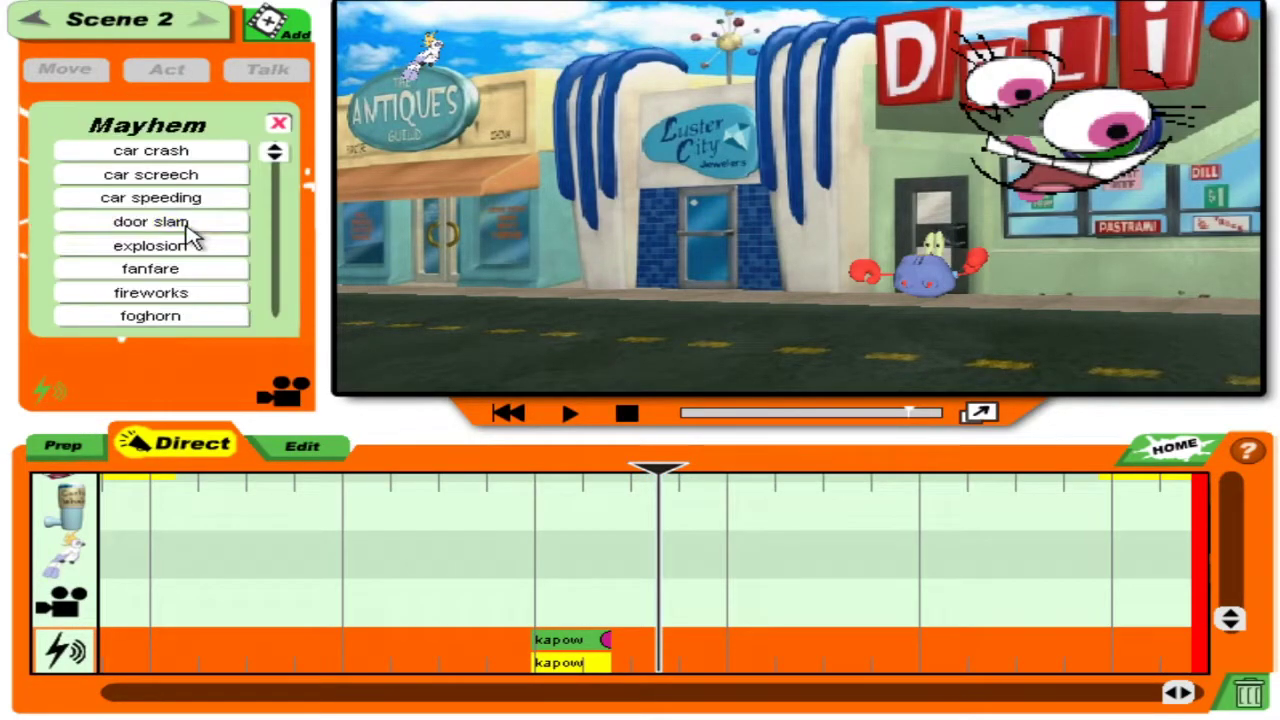
pyautogui.click(185, 155)
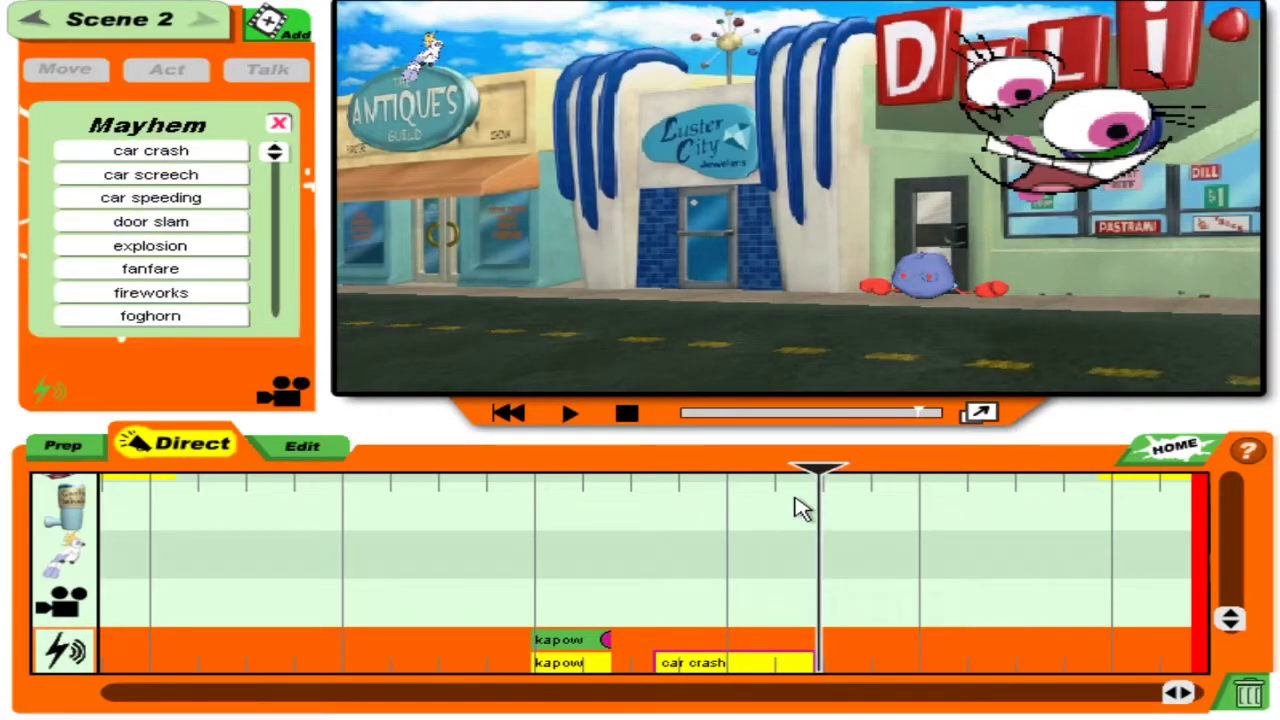
pyautogui.moveTo(1233, 630); pyautogui.dragTo(1231, 488)
pyautogui.moveTo(826, 478); pyautogui.dragTo(398, 458)
# Stretch Jimmy's Yell clip to the end of Scene 2 and replay it.
pyautogui.moveTo(480, 535); pyautogui.dragTo(1277, 529)
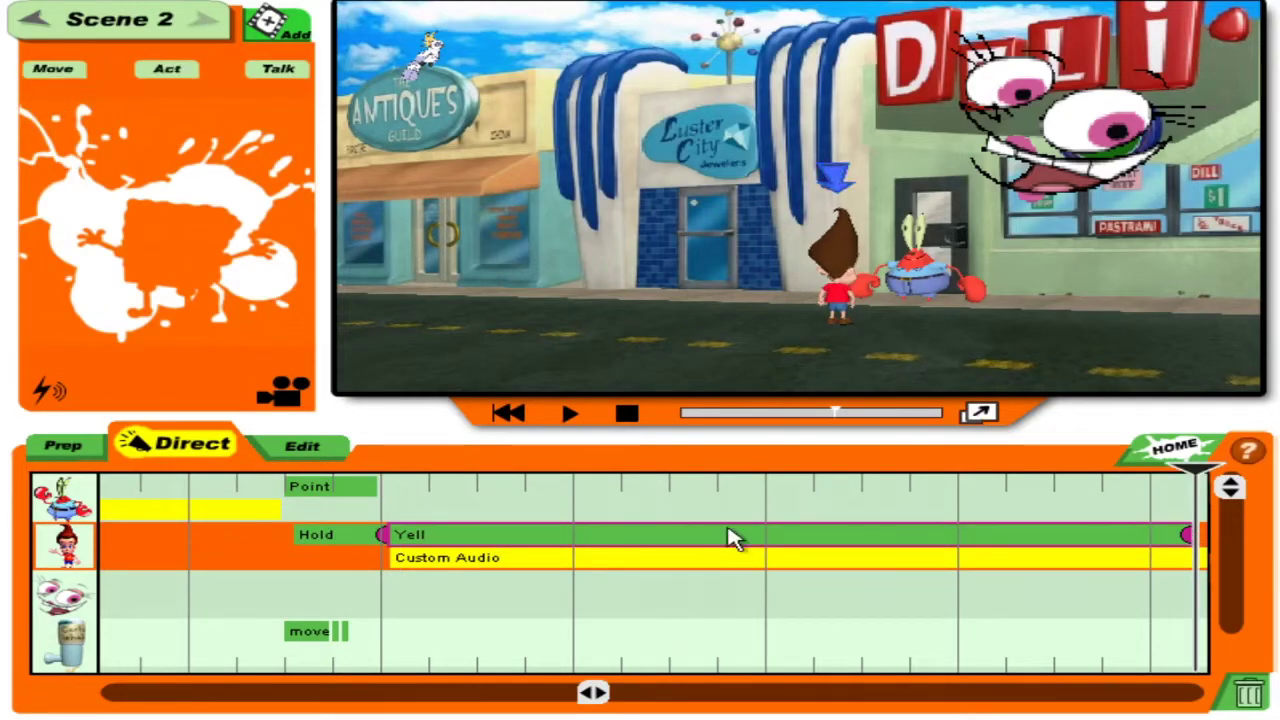
pyautogui.click(578, 413)
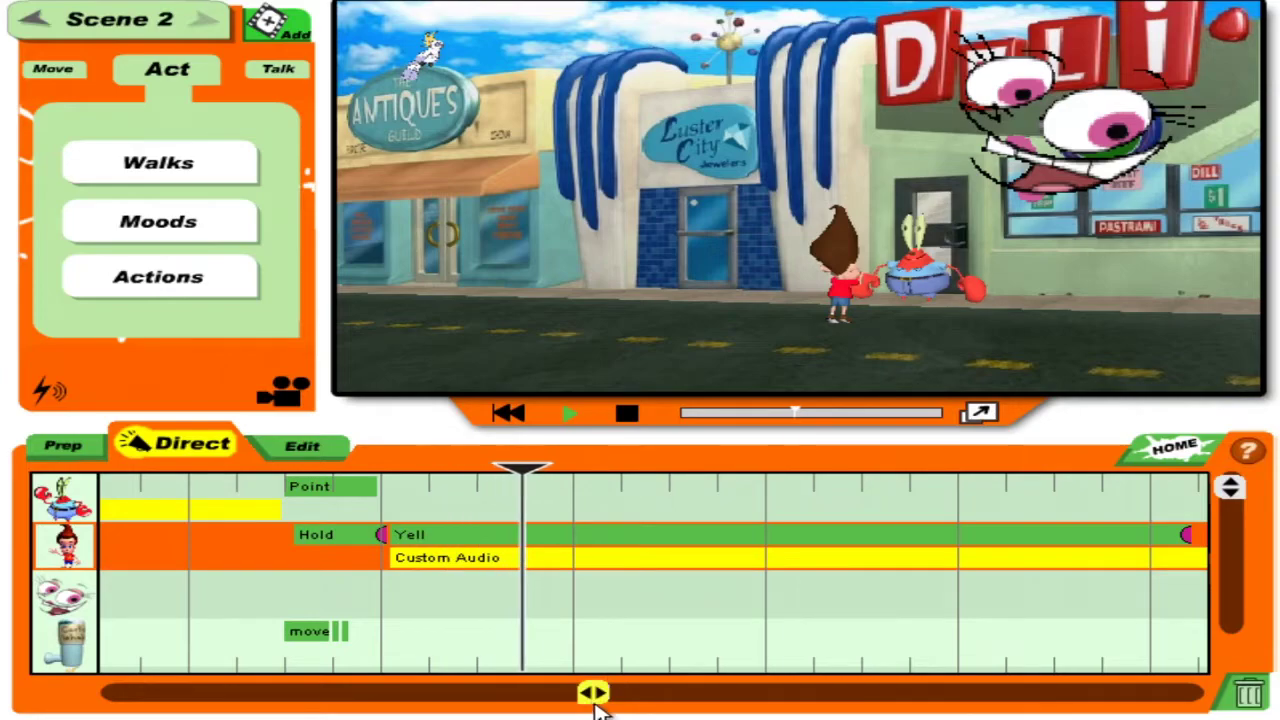
pyautogui.moveTo(595, 705); pyautogui.dragTo(992, 668)
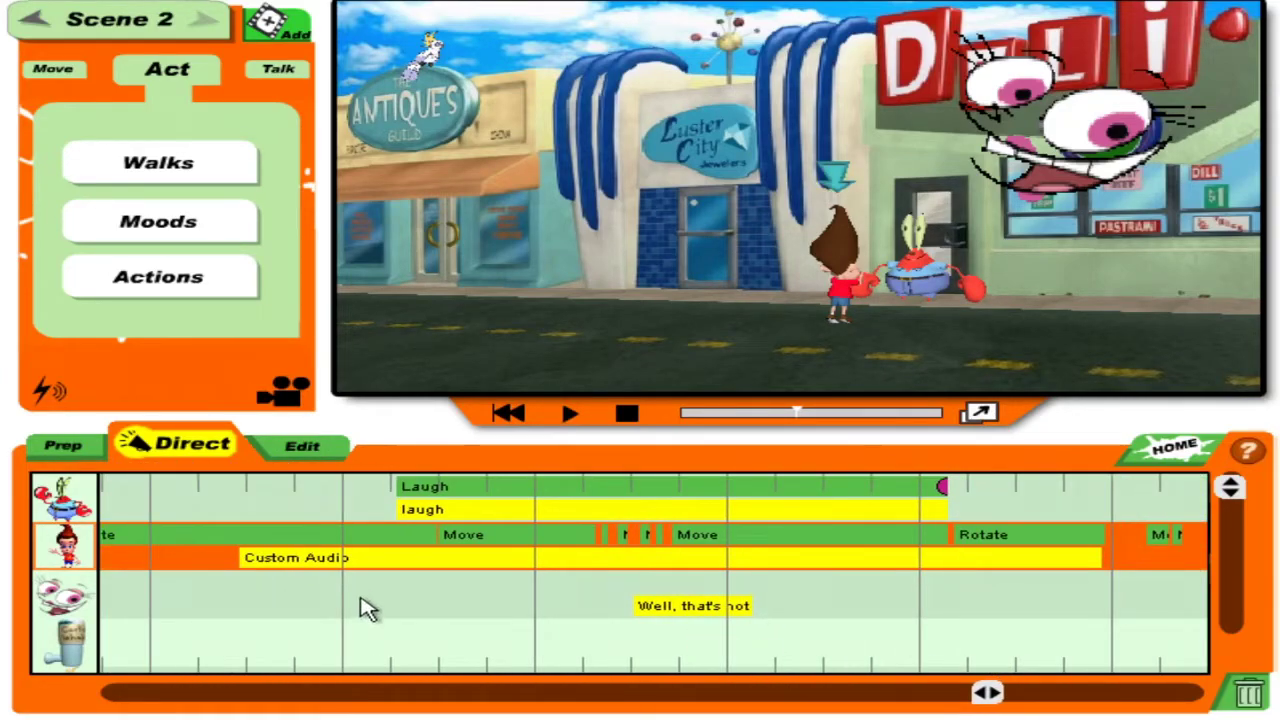
pyautogui.click(382, 572)
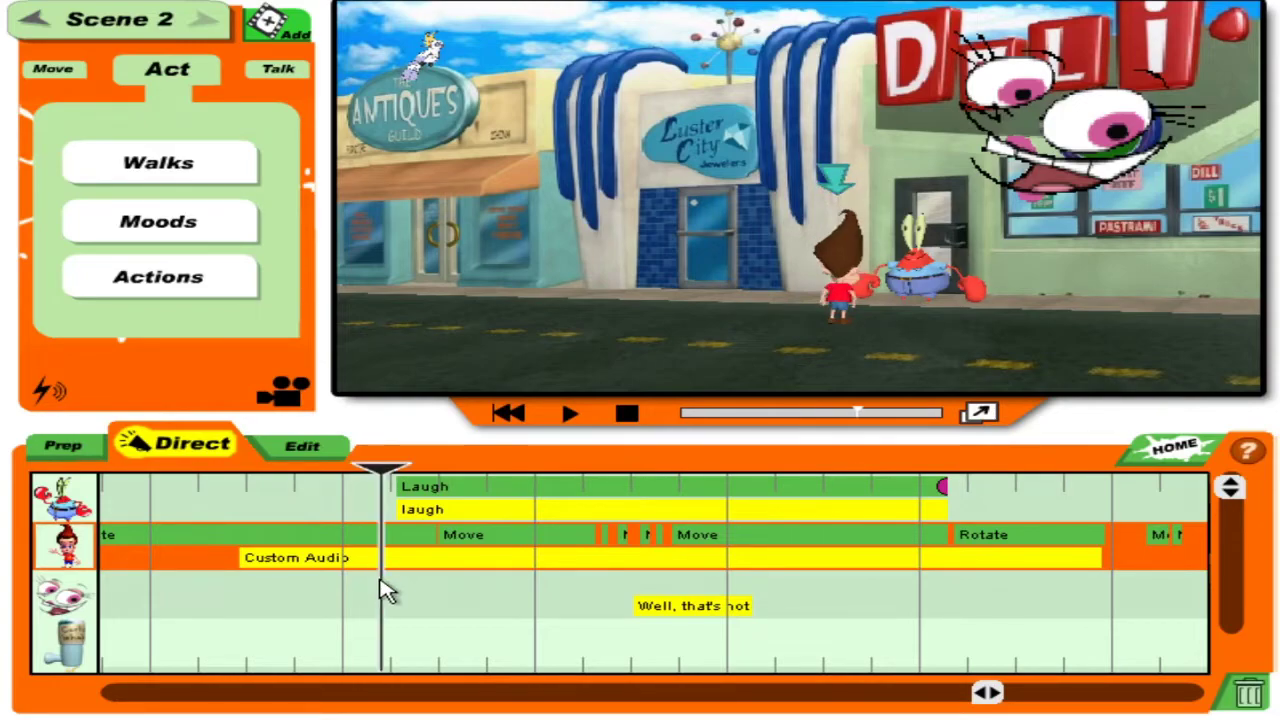
# Rotate the fairy and record it drifting up and right, deleting two failed move attempts.
pyautogui.click(613, 593)
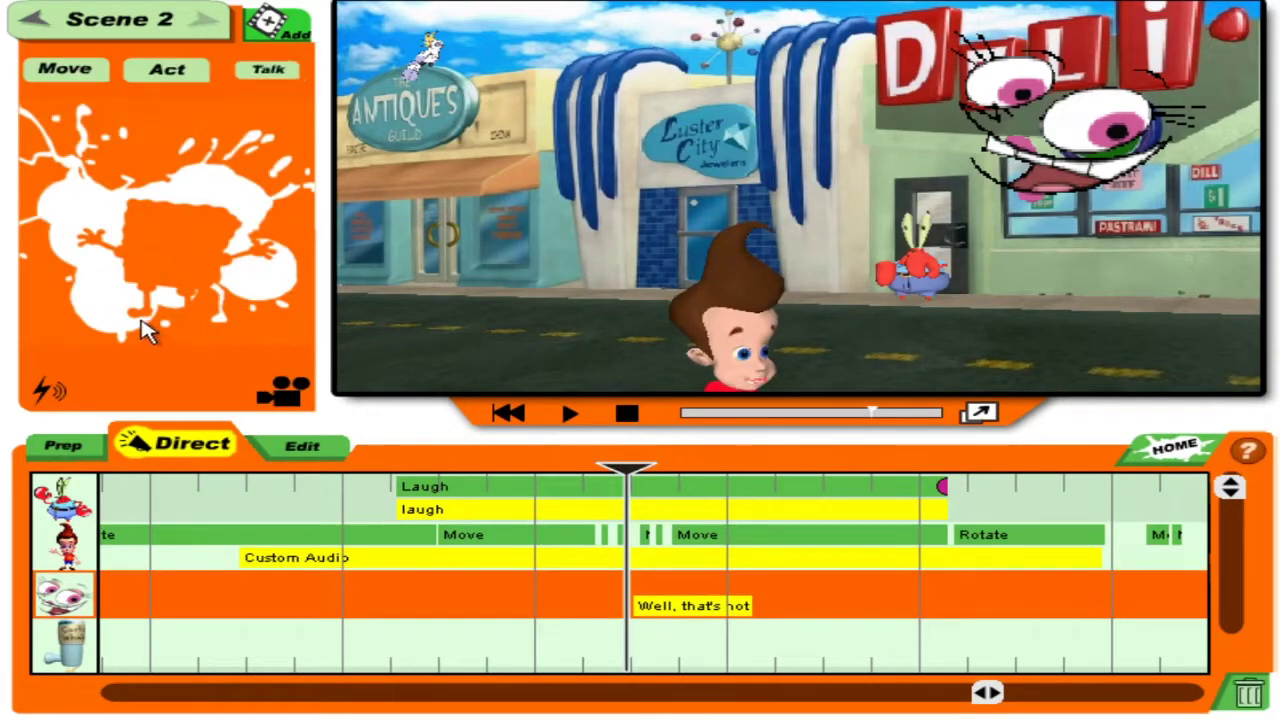
pyautogui.click(166, 178)
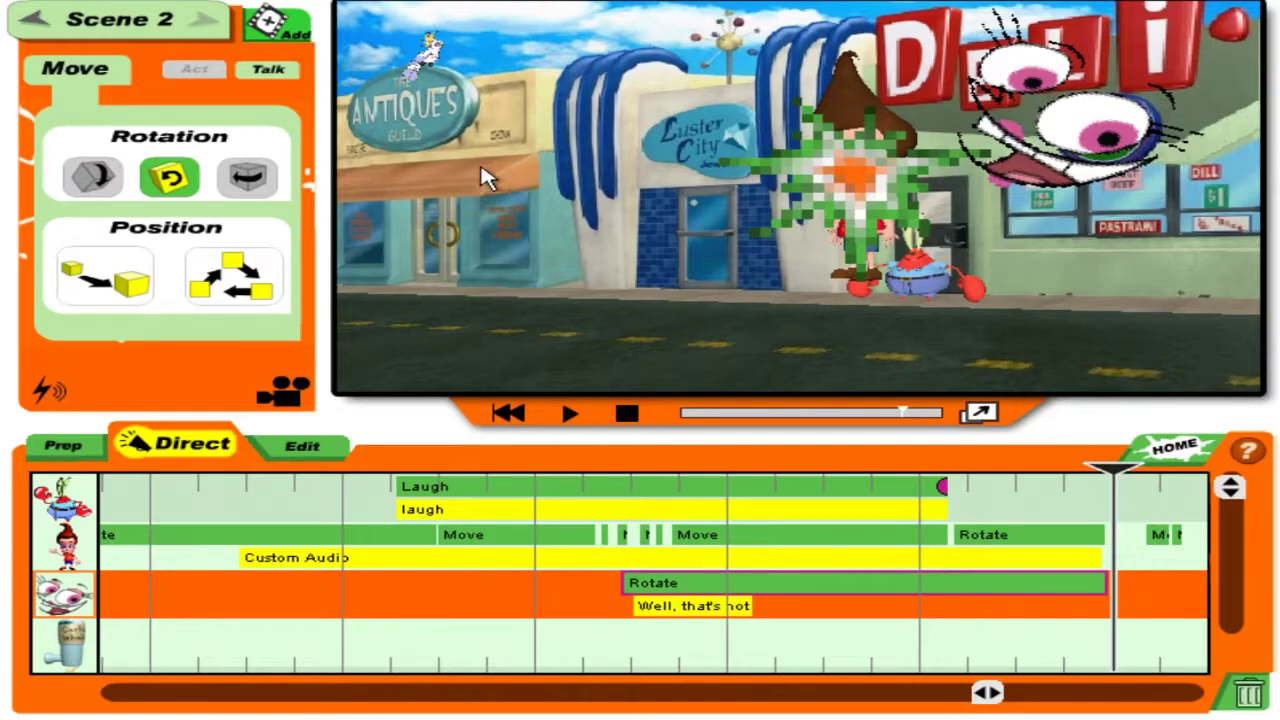
pyautogui.click(205, 283)
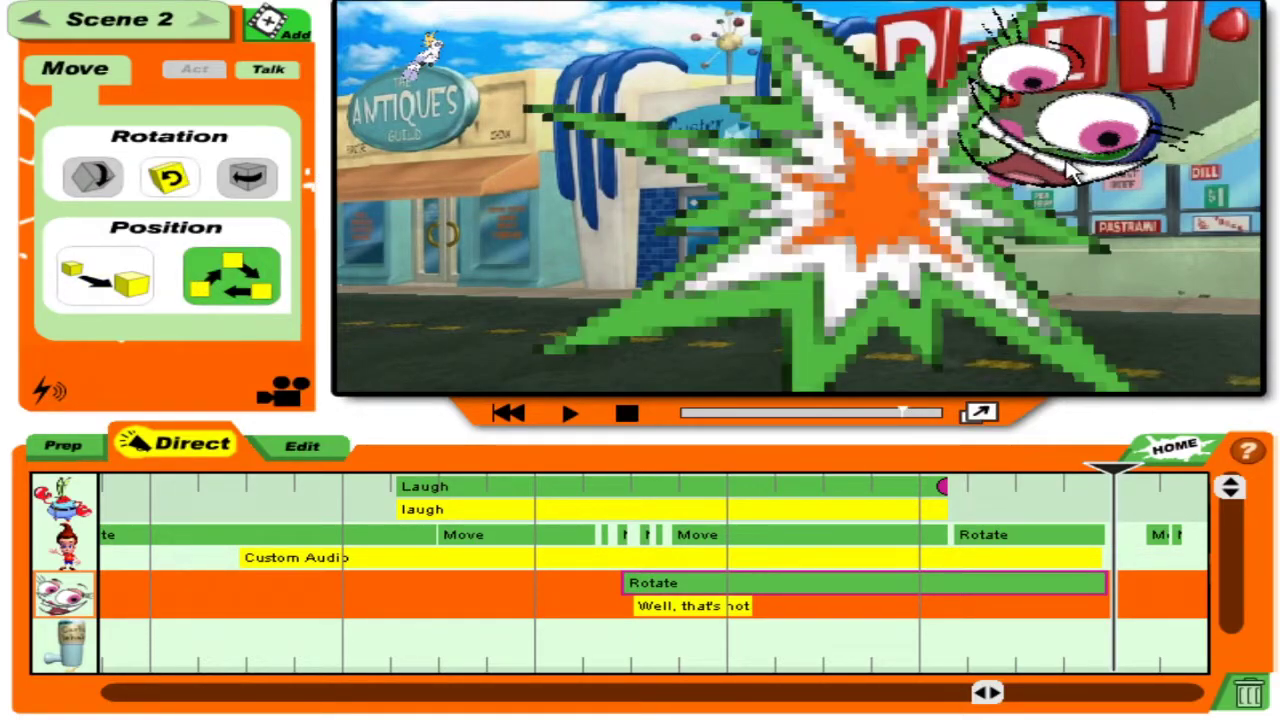
pyautogui.moveTo(897, 290); pyautogui.dragTo(990, 420)
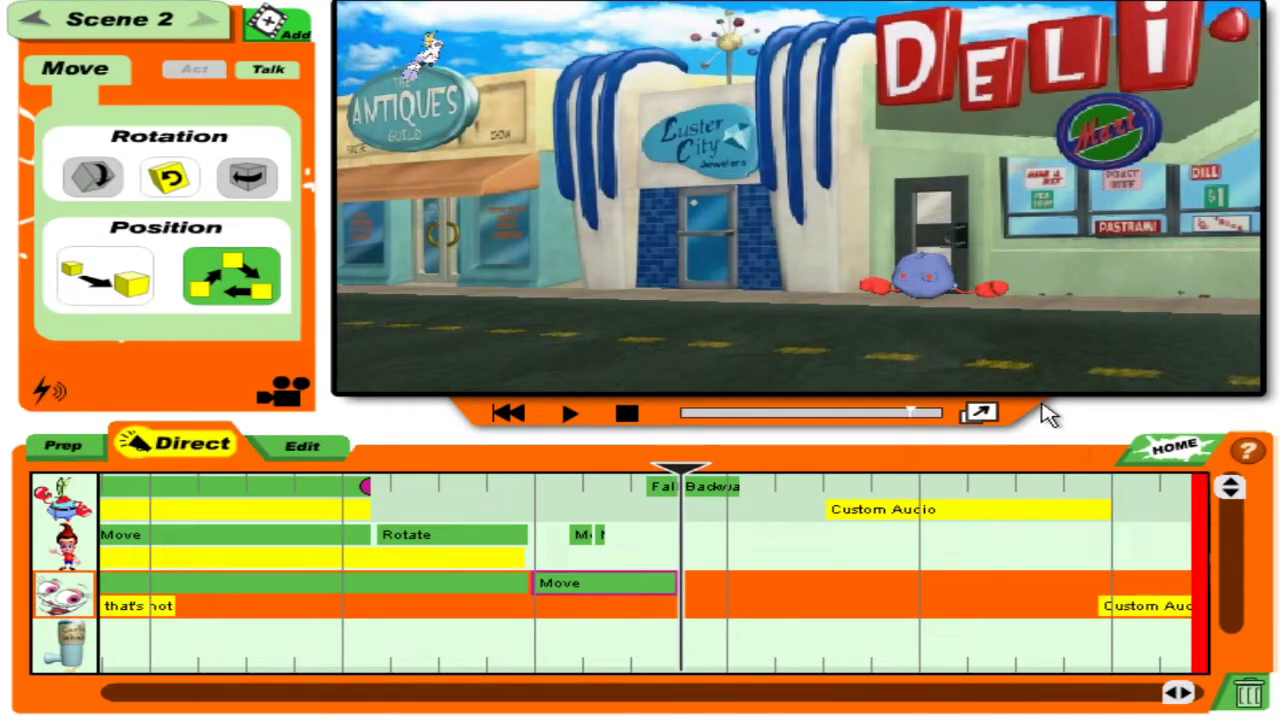
pyautogui.click(1246, 699)
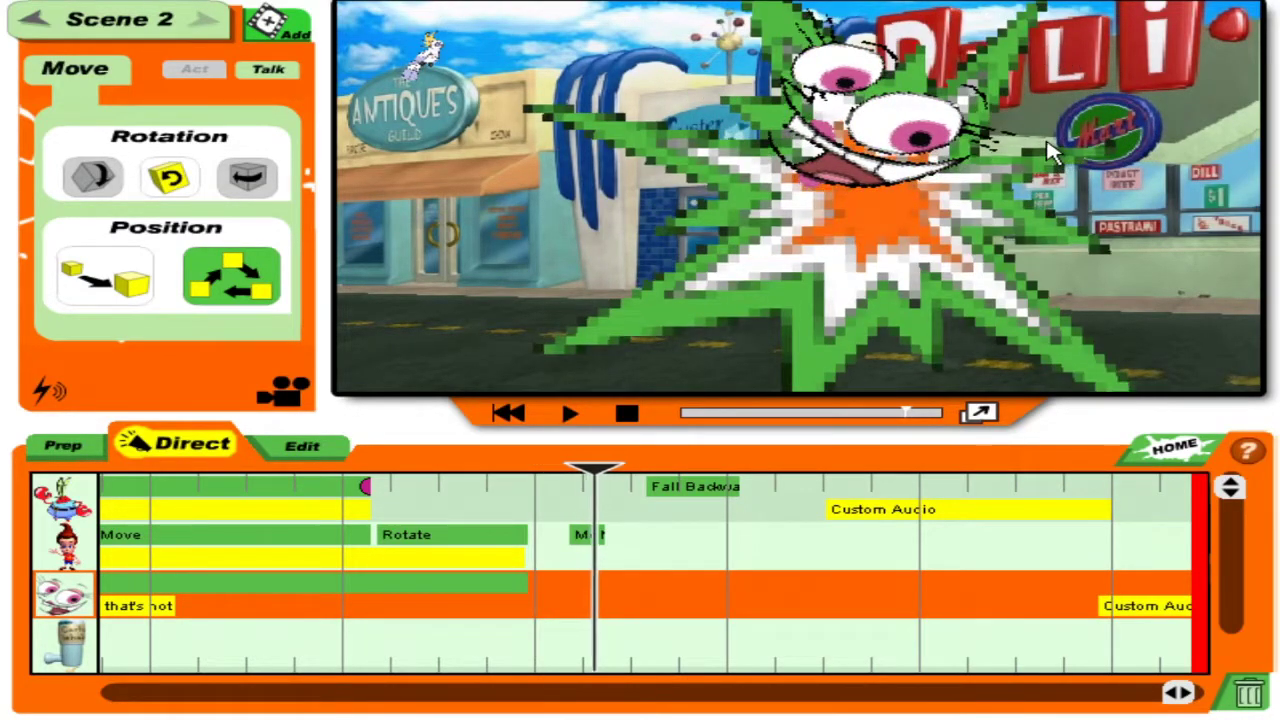
pyautogui.moveTo(1055, 150); pyautogui.dragTo(1040, 198)
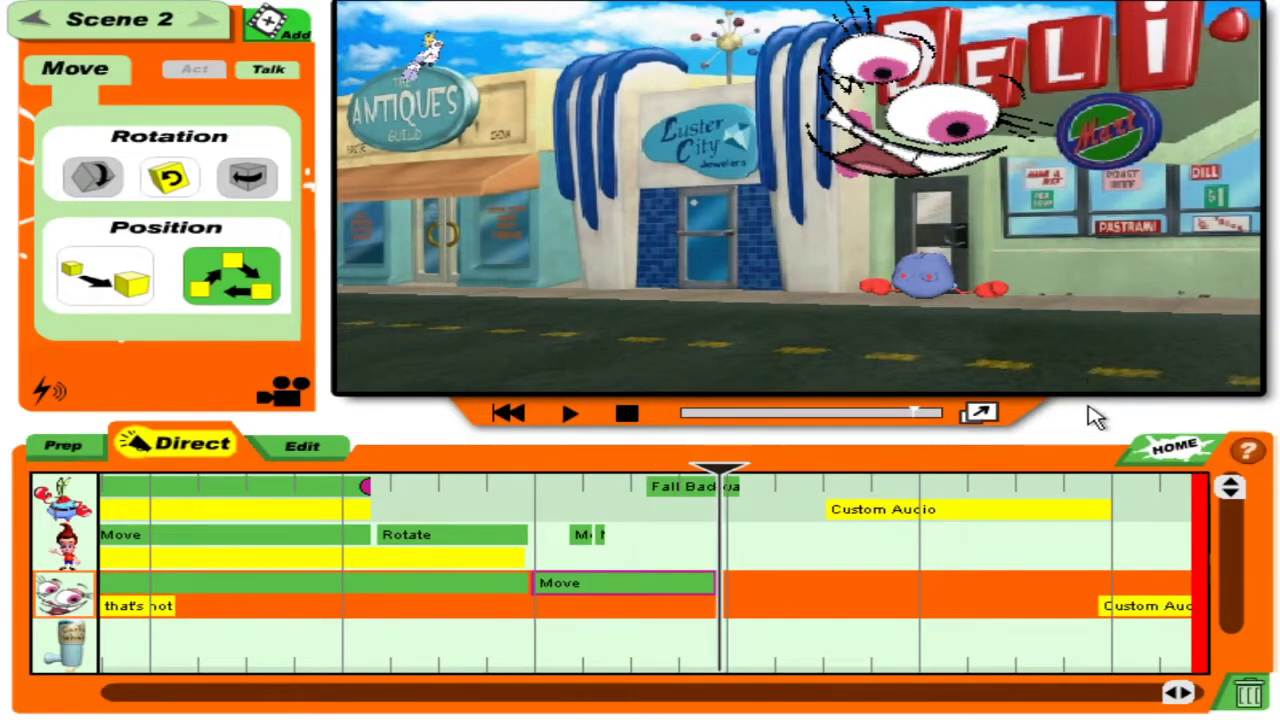
pyautogui.click(1246, 697)
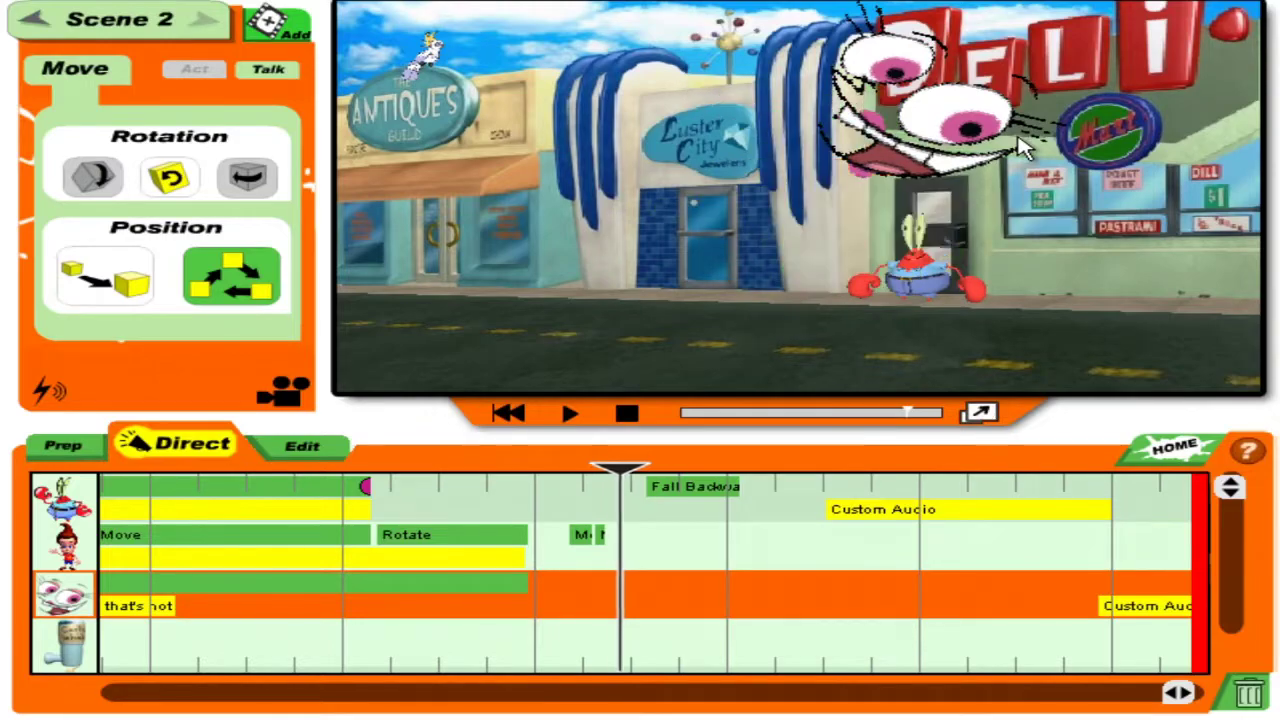
pyautogui.moveTo(1017, 170); pyautogui.dragTo(1022, 163)
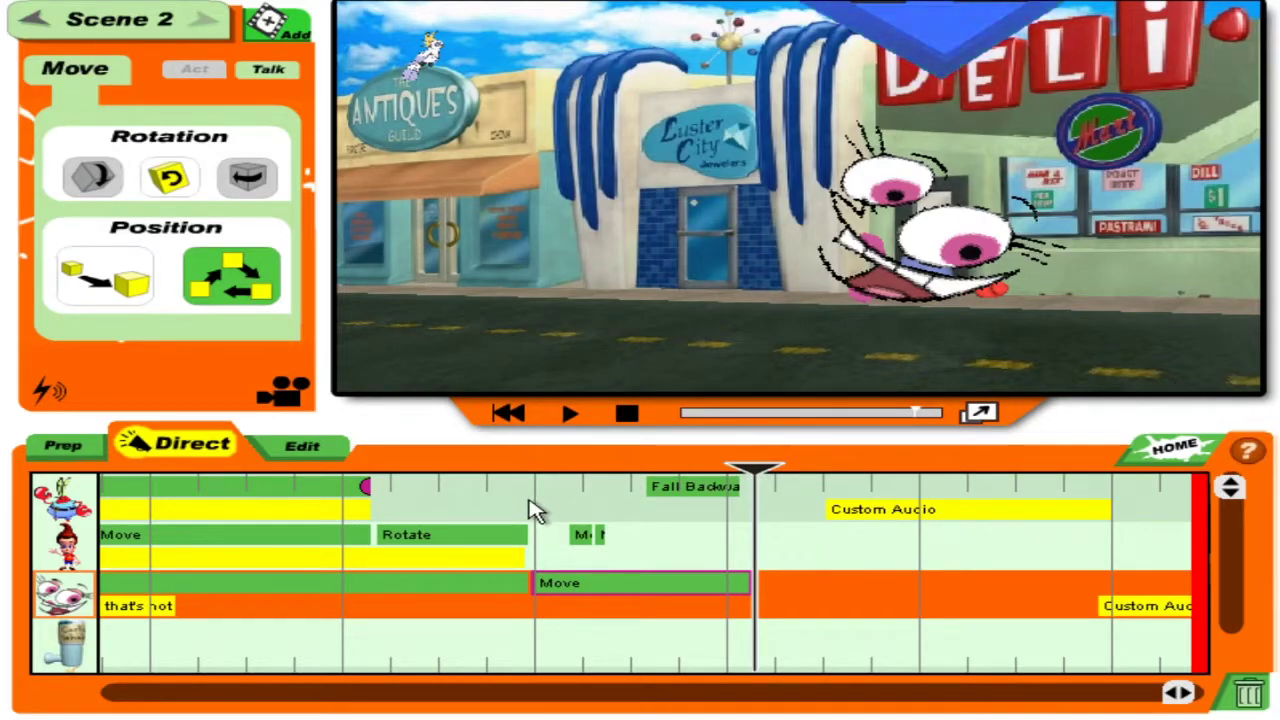
pyautogui.click(385, 511)
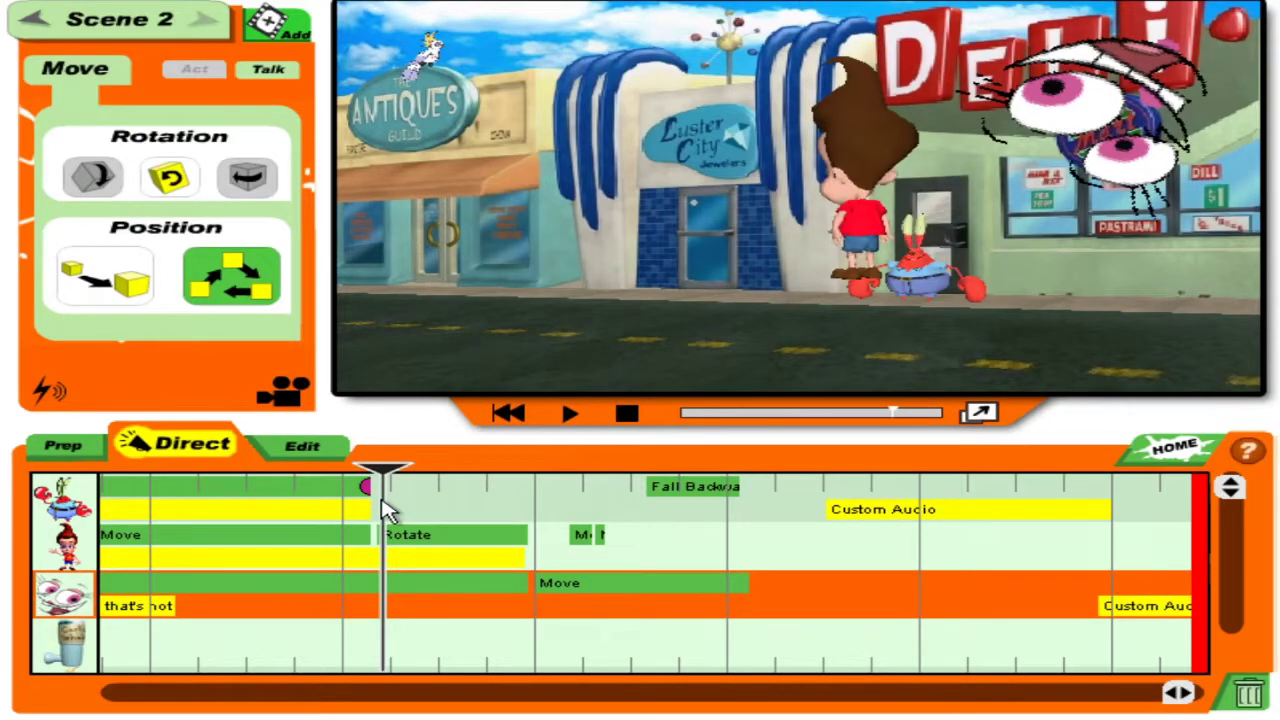
pyautogui.moveTo(380, 480); pyautogui.dragTo(193, 505)
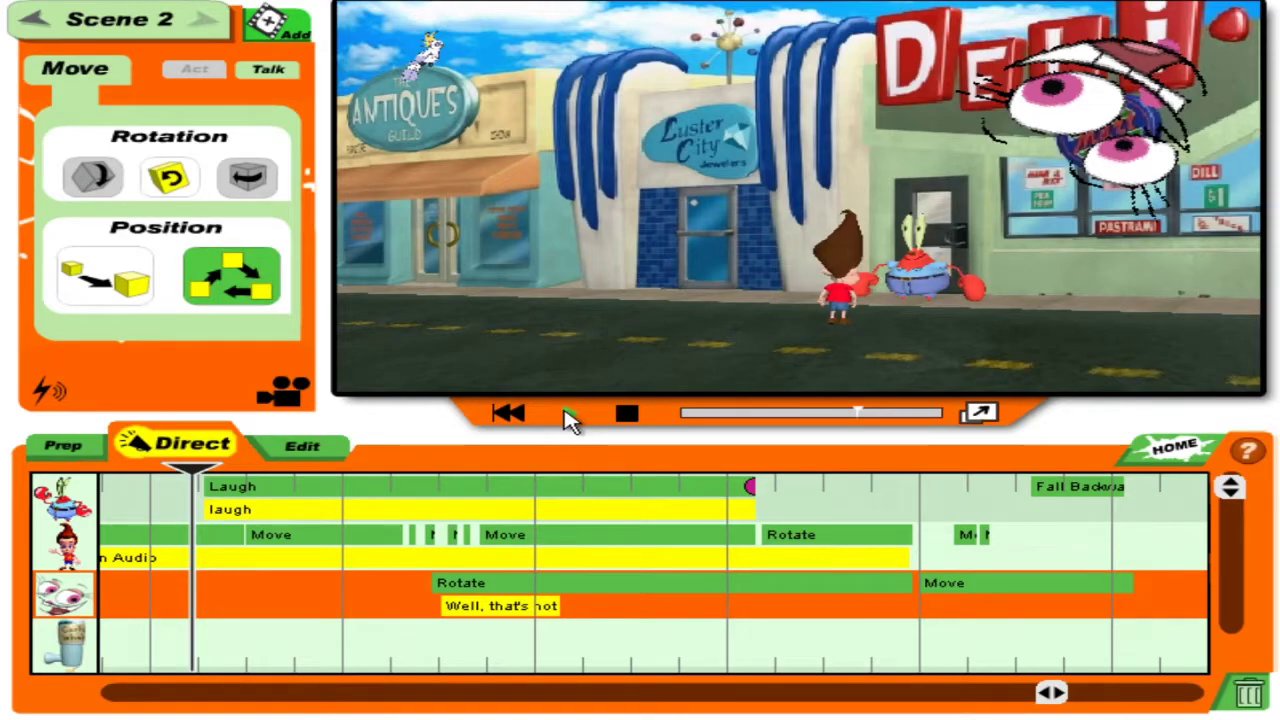
# In the Edit view, make the Scene 1 to Scene 2 transition a Text Card.
pyautogui.click(280, 452)
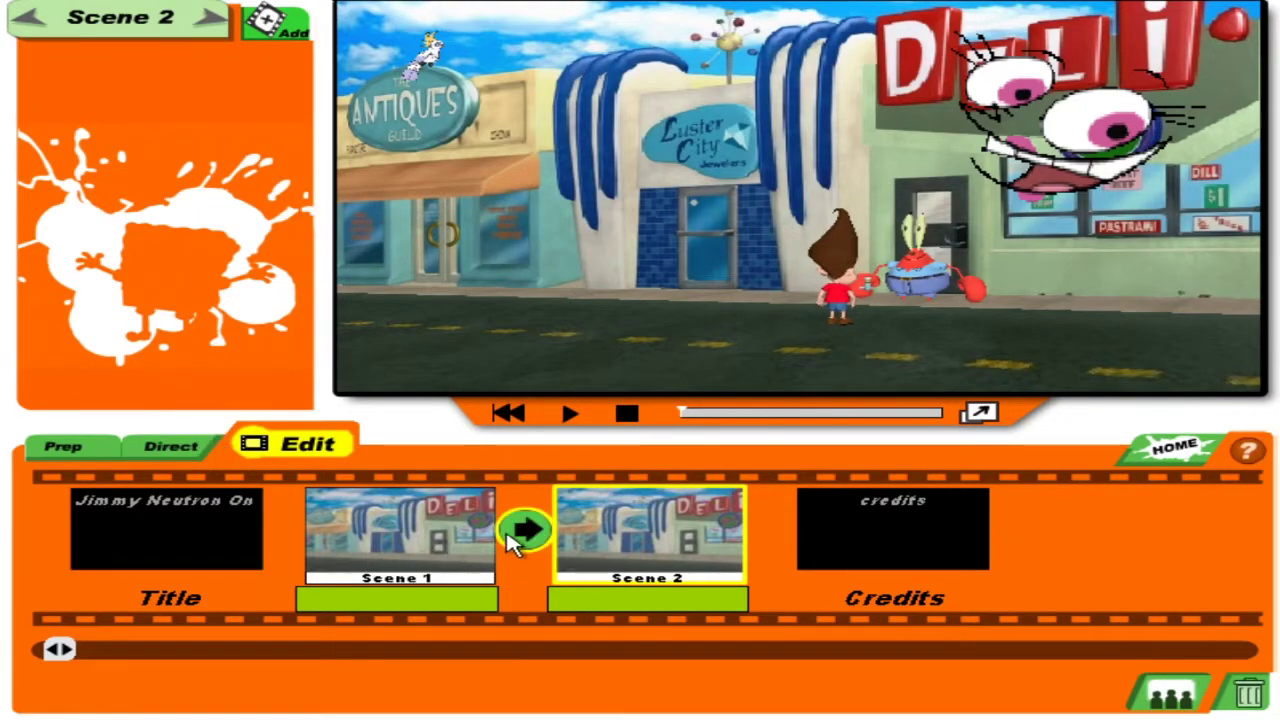
pyautogui.click(518, 540)
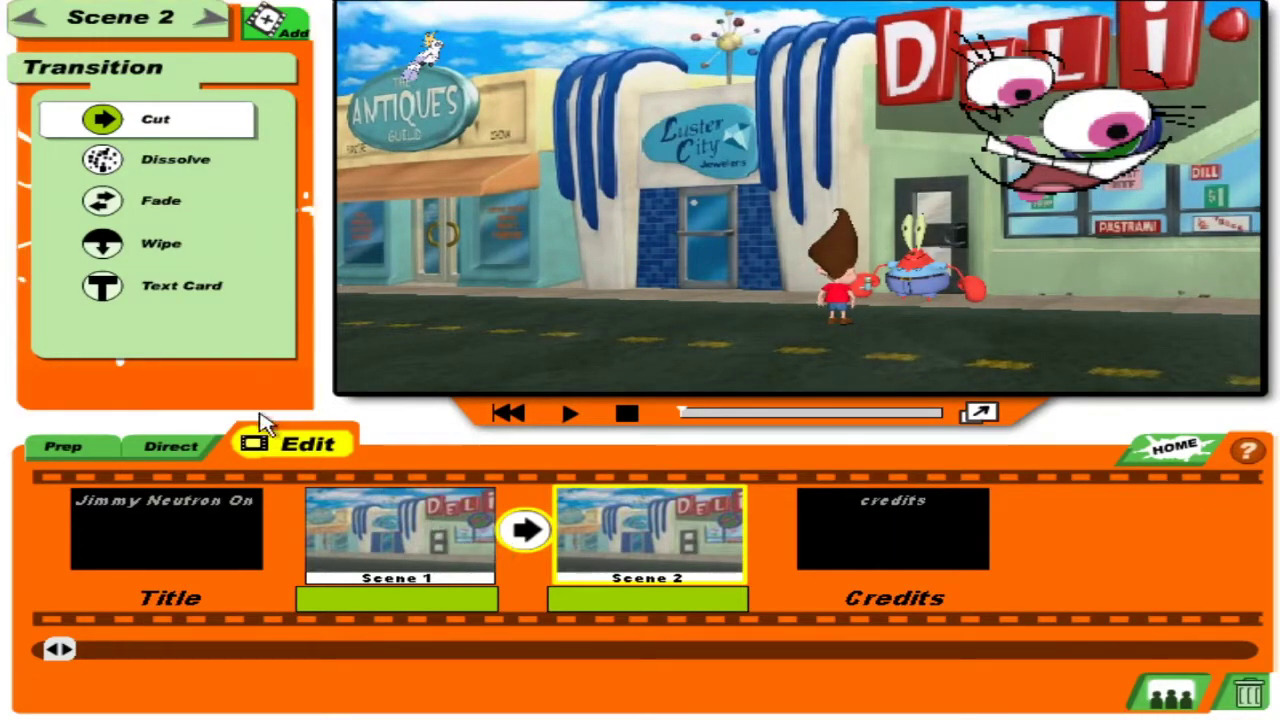
pyautogui.click(101, 287)
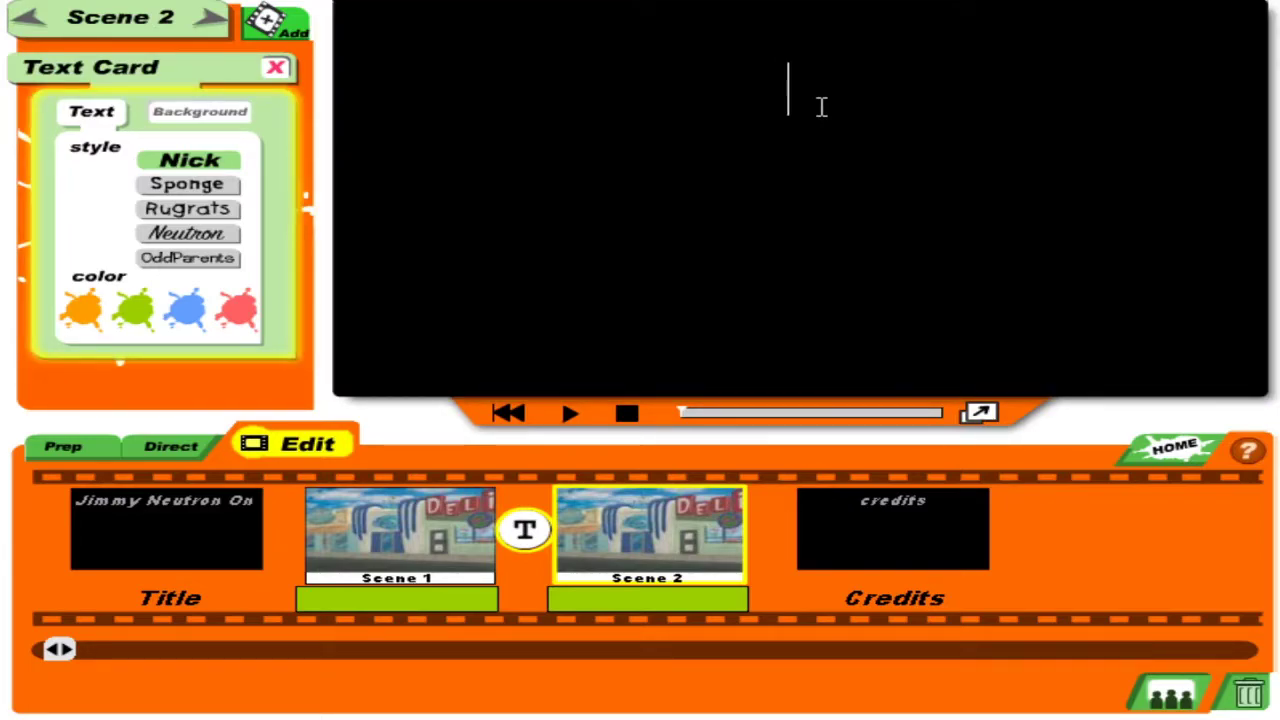
# Type "THE BUDGET IS NOW A TURKEY SANDWICH!!! I ATE IT." on the text card.
pyautogui.write('THE BUDGET')
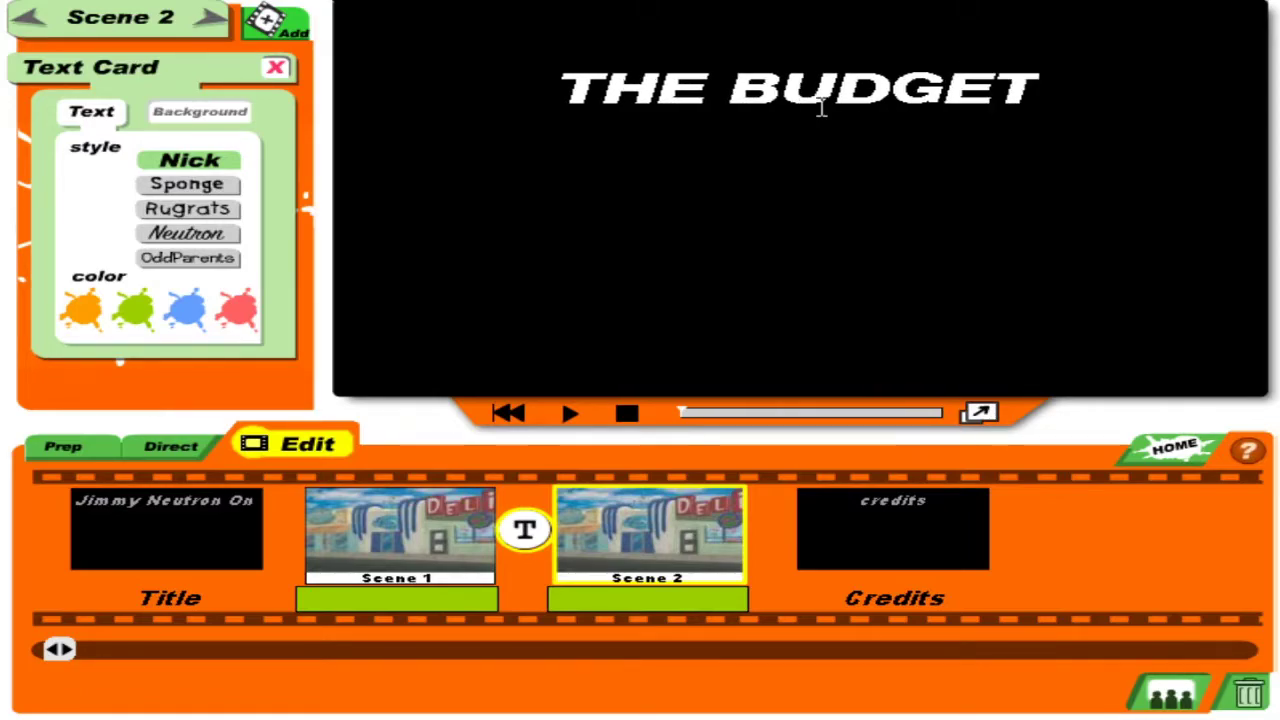
pyautogui.write(' IS NOWA')
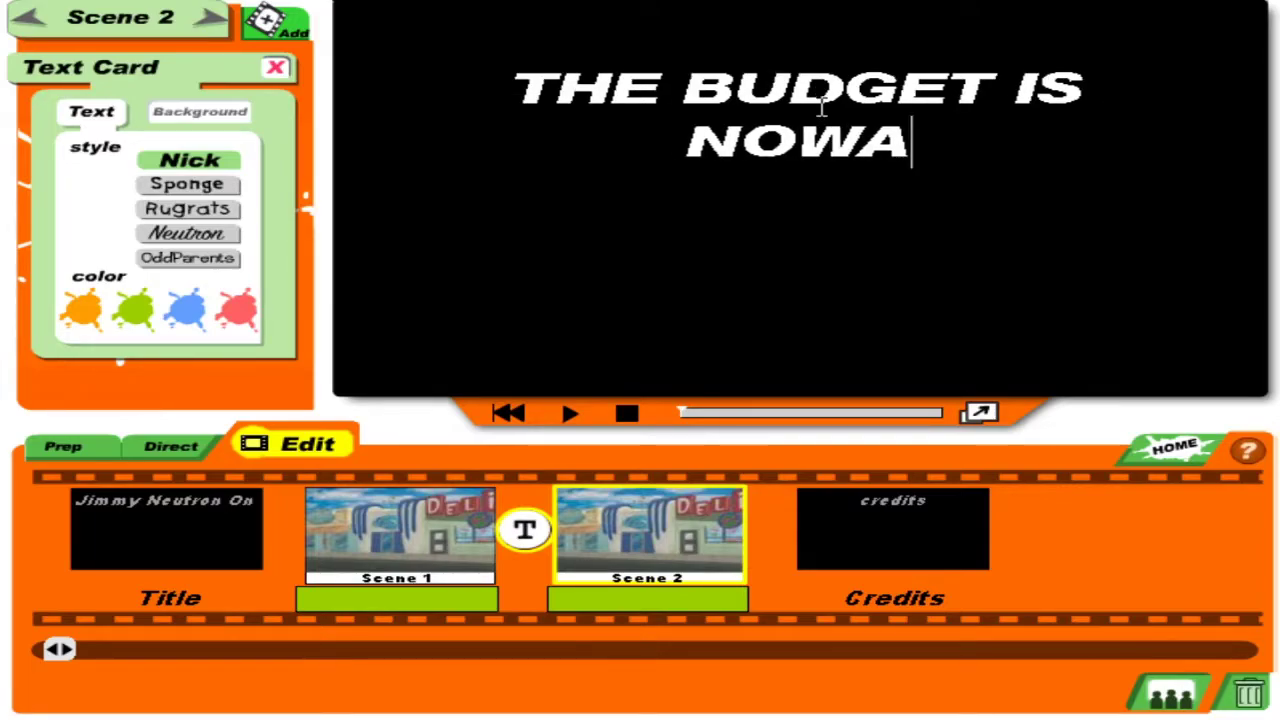
pyautogui.press('BackSpace')
pyautogui.write('A')
pyautogui.press('BackSpace')
pyautogui.write('a')
pyautogui.press('BackSpace')
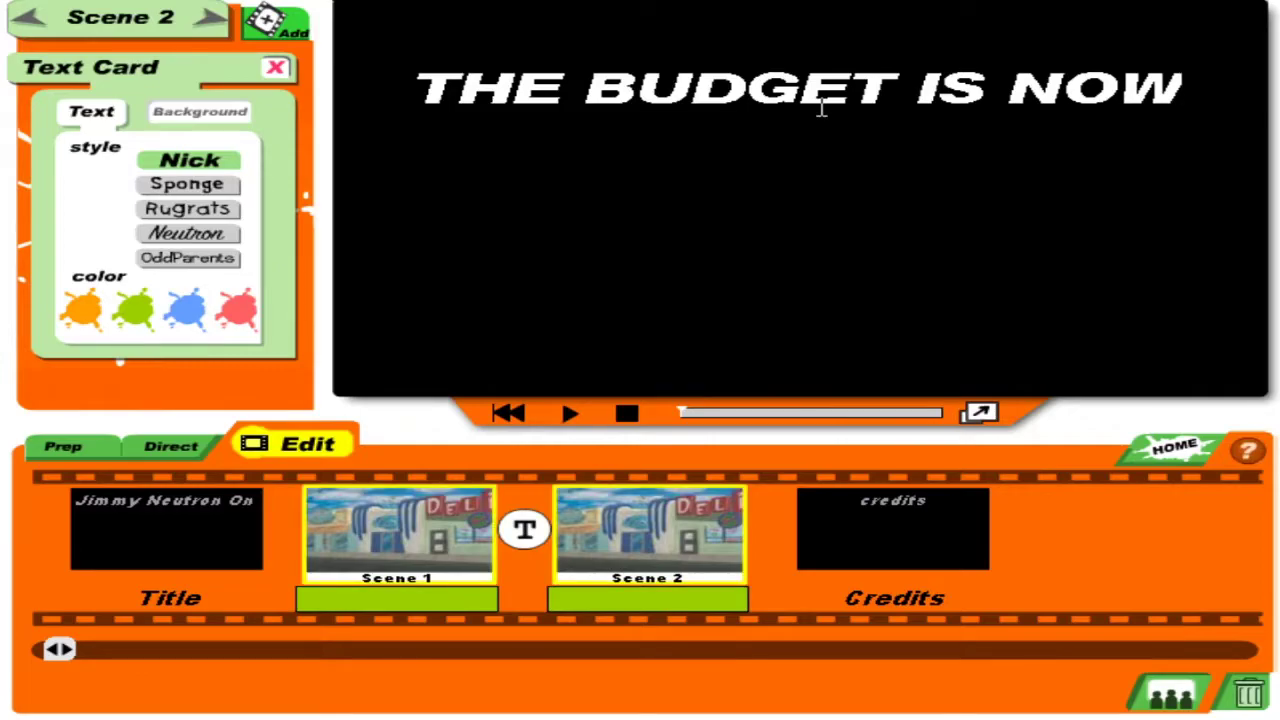
pyautogui.write('A')
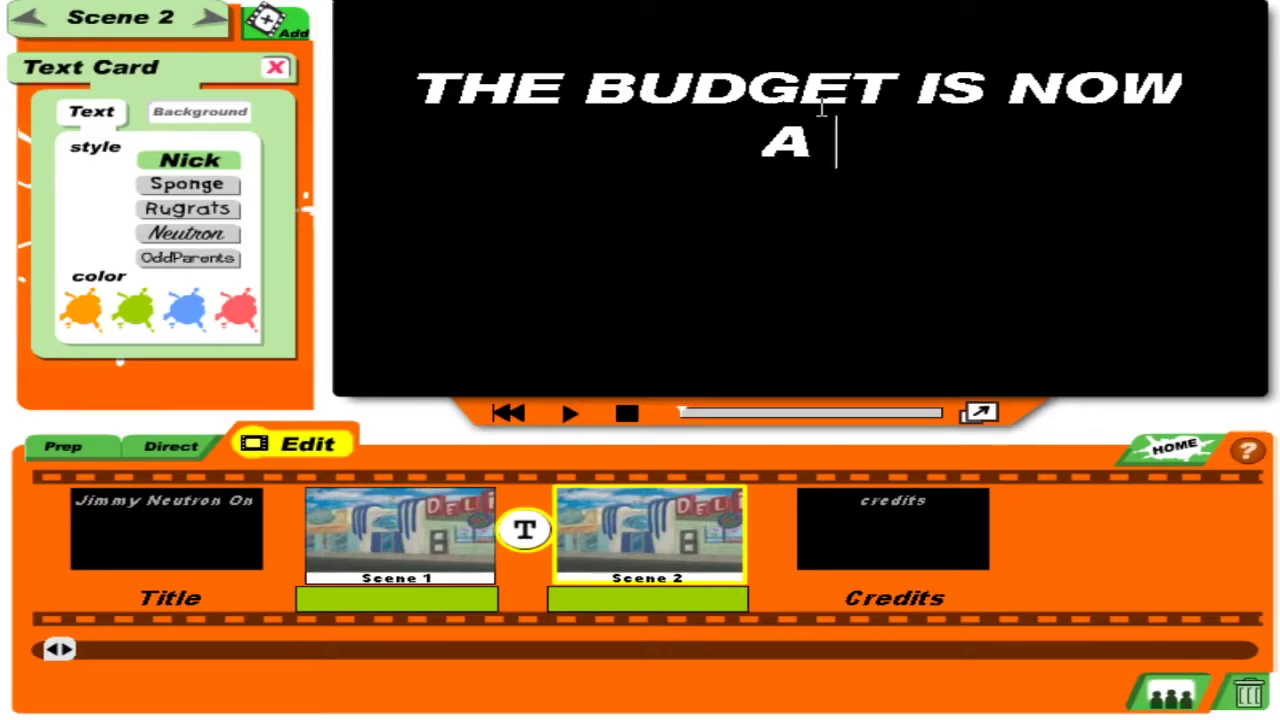
pyautogui.write('  TURK')
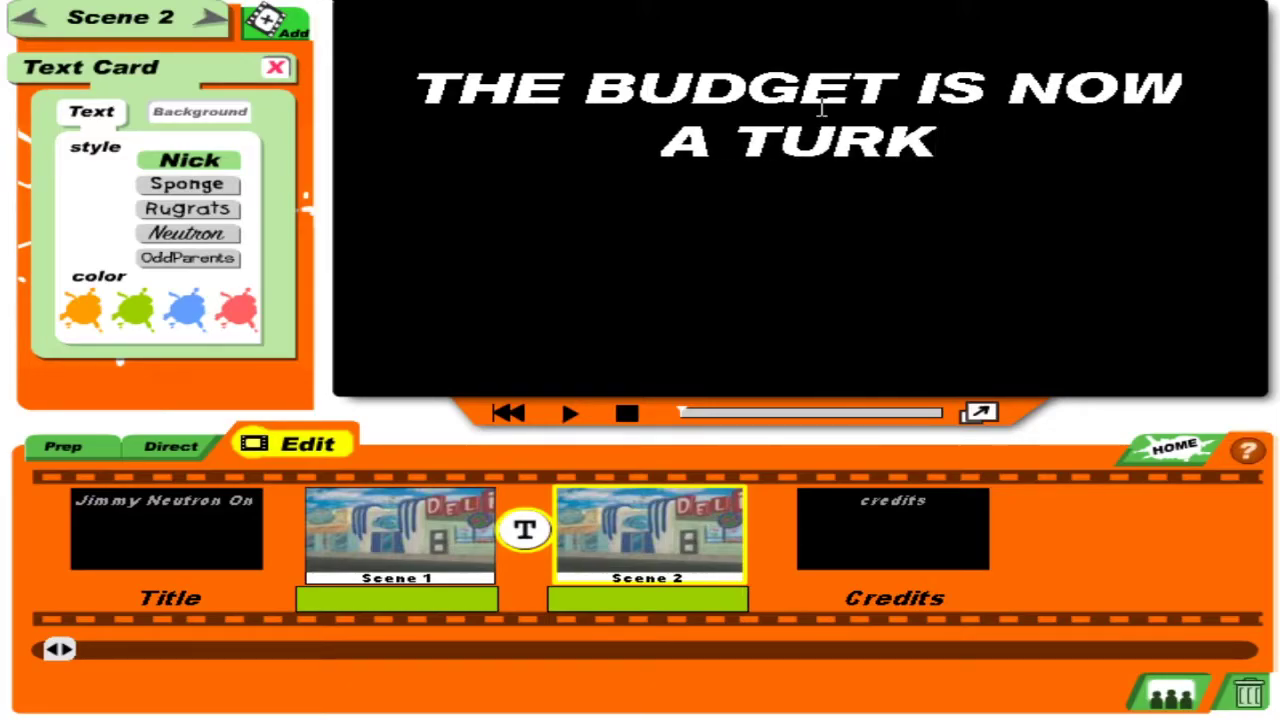
pyautogui.write('EY S')
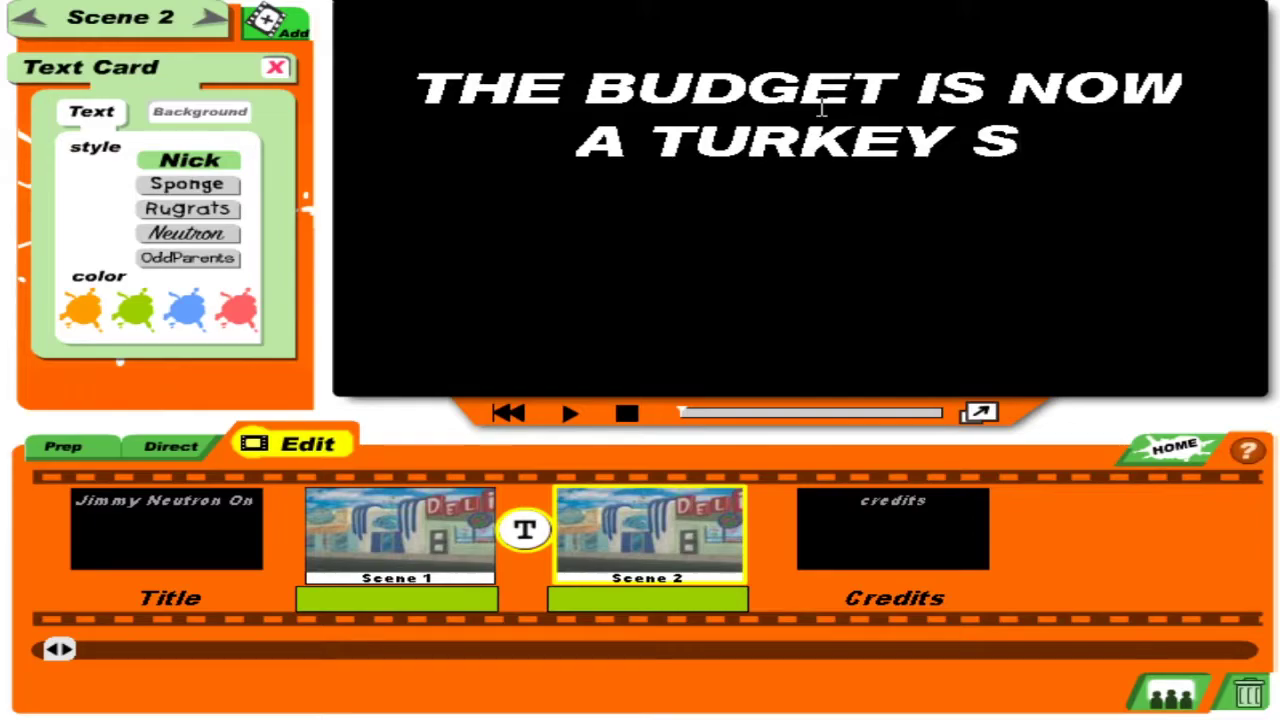
pyautogui.write('ANDW')
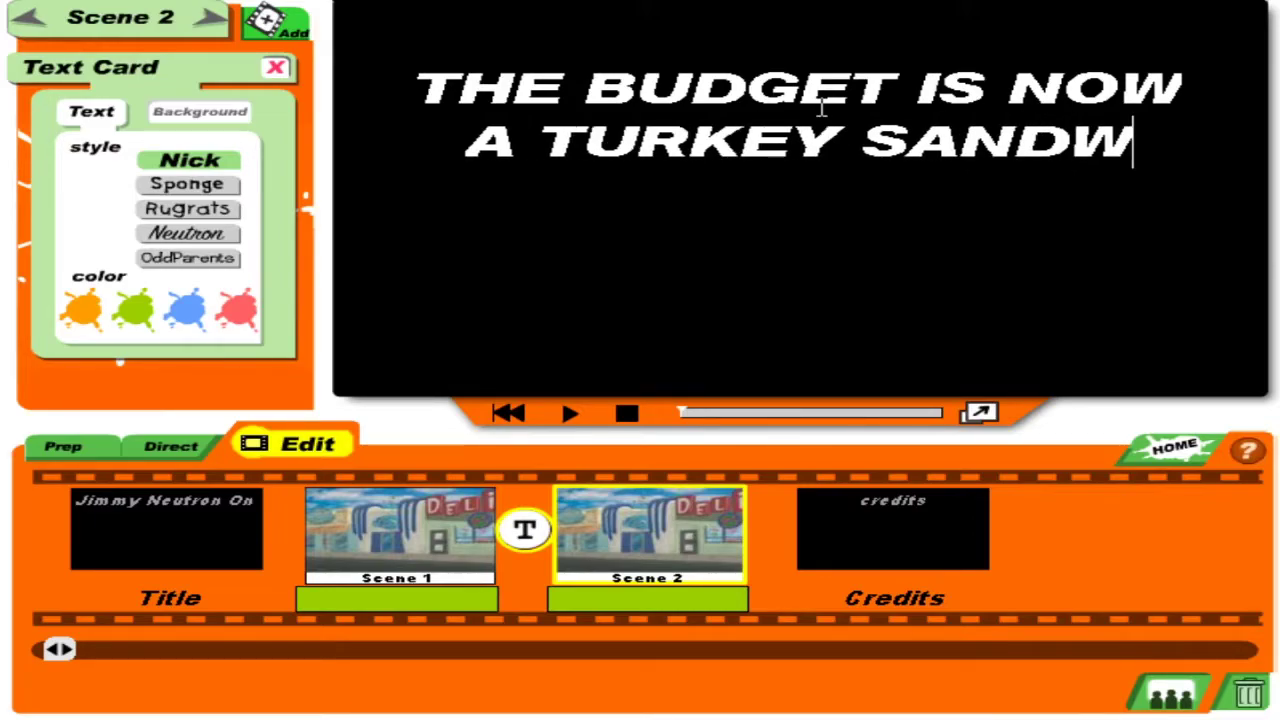
pyautogui.write('ICH!!!')
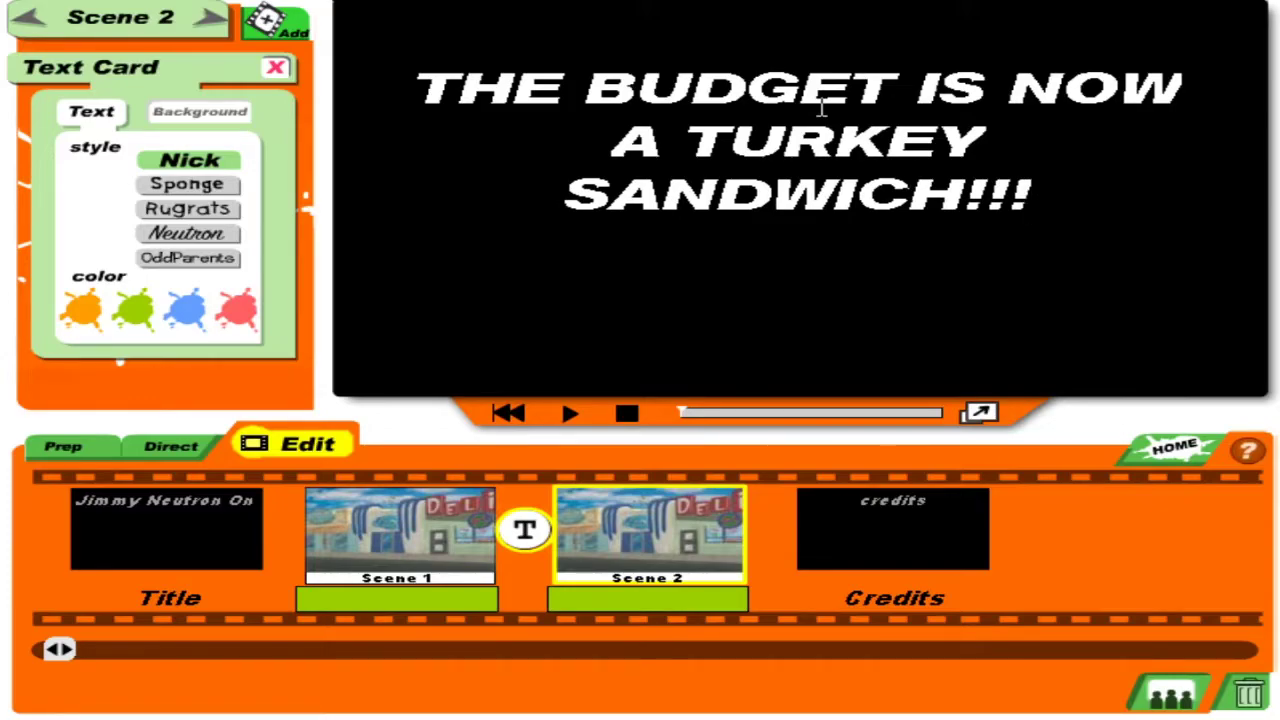
pyautogui.write('I ATE IT')
pyautogui.write('.')
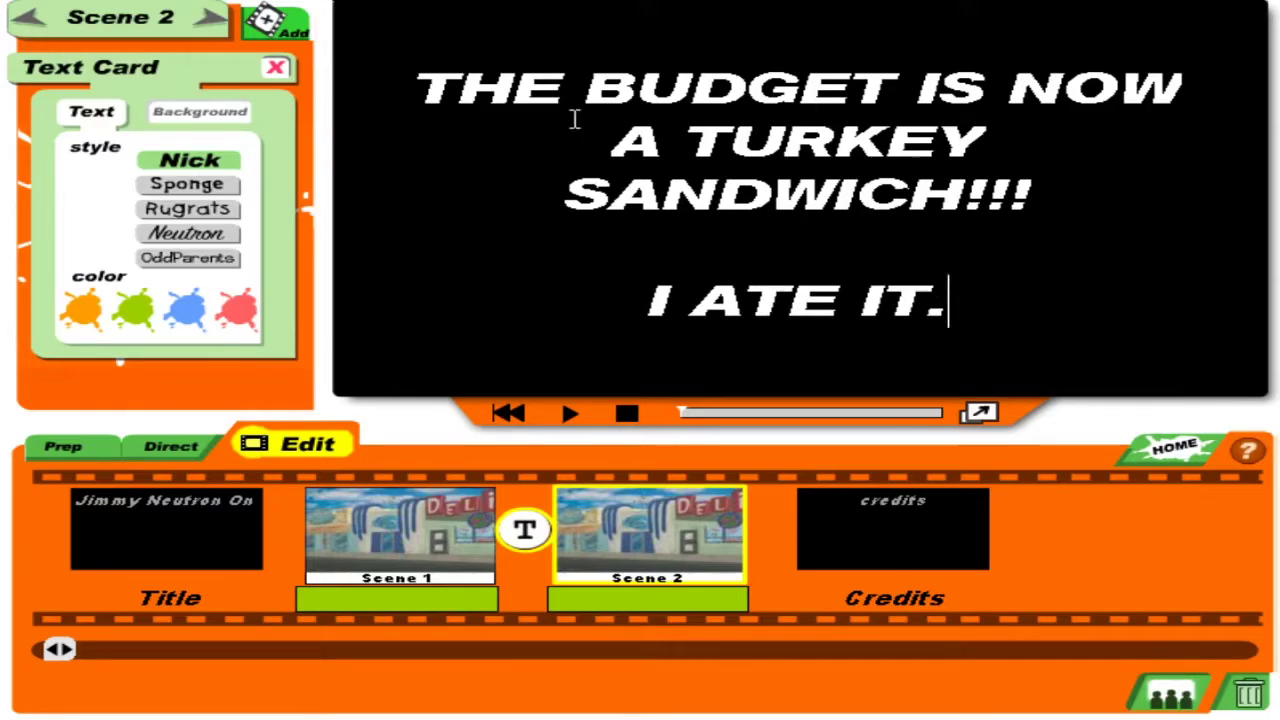
# Style the card text as red Rugrats-style lettering.
pyautogui.click(400, 14)
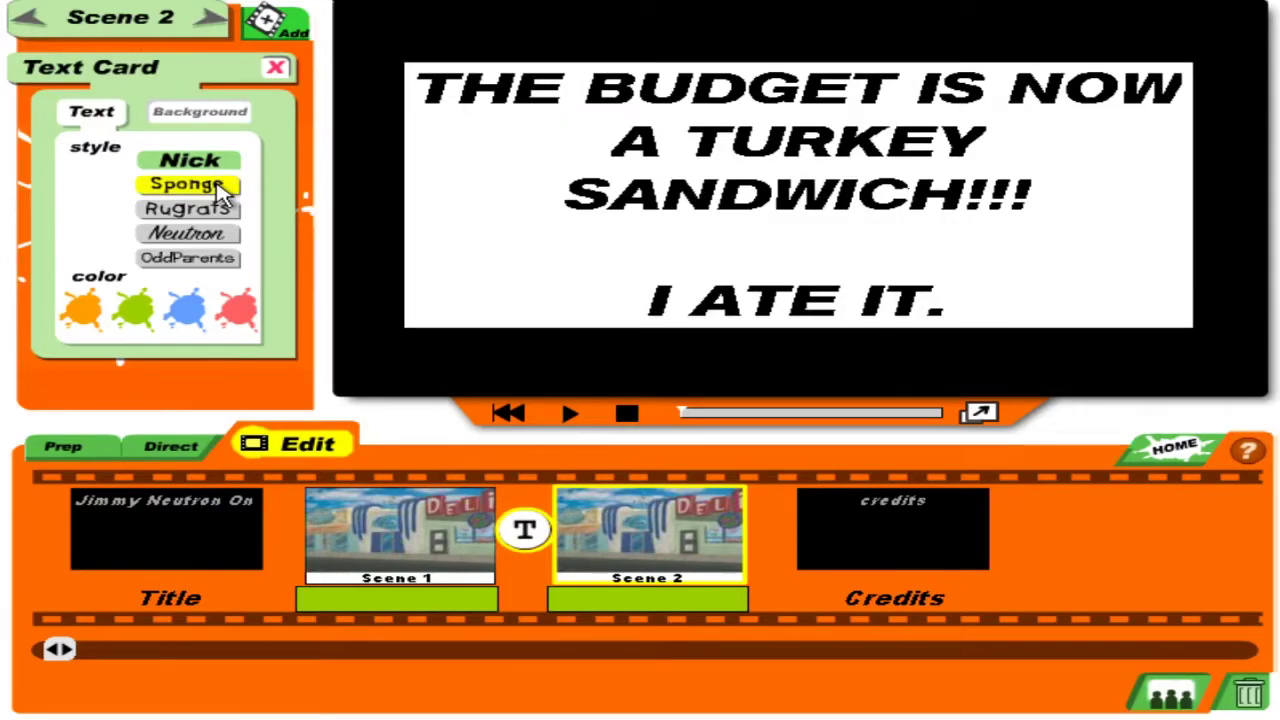
pyautogui.click(226, 186)
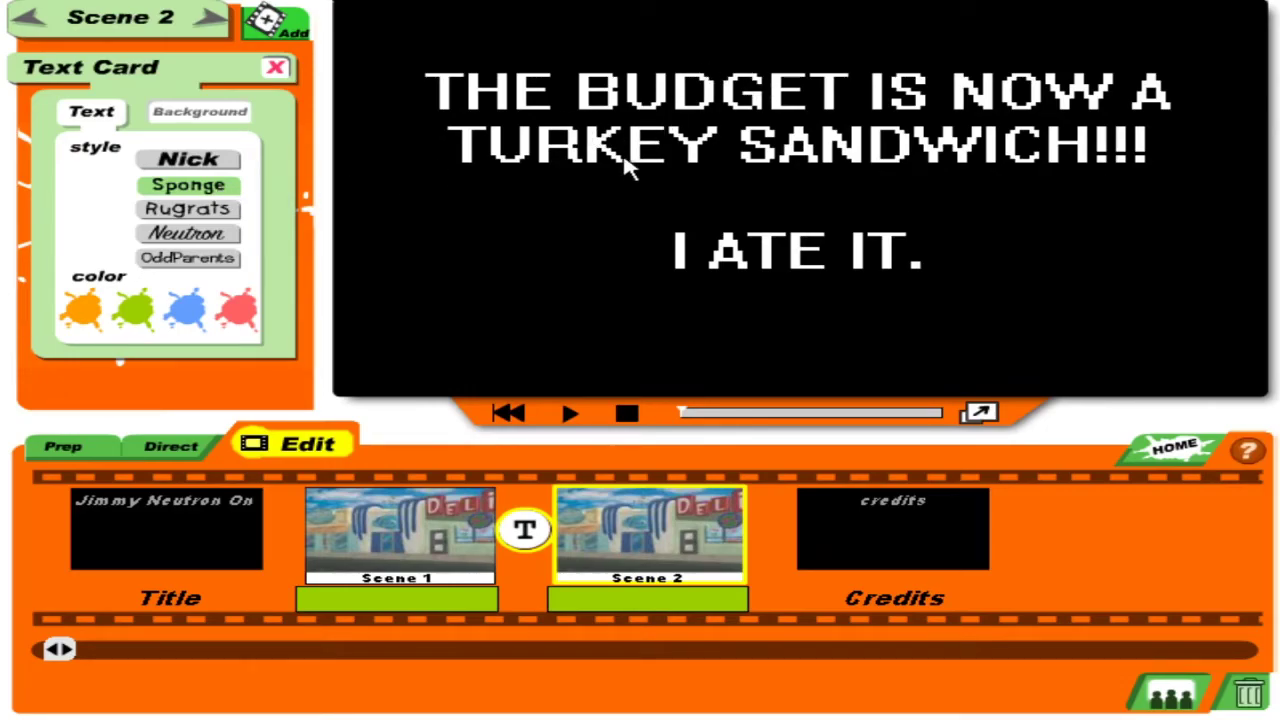
pyautogui.click(187, 212)
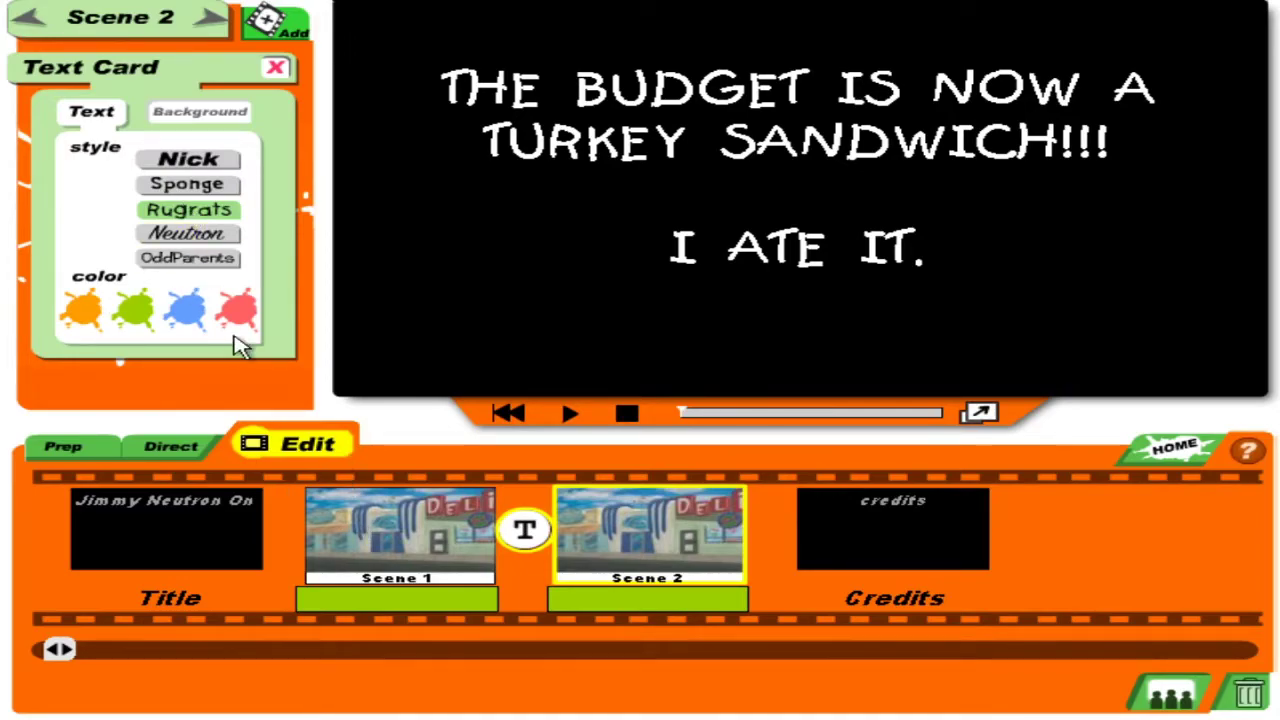
pyautogui.click(232, 305)
# Give the text card a yellow electric-pattern background.
pyautogui.click(196, 111)
pyautogui.moveTo(247, 168); pyautogui.dragTo(277, 218)
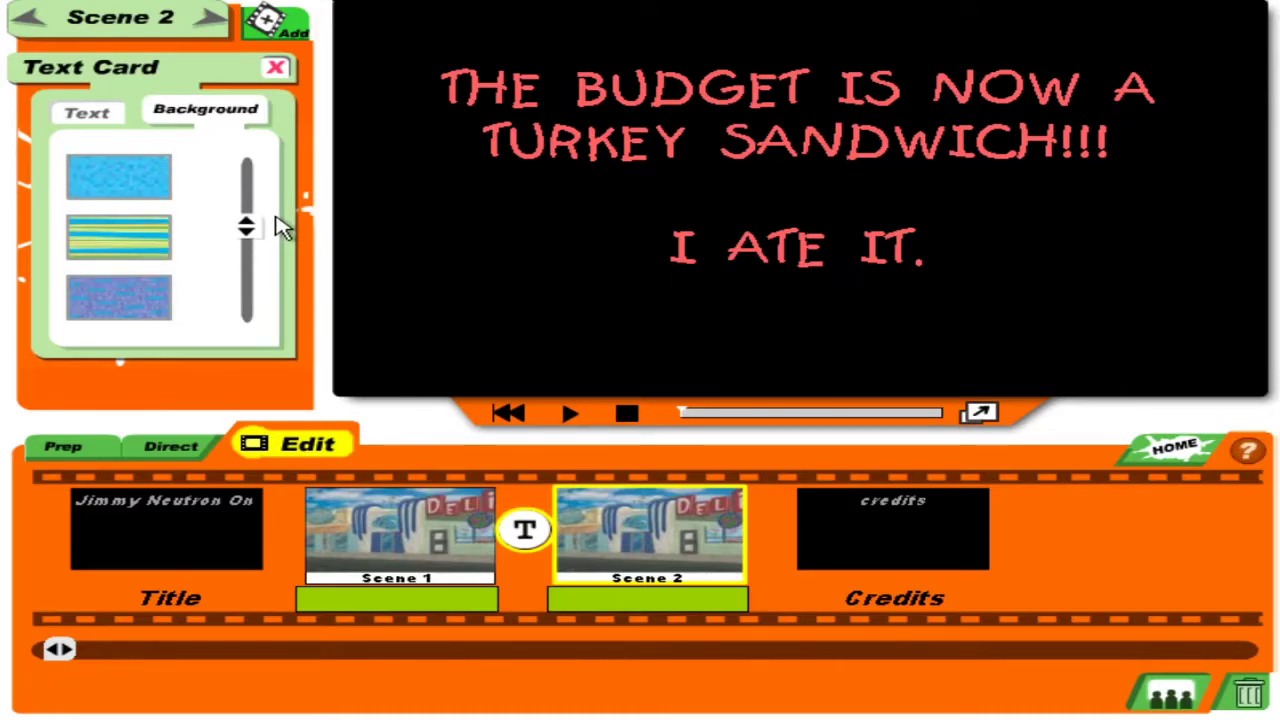
pyautogui.click(150, 190)
pyautogui.click(150, 236)
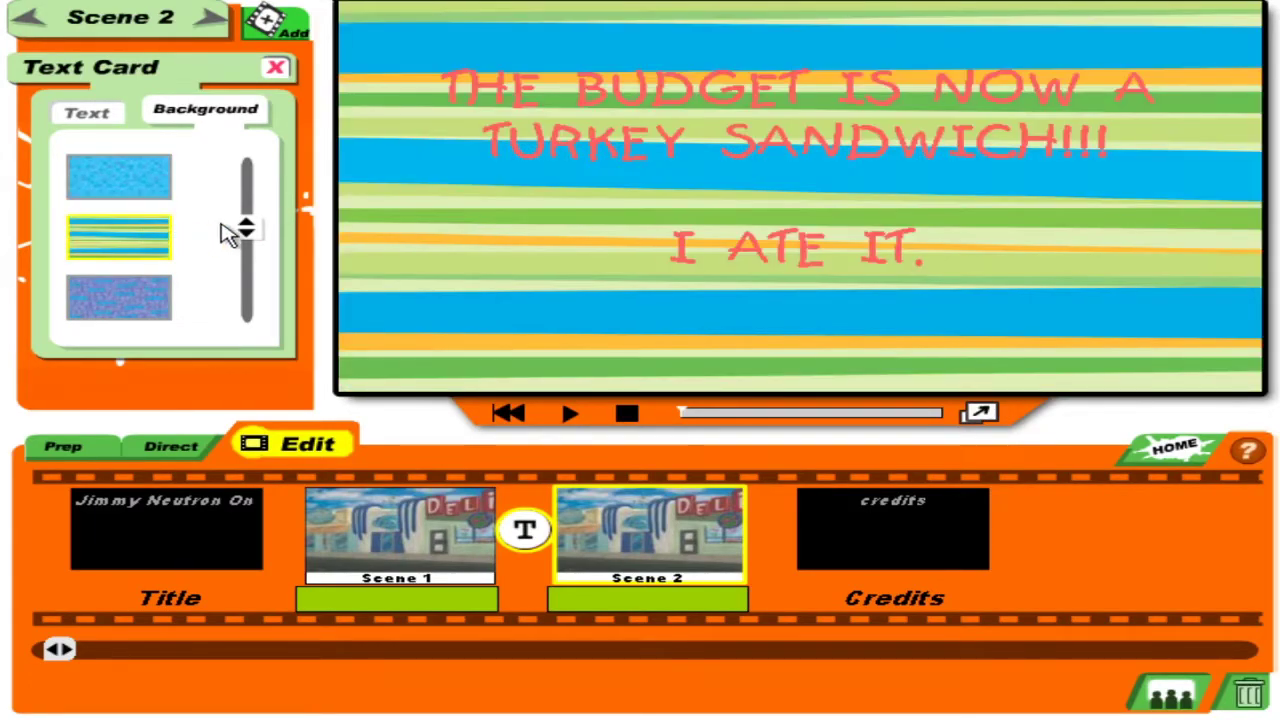
pyautogui.moveTo(247, 228); pyautogui.dragTo(250, 205)
pyautogui.click(150, 240)
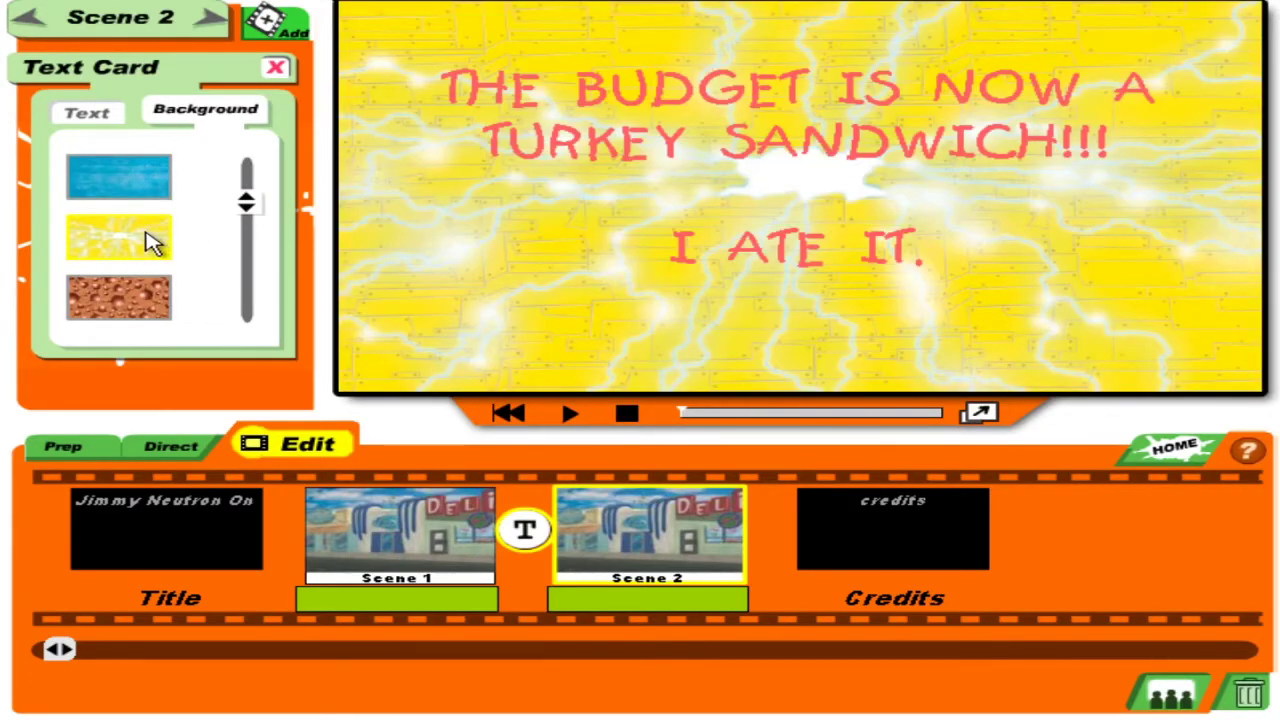
pyautogui.click(229, 535)
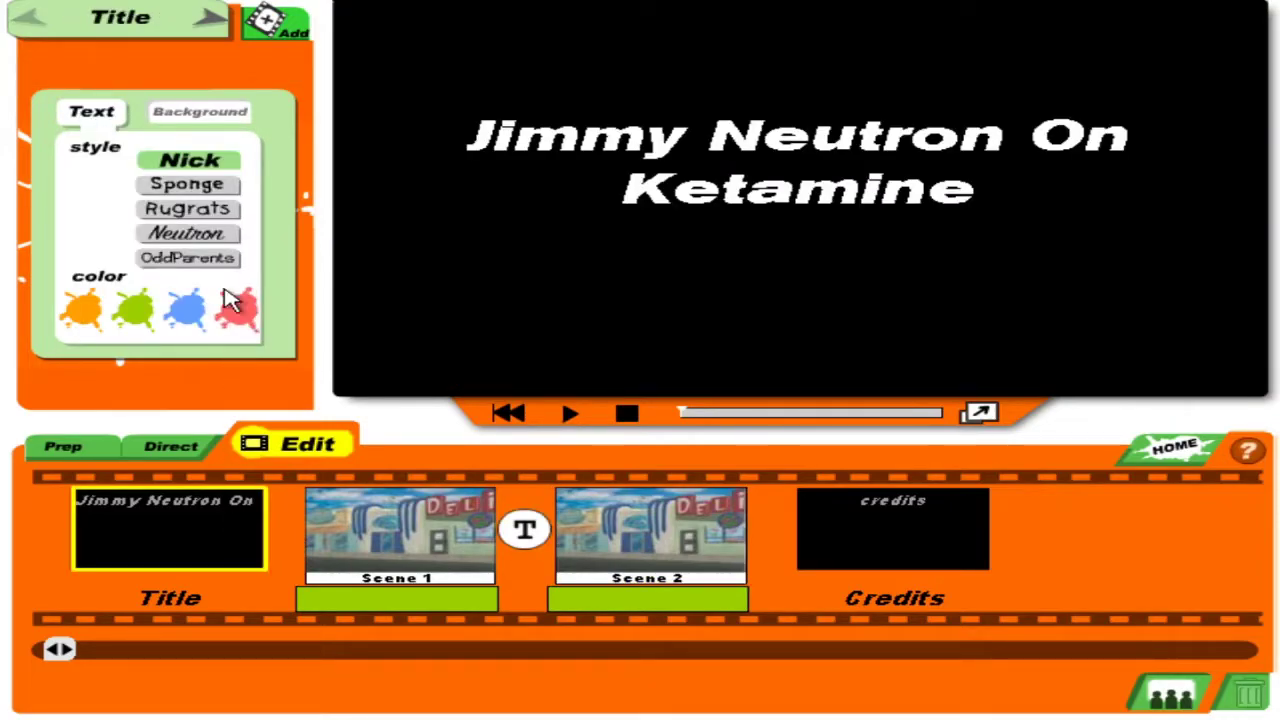
# Set the title lettering to the Rugrats style.
pyautogui.click(208, 233)
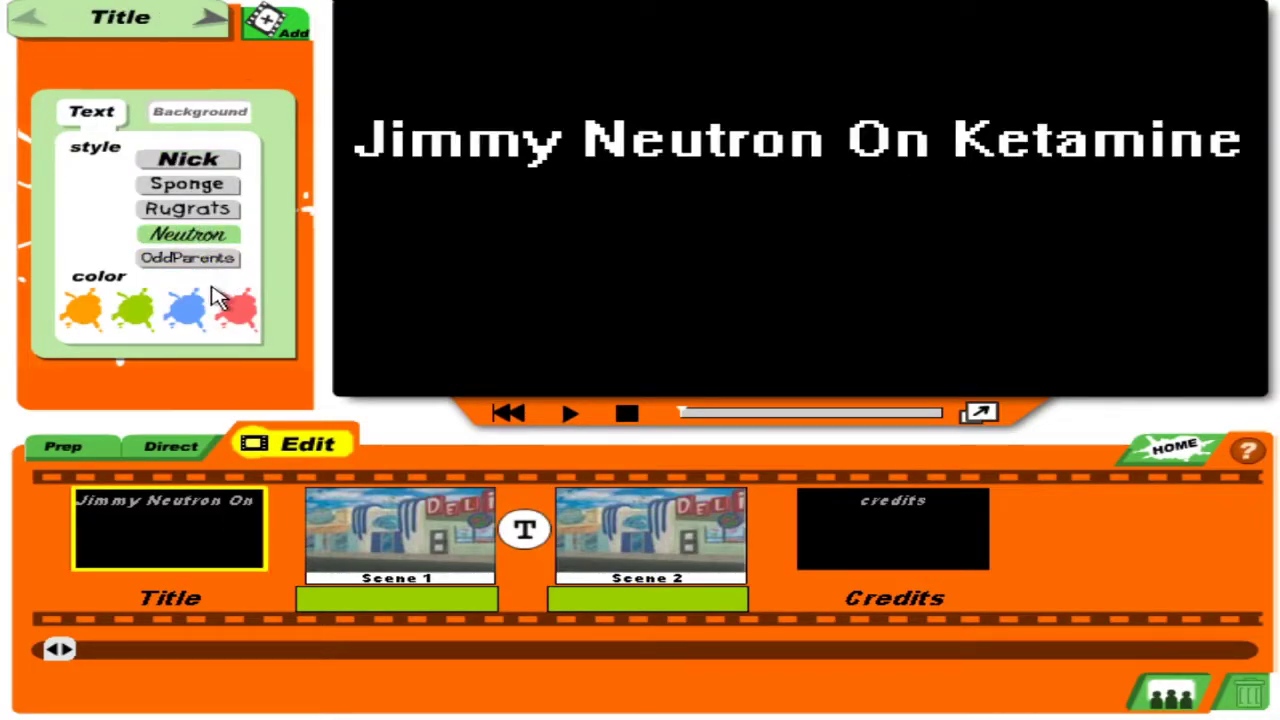
pyautogui.click(190, 212)
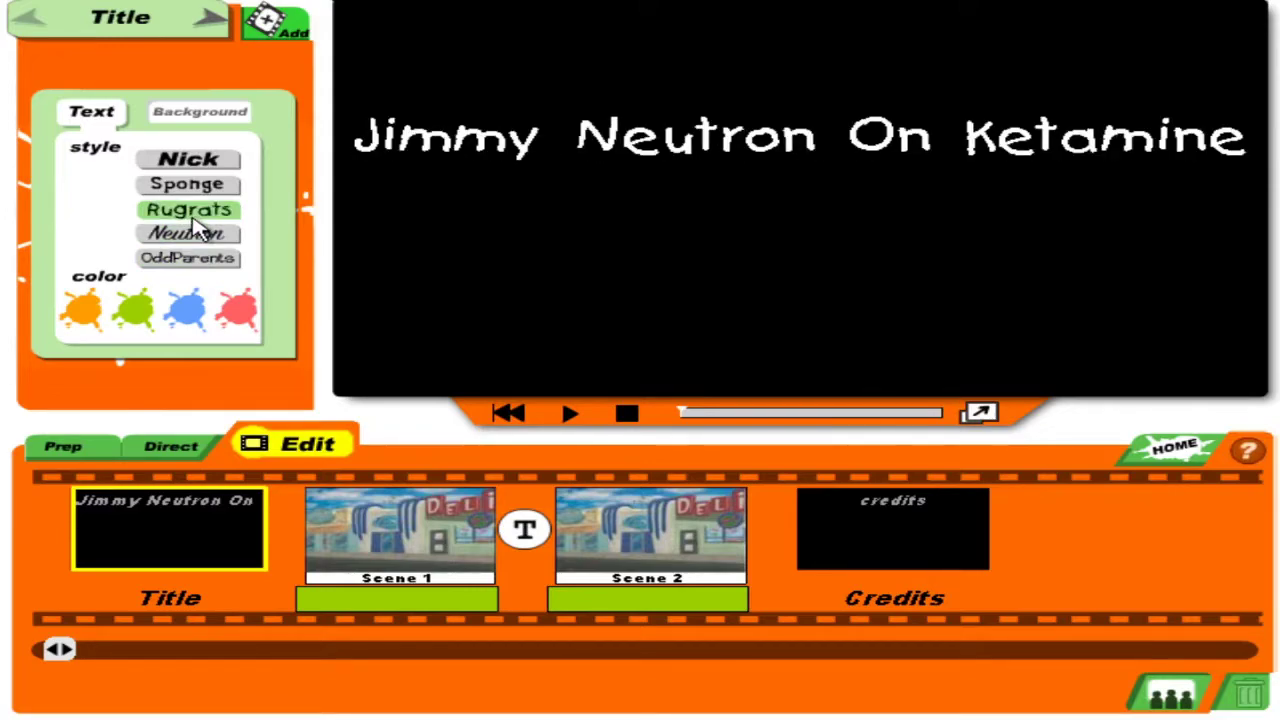
pyautogui.click(200, 162)
pyautogui.click(195, 212)
pyautogui.click(134, 318)
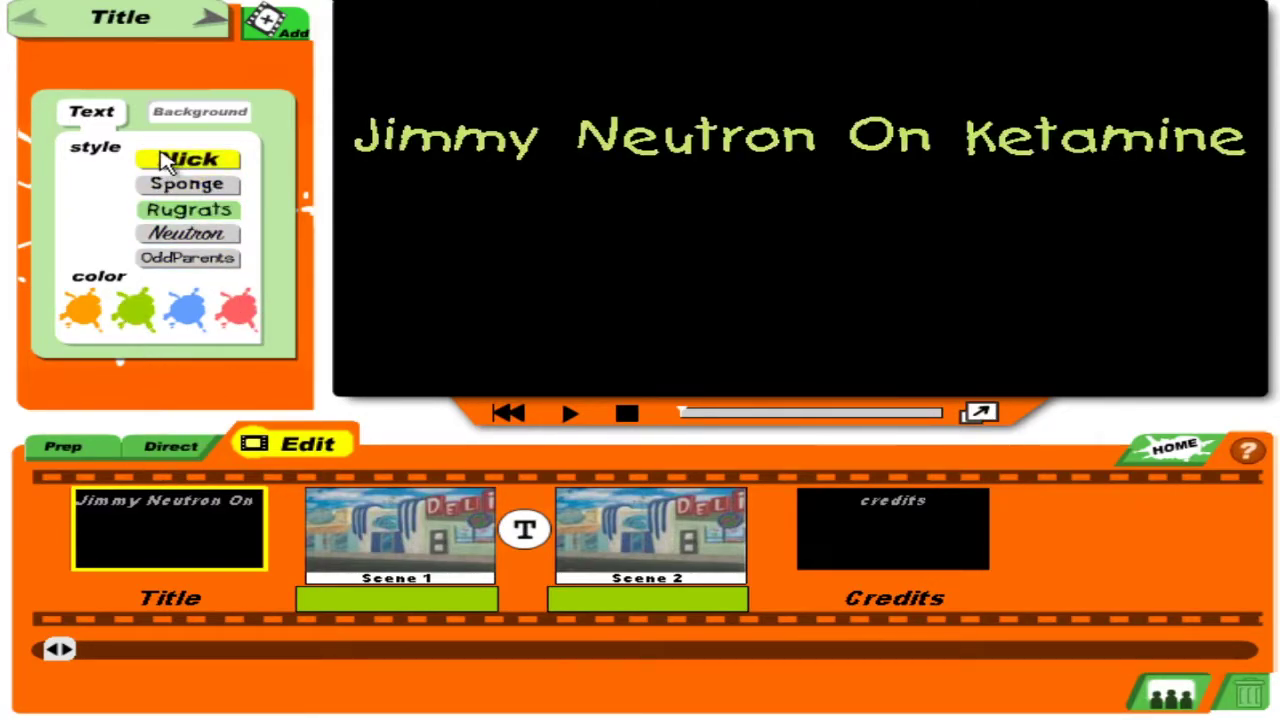
# Put a green flower background behind the title and make its text orange.
pyautogui.click(178, 128)
pyautogui.moveTo(243, 171); pyautogui.dragTo(243, 257)
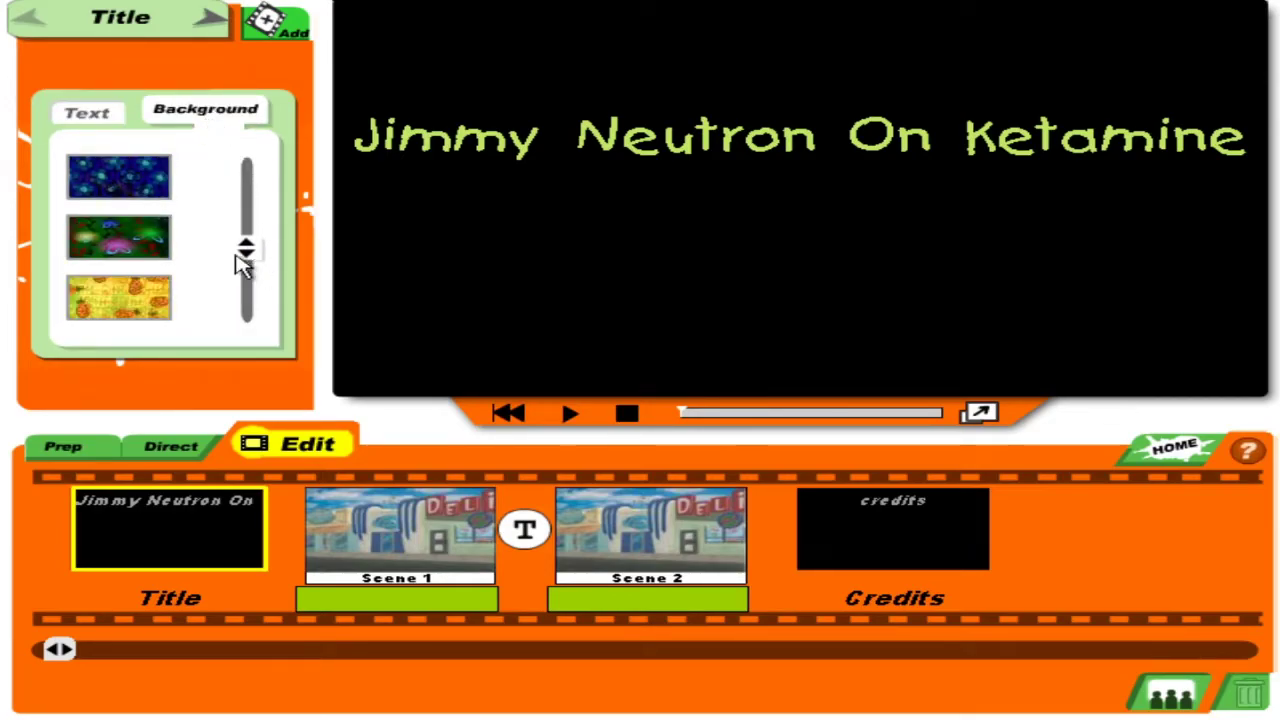
pyautogui.click(165, 250)
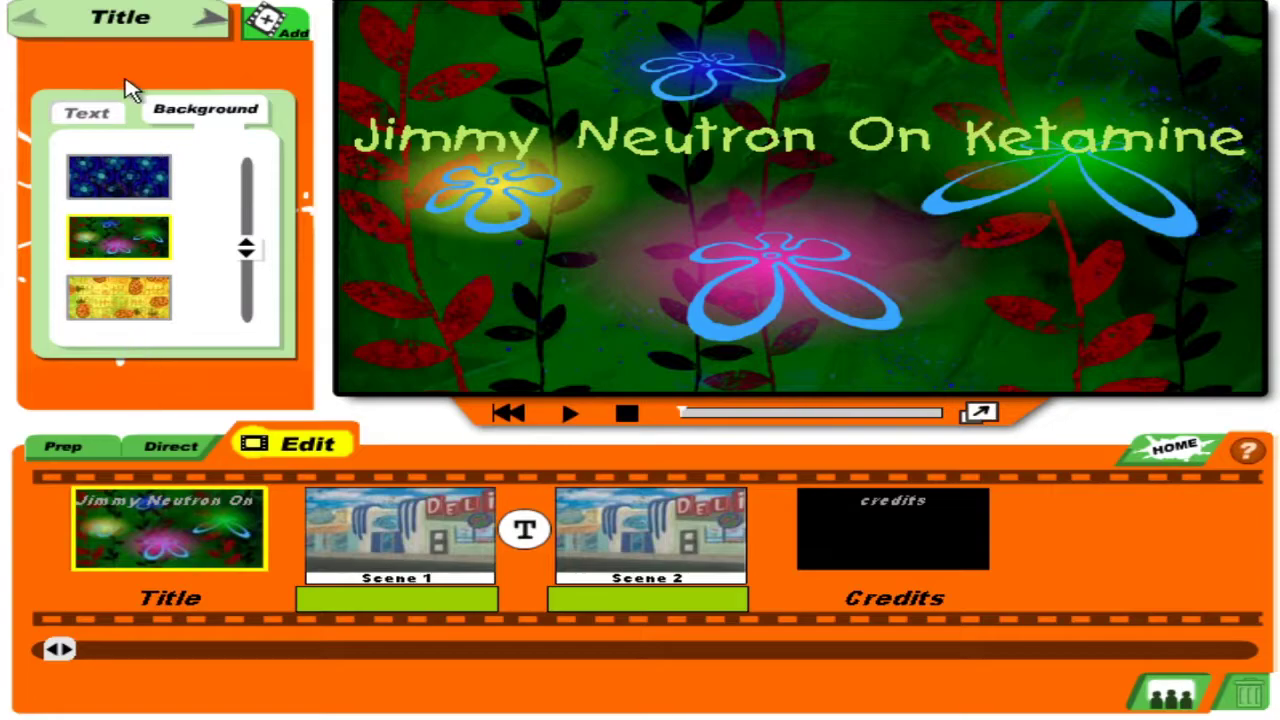
pyautogui.click(95, 113)
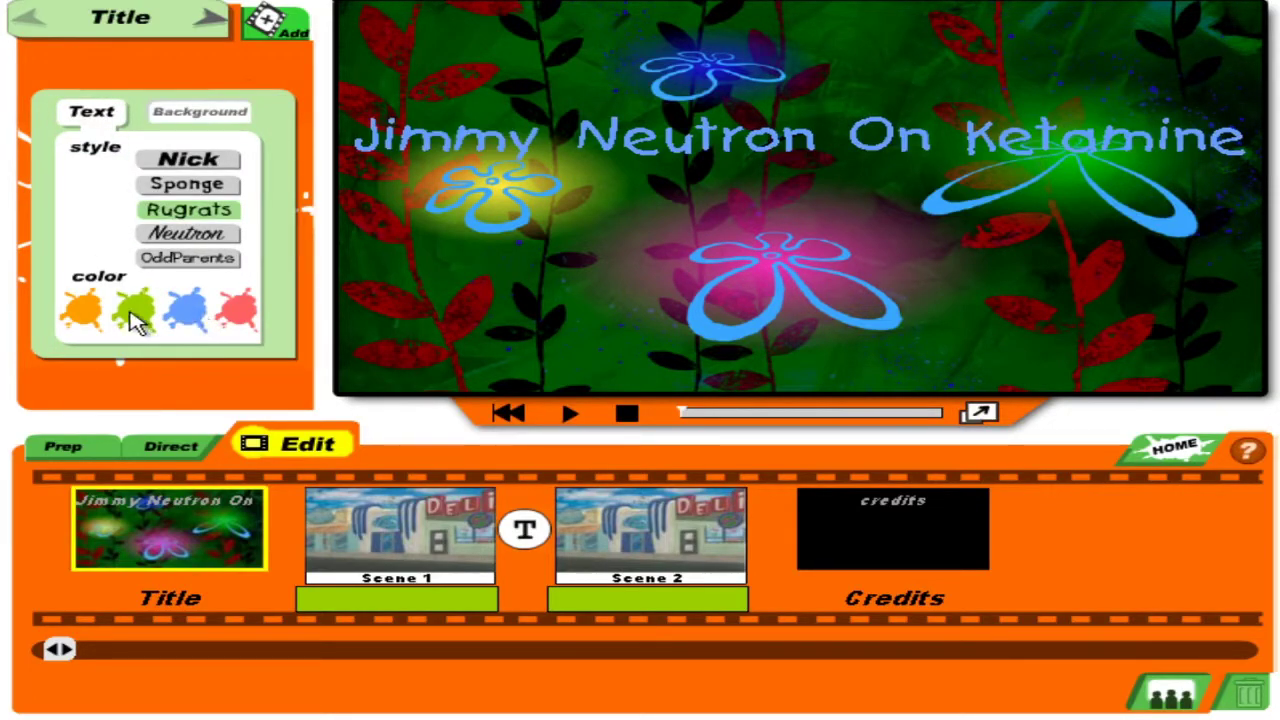
pyautogui.click(92, 315)
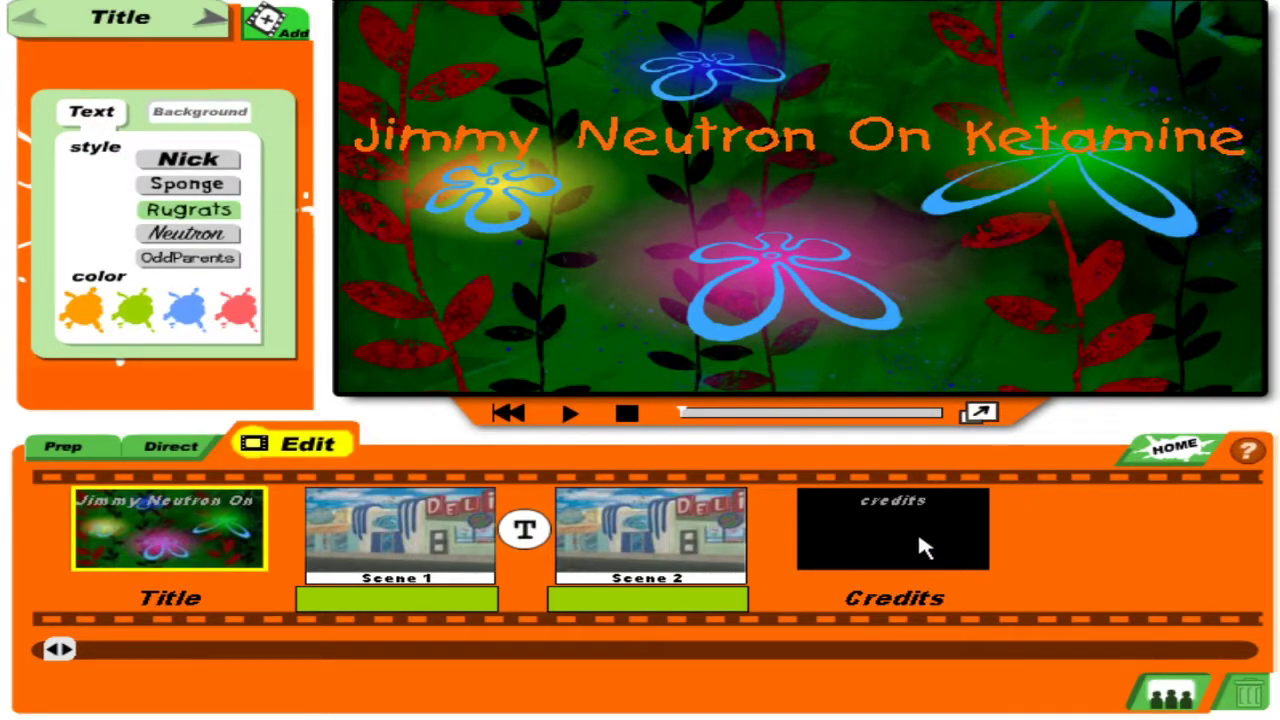
pyautogui.click(915, 535)
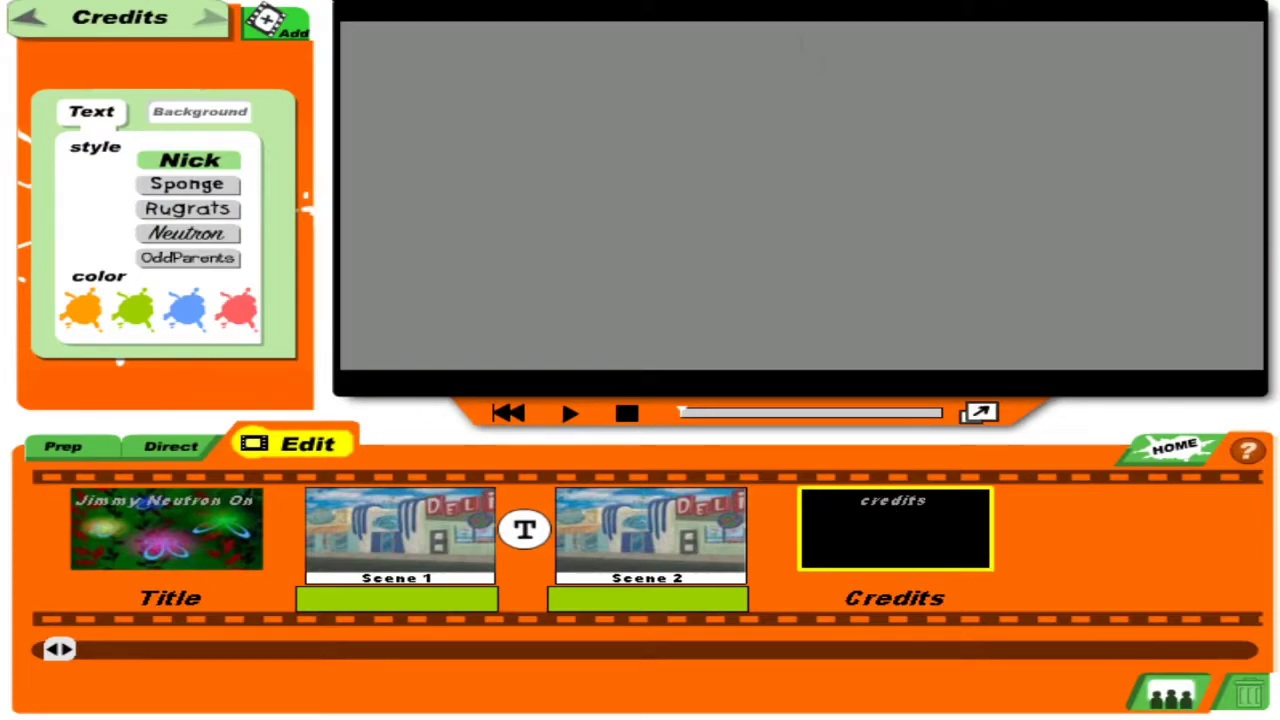
# Type the credits 'Remember kis, ALWAYS SAY YES TO RECYCLE!!!' plus a don't-get-mad note signed to Mr. Krabs.
pyautogui.write('Remembe')
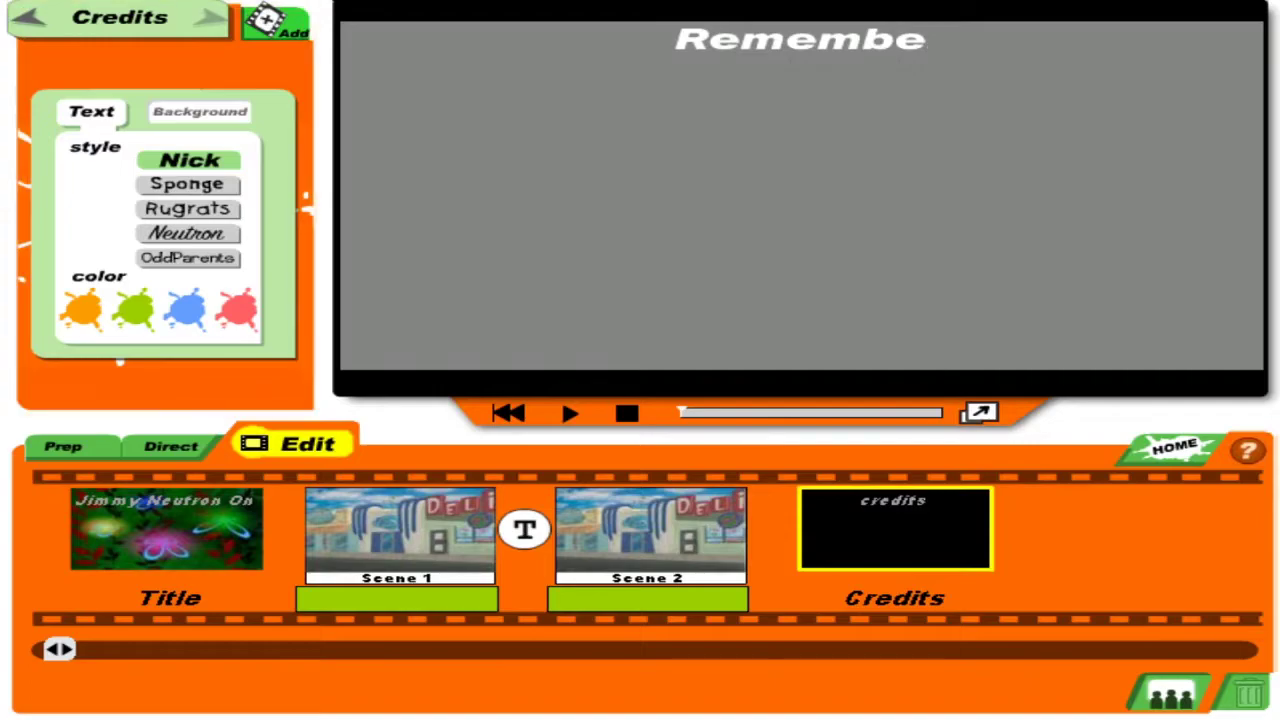
pyautogui.write('r kis, D')
pyautogui.press('BackSpace')
pyautogui.write('ALWAYS')
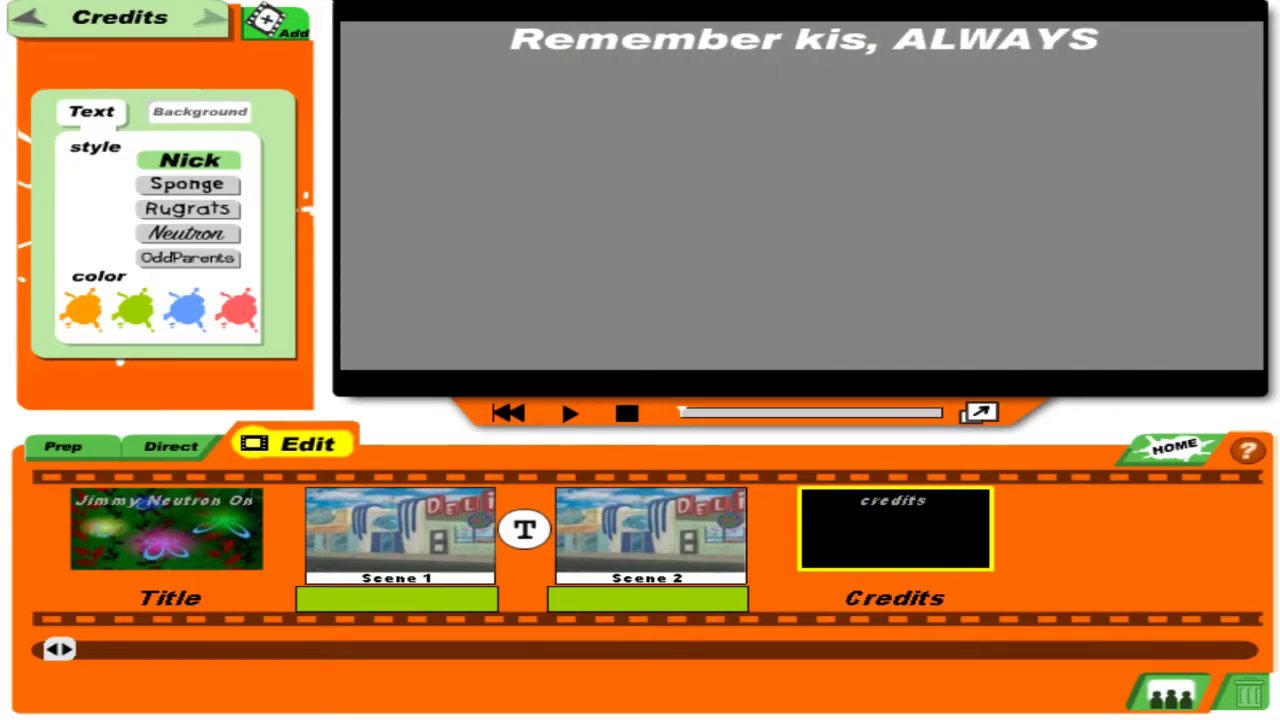
pyautogui.write(' SAY')
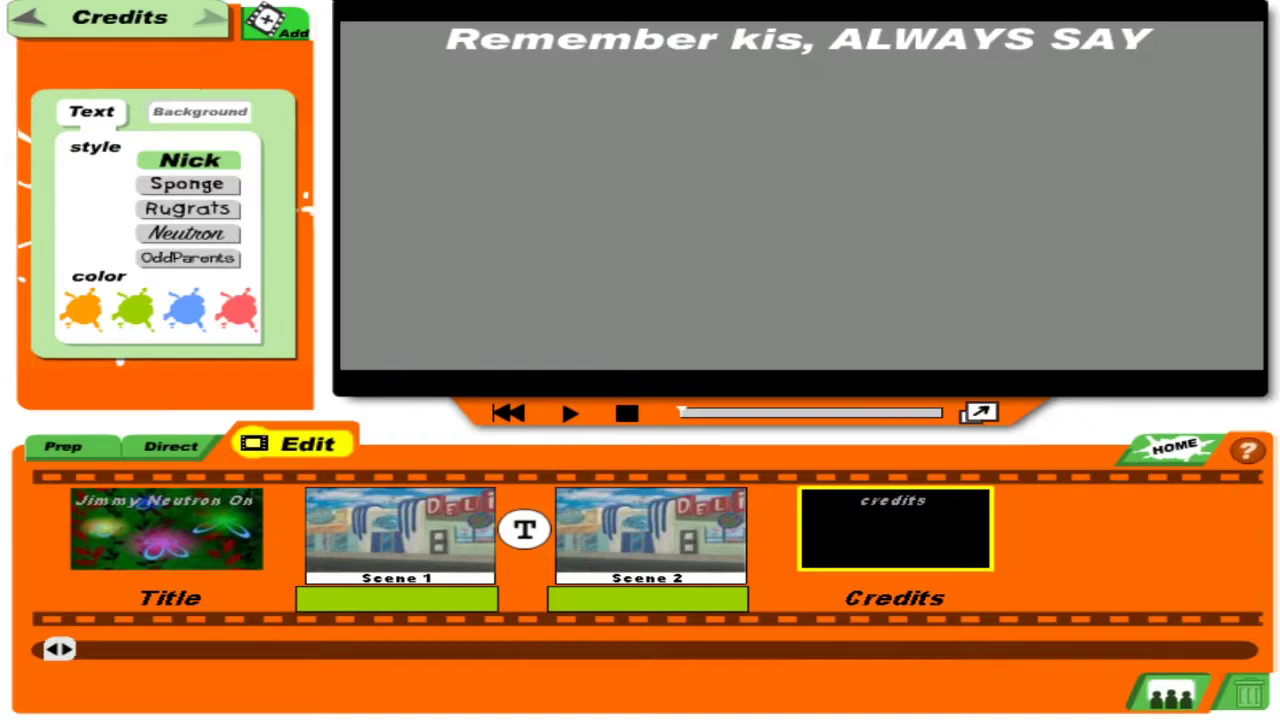
pyautogui.write(' YES TO')
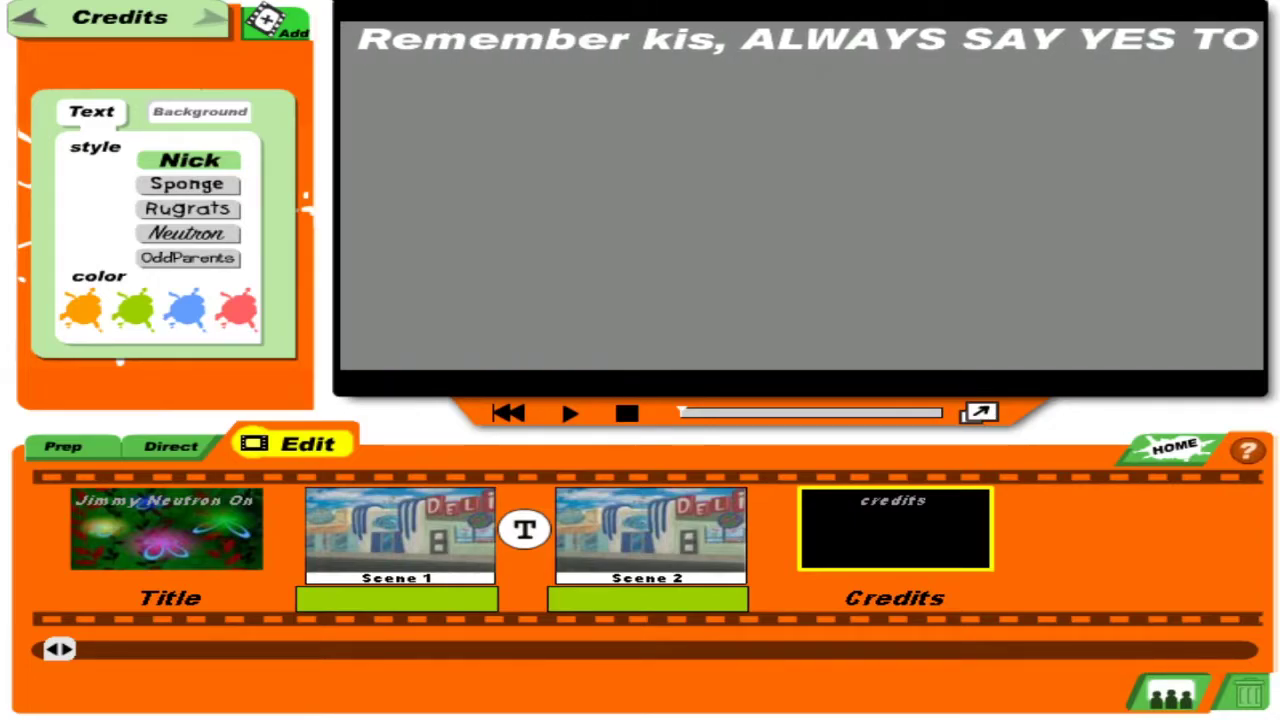
pyautogui.write(' RE')
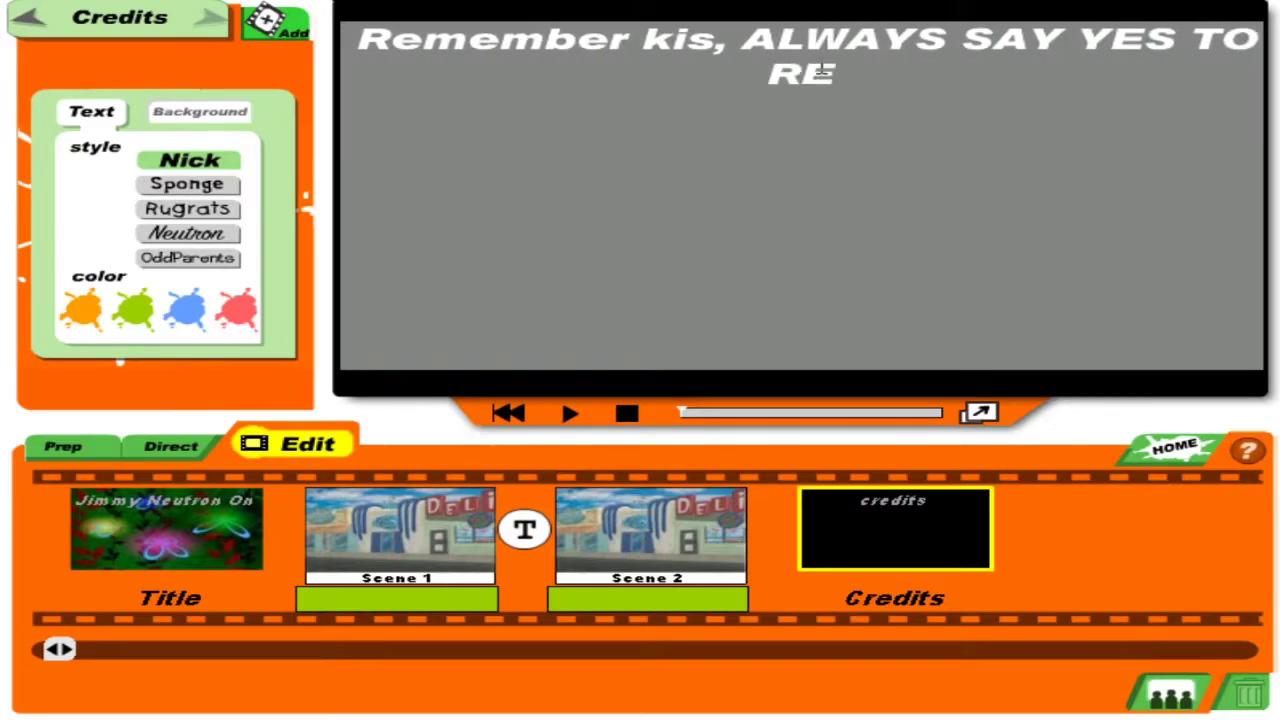
pyautogui.write('CYCL')
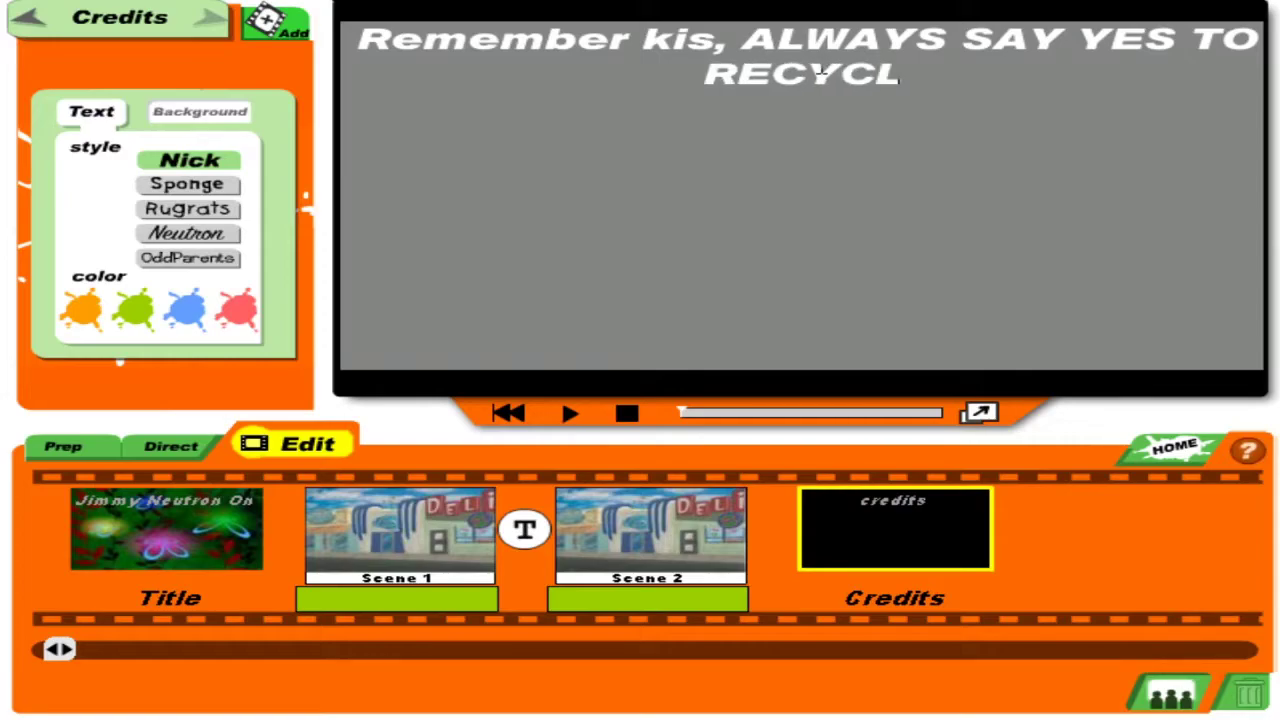
pyautogui.write('E!!!')
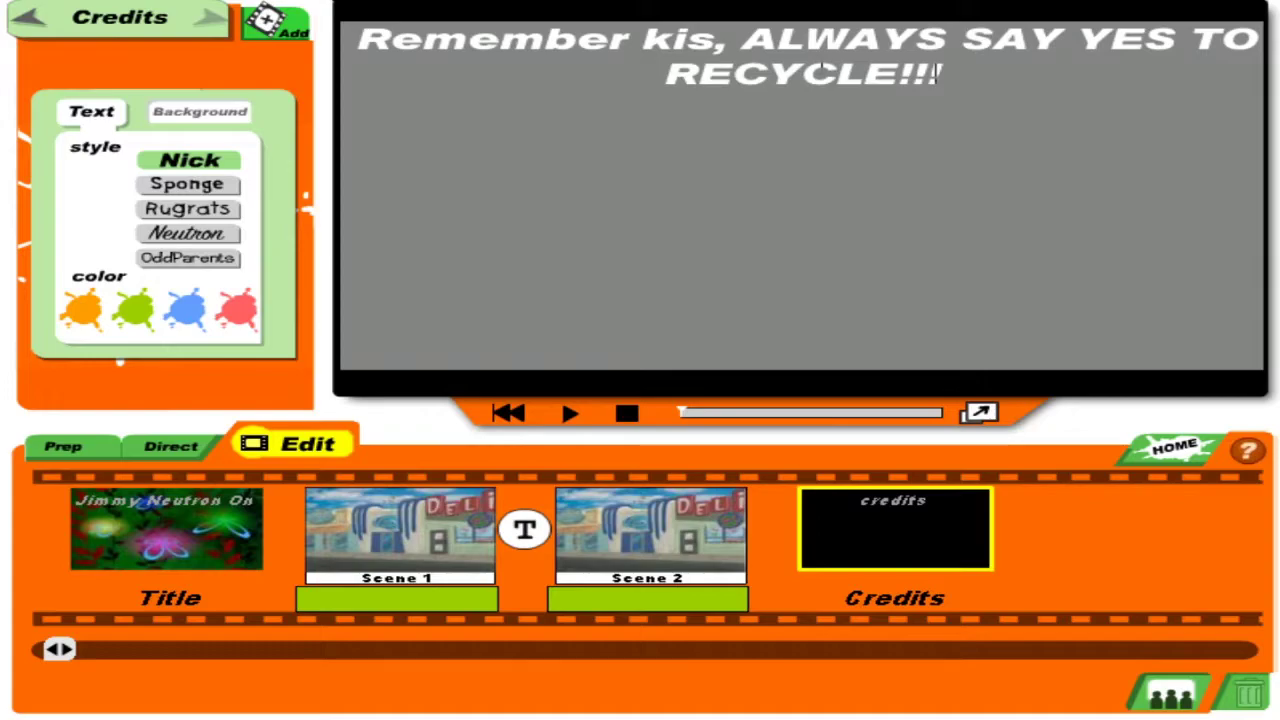
pyautogui.write('Also Ple')
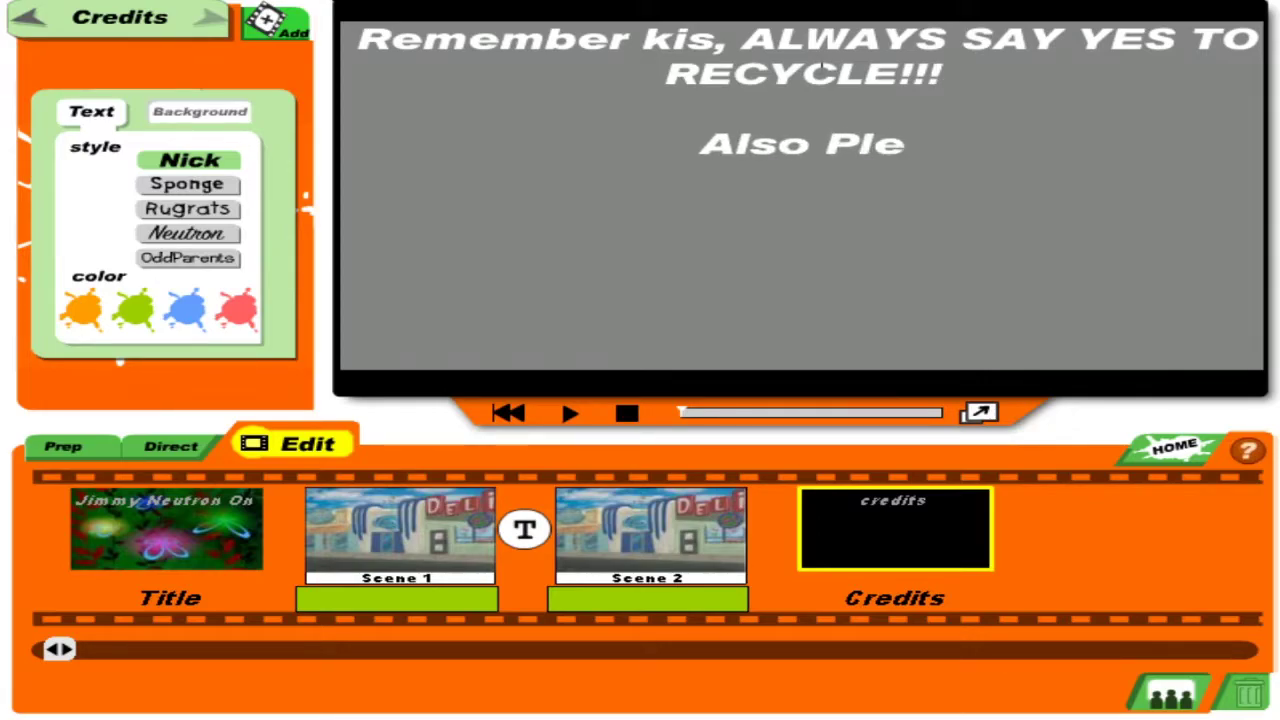
pyautogui.write('ase don')
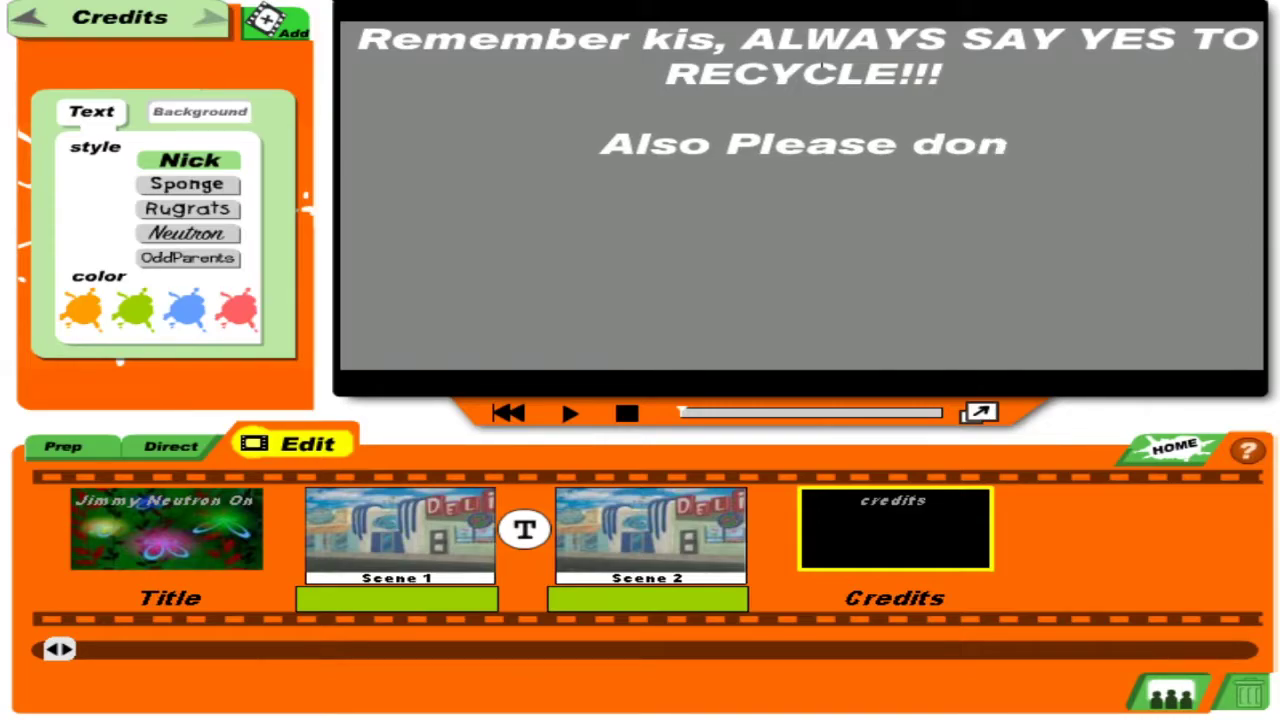
pyautogui.write("'t get")
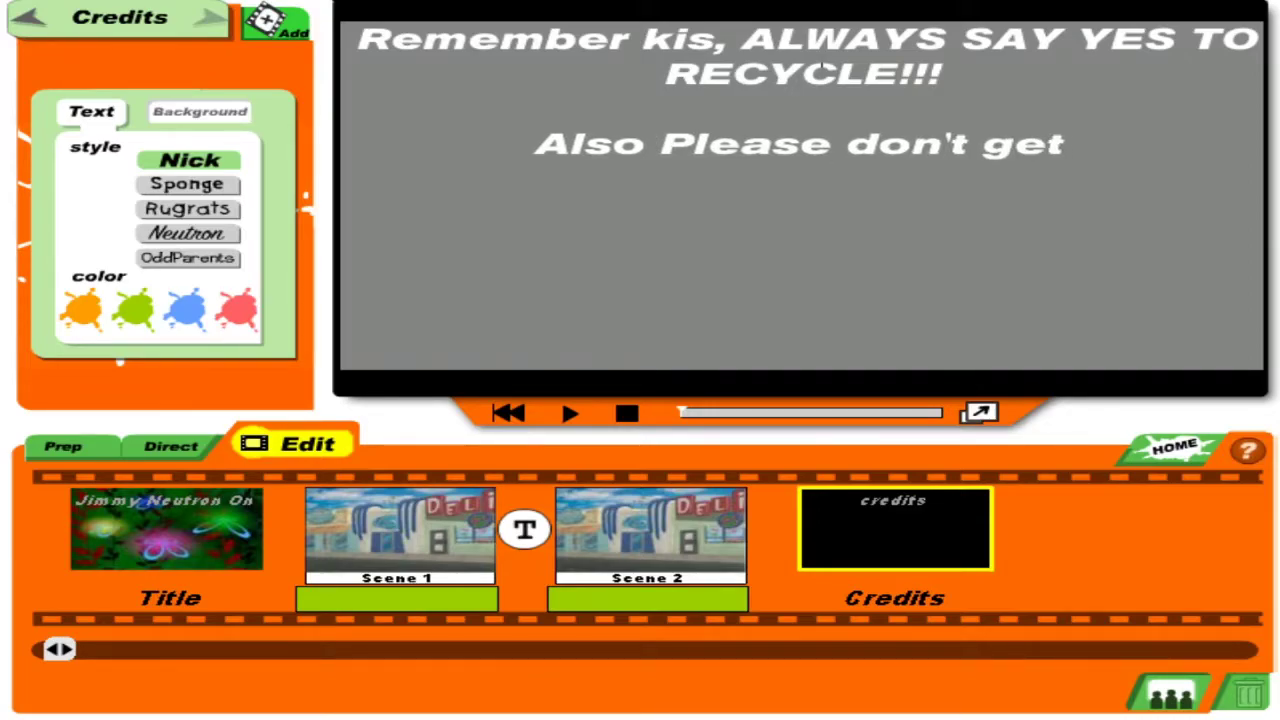
pyautogui.write(' mad')
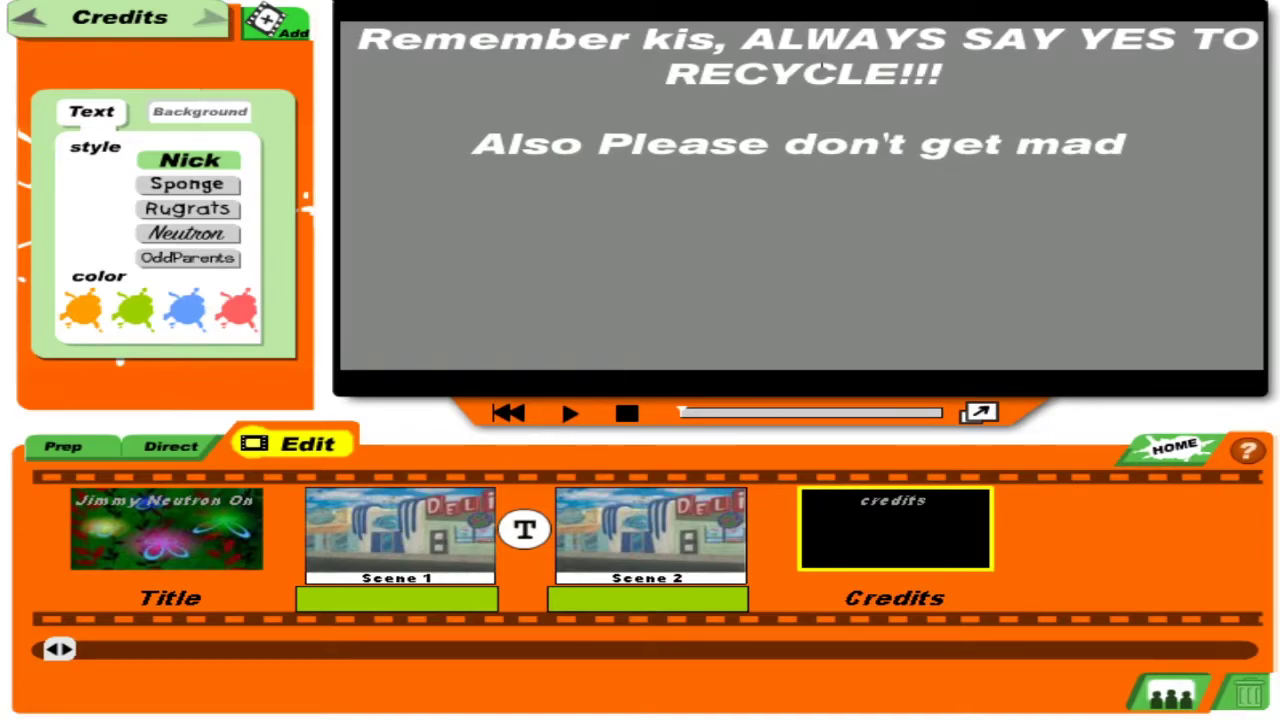
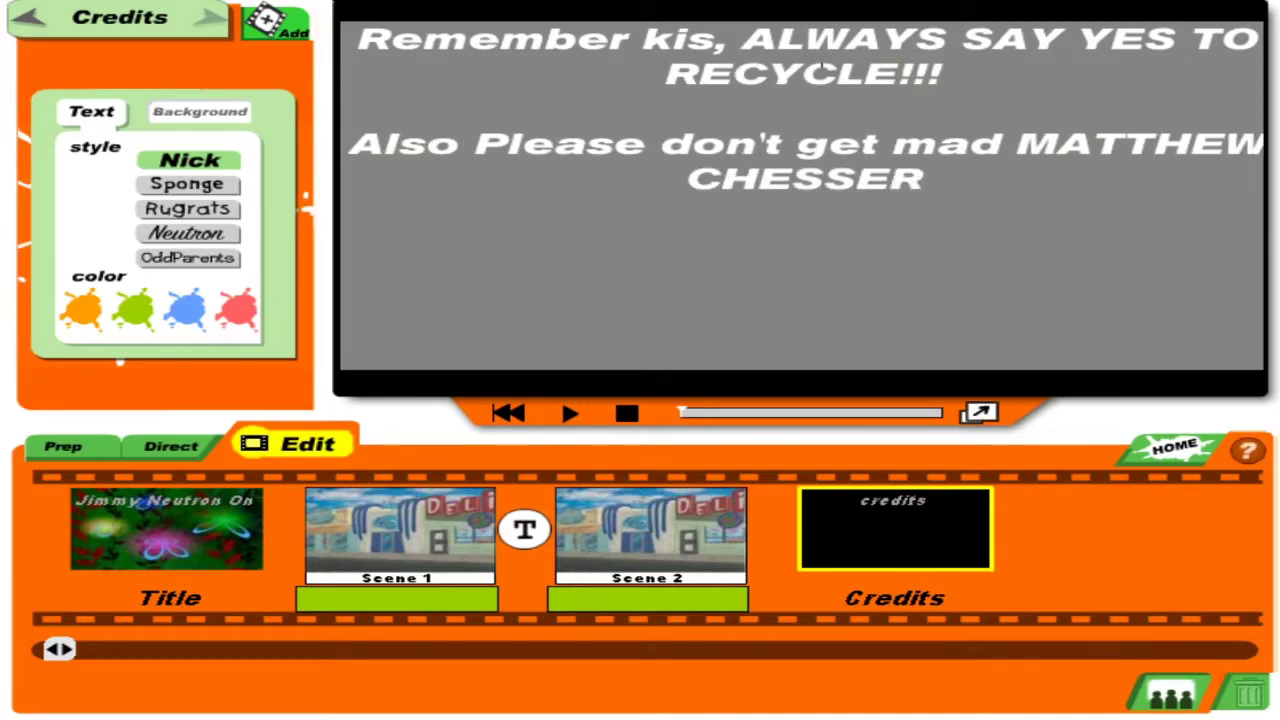
pyautogui.write("'S")
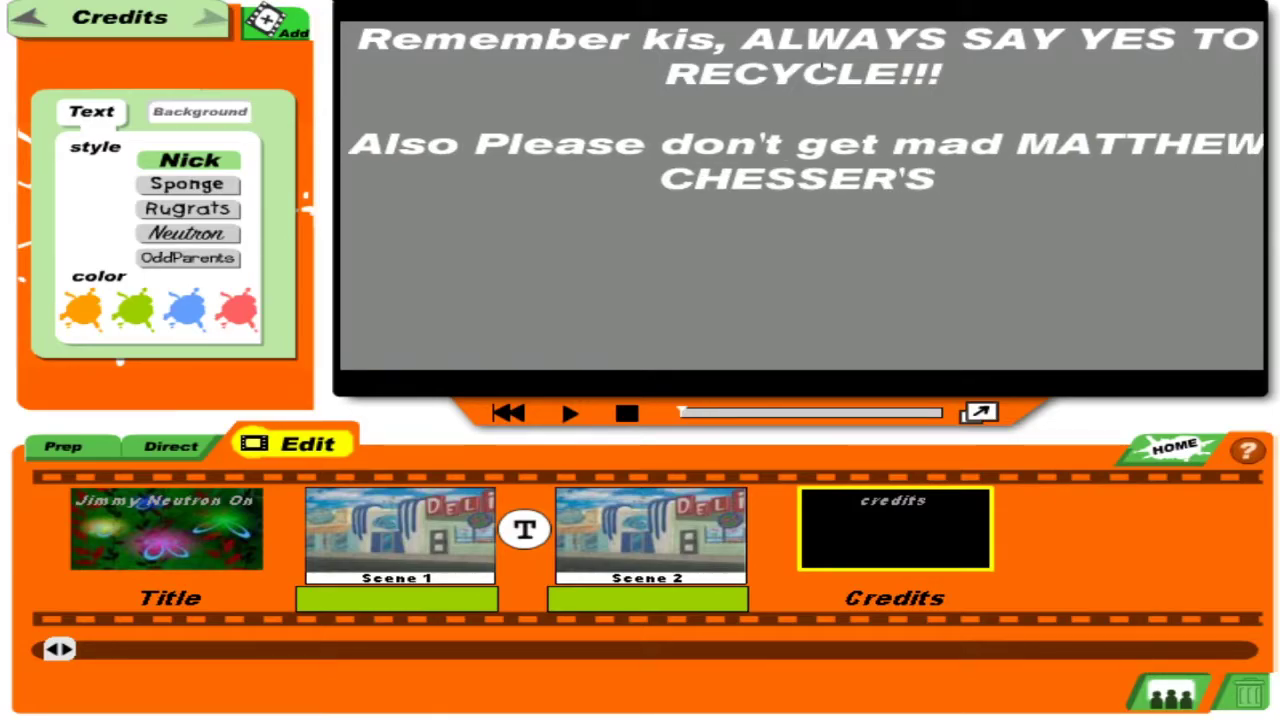
pyautogui.write(' MR.')
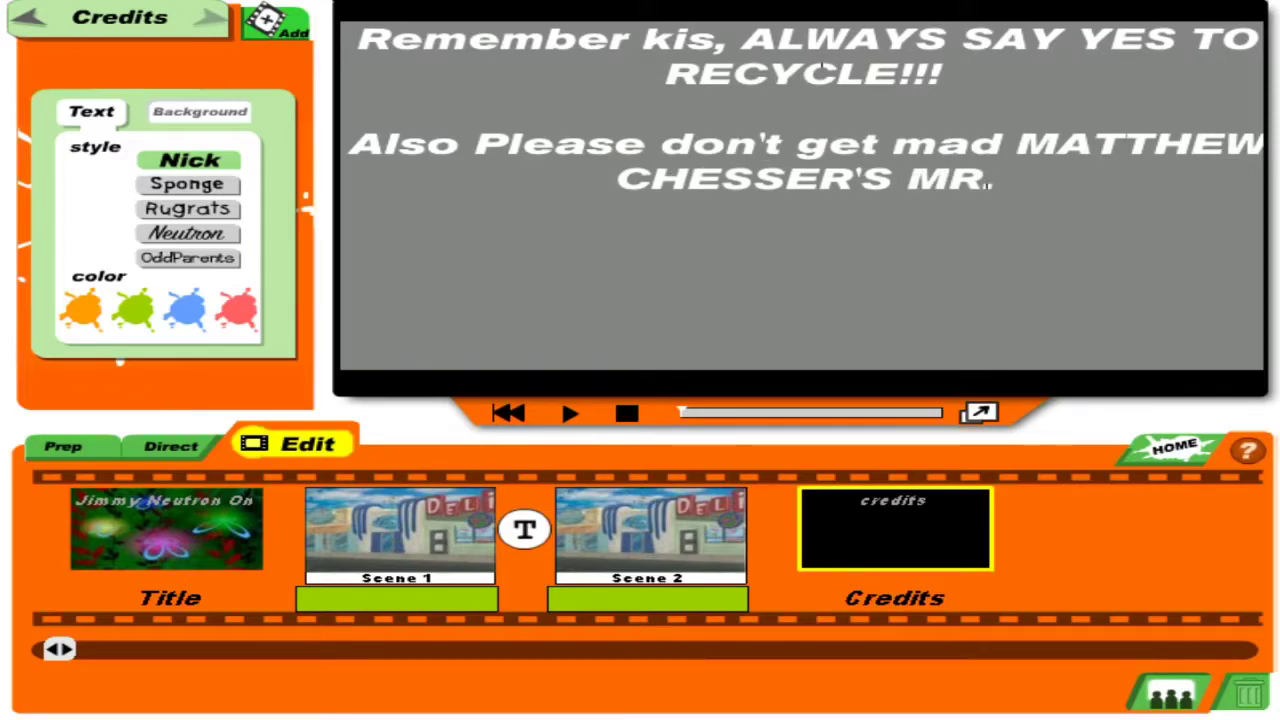
pyautogui.write(' Krabds')
# Correct the signature to 'MR. KRABS' in capitals and add a closing line 'DA END'.
pyautogui.press('BackSpace')
pyautogui.press('BackSpace')
pyautogui.write('s')
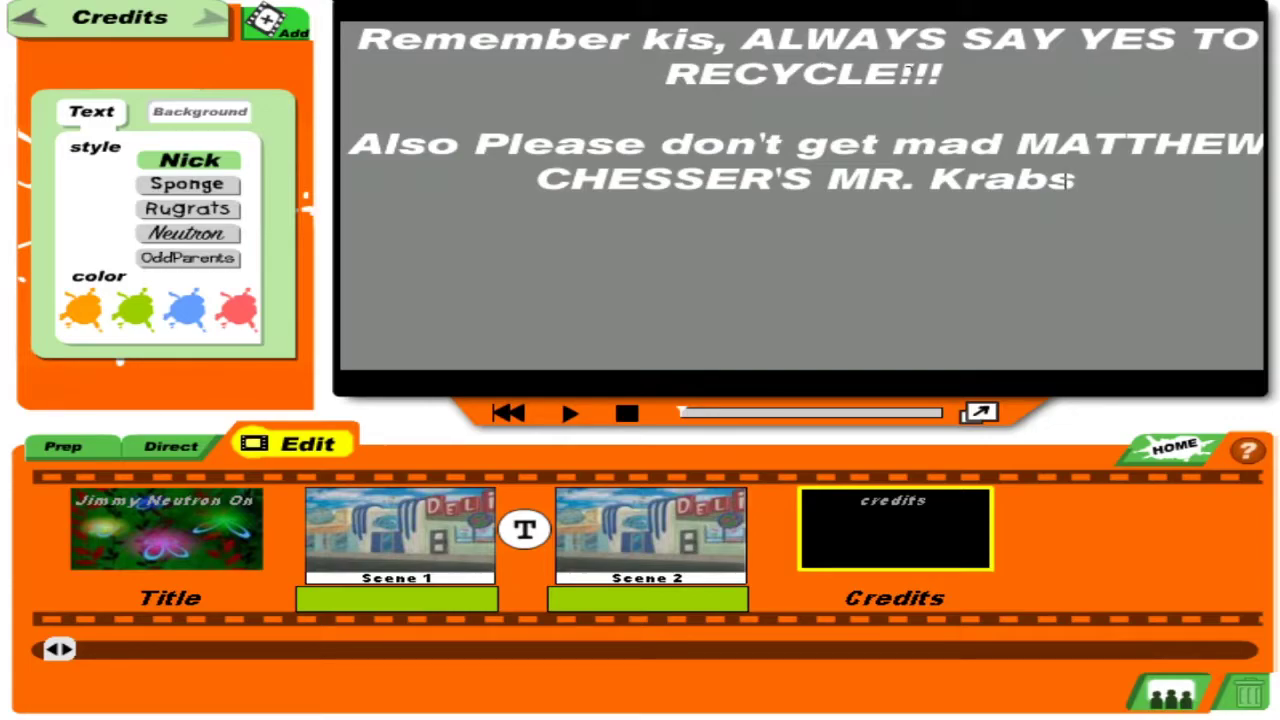
pyautogui.moveTo(1068, 180); pyautogui.dragTo(980, 180)
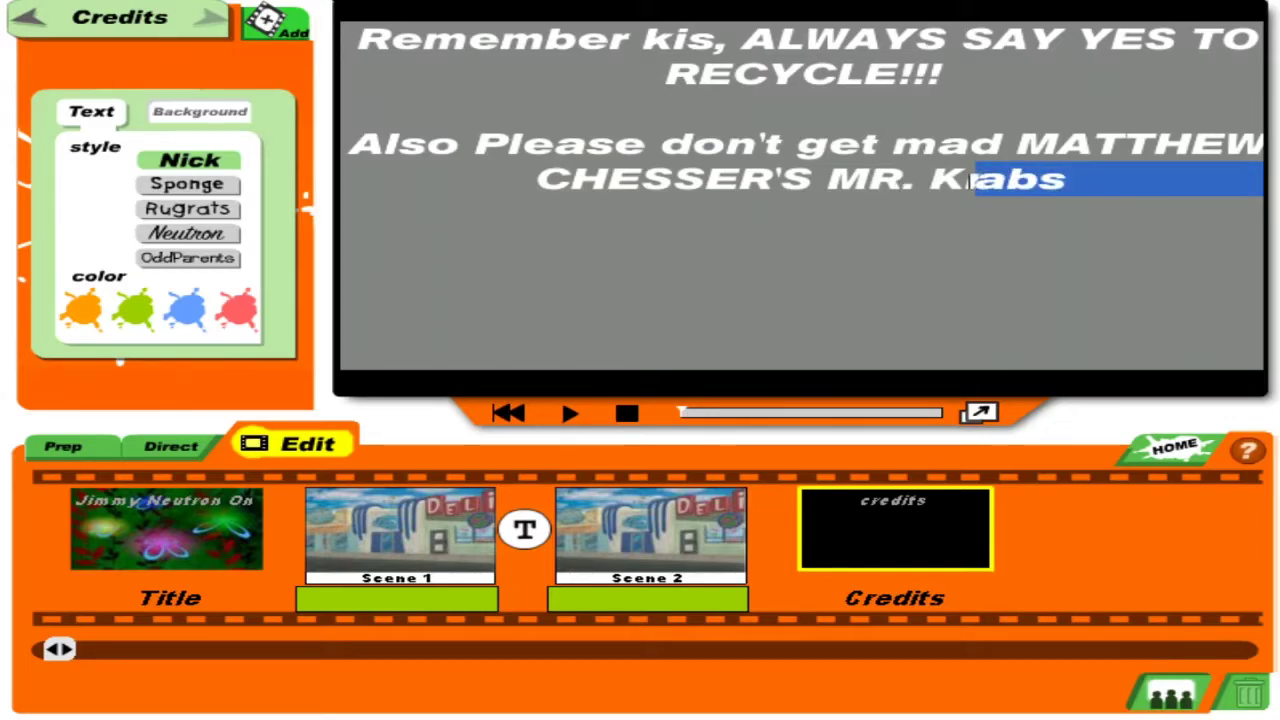
pyautogui.write('RABS   ')
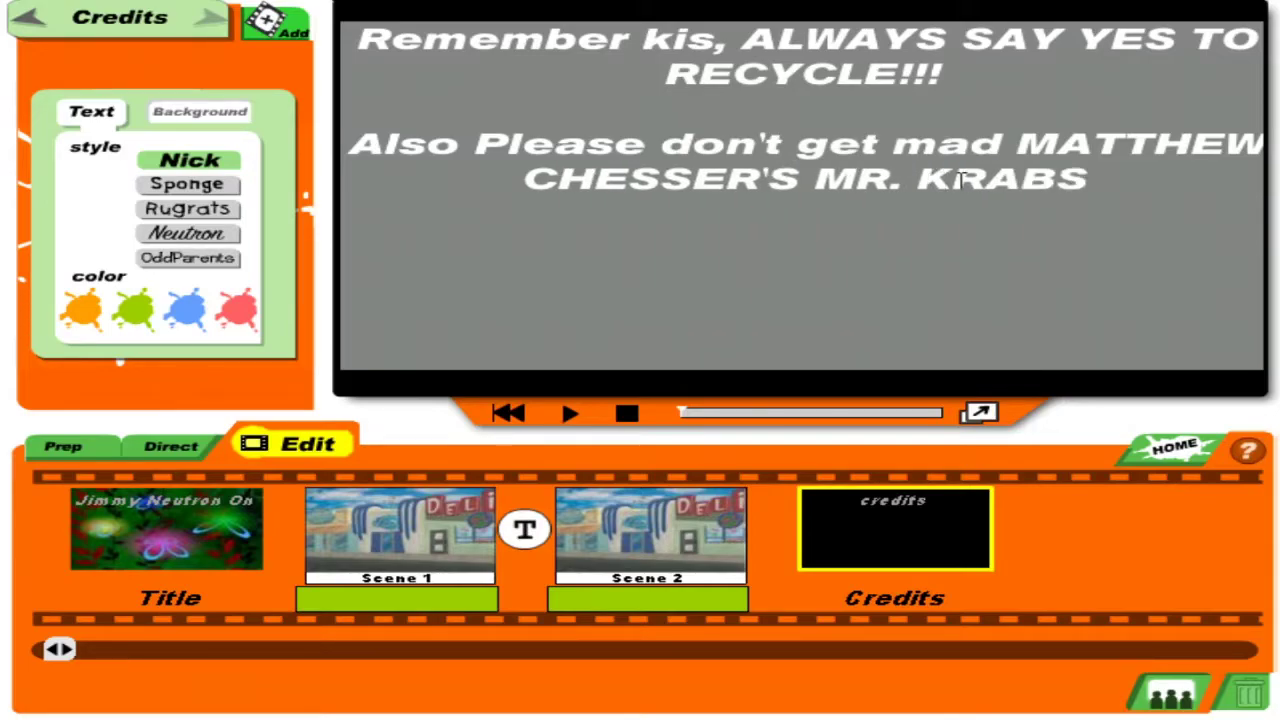
pyautogui.write('DA END')
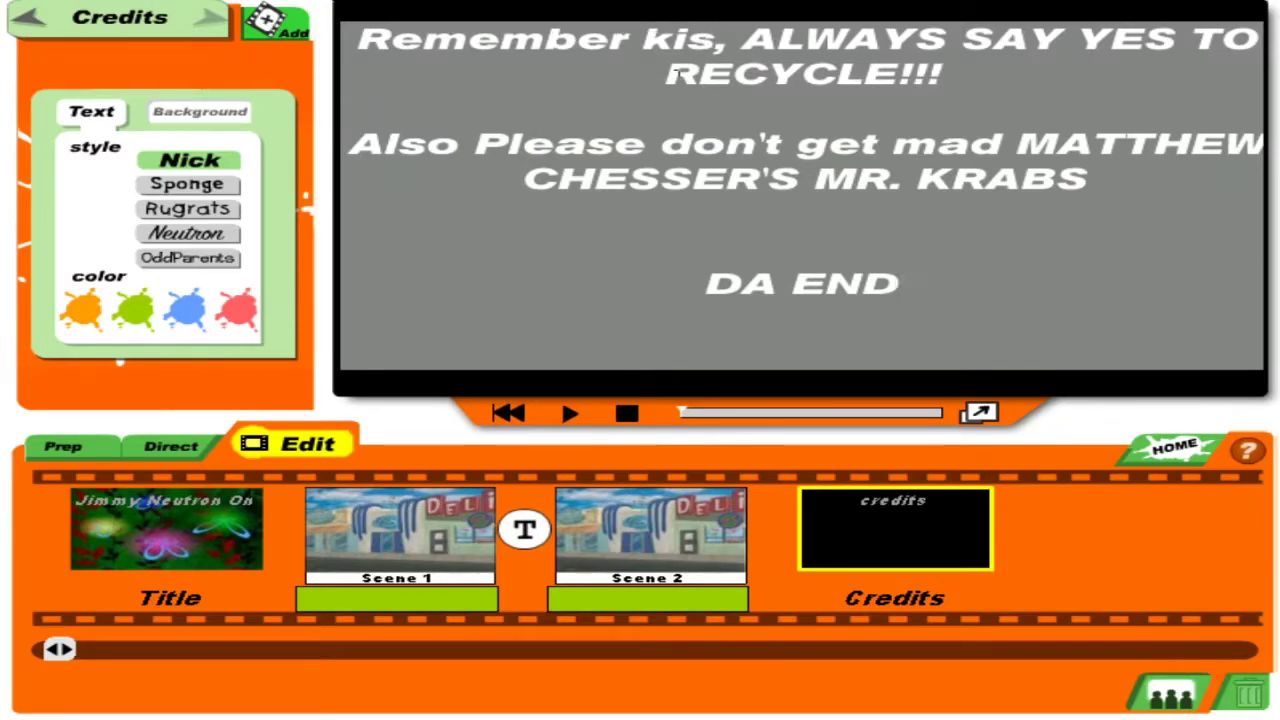
# Give Scene 1 the Jimmy Twist music track.
pyautogui.click(156, 454)
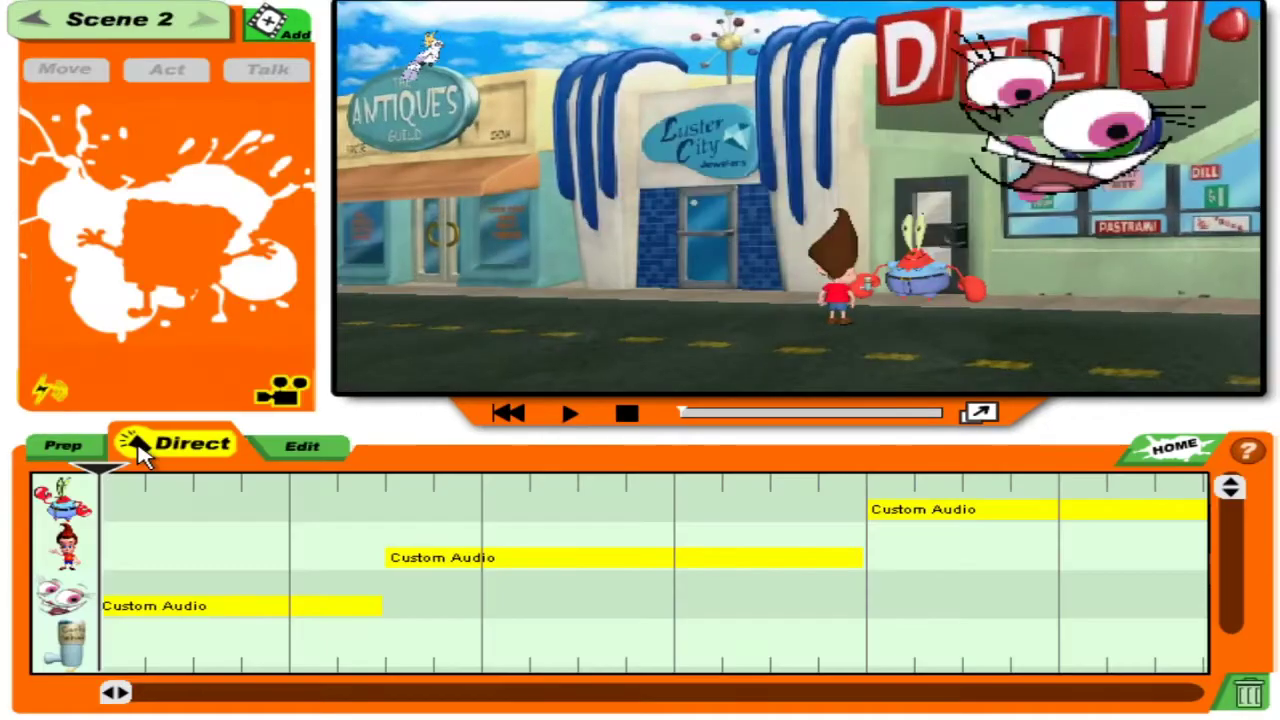
pyautogui.click(290, 452)
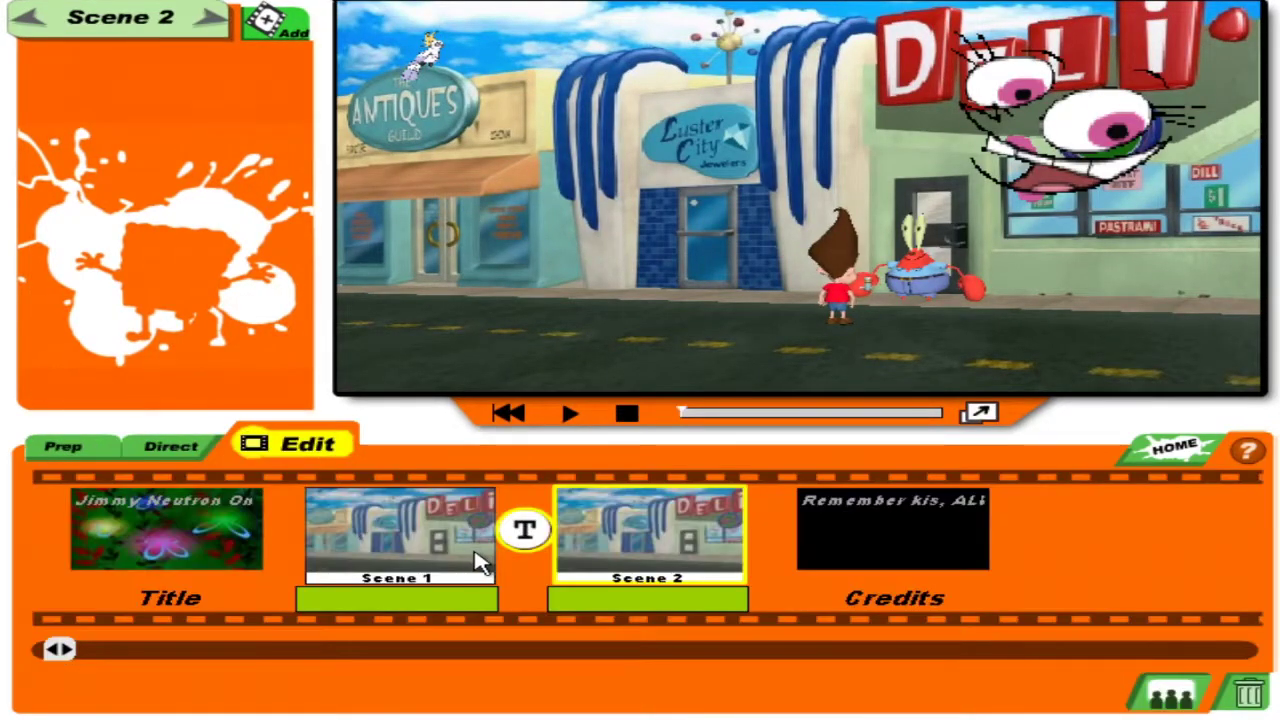
pyautogui.click(460, 560)
pyautogui.click(195, 316)
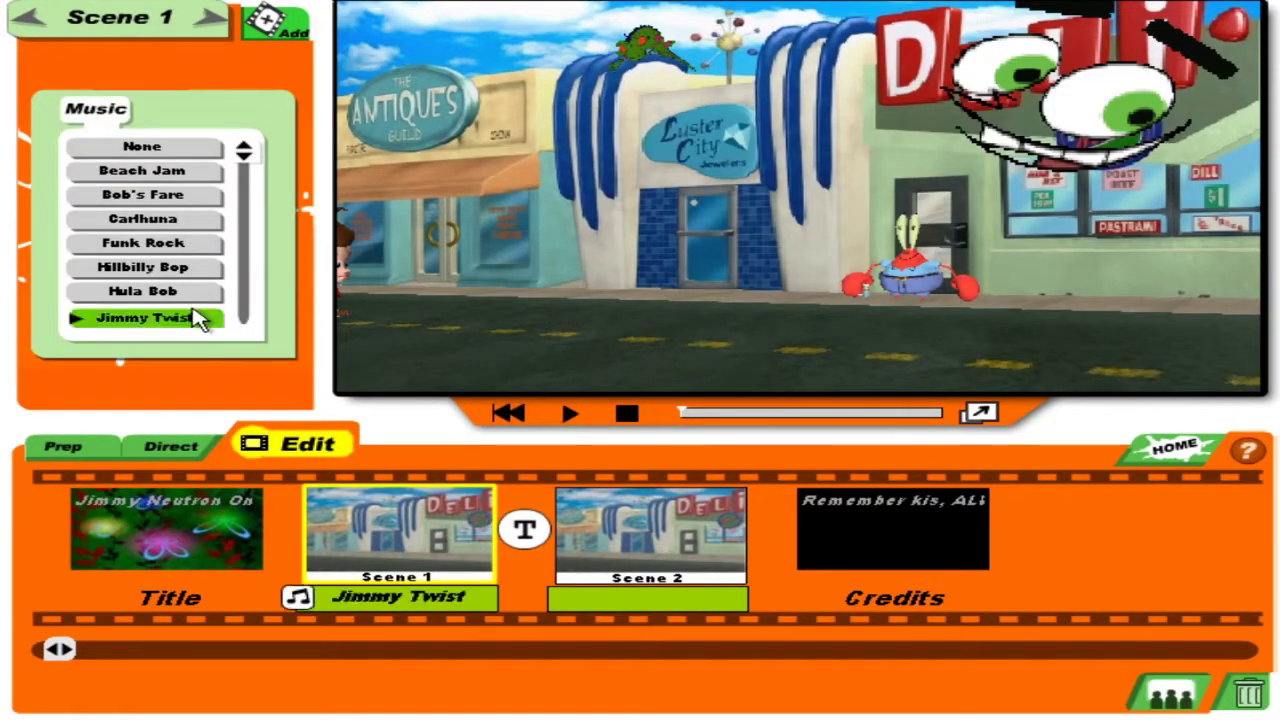
# Audition Scene 2 music tracks from Hula Bob through Beach Jam, then clear its music.
pyautogui.click(580, 530)
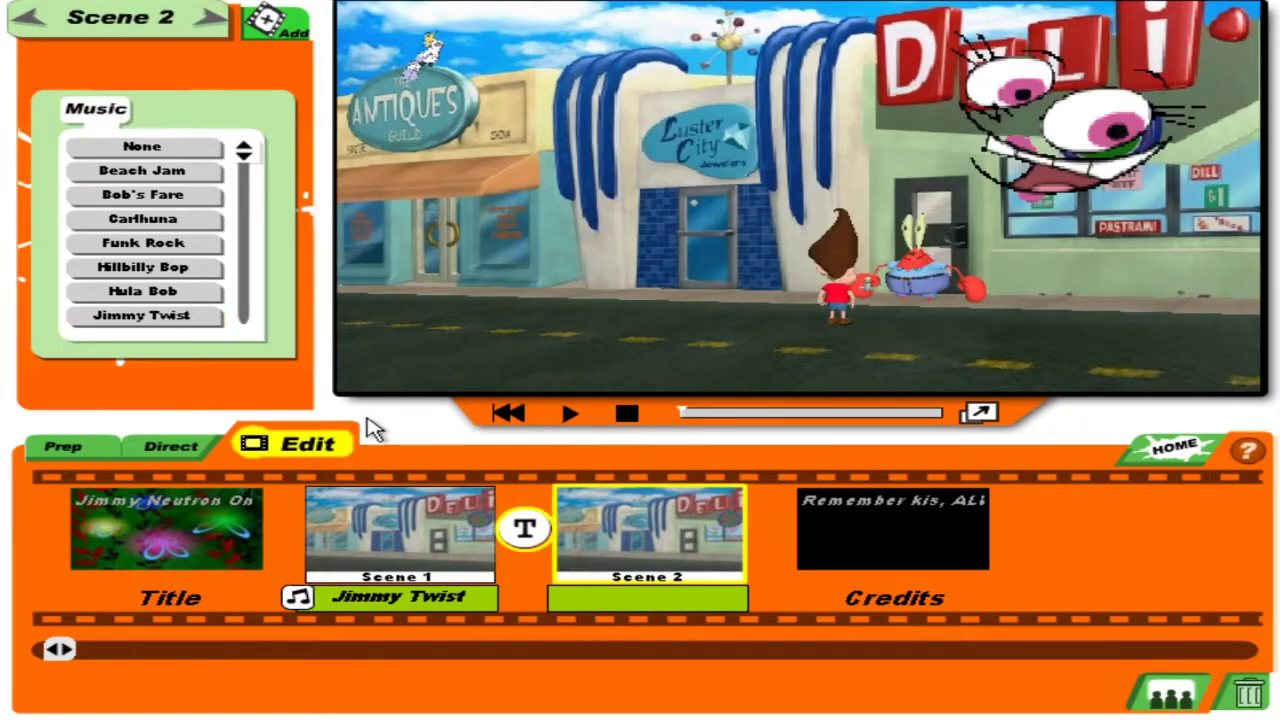
pyautogui.click(204, 296)
pyautogui.moveTo(249, 154); pyautogui.dragTo(243, 316)
pyautogui.click(193, 318)
pyautogui.click(180, 292)
pyautogui.click(178, 268)
pyautogui.click(178, 244)
pyautogui.click(175, 224)
pyautogui.click(172, 196)
pyautogui.click(176, 172)
pyautogui.click(176, 149)
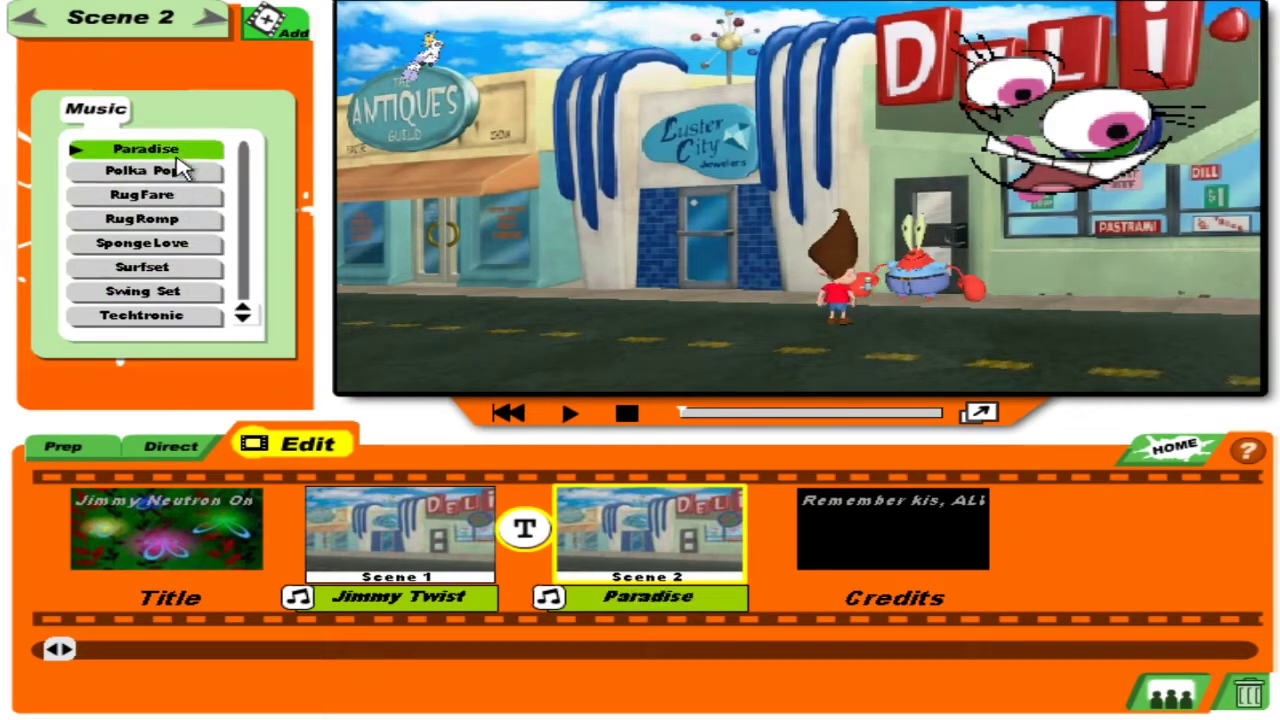
pyautogui.moveTo(255, 314); pyautogui.dragTo(245, 277)
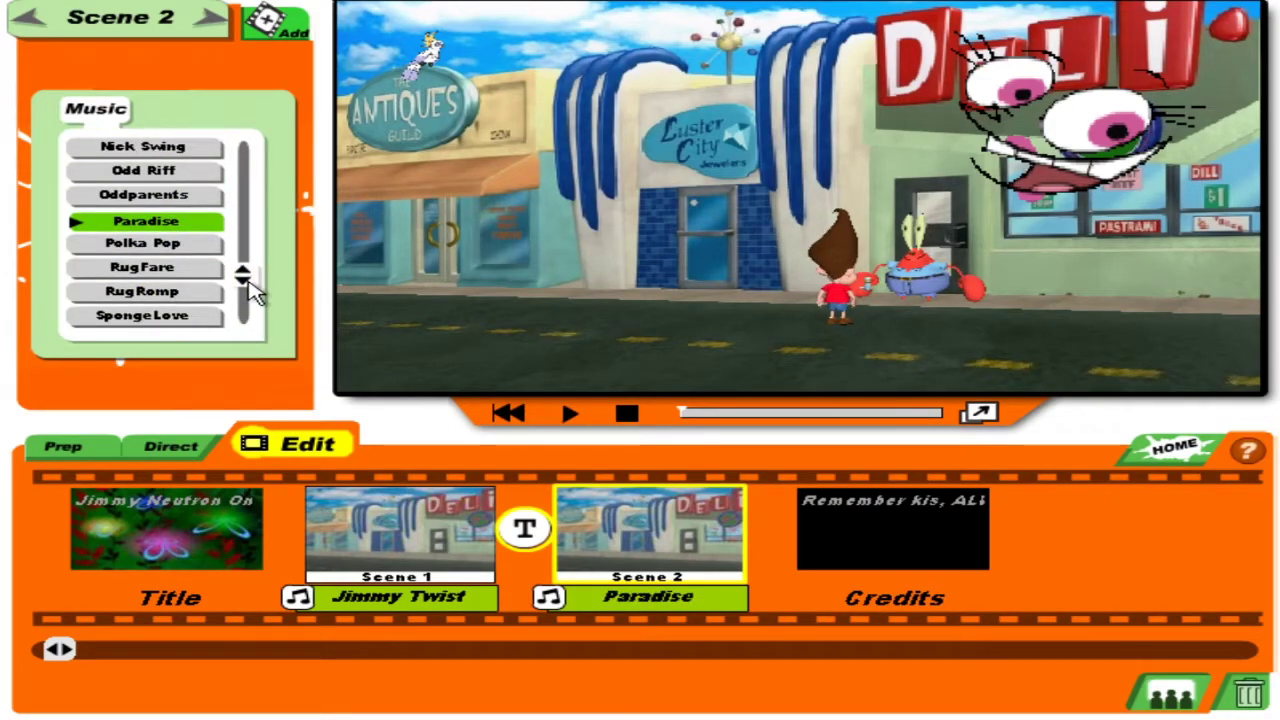
pyautogui.click(188, 198)
pyautogui.click(176, 174)
pyautogui.click(174, 149)
pyautogui.click(172, 219)
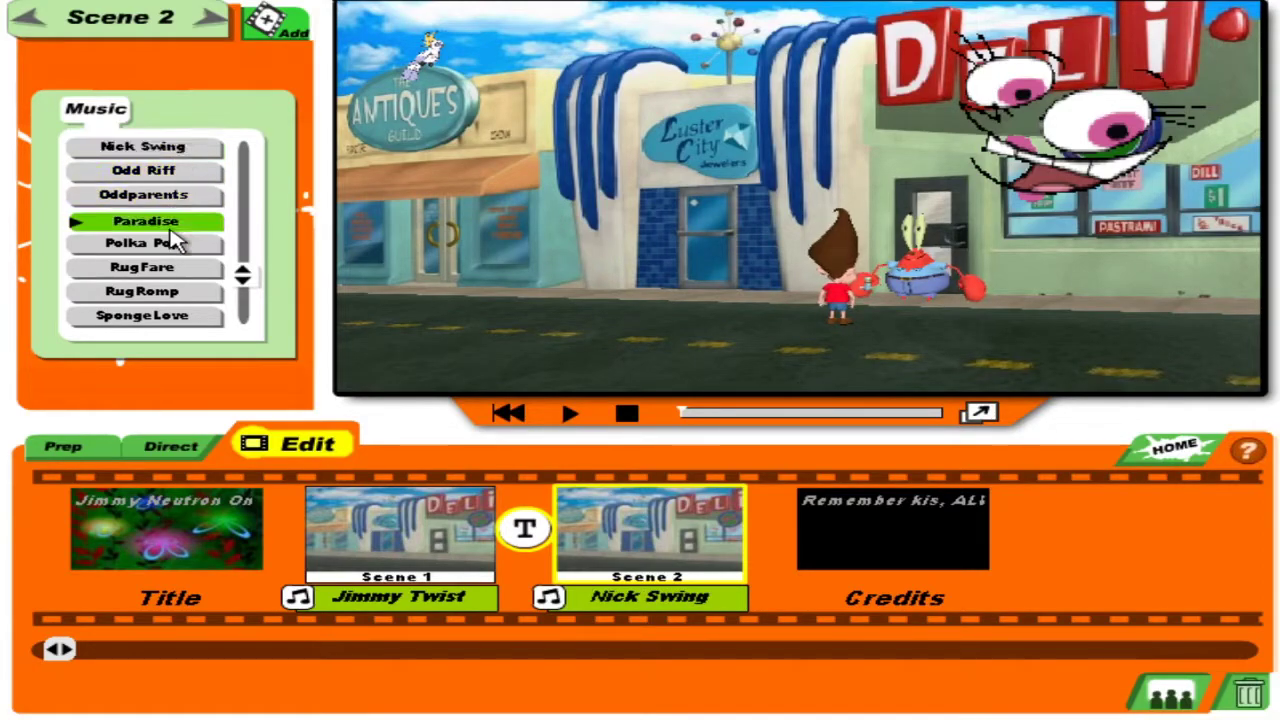
pyautogui.click(175, 246)
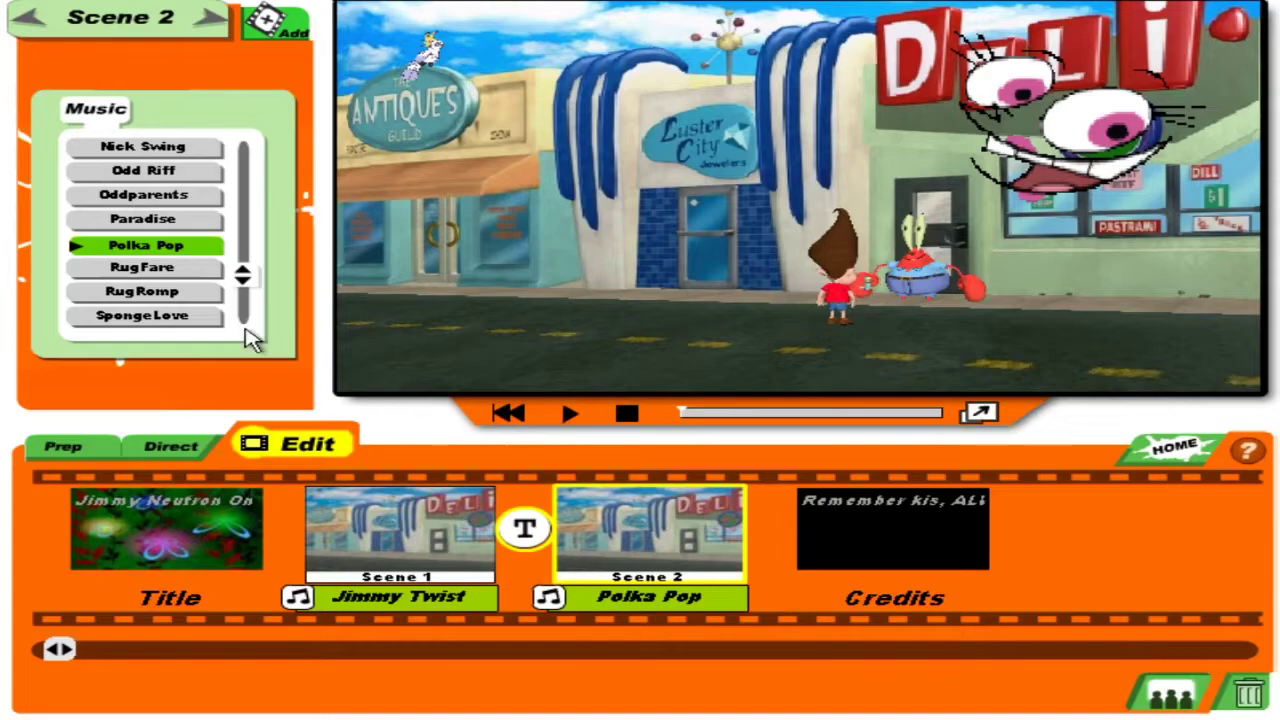
pyautogui.click(138, 292)
pyautogui.click(214, 272)
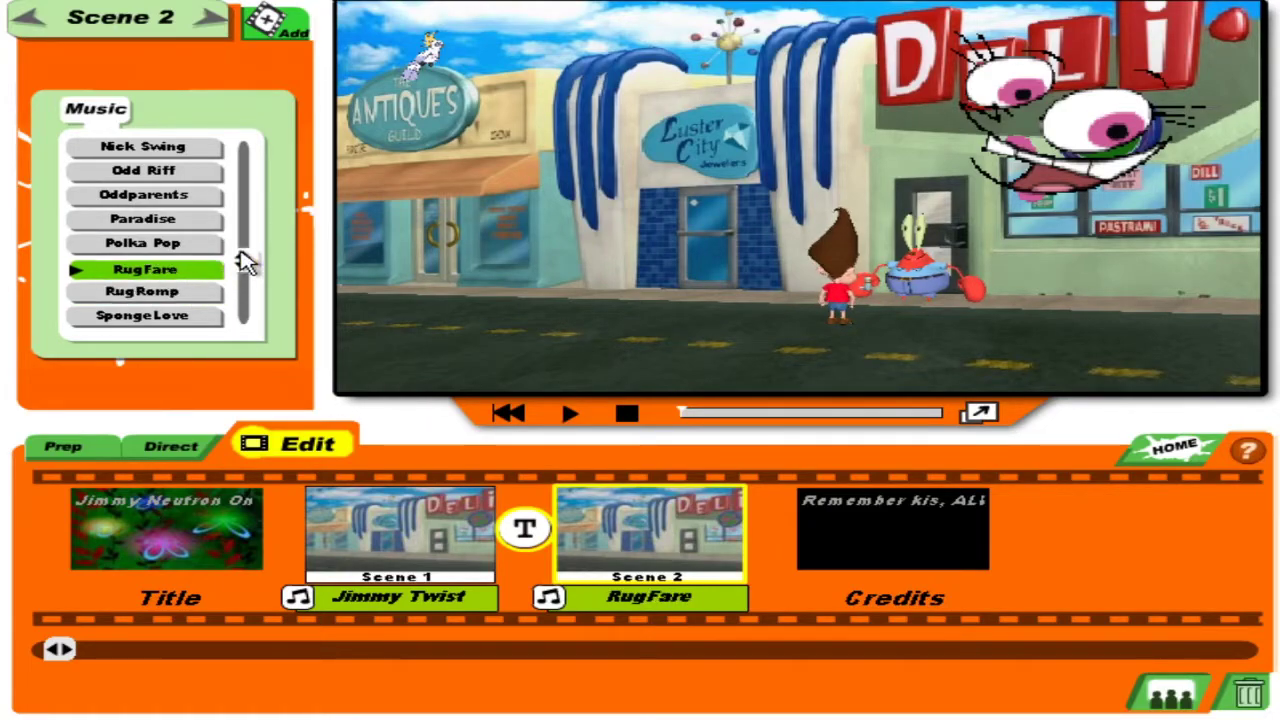
pyautogui.moveTo(247, 266); pyautogui.dragTo(245, 240)
pyautogui.click(196, 222)
pyautogui.click(184, 202)
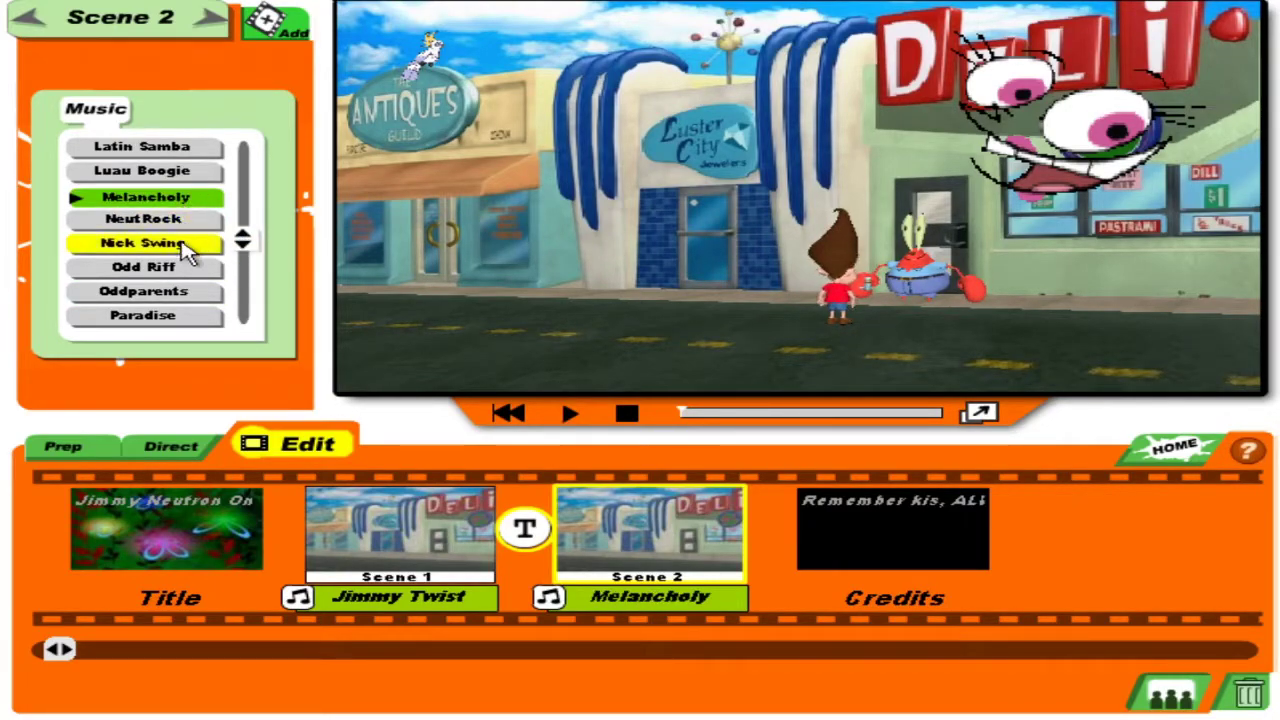
pyautogui.click(182, 243)
pyautogui.click(186, 178)
pyautogui.click(182, 147)
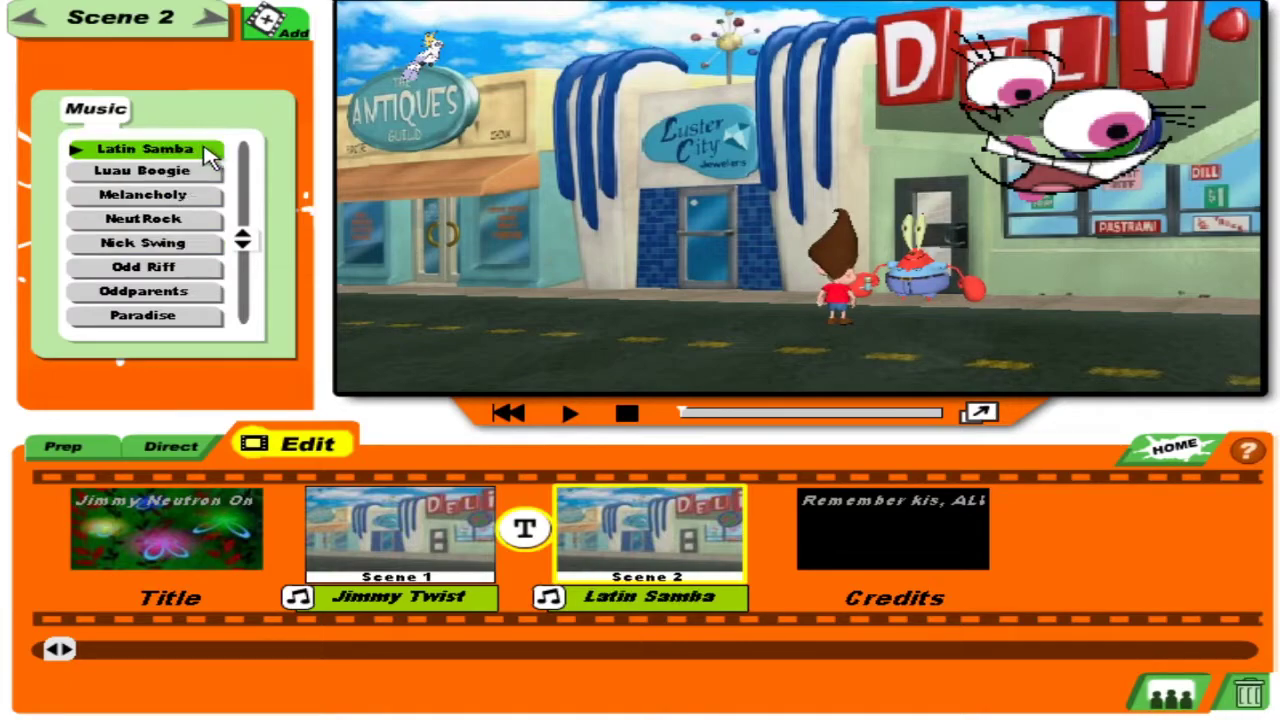
pyautogui.moveTo(243, 240); pyautogui.dragTo(248, 172)
pyautogui.click(148, 196)
pyautogui.click(149, 170)
pyautogui.click(146, 146)
pyautogui.click(149, 172)
pyautogui.click(146, 149)
pyautogui.click(168, 194)
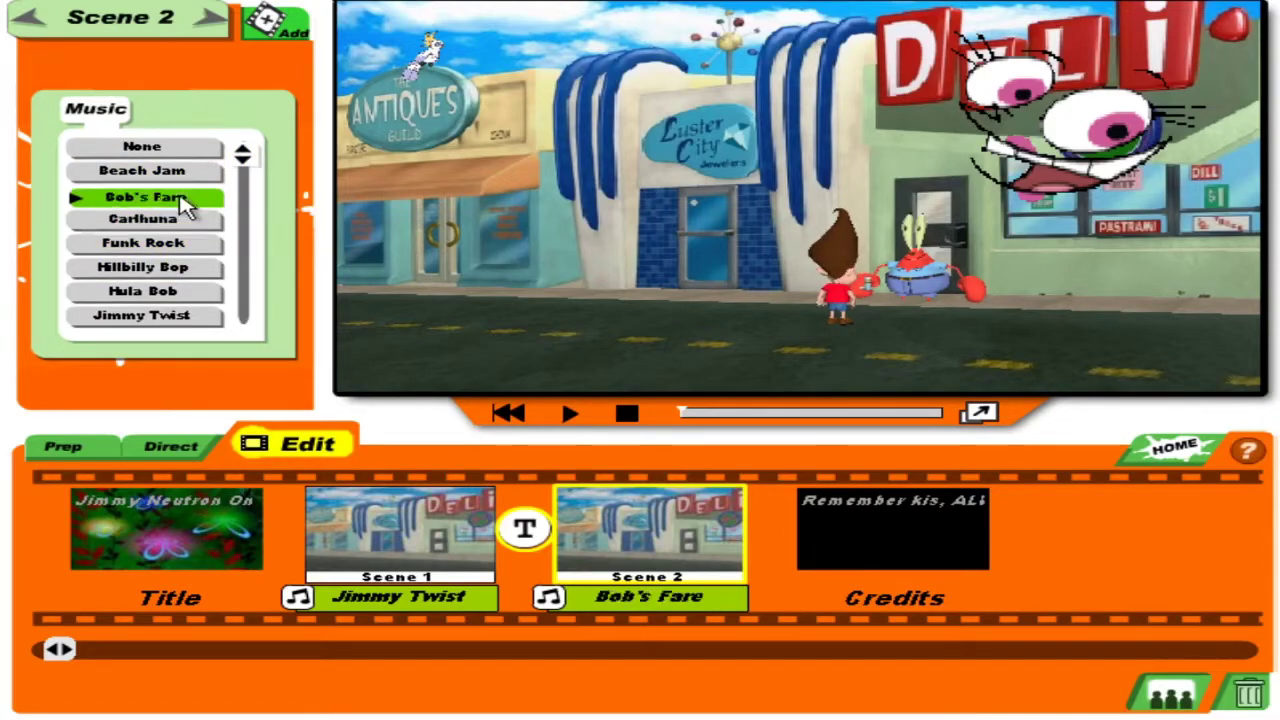
pyautogui.click(174, 170)
pyautogui.click(170, 149)
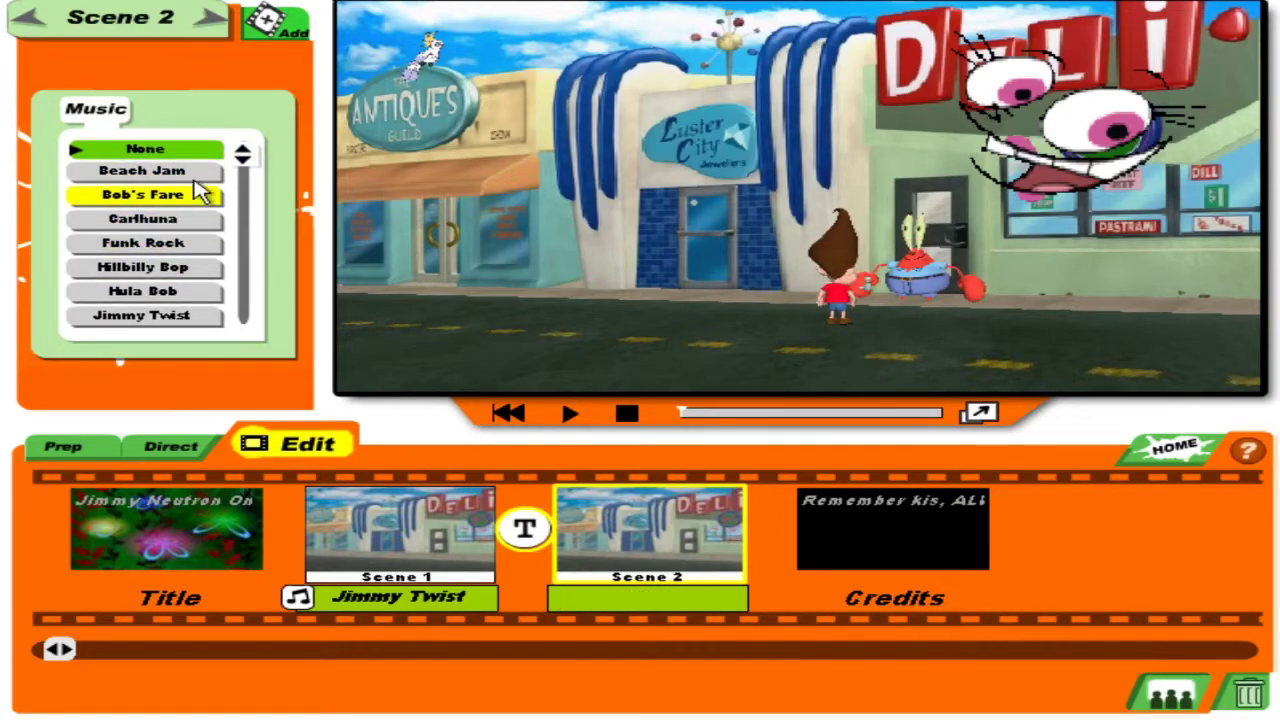
# Try a few more tracks, settle on Polka Pop for Scene 2, and leave the editor.
pyautogui.click(200, 195)
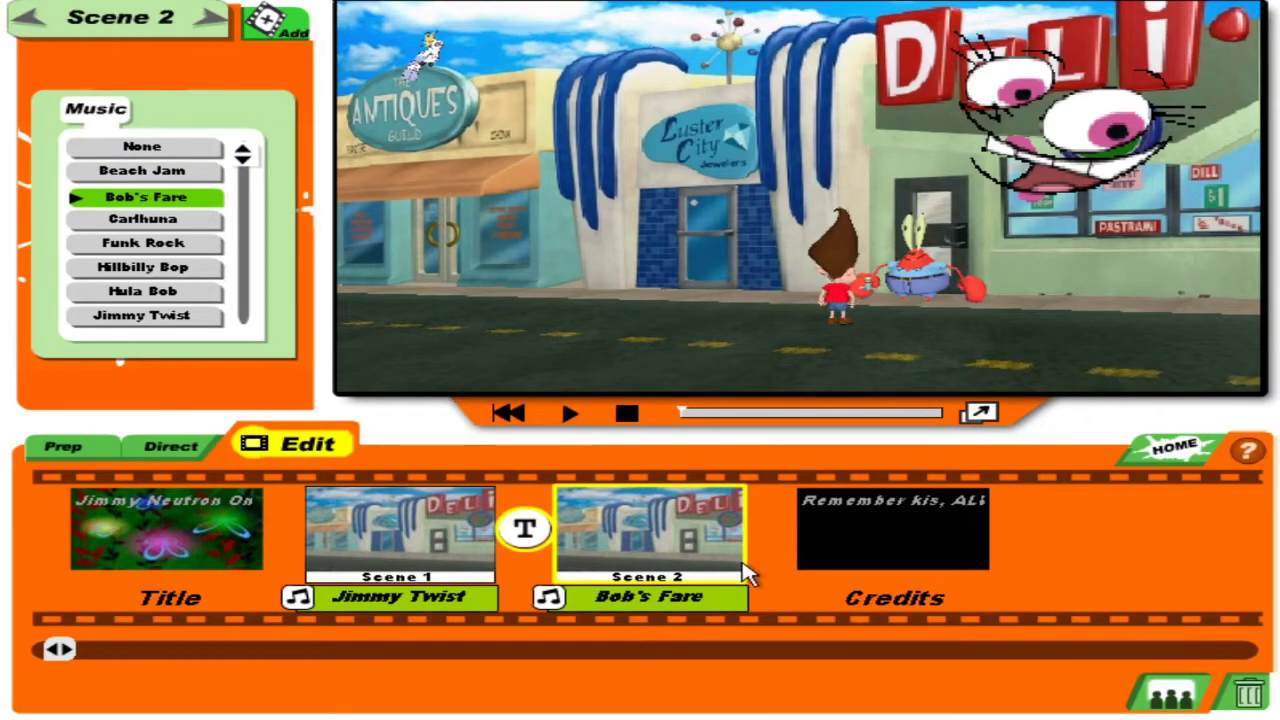
pyautogui.moveTo(271, 166); pyautogui.dragTo(277, 320)
pyautogui.click(195, 320)
pyautogui.click(195, 291)
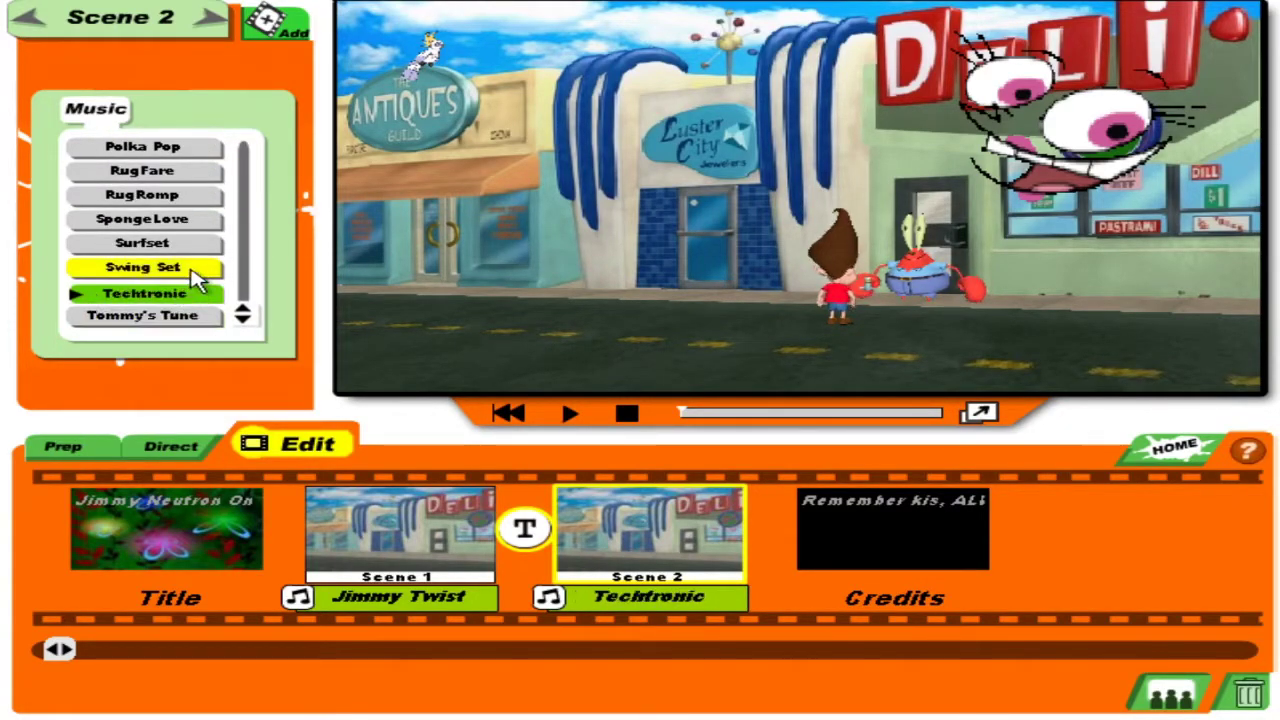
pyautogui.click(198, 268)
pyautogui.click(198, 247)
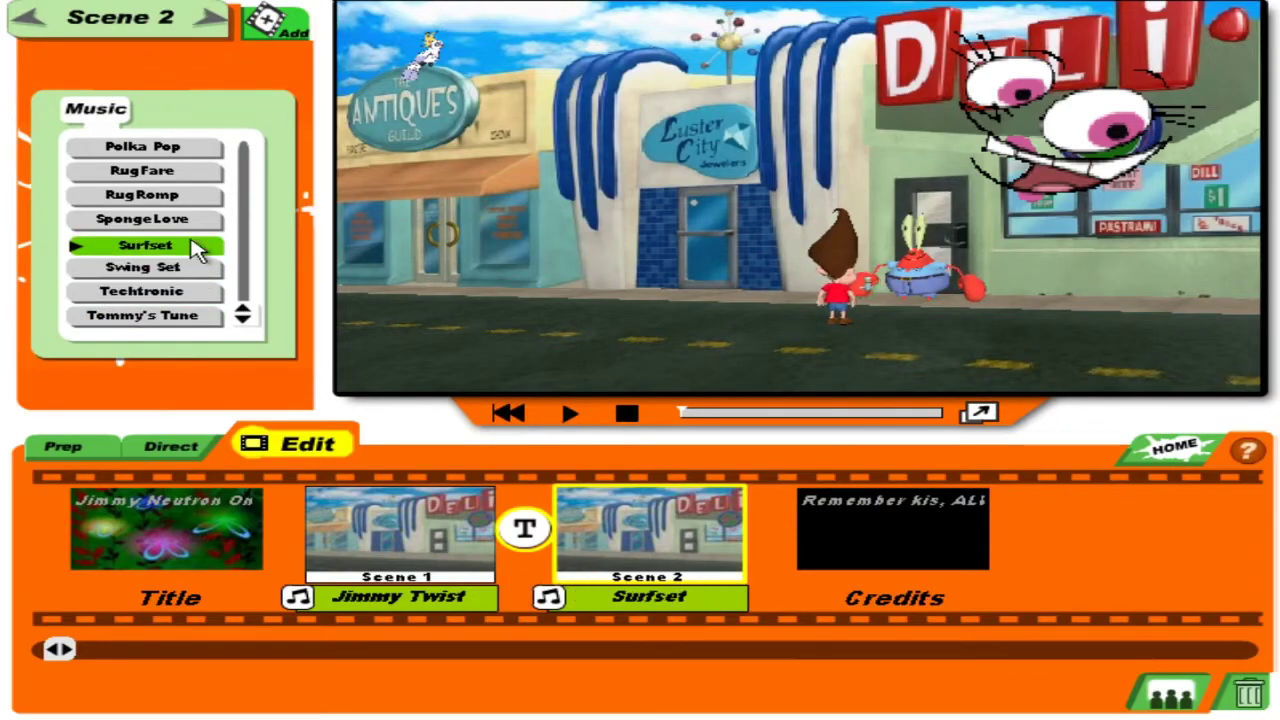
pyautogui.click(196, 219)
pyautogui.click(194, 195)
pyautogui.click(192, 172)
pyautogui.click(192, 150)
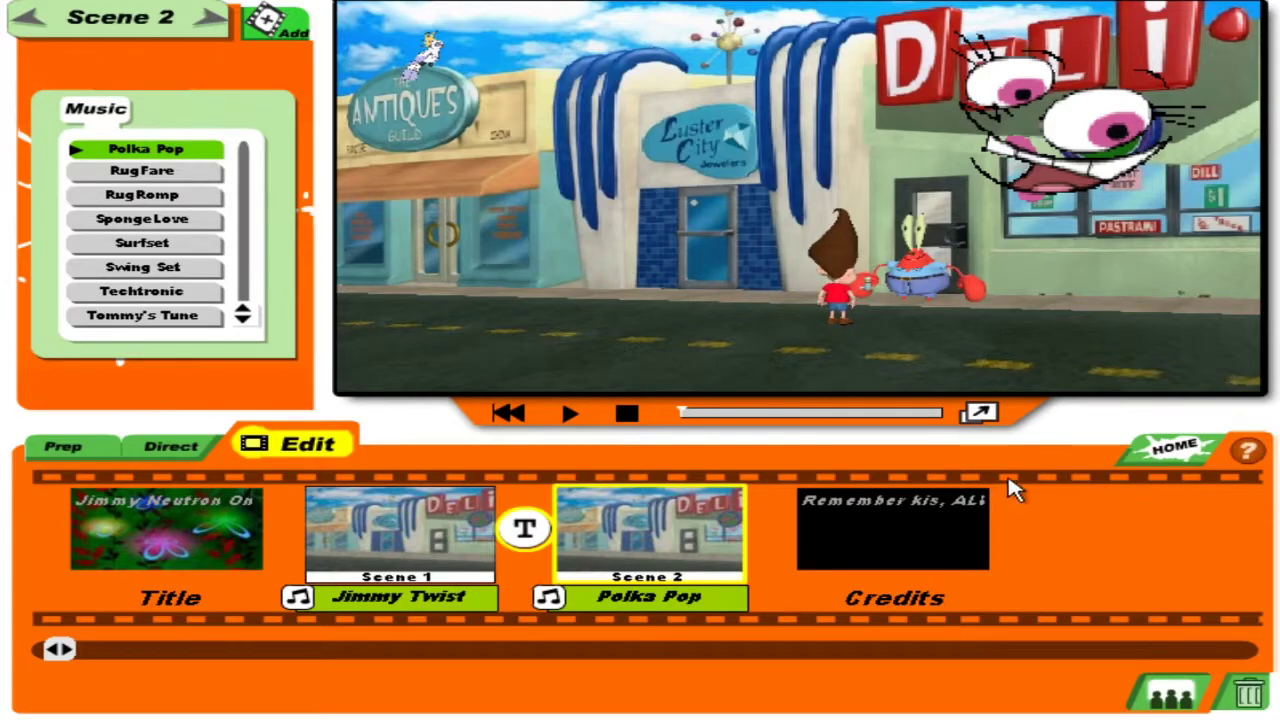
pyautogui.click(1166, 445)
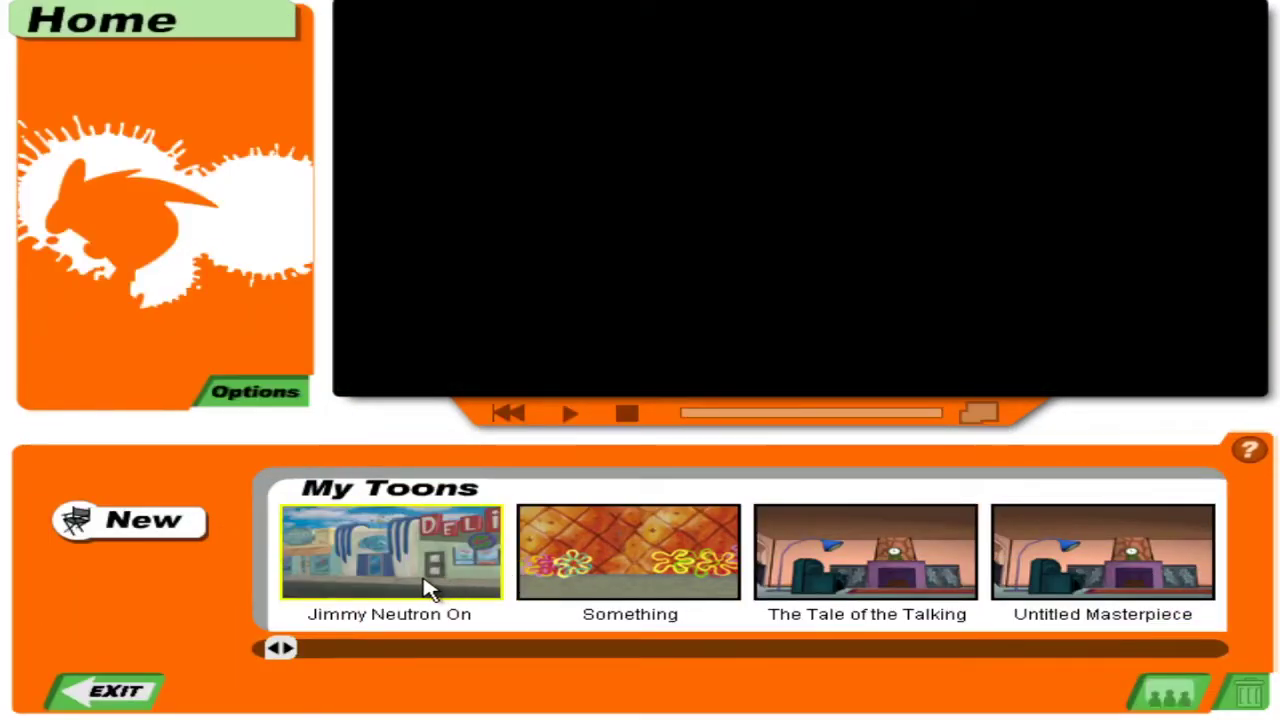
# Return to My Toons and play 'Jimmy Neutron On Ketamine' full screen.
pyautogui.click(418, 580)
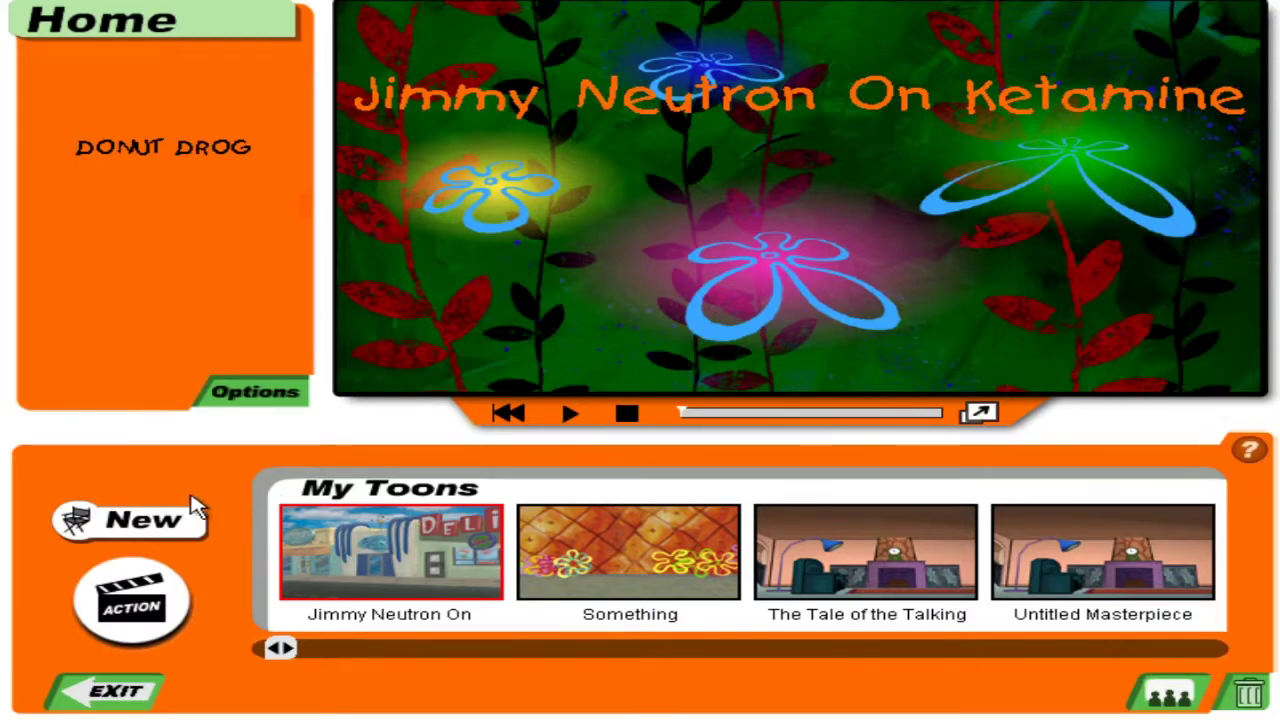
pyautogui.click(978, 414)
# Play the saved toons 'Something' and 'The Tale of the Talking Rumps!!!' full screen.
pyautogui.click(684, 542)
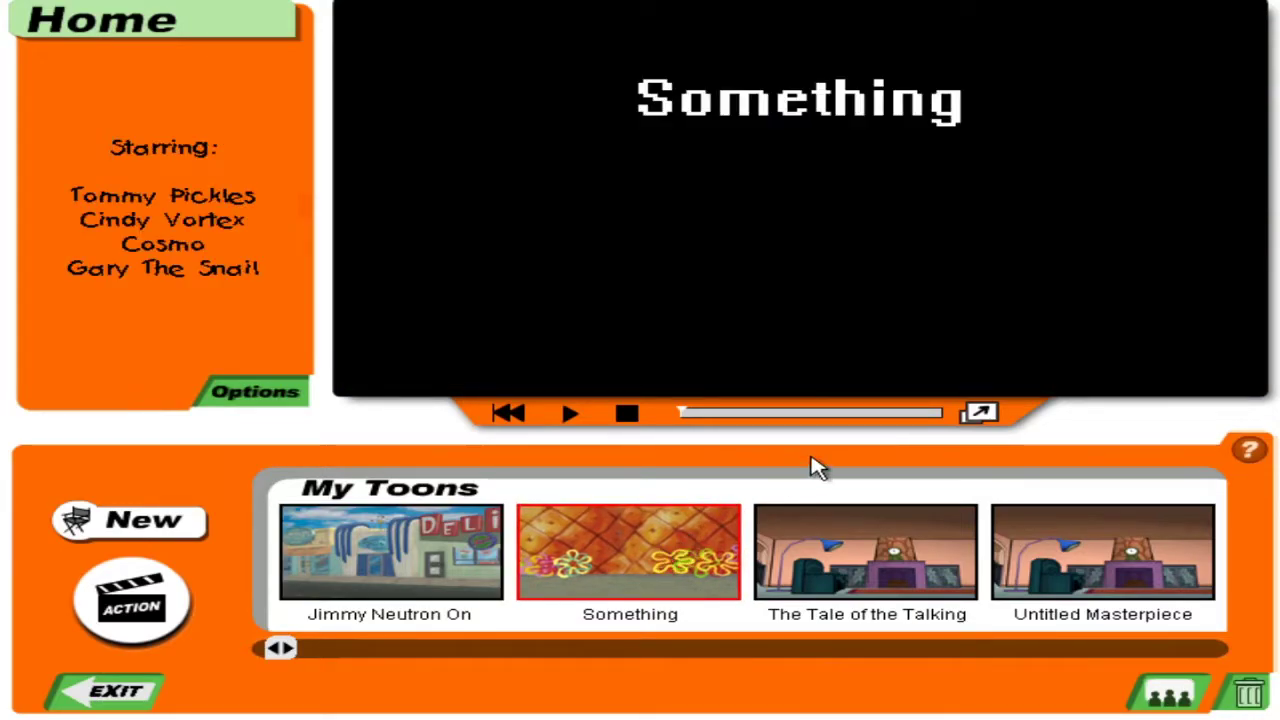
pyautogui.click(984, 418)
pyautogui.click(935, 601)
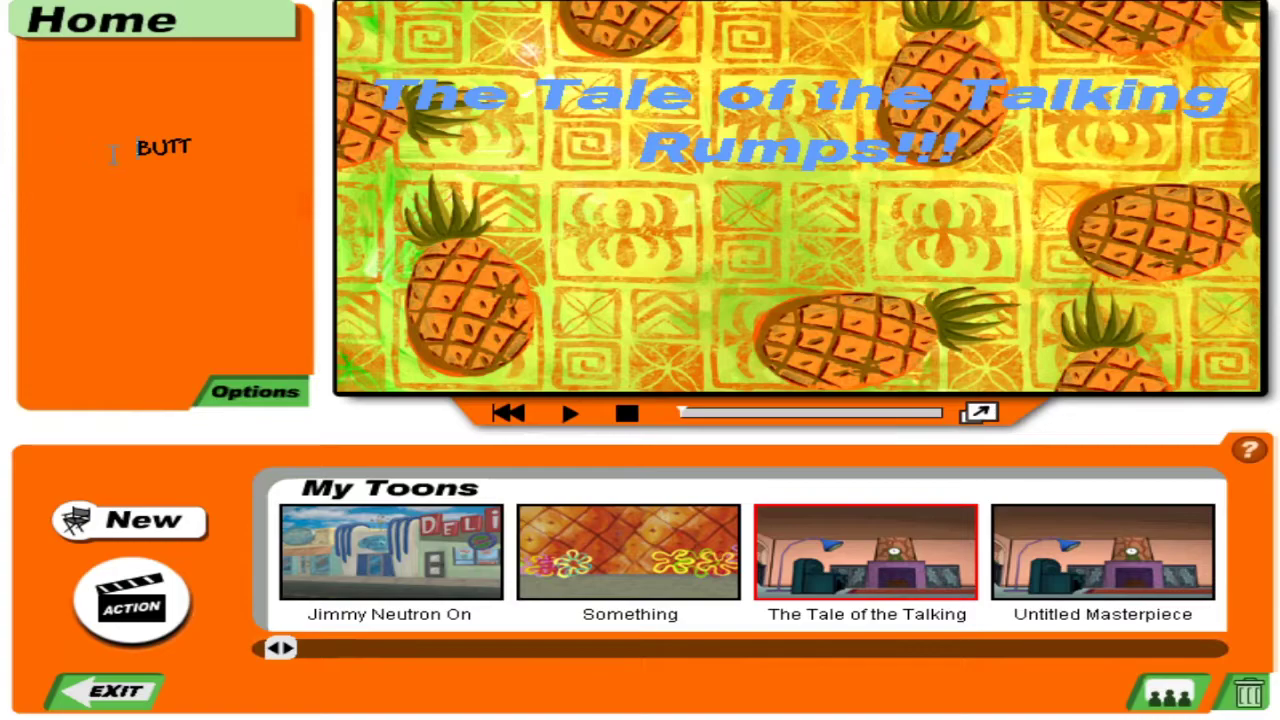
pyautogui.click(972, 413)
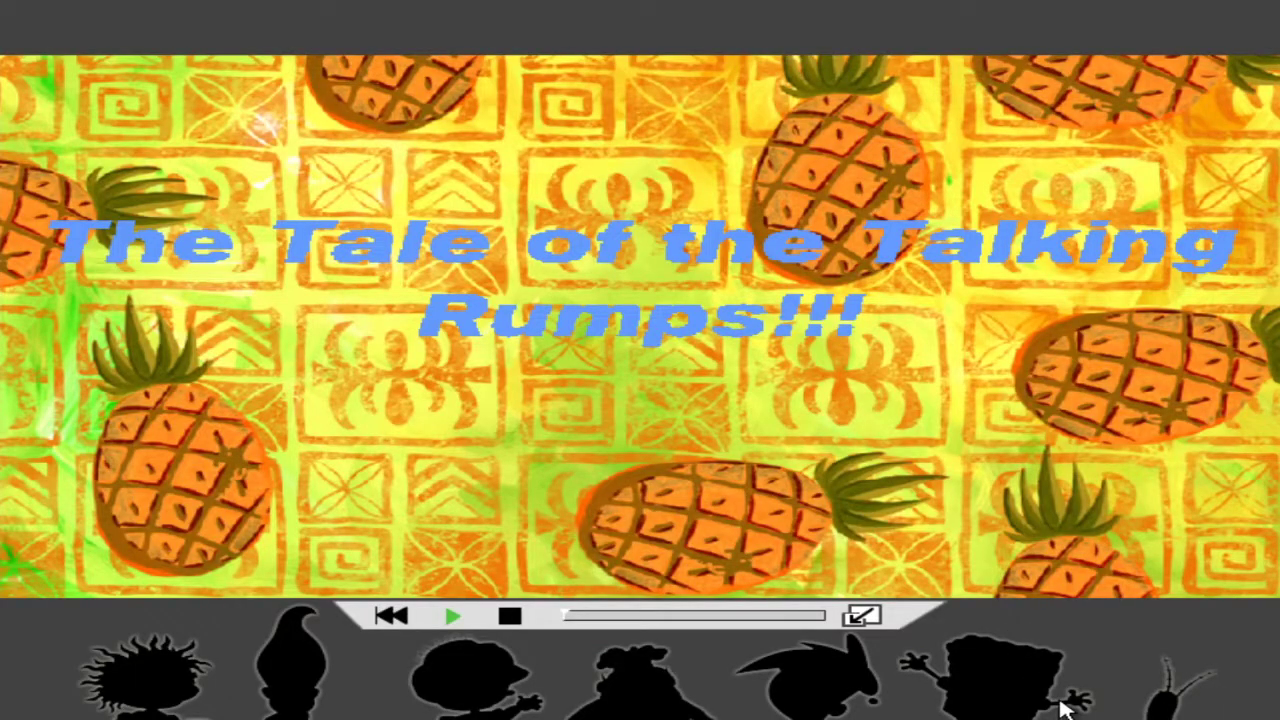